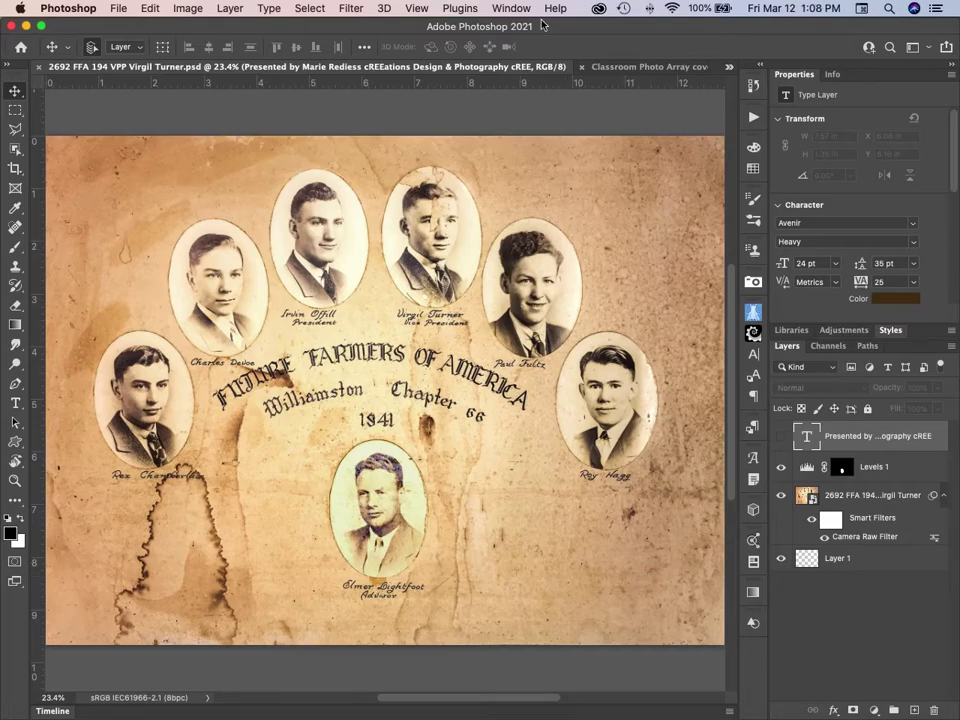
Switch to the Classroom Photo Array cover.psd document tab for reference.
click(613, 67)
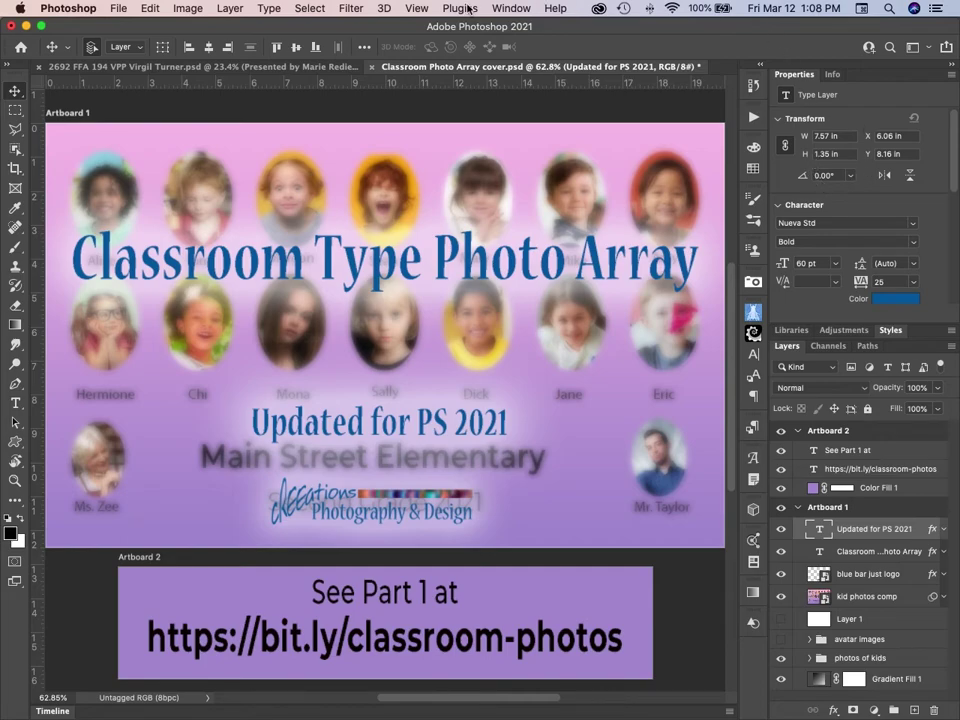
click(512, 9)
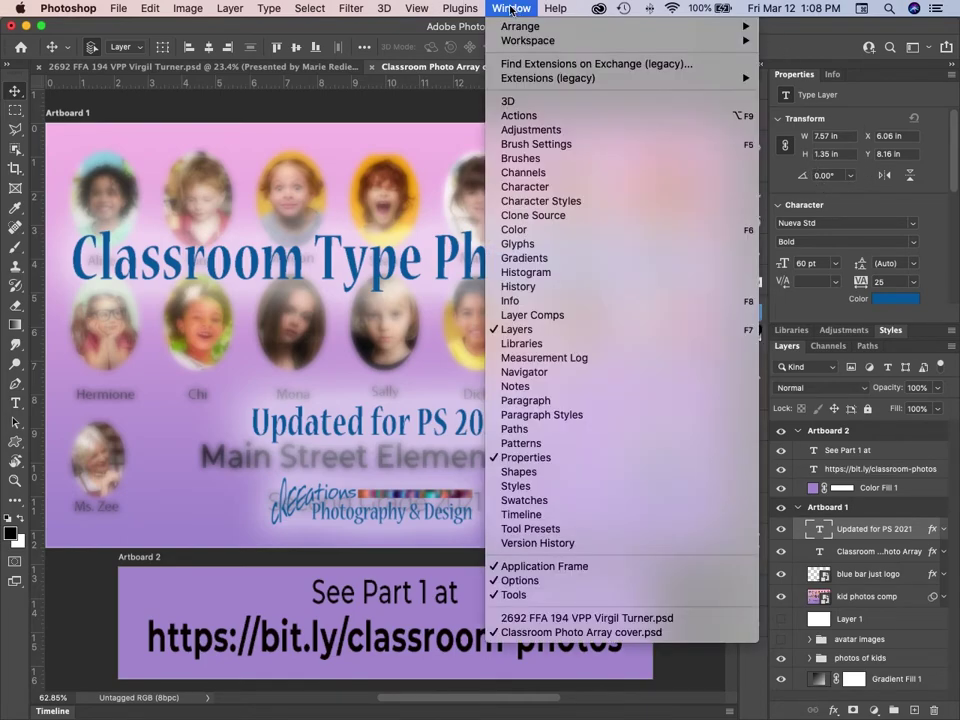
mouse_move(528, 40)
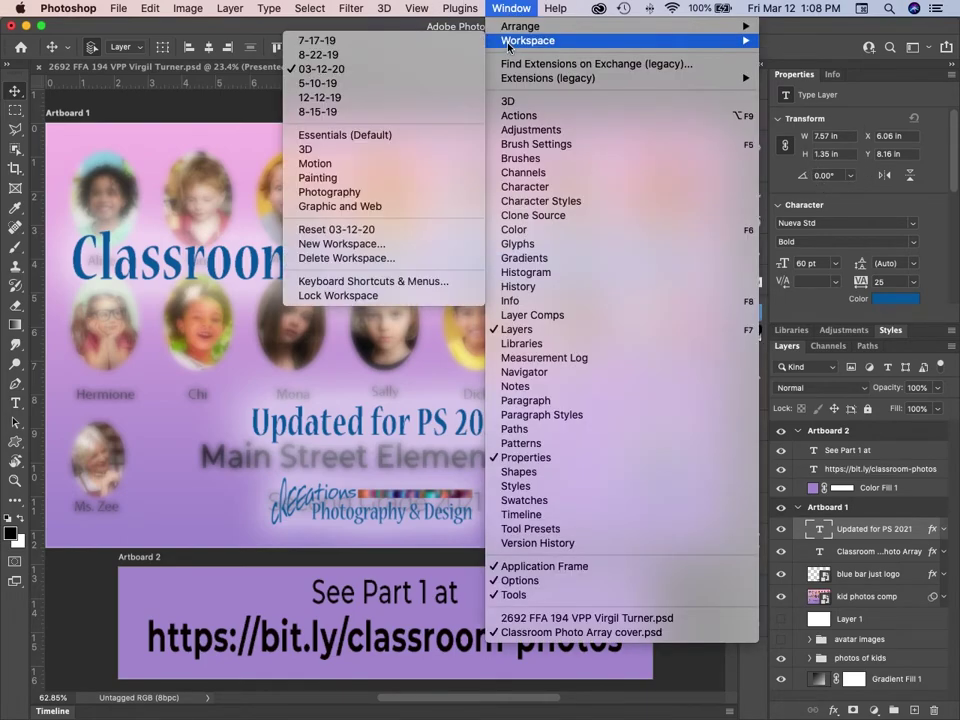
click(411, 135)
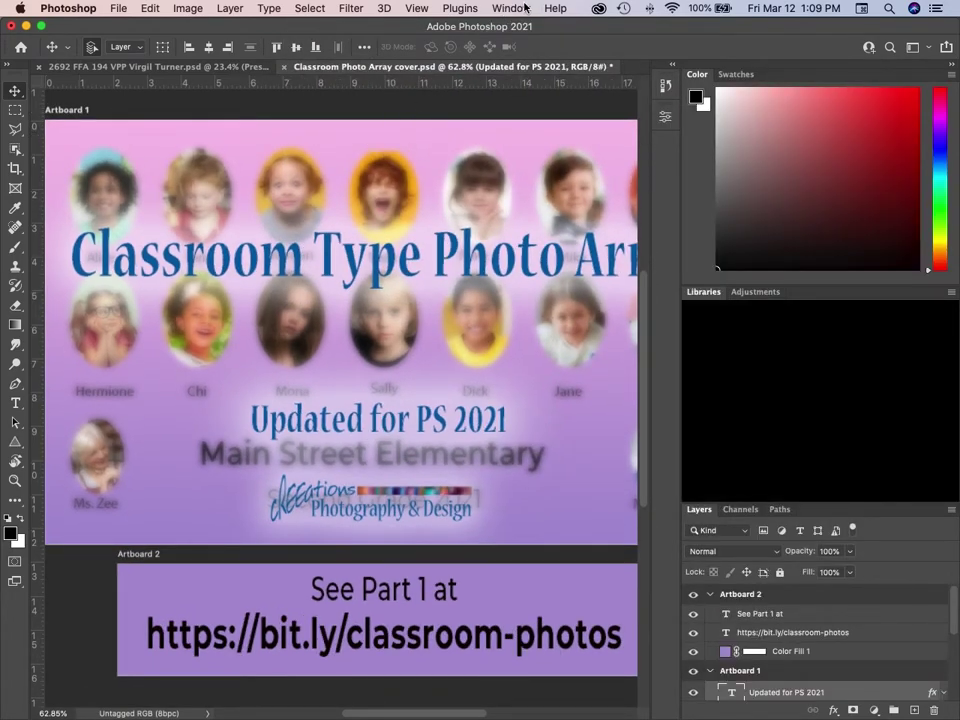
click(526, 8)
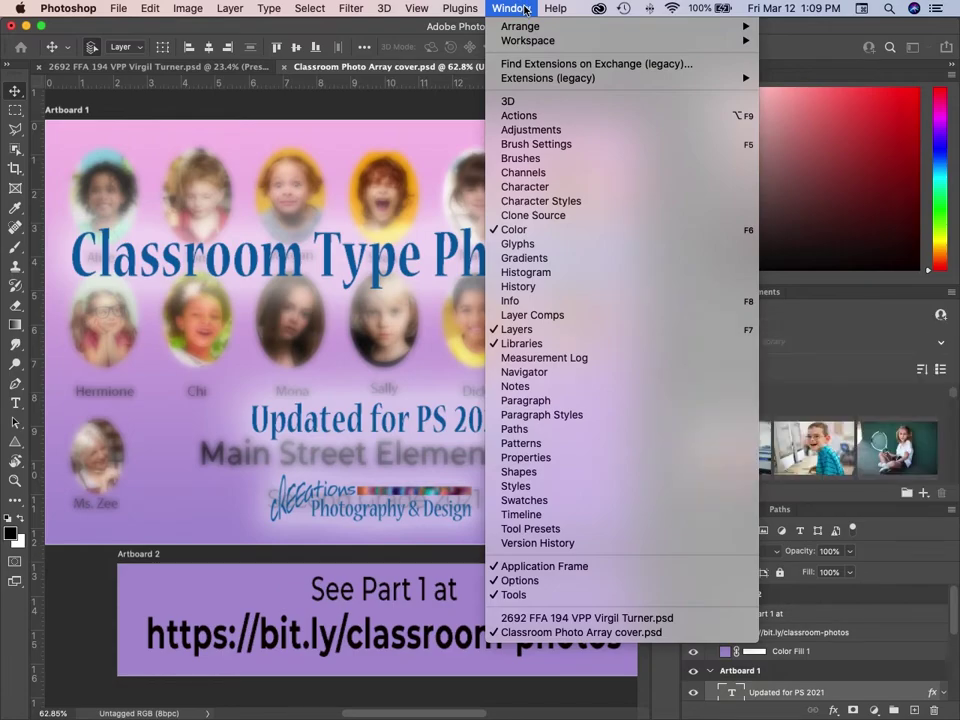
mouse_move(518, 45)
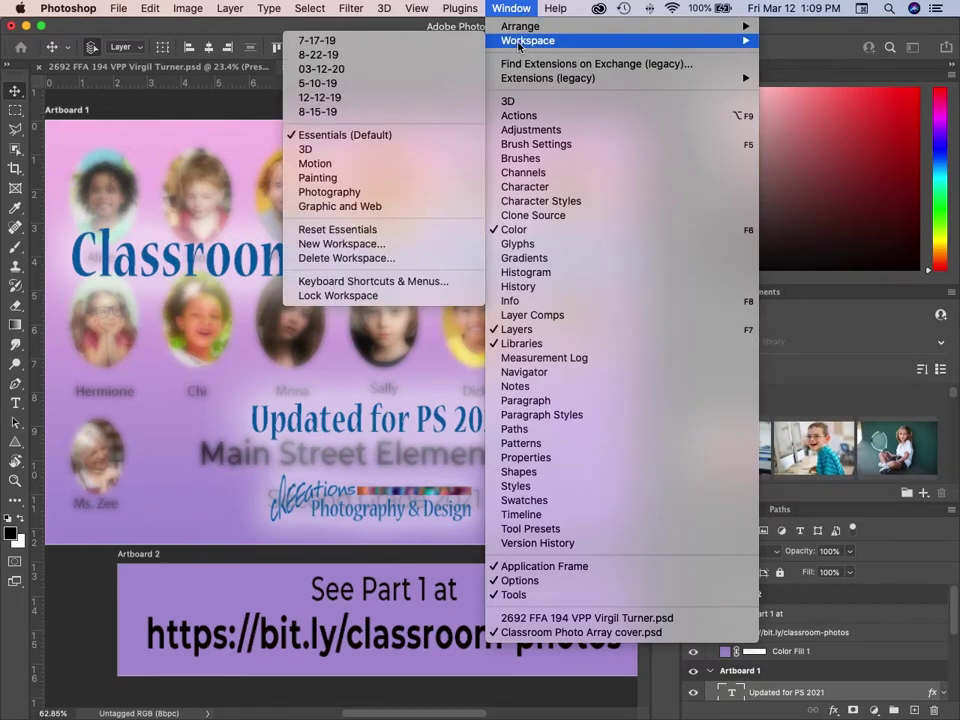
click(350, 69)
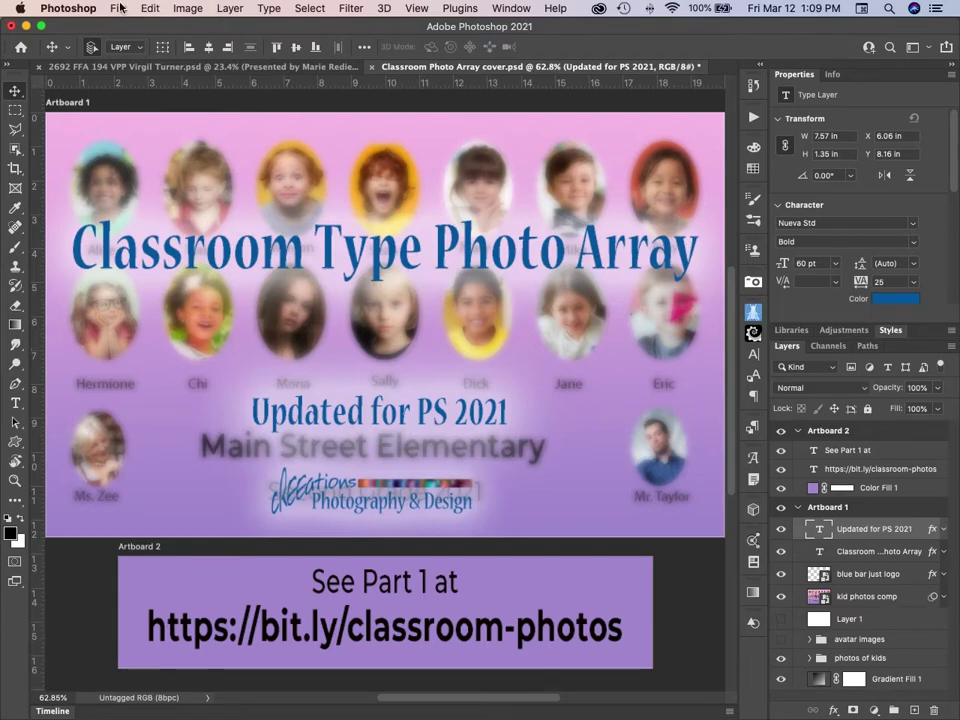
Start a new document from the Print Tabloid preset, resized to 14 × 14 inches in landscape.
click(119, 8)
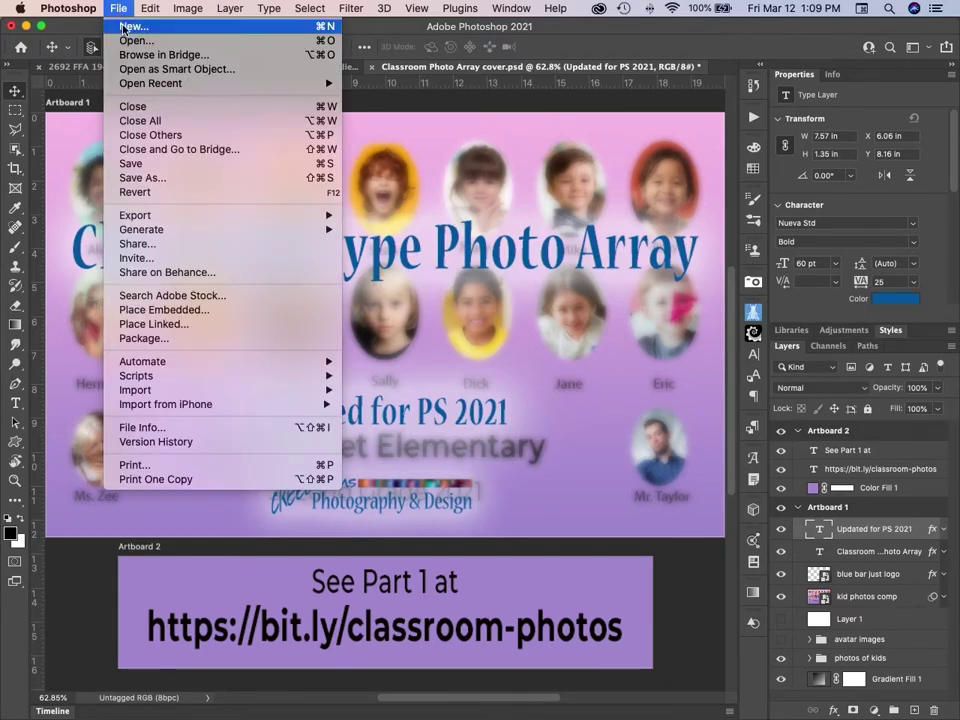
click(126, 27)
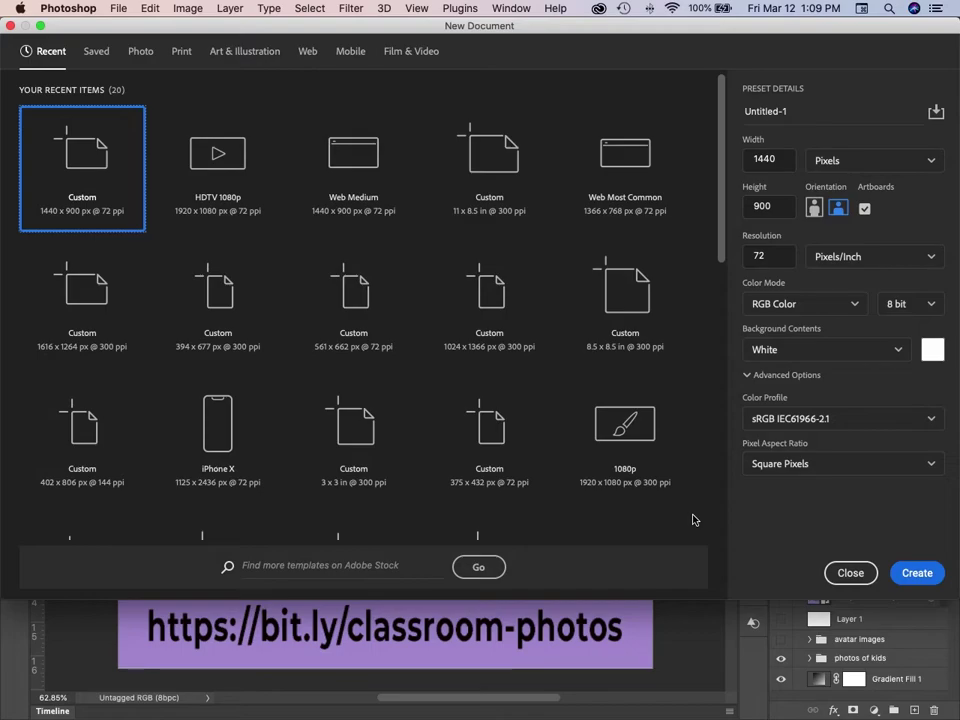
click(140, 52)
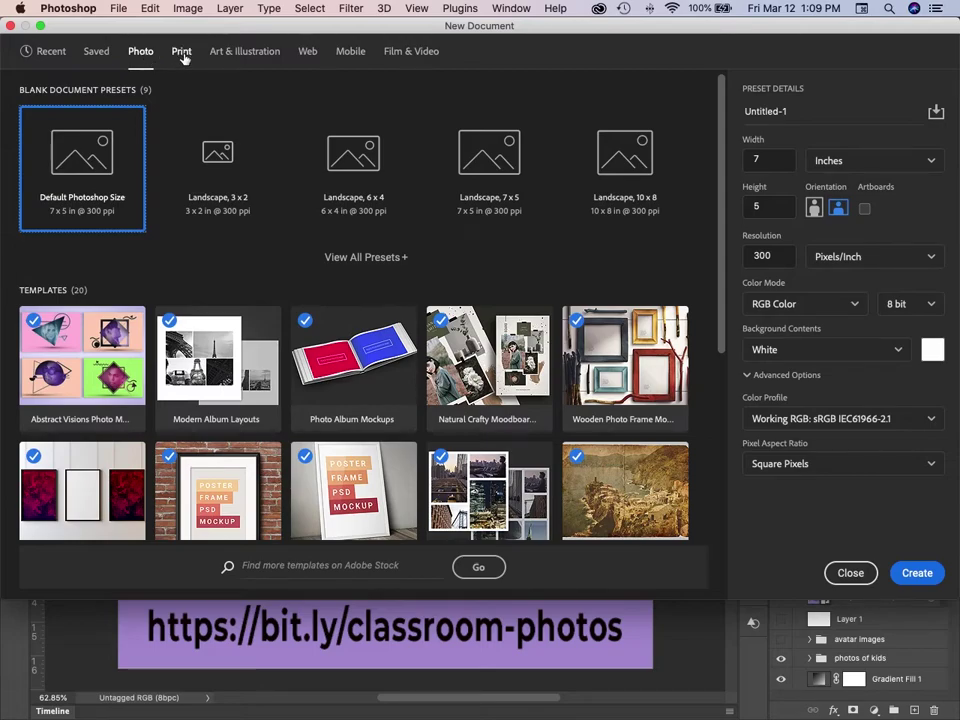
click(182, 52)
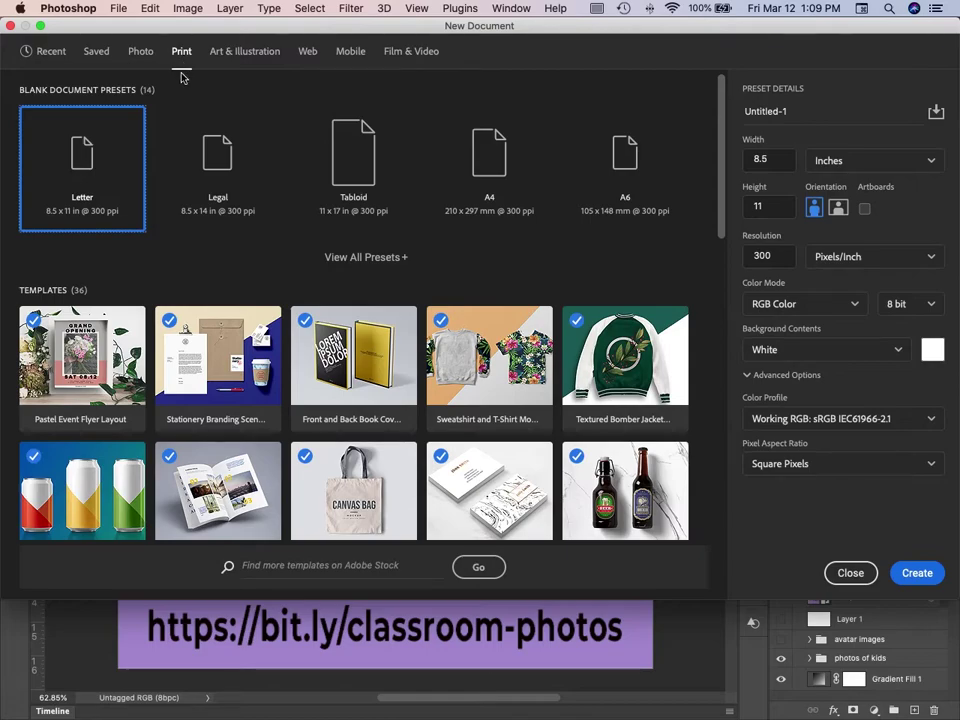
click(357, 157)
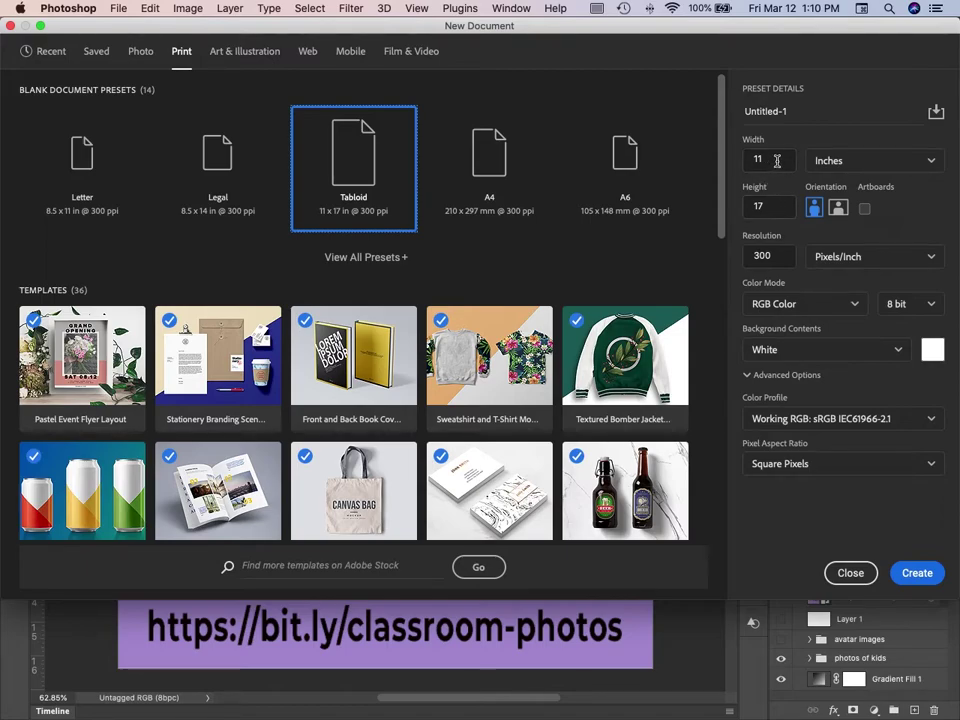
key(Tab)
text(14)
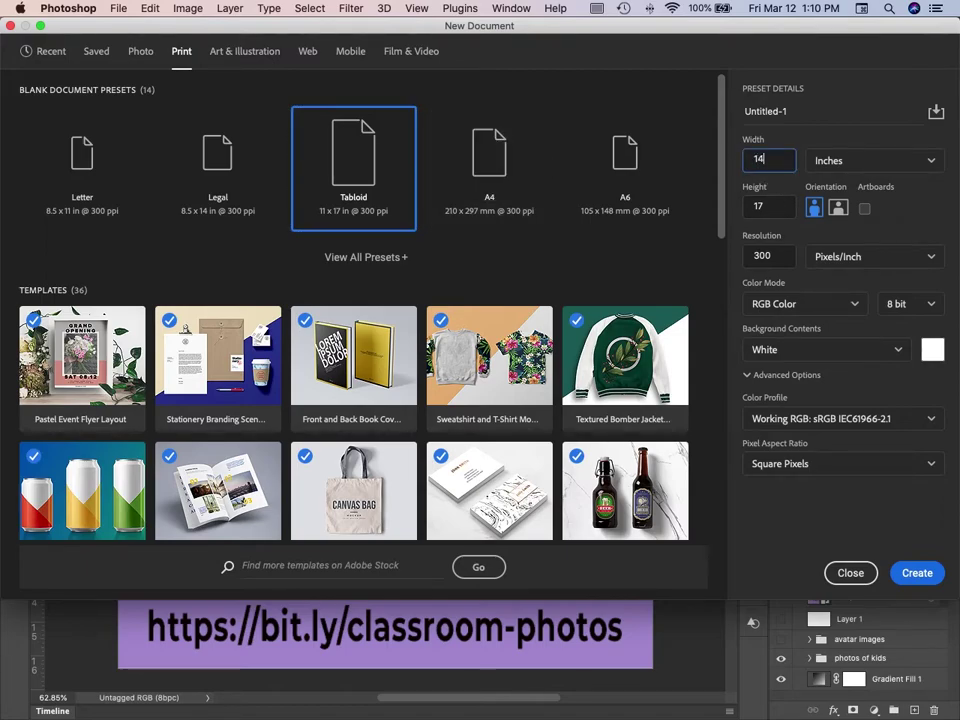
key(Tab)
key(Tab)
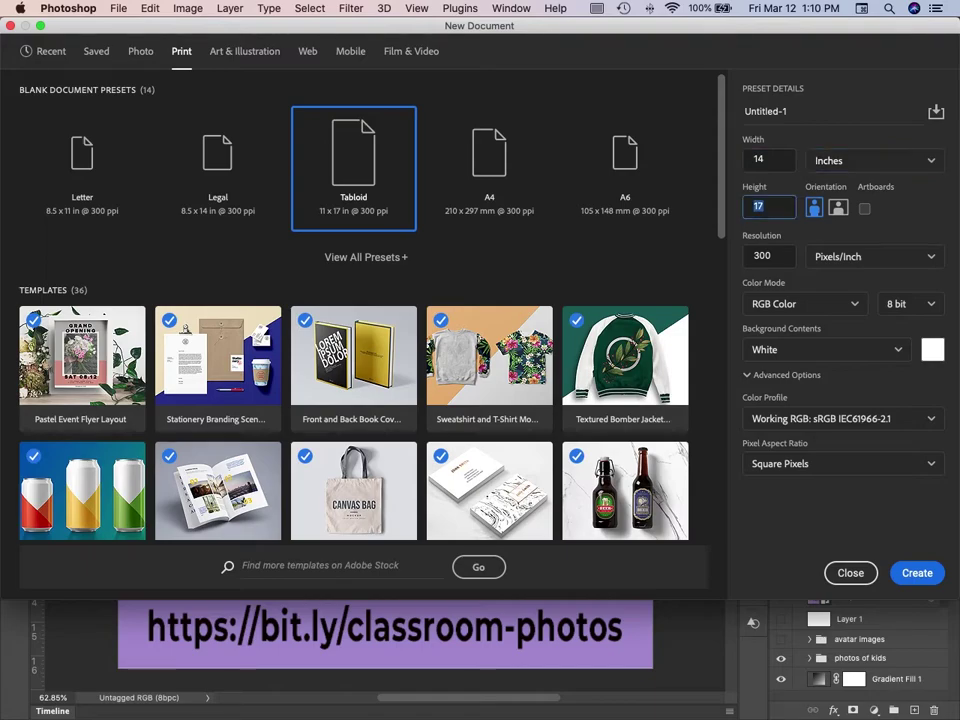
text(14)
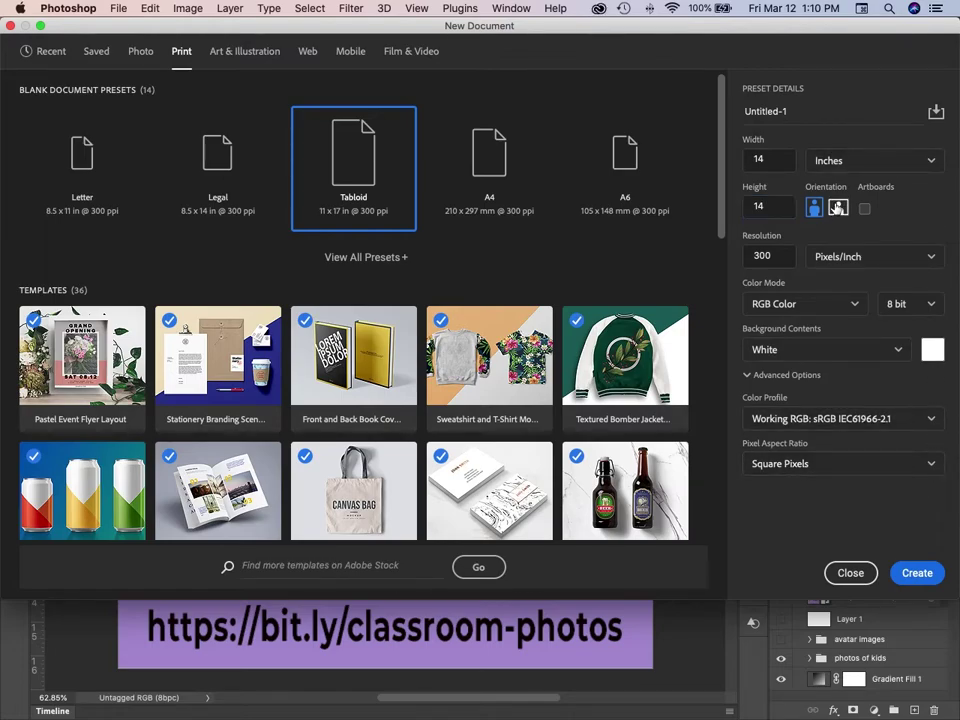
click(838, 208)
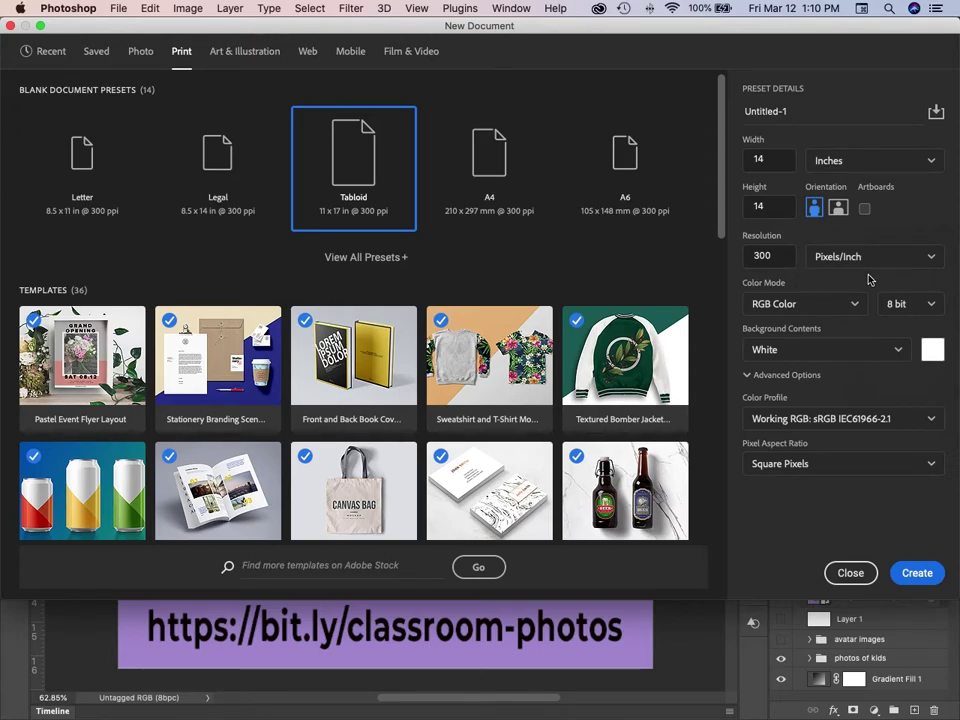
Set the pending document's Color Profile to ProPhoto RGB.
click(928, 418)
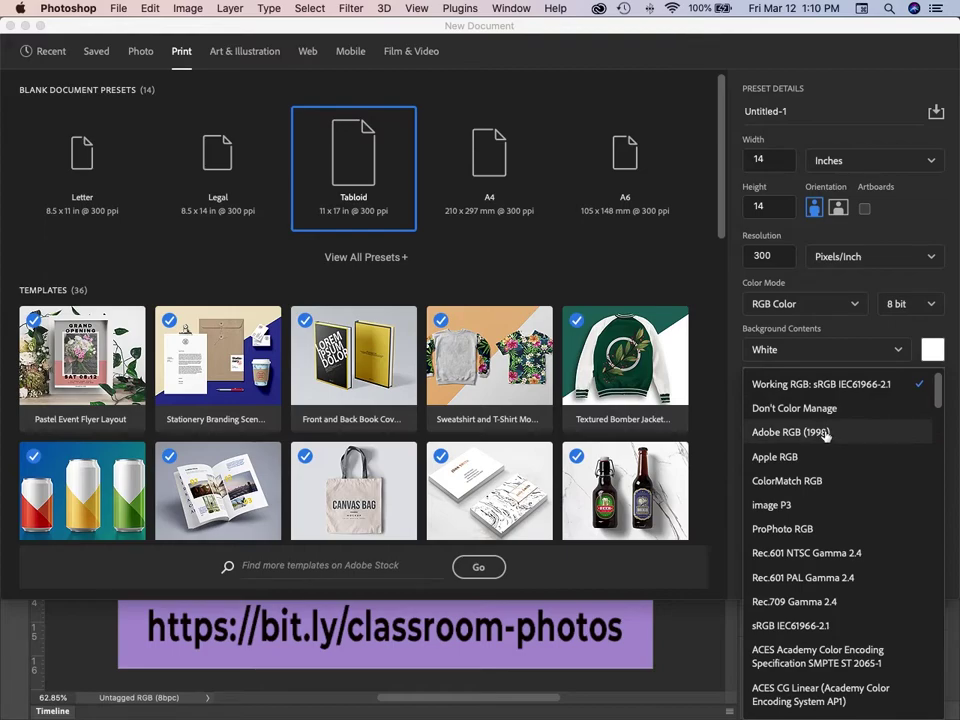
click(767, 433)
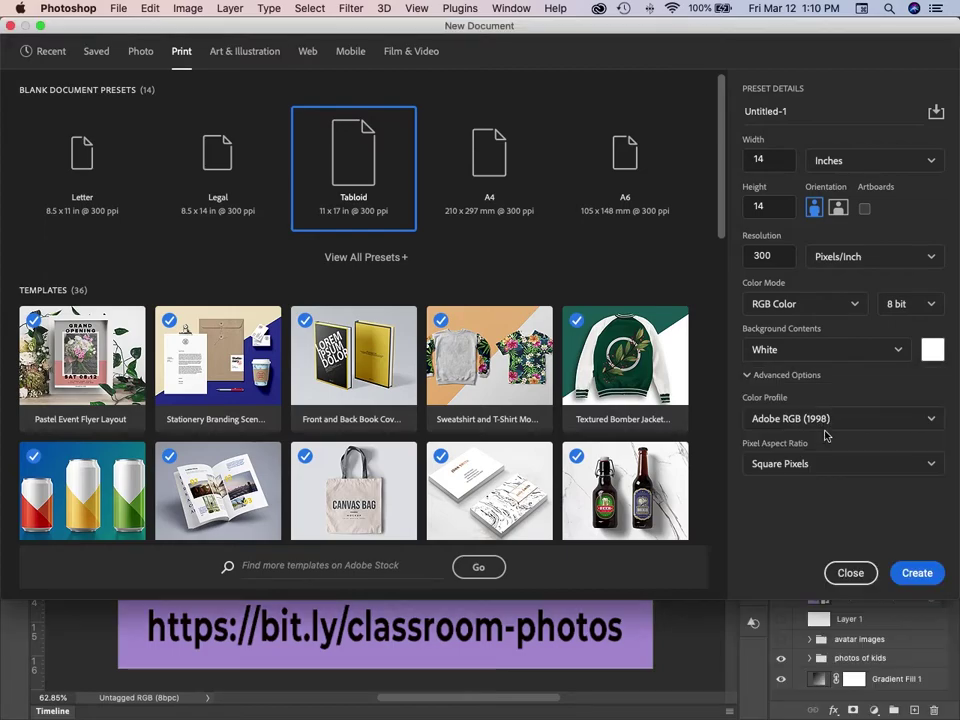
click(931, 421)
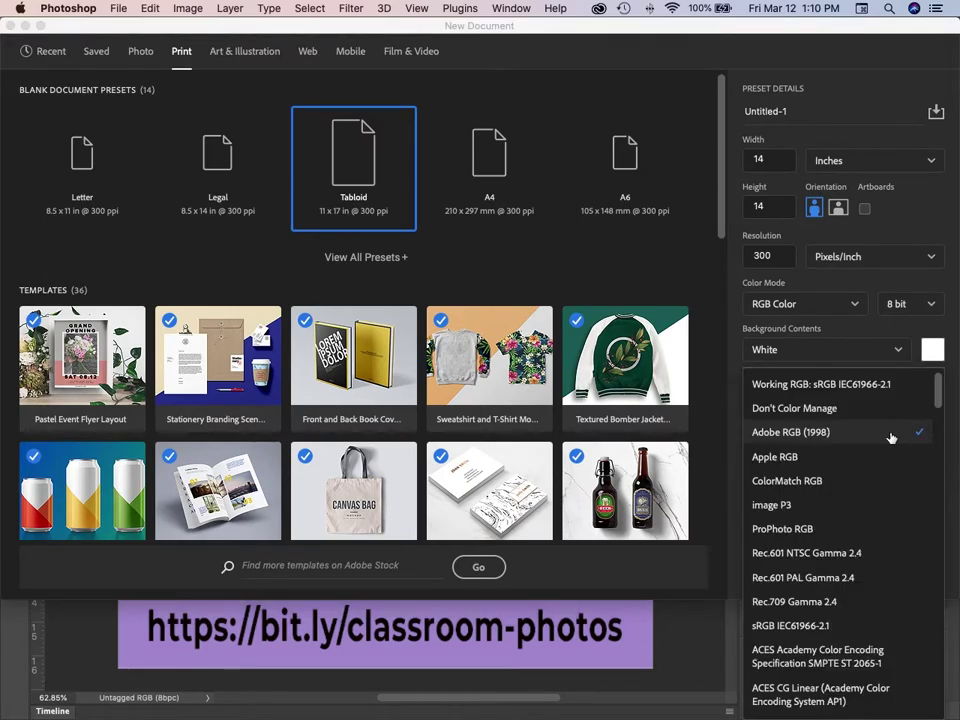
click(810, 530)
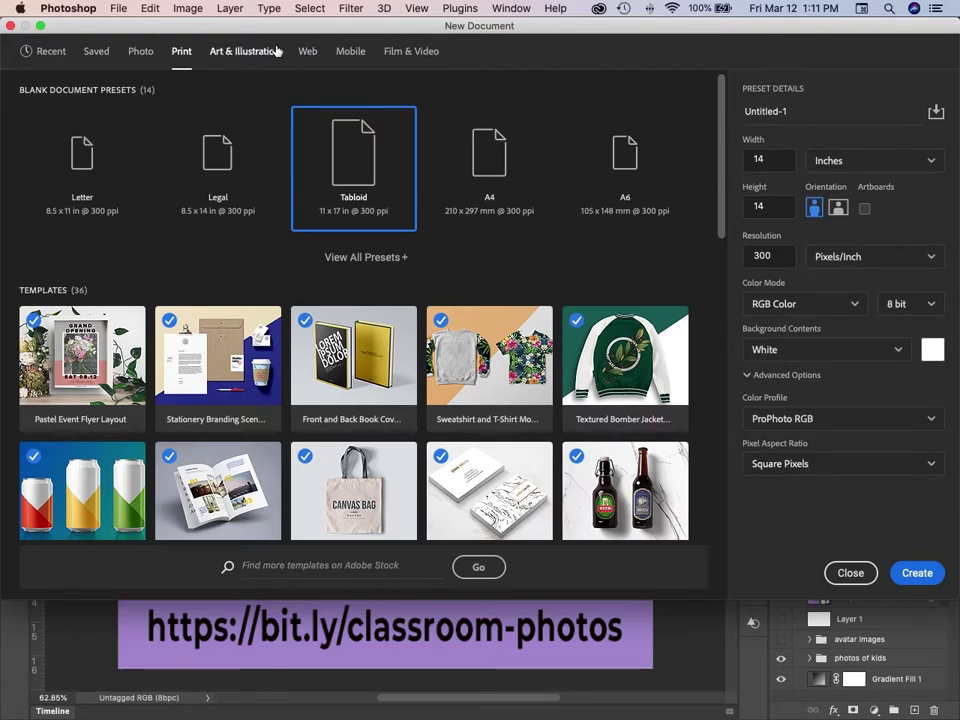
Create a Web Medium 1440 × 900 px document using the sRGB IEC61966-2.1 working profile.
click(343, 55)
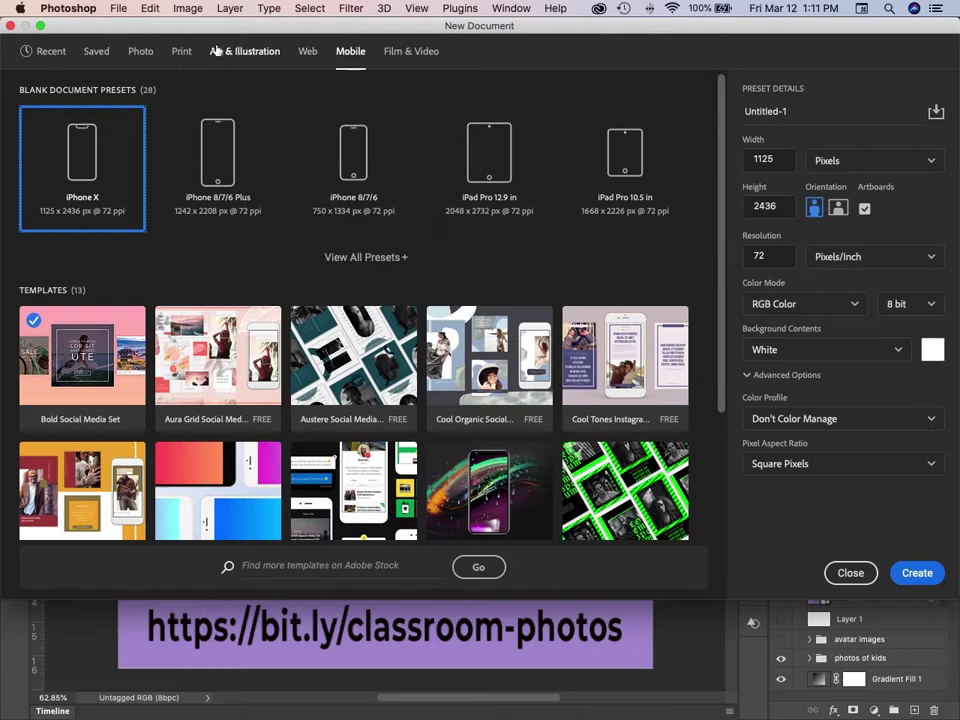
click(311, 54)
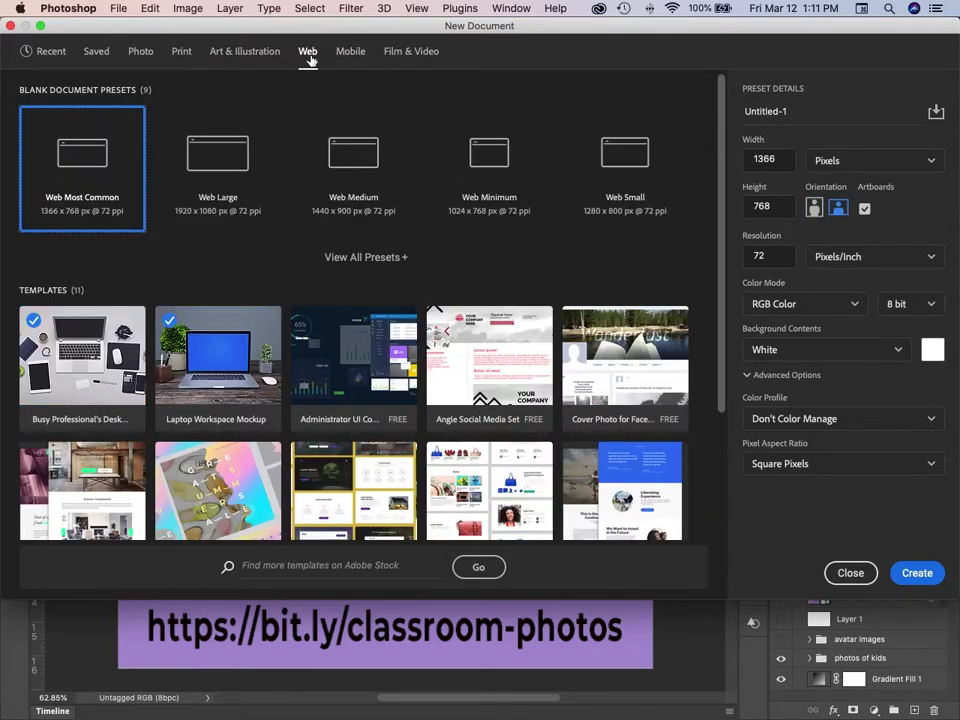
click(361, 159)
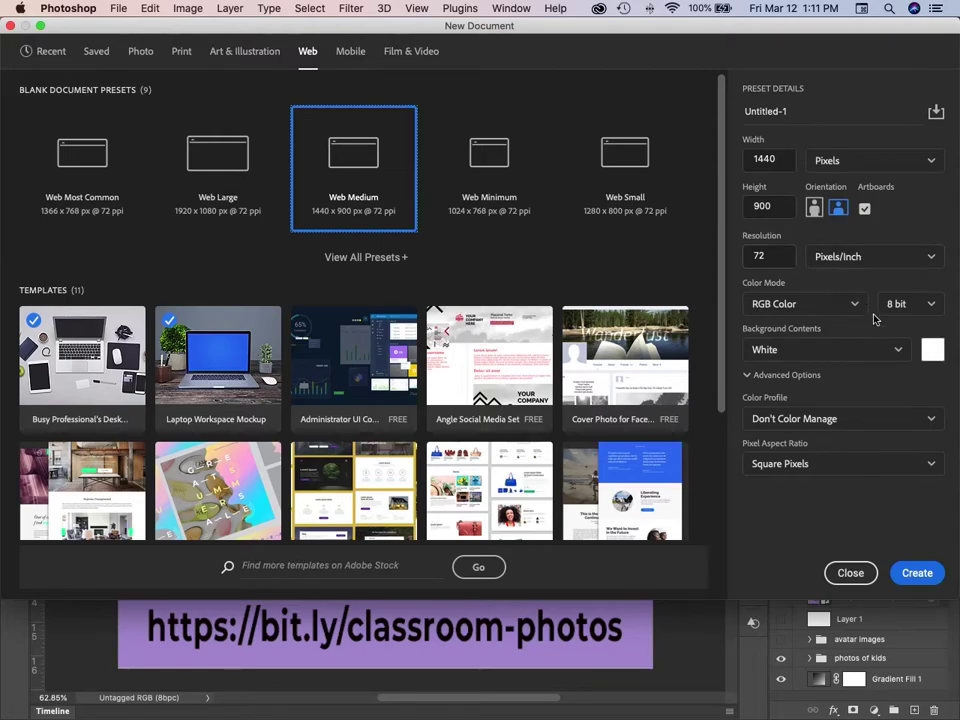
click(871, 423)
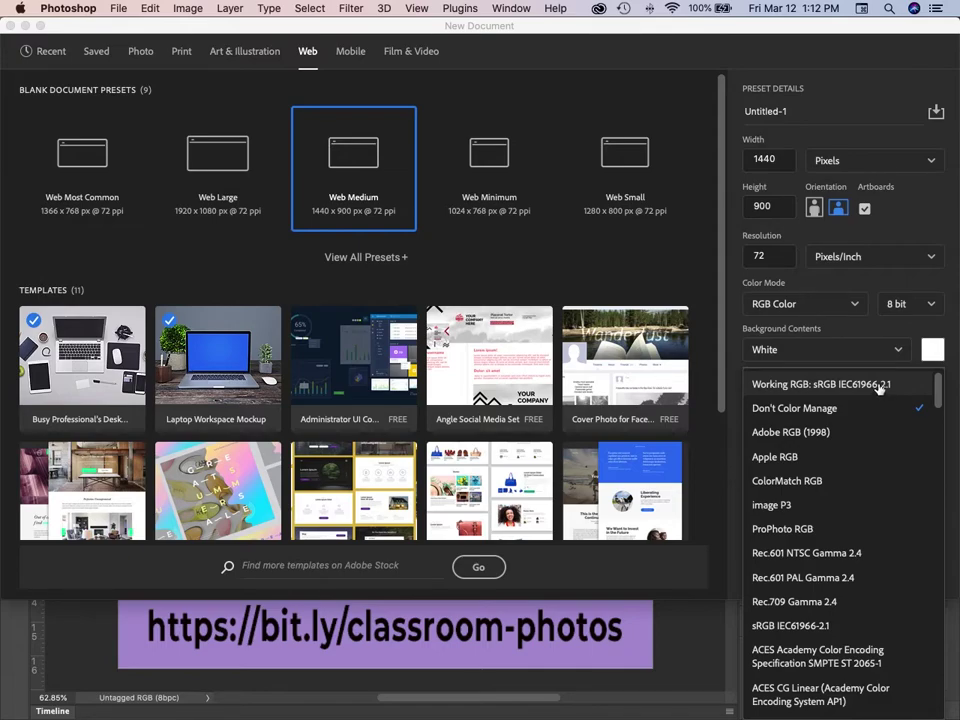
click(879, 390)
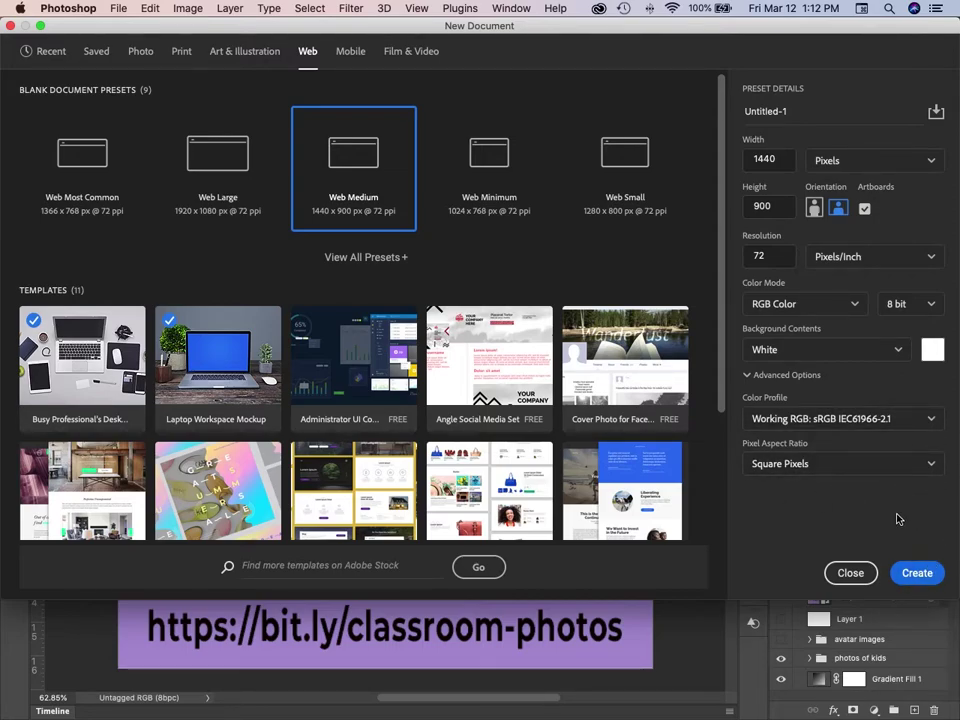
click(917, 574)
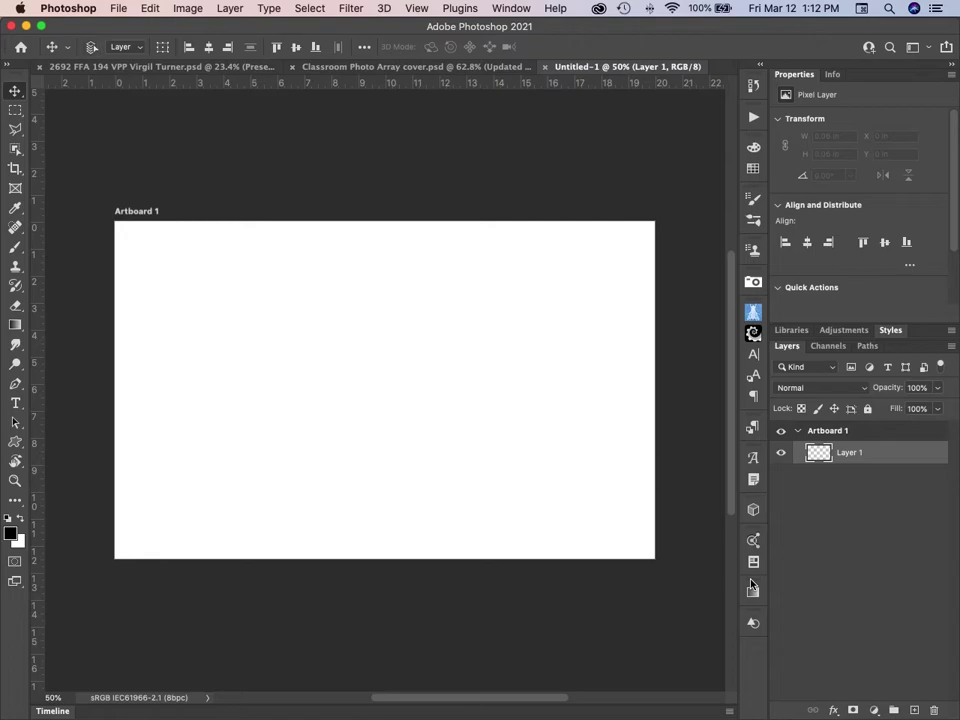
Fit Artboard 1 to the window with Cmd+0.
key(super+0)
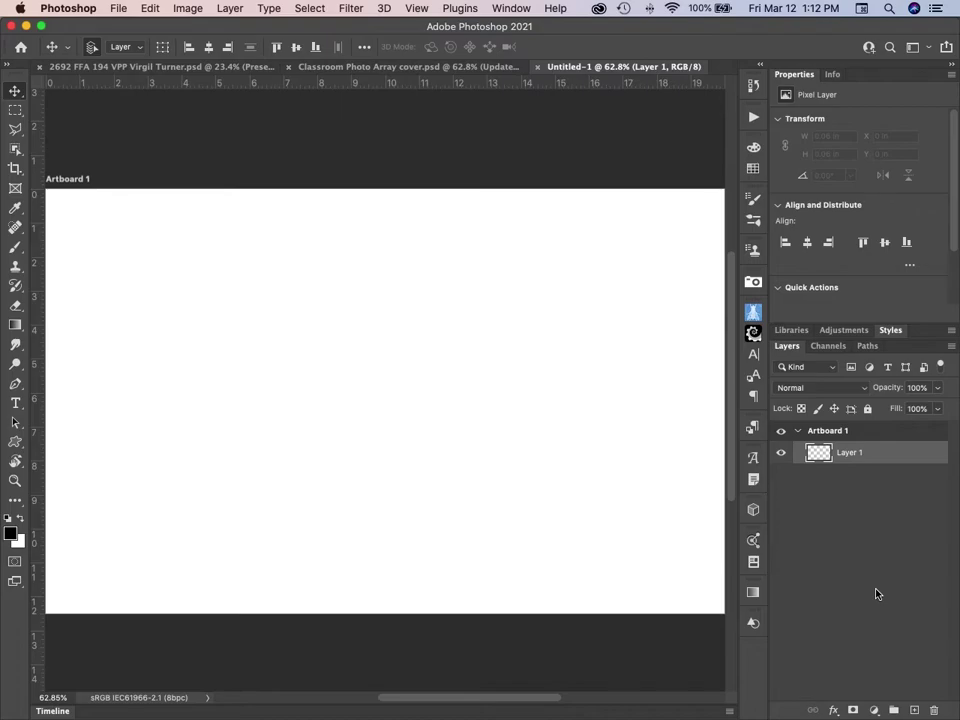
Apply a 5-column, 3-row guide layout with 0.5 in gutters and margins, clearing existing guides.
click(417, 9)
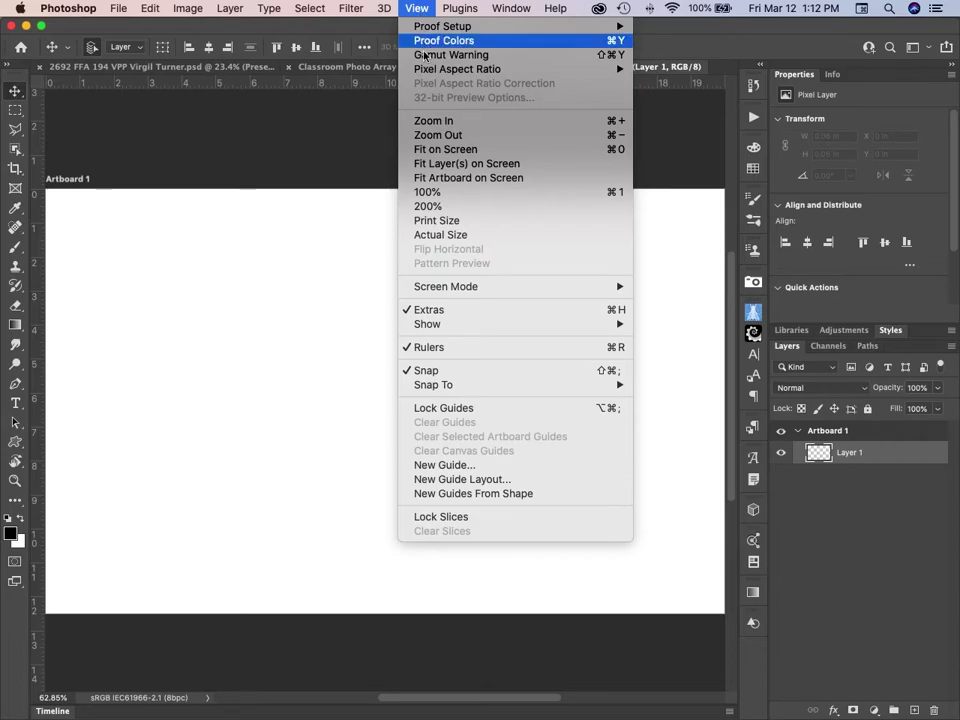
click(481, 485)
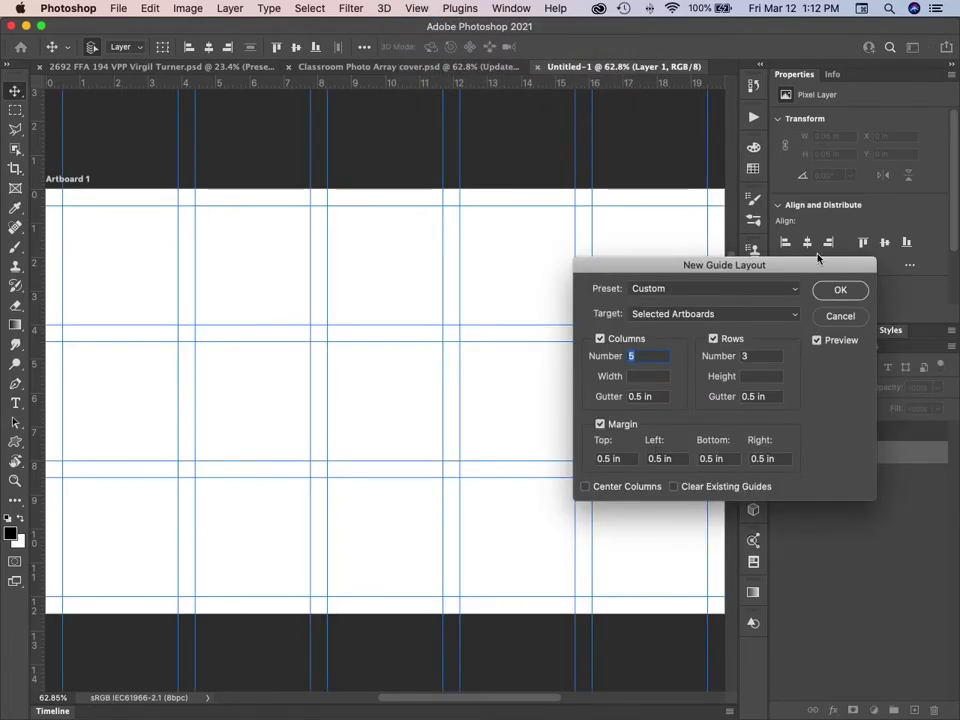
drag(811, 266, 865, 338)
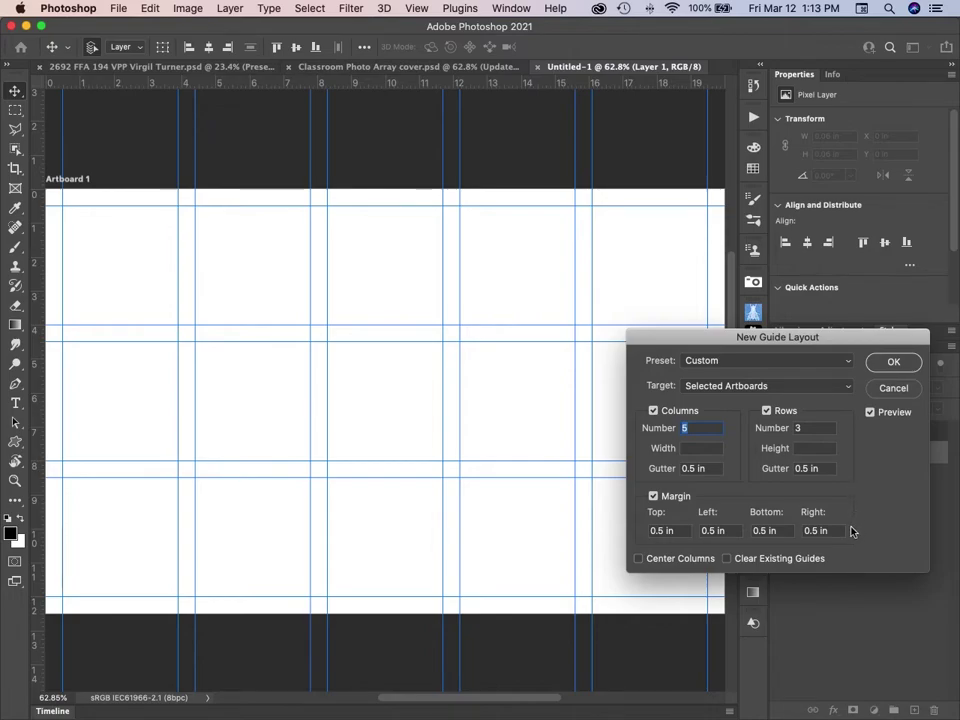
click(727, 558)
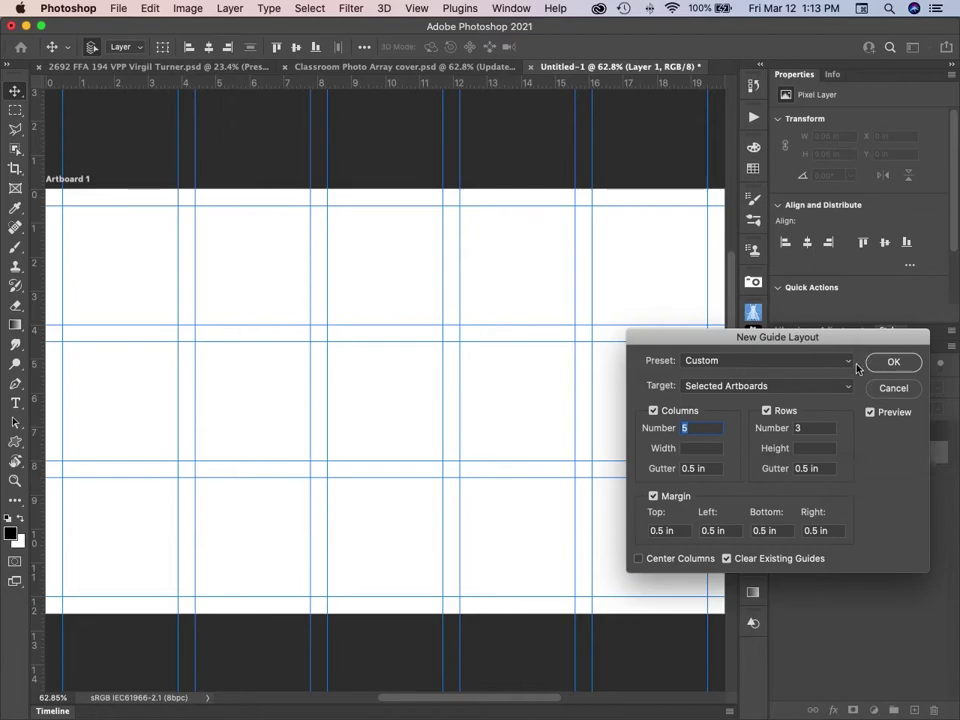
click(895, 362)
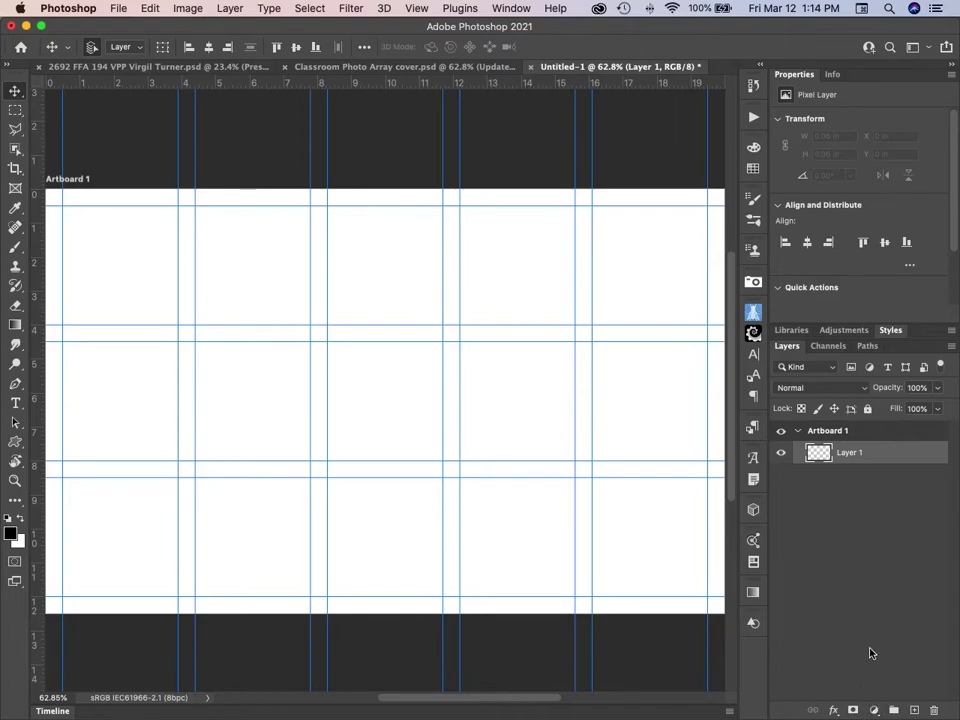
Add a Solid Color fill layer in pale manila #e6dcb6.
click(875, 711)
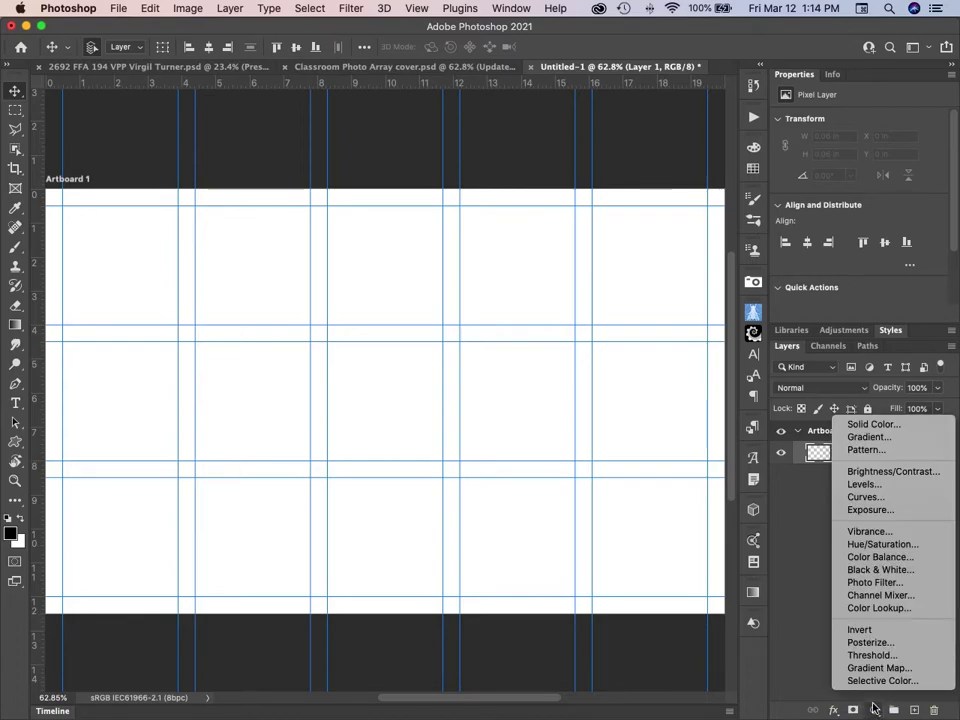
click(871, 424)
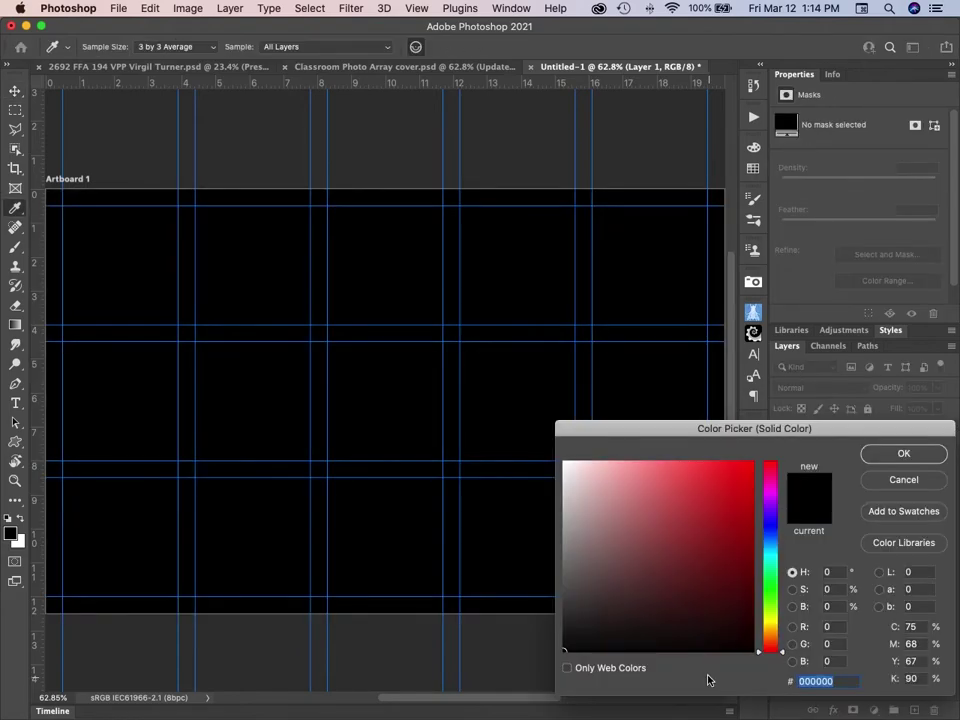
click(771, 627)
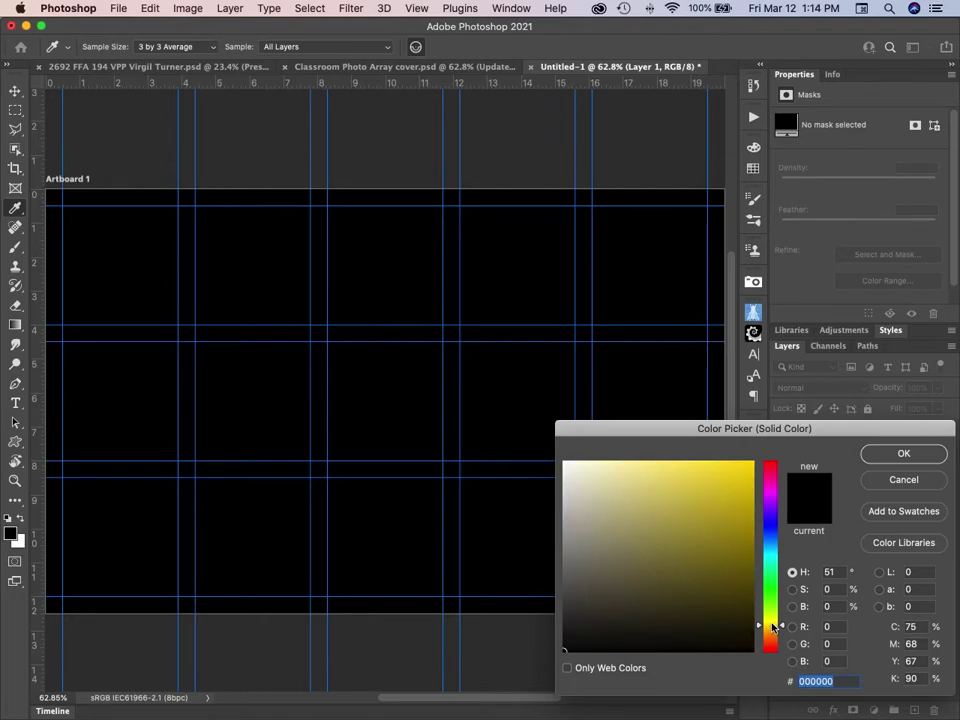
drag(771, 627, 770, 629)
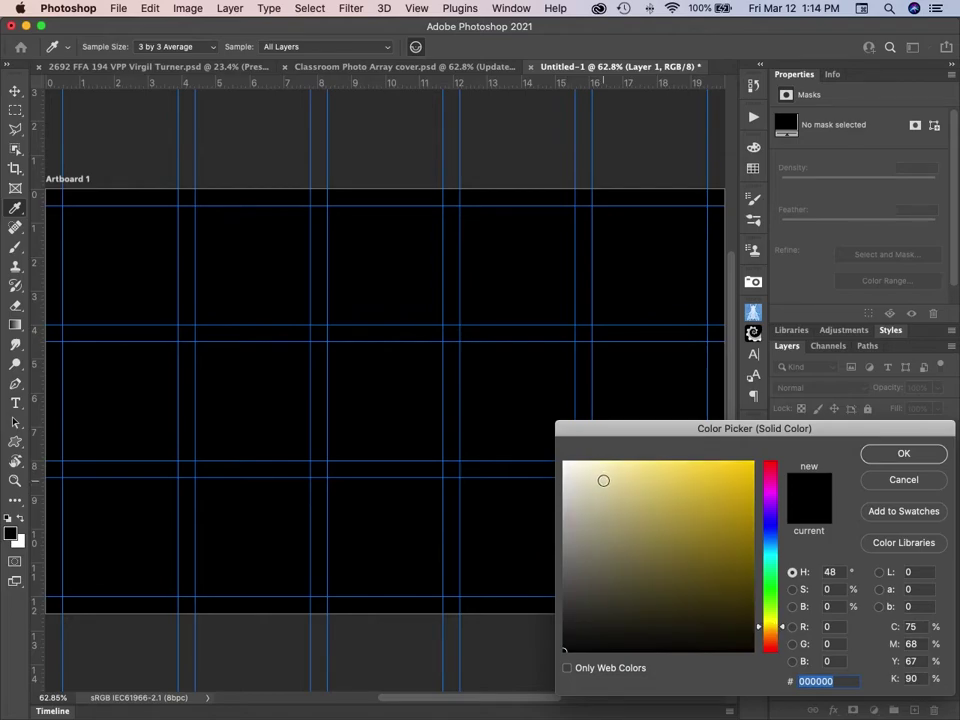
click(603, 480)
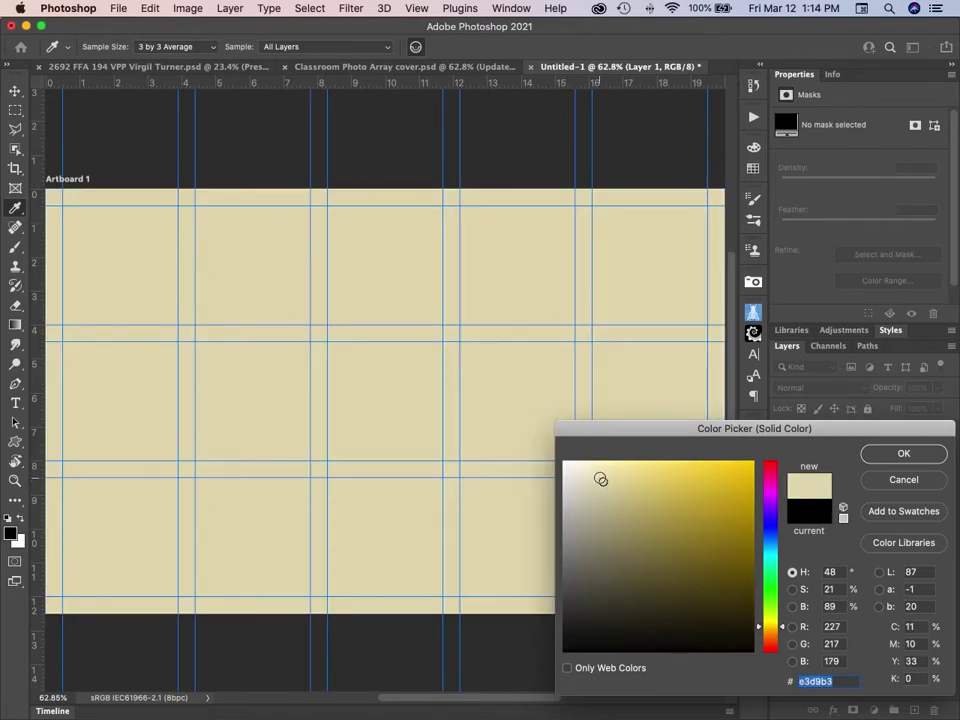
click(601, 476)
click(601, 474)
click(598, 484)
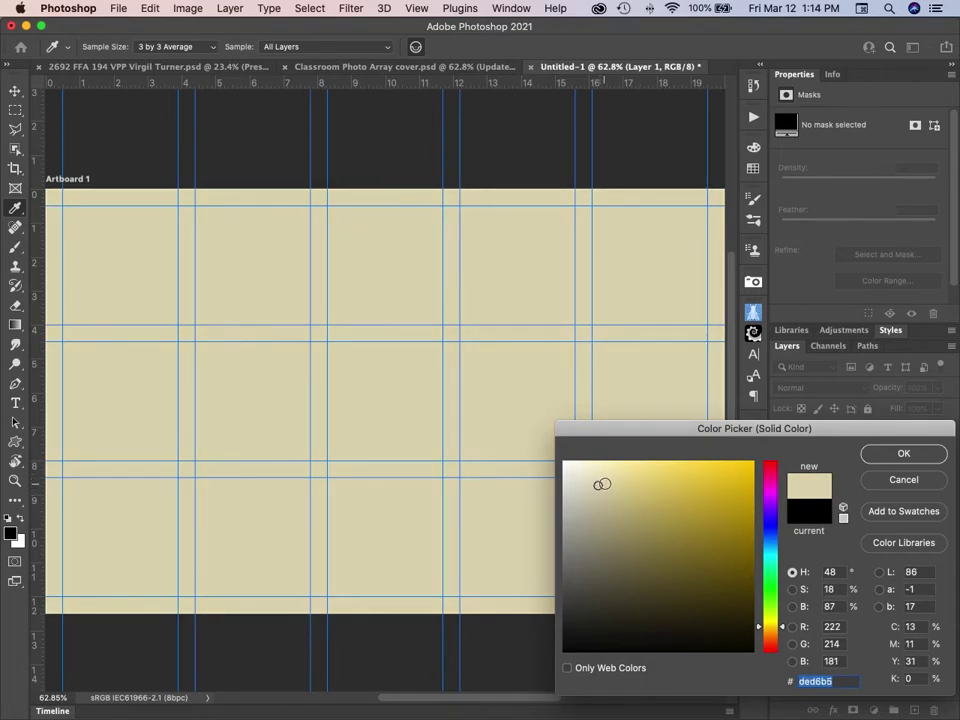
click(604, 480)
click(602, 479)
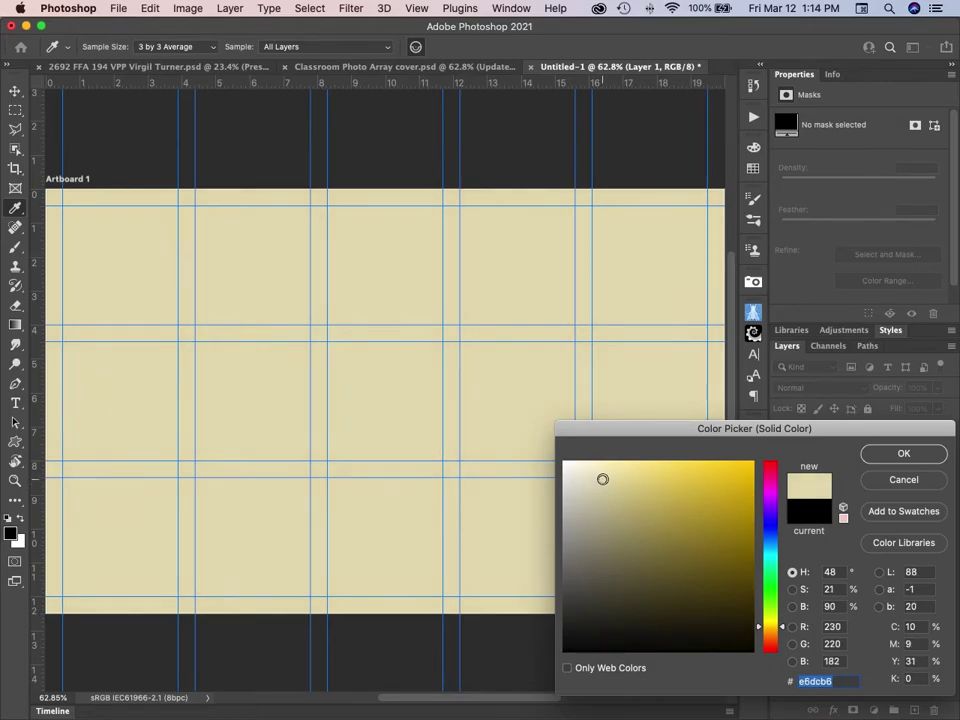
click(905, 455)
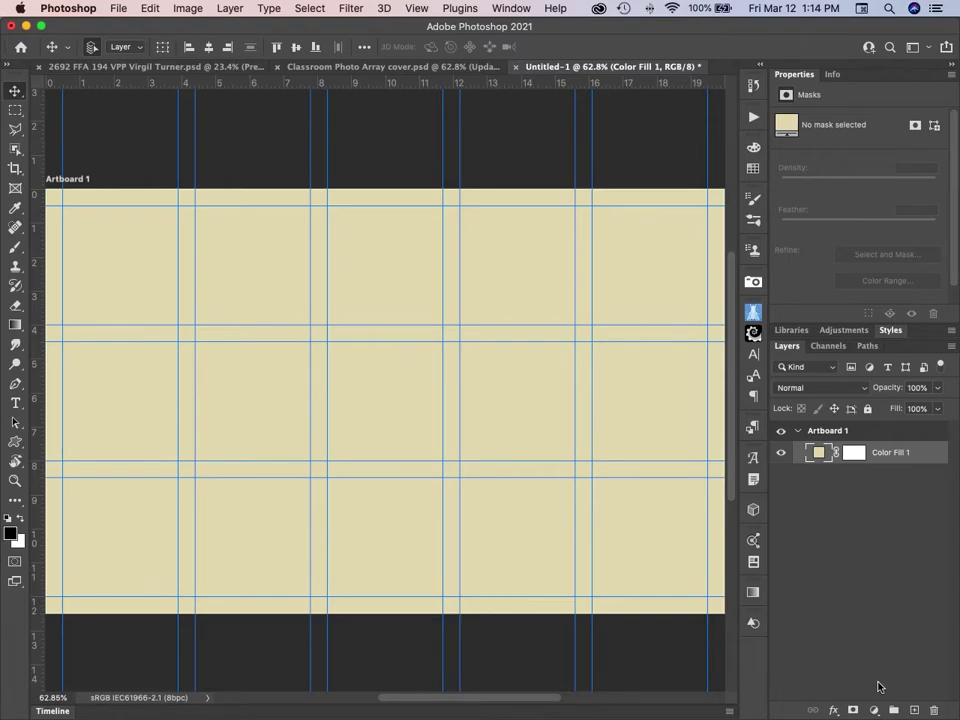
Add a Soft Light Pattern Overlay to Color Fill 1 with a 90° angle.
click(834, 710)
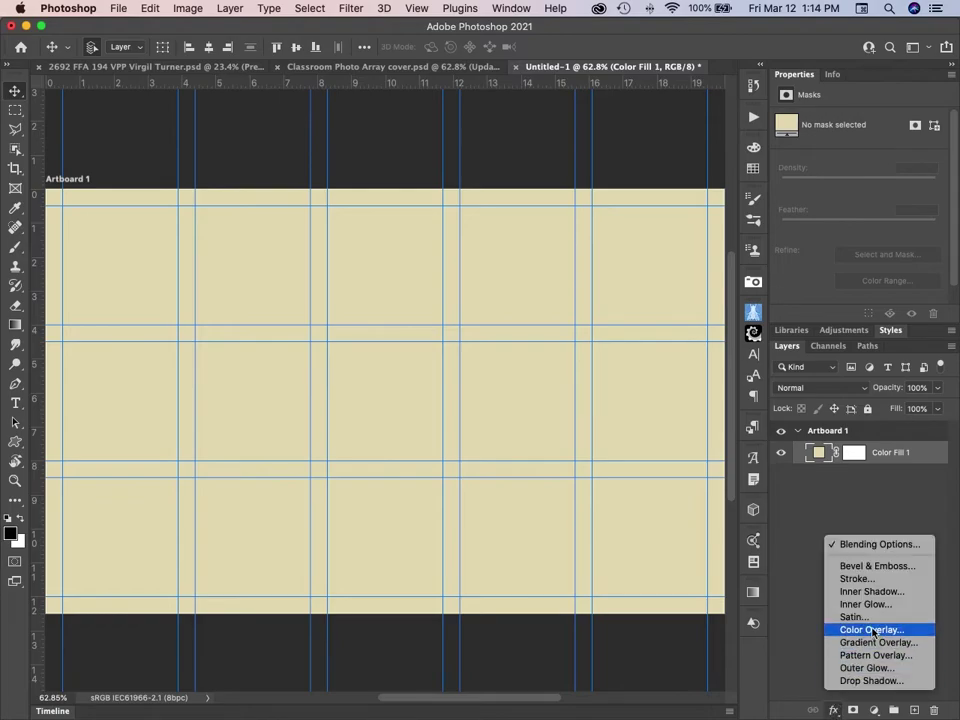
click(872, 655)
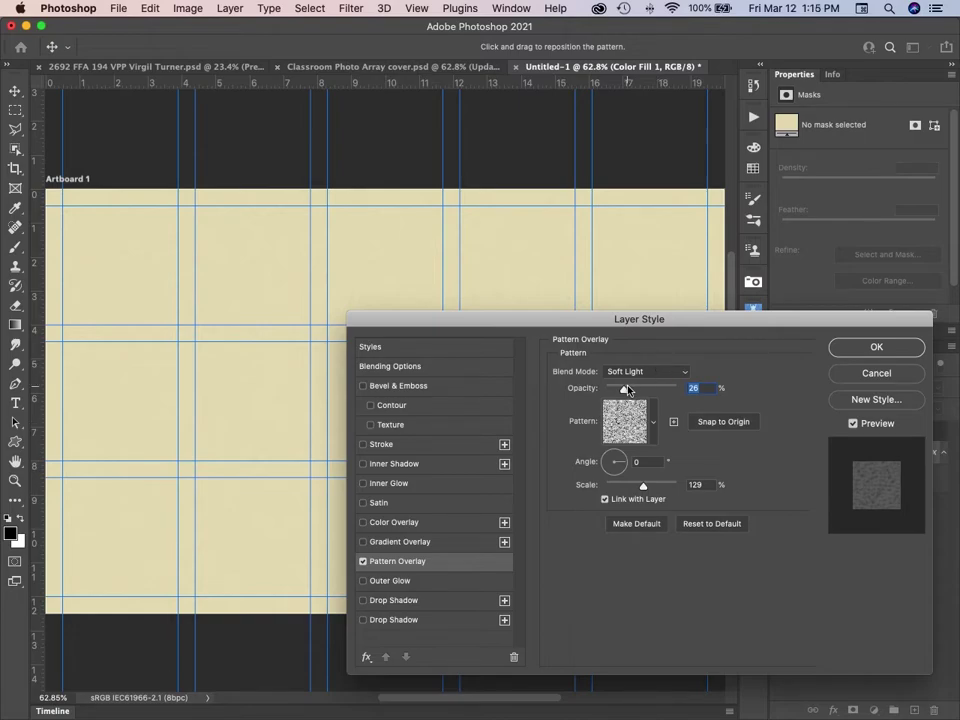
drag(624, 389, 721, 383)
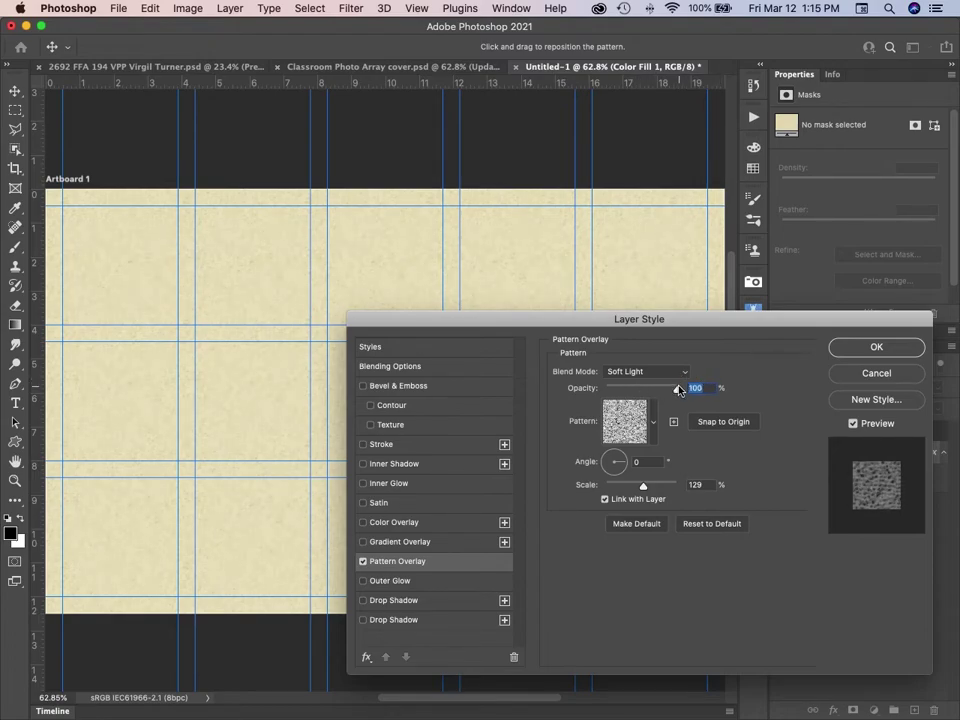
drag(678, 388, 649, 389)
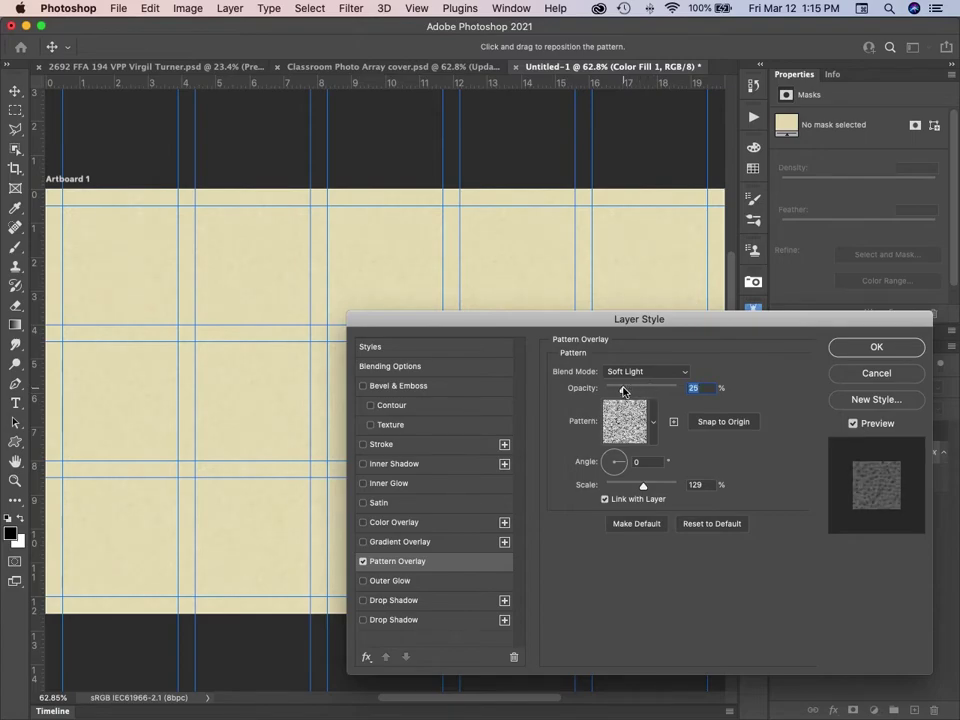
mouse_move(645, 389)
mouse_down()
mouse_move(690, 383)
mouse_move(627, 391)
mouse_up()
click(616, 460)
text(90)
Set the pattern scale to 168% and opacity to about 33%, then apply the effect.
drag(600, 387, 702, 388)
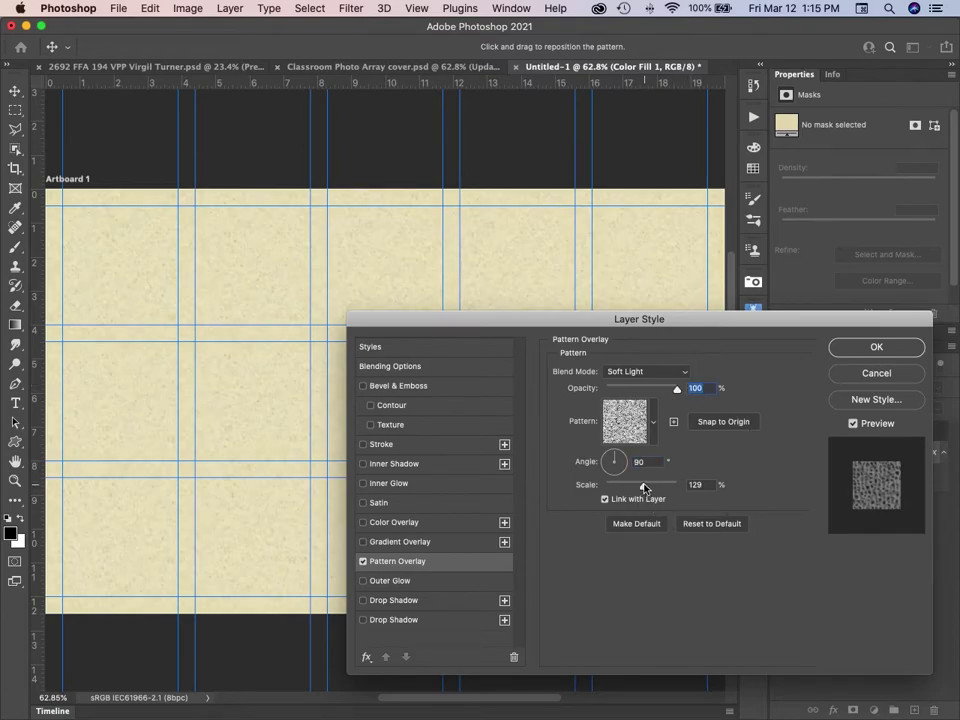
drag(644, 486, 697, 485)
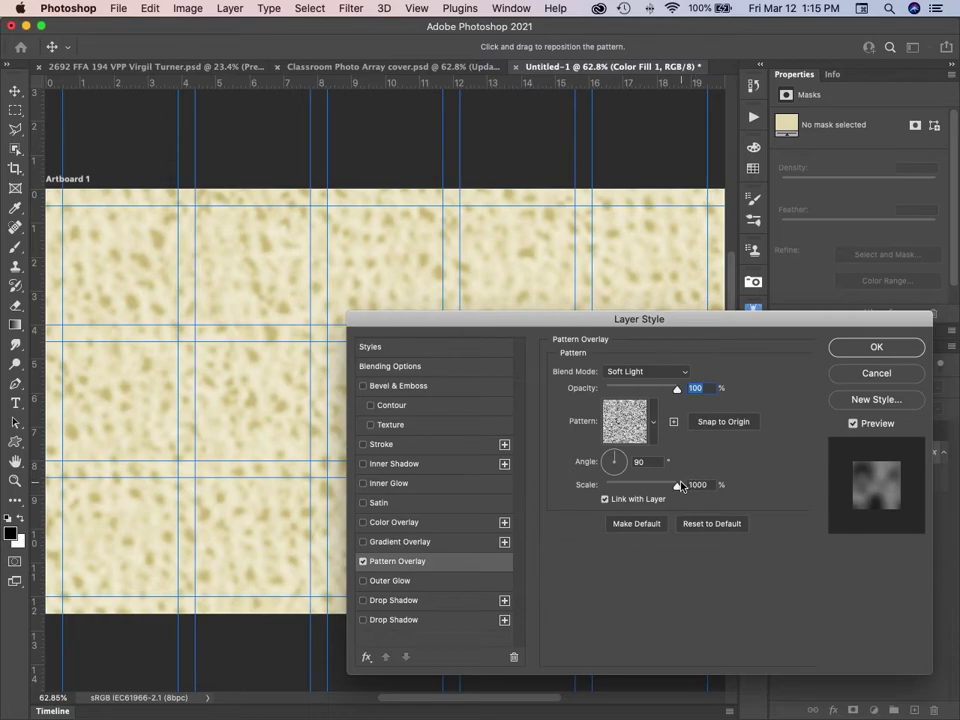
drag(680, 486, 645, 489)
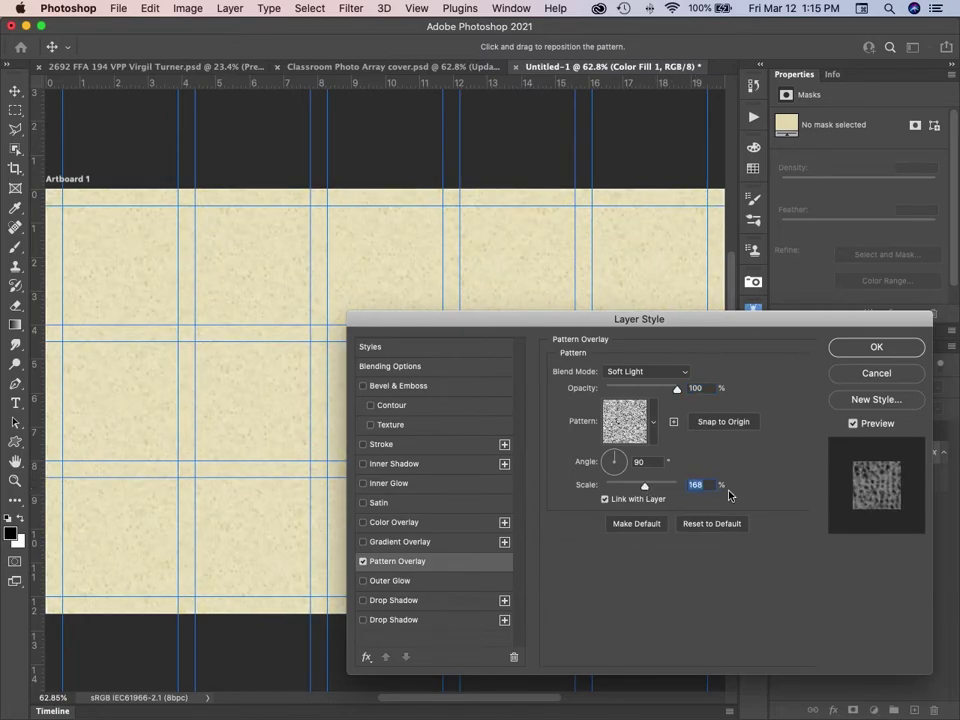
click(628, 389)
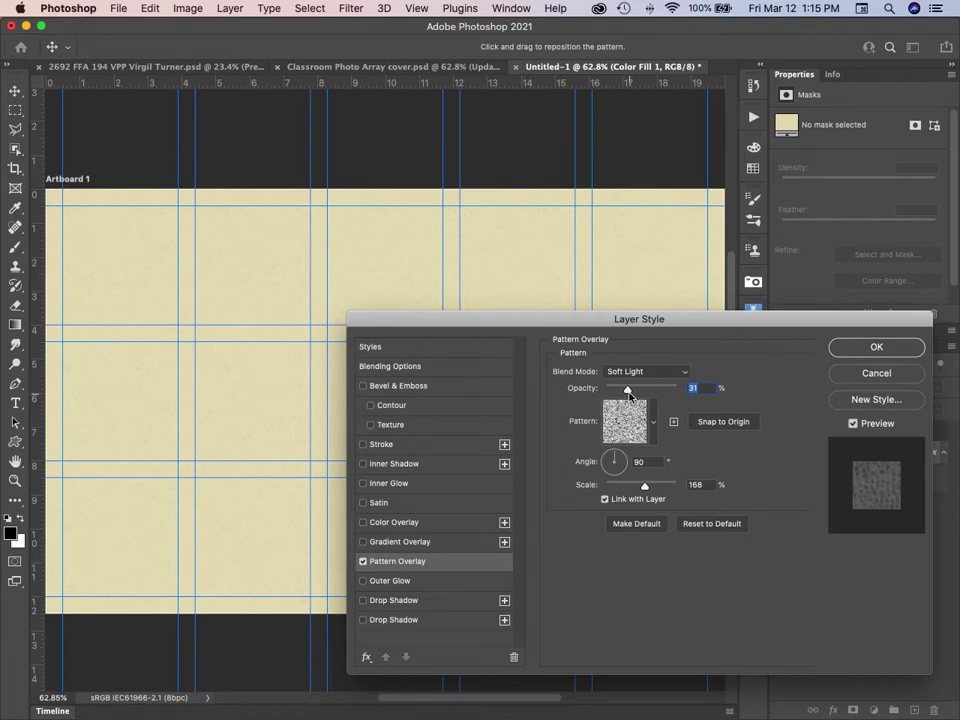
click(629, 394)
click(878, 347)
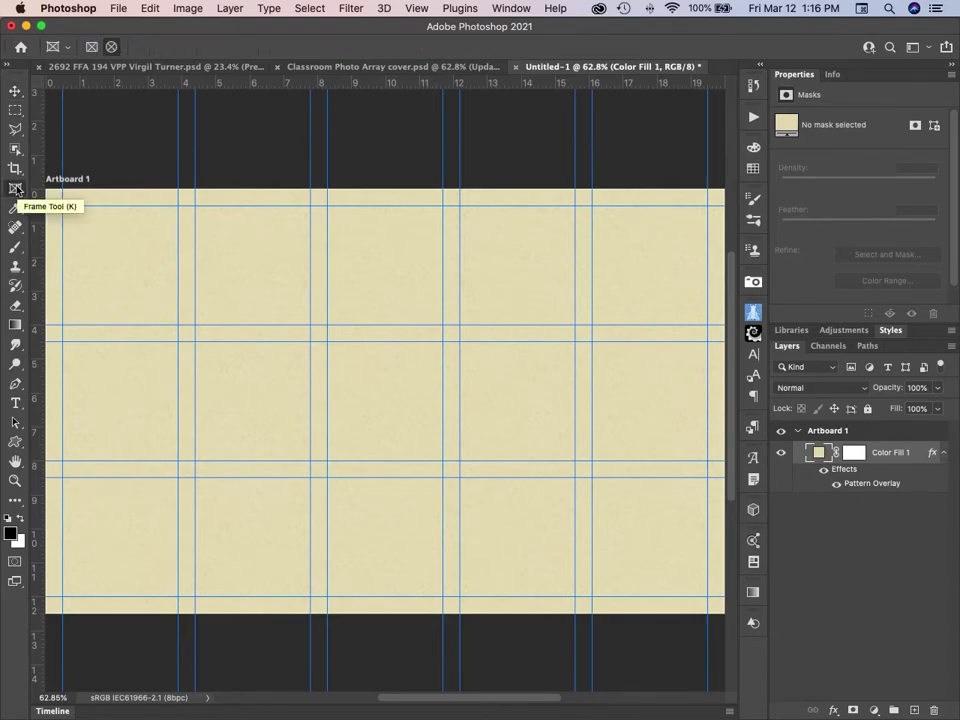
Select the Frame Tool (K) from the toolbar.
click(16, 190)
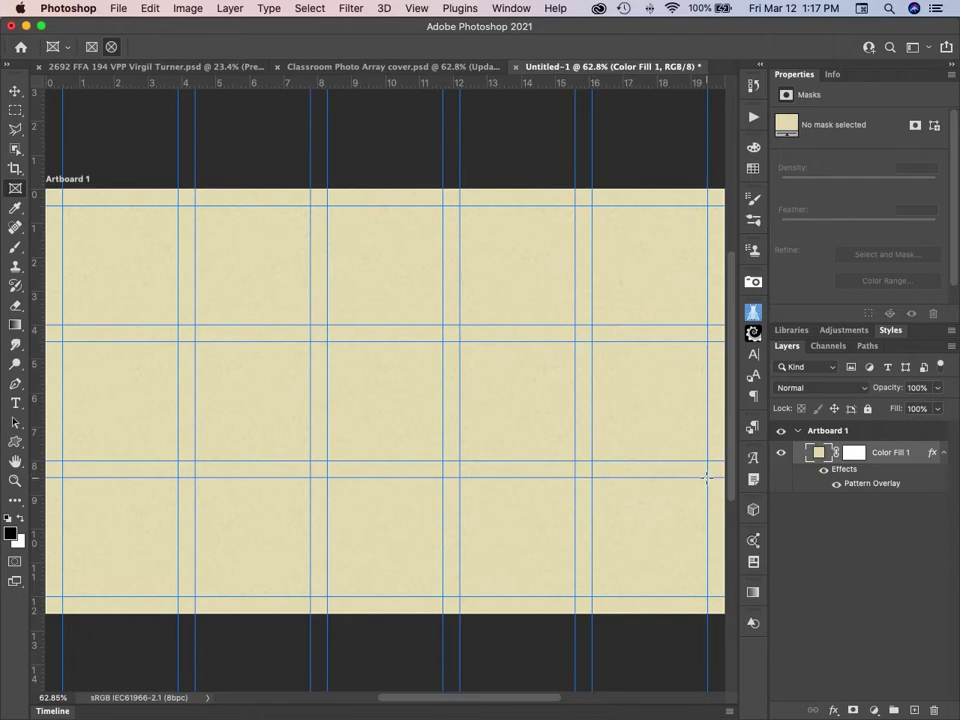
Draw an elliptical frame in the bottom-right grid cell and narrow it to 2.83 × 3.5 in.
drag(706, 478, 596, 592)
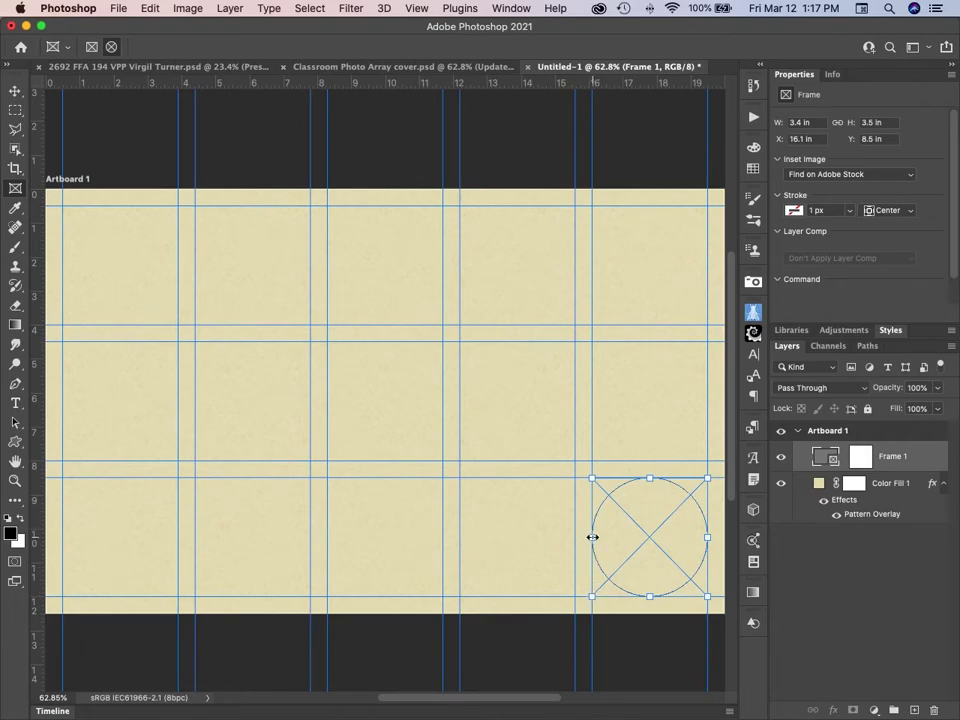
drag(592, 537, 613, 538)
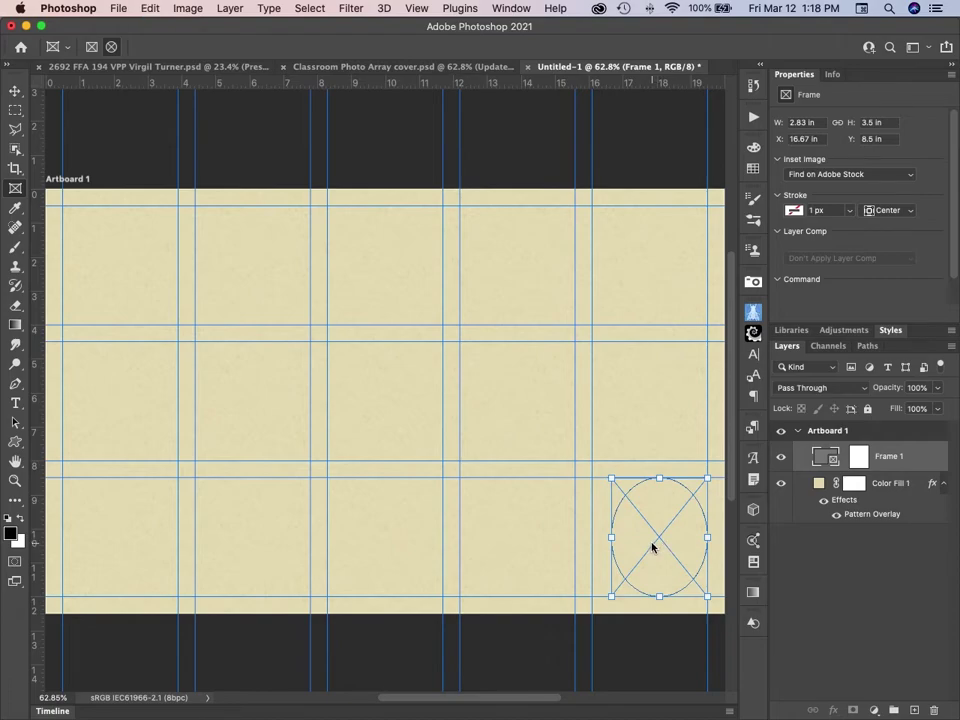
Duplicate the oval frame and move the copy to the bottom-left cell at X 0.5 in, Y 8.5 in.
key(super+j)
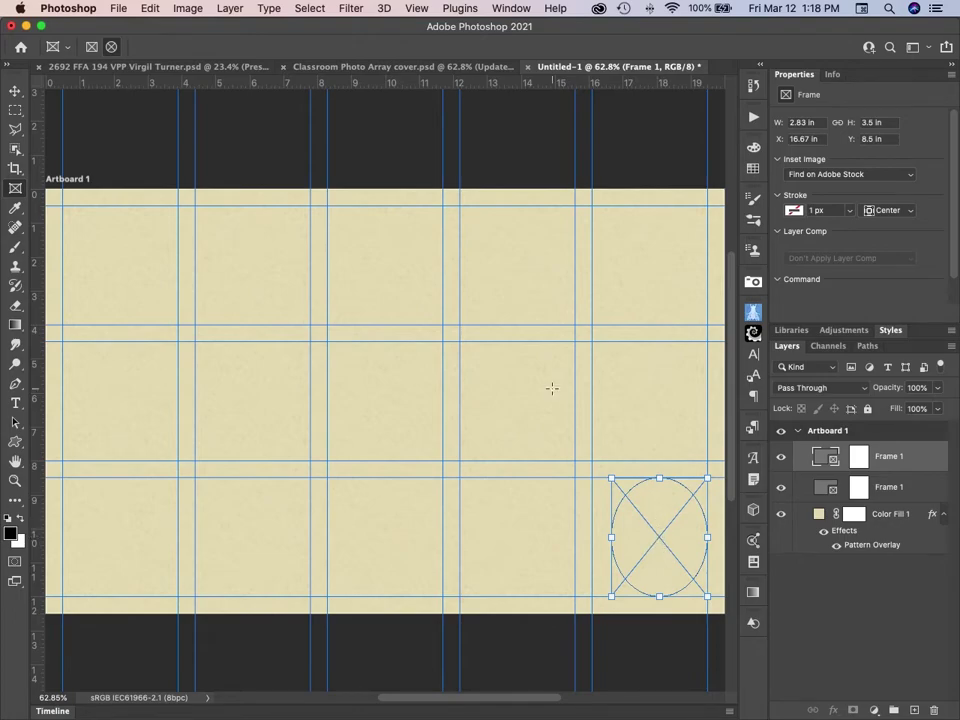
click(16, 92)
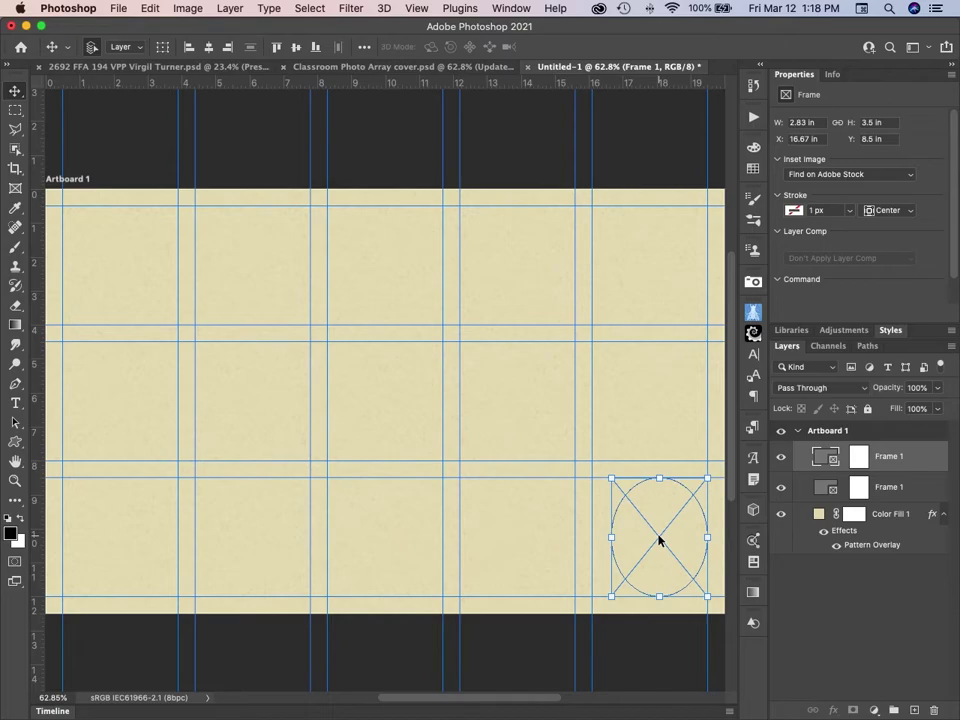
drag(659, 541, 101, 517)
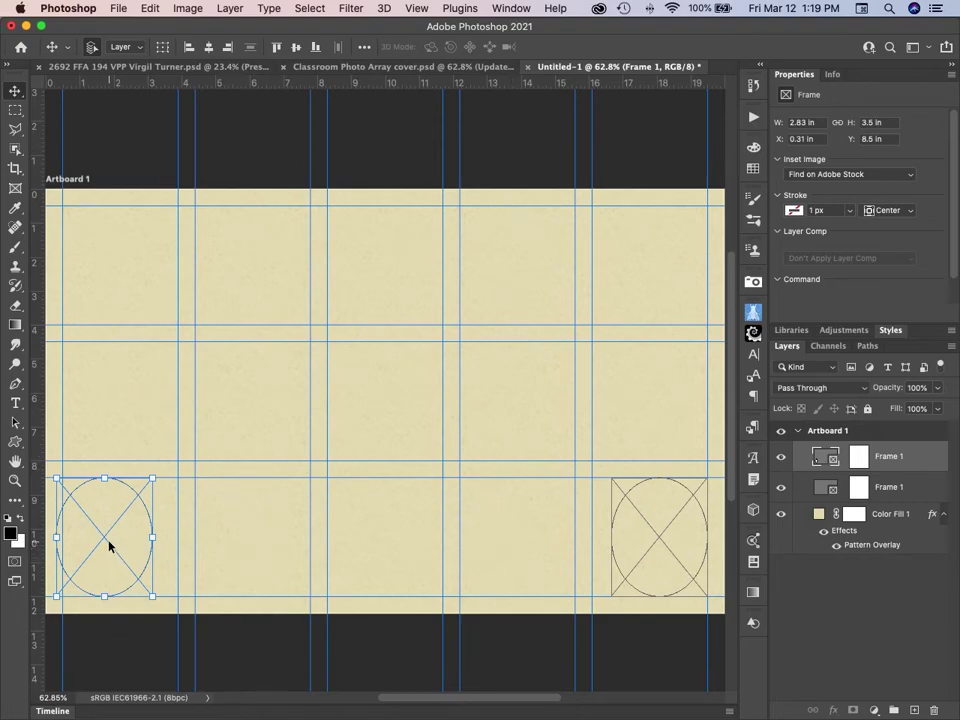
key(shift+Right)
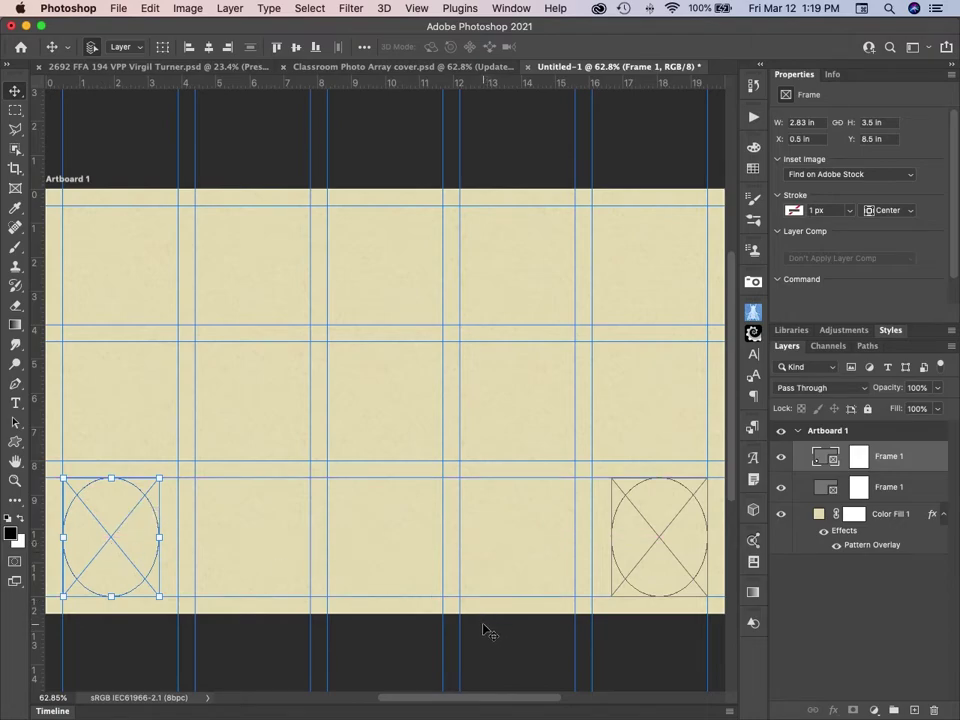
Open the view settings list and close it again without changes.
click(412, 8)
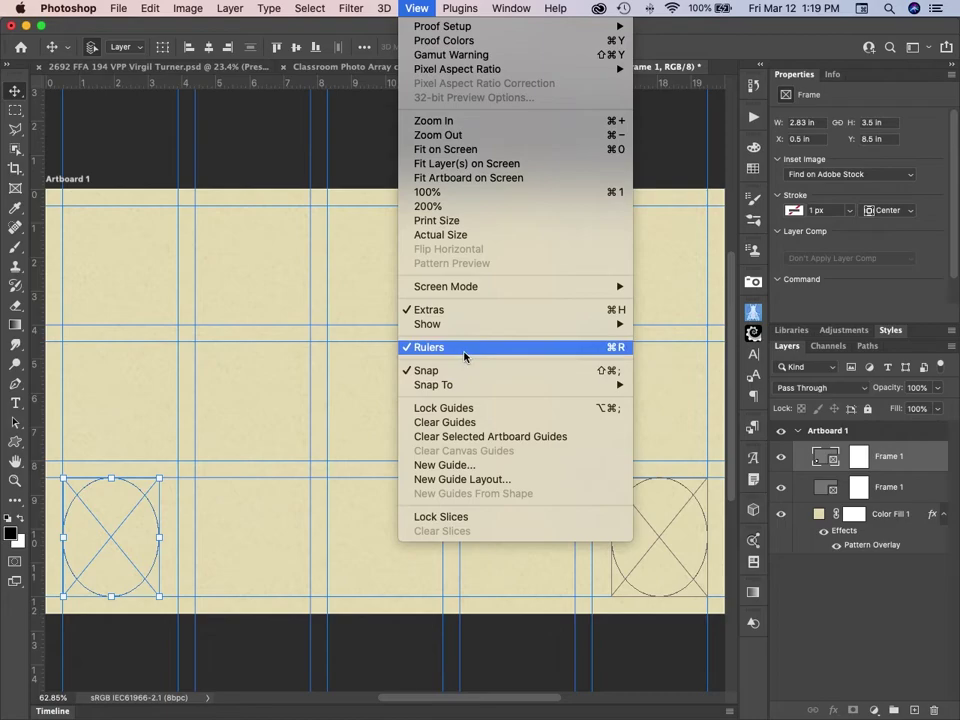
mouse_move(460, 386)
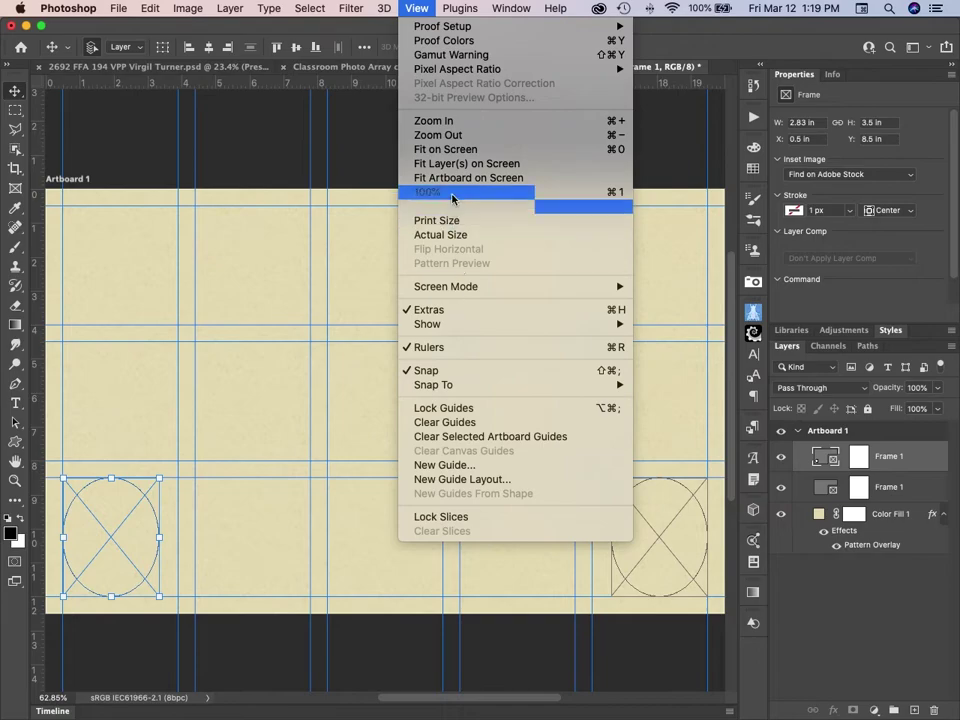
click(424, 6)
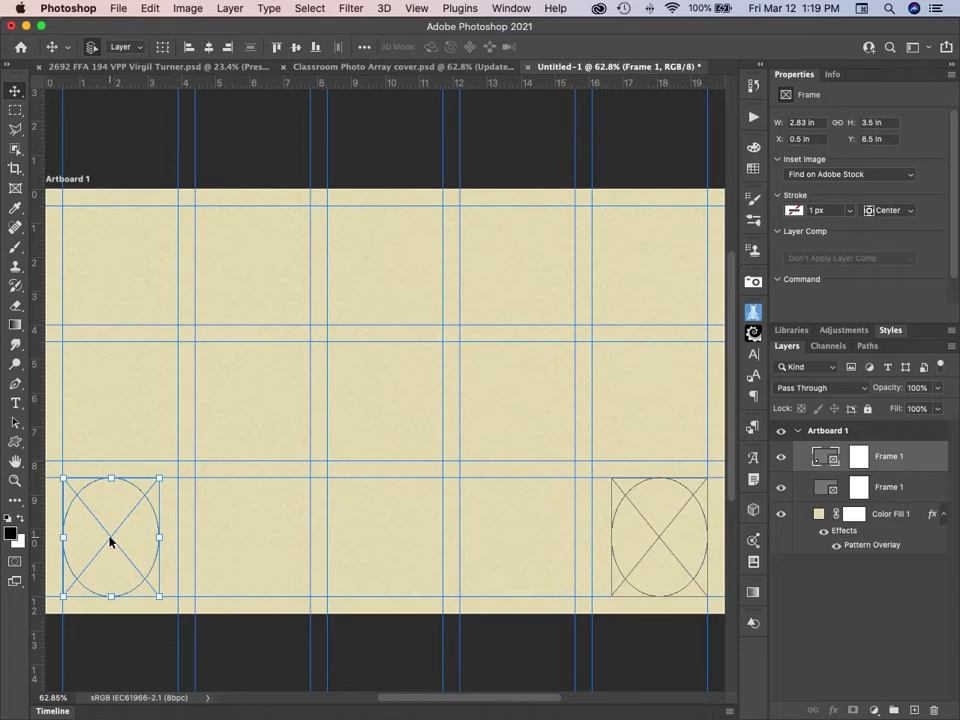
Duplicate the frame and move the copy to the right middle-row cell at X 16.67 in, Y 4.5 in.
key(super+j)
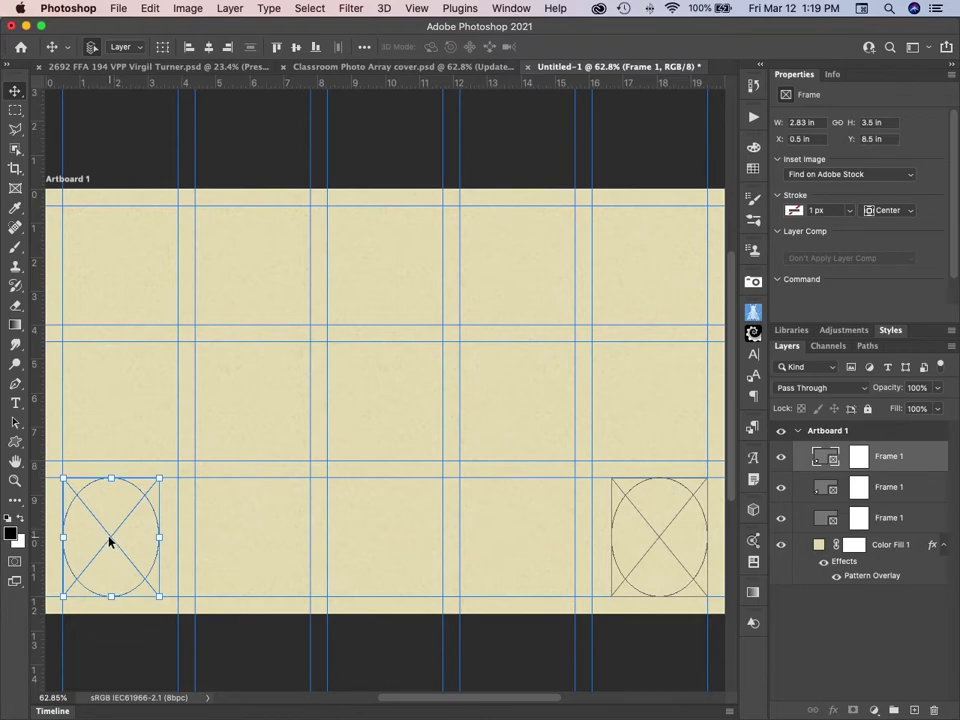
drag(110, 541, 662, 403)
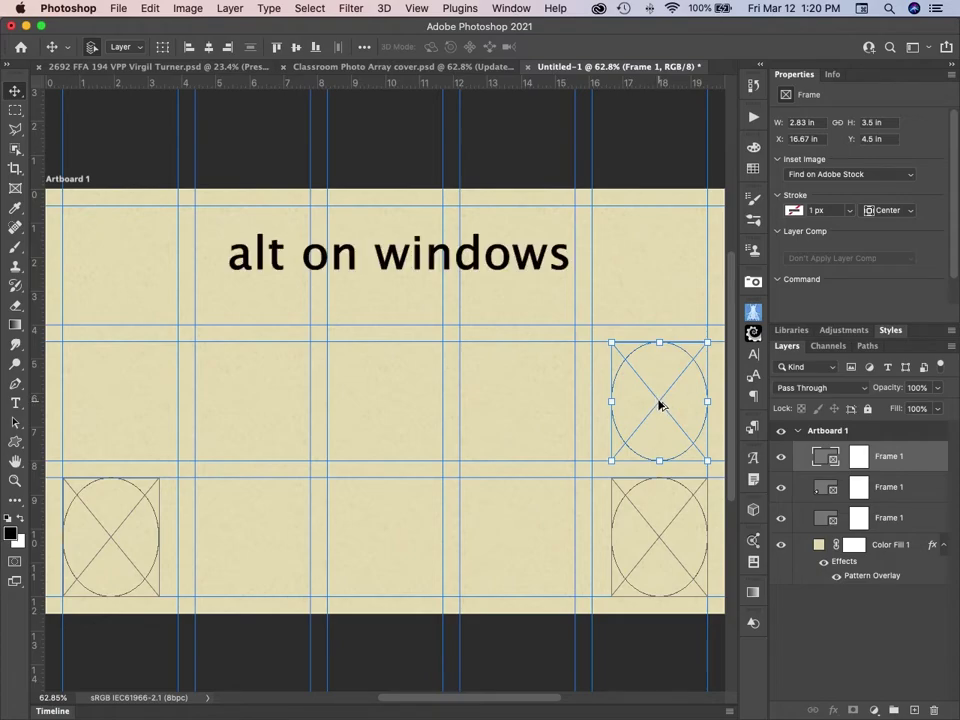
Option-drag three more frame copies leftward along the middle row, the last at X 4.72 in.
drag(659, 405, 518, 405)
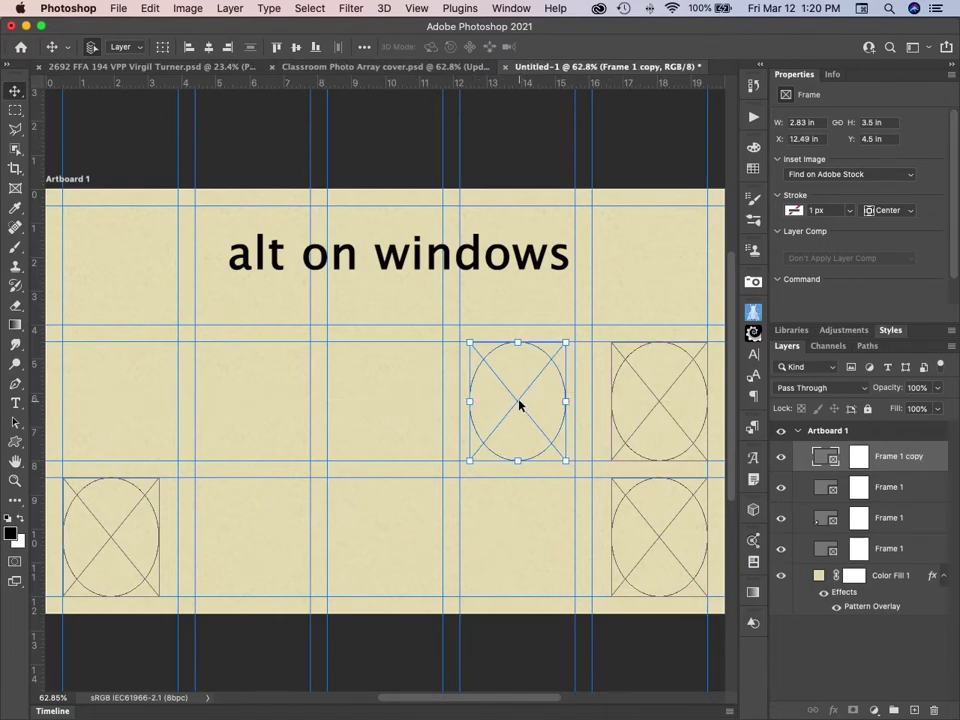
drag(518, 404, 256, 407)
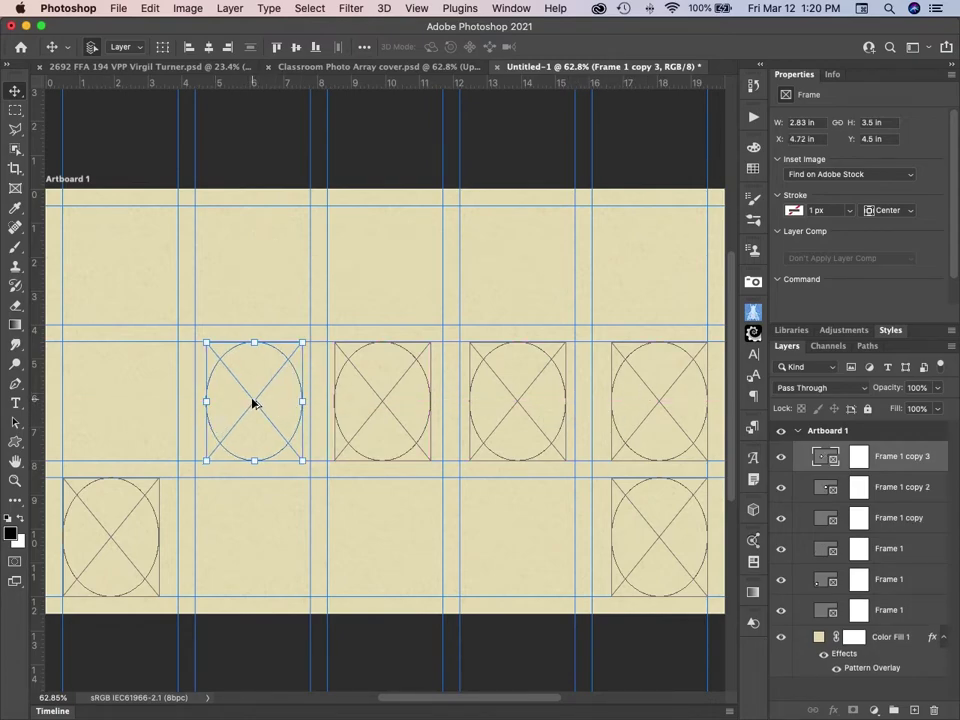
drag(250, 403, 114, 400)
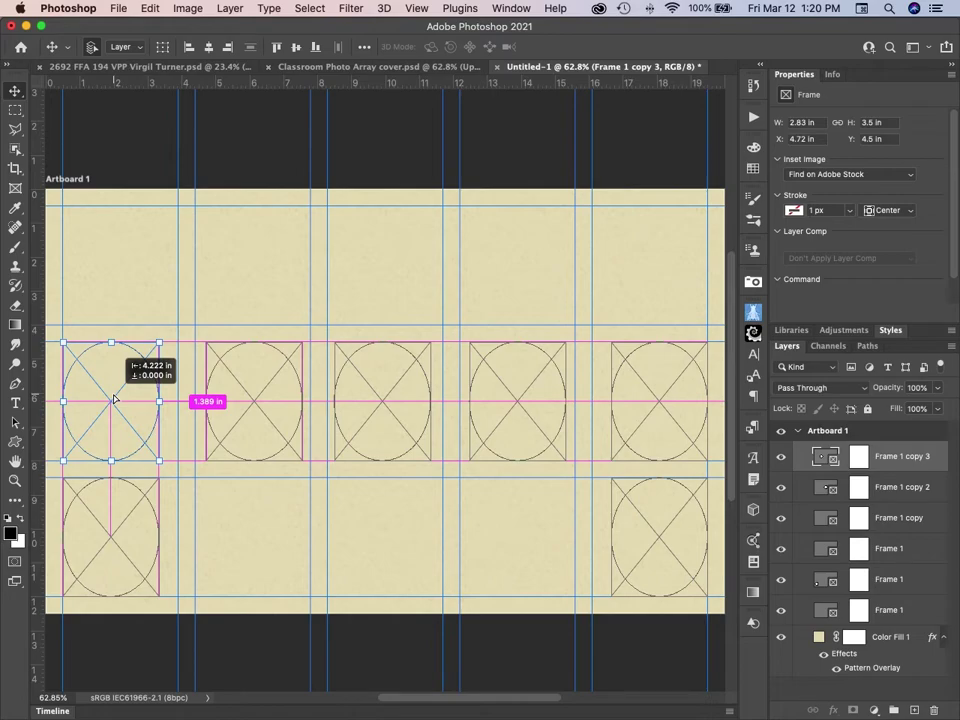
Drop Frame 1 copy 4 at X 0.5 in and select all five middle-row frames.
drag(114, 400, 113, 400)
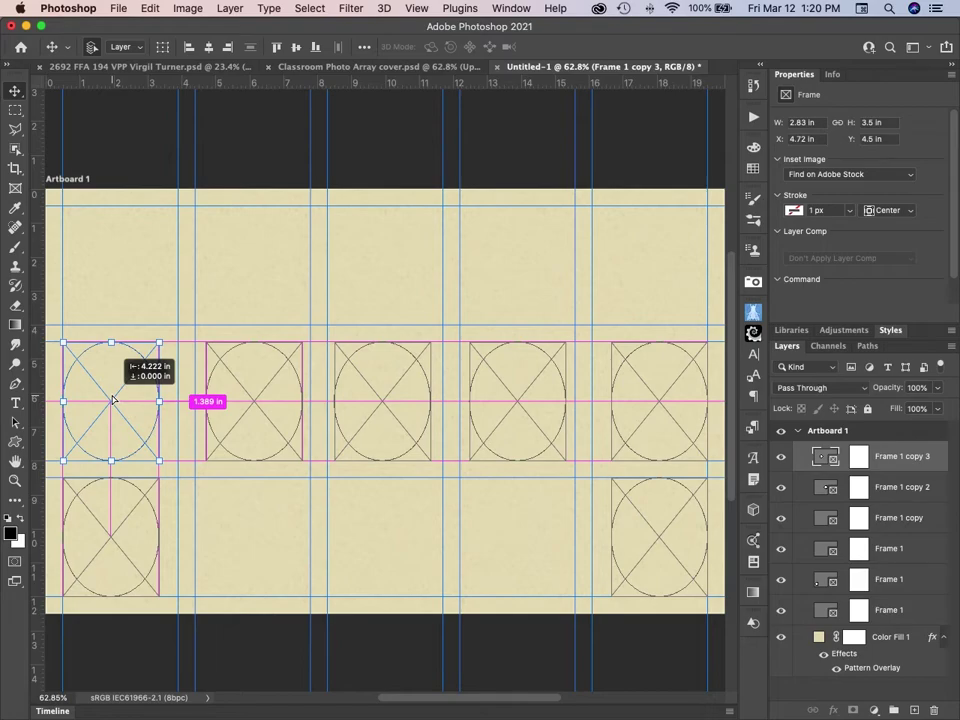
drag(113, 400, 114, 399)
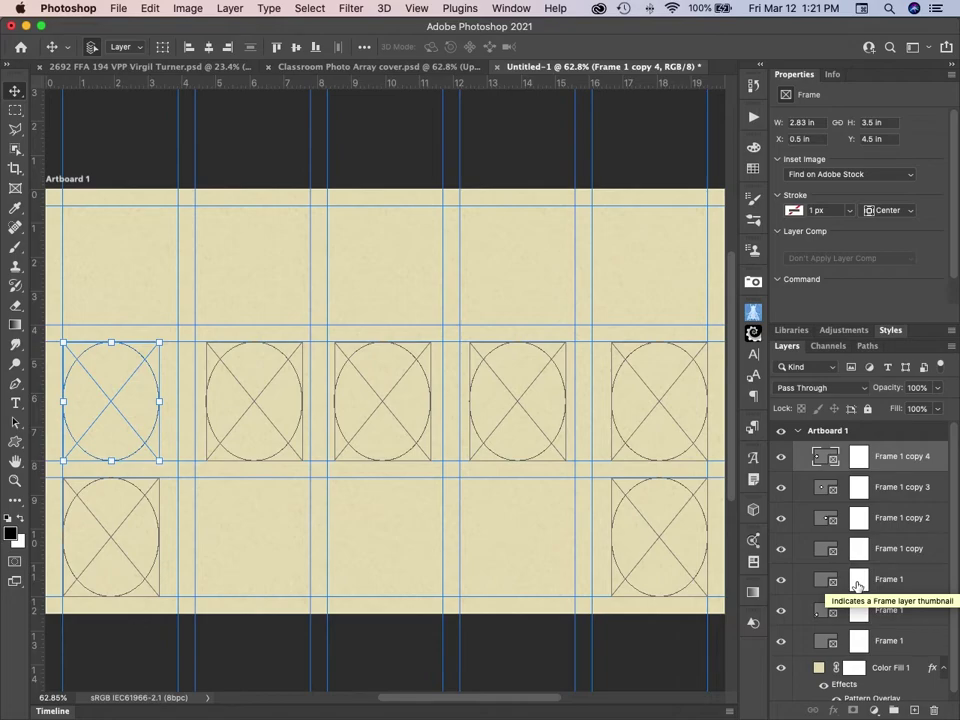
shift+click(857, 586)
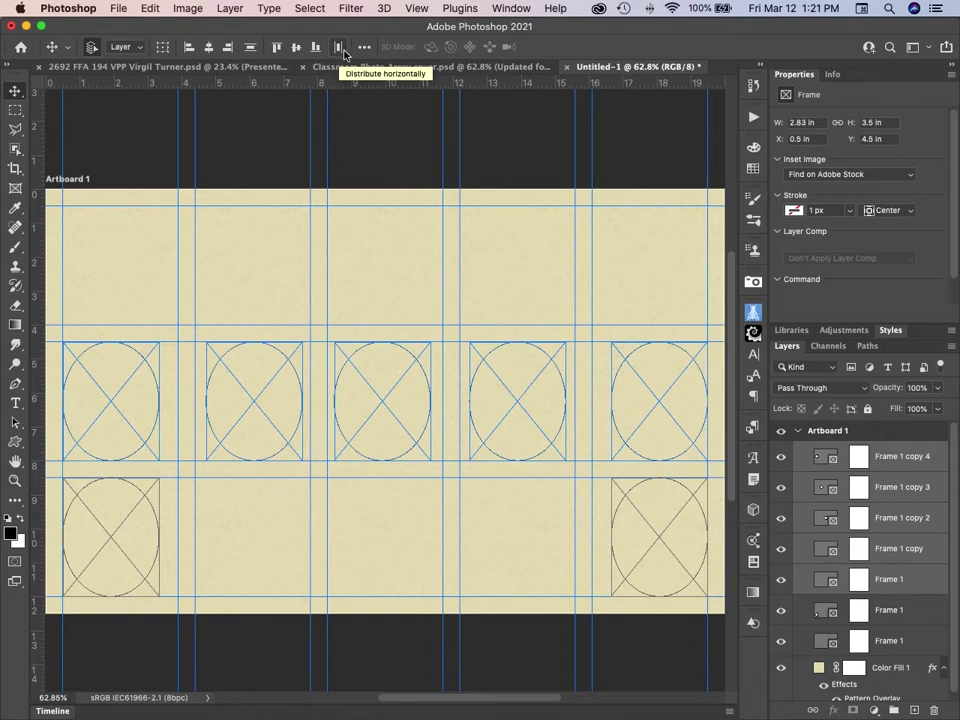
Distribute the five middle-row frames with even horizontal spacing, undoing once and reapplying it.
click(343, 53)
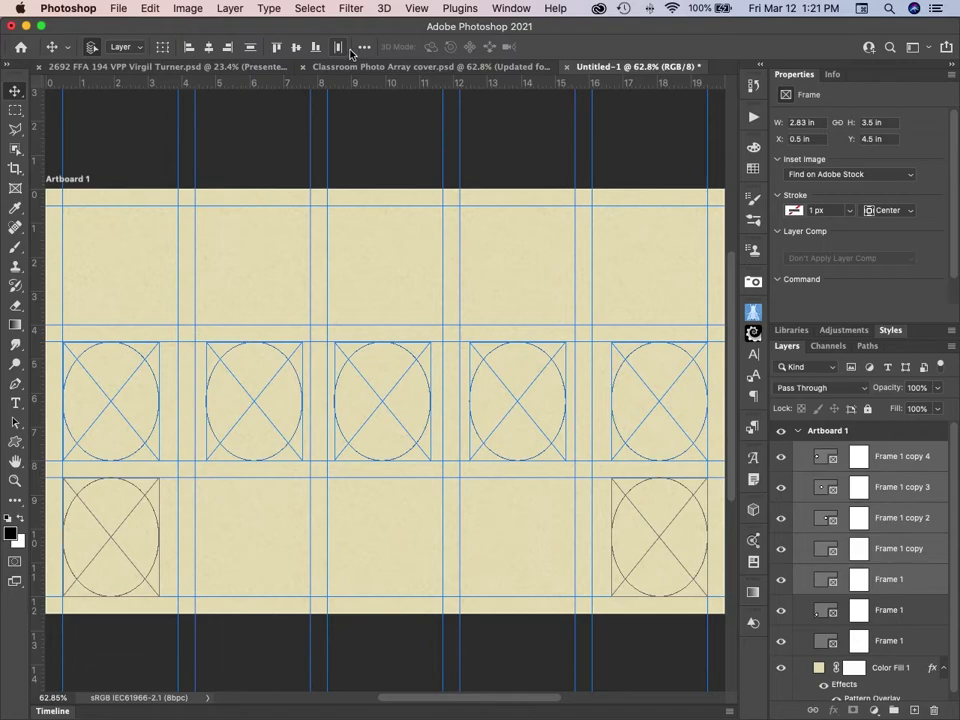
click(364, 48)
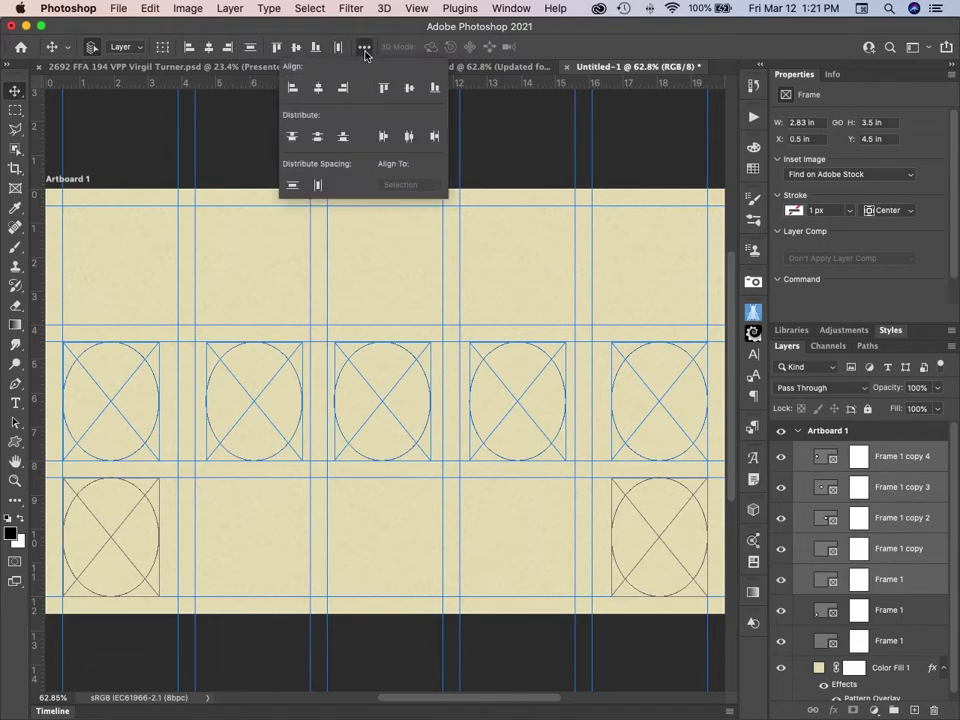
click(318, 187)
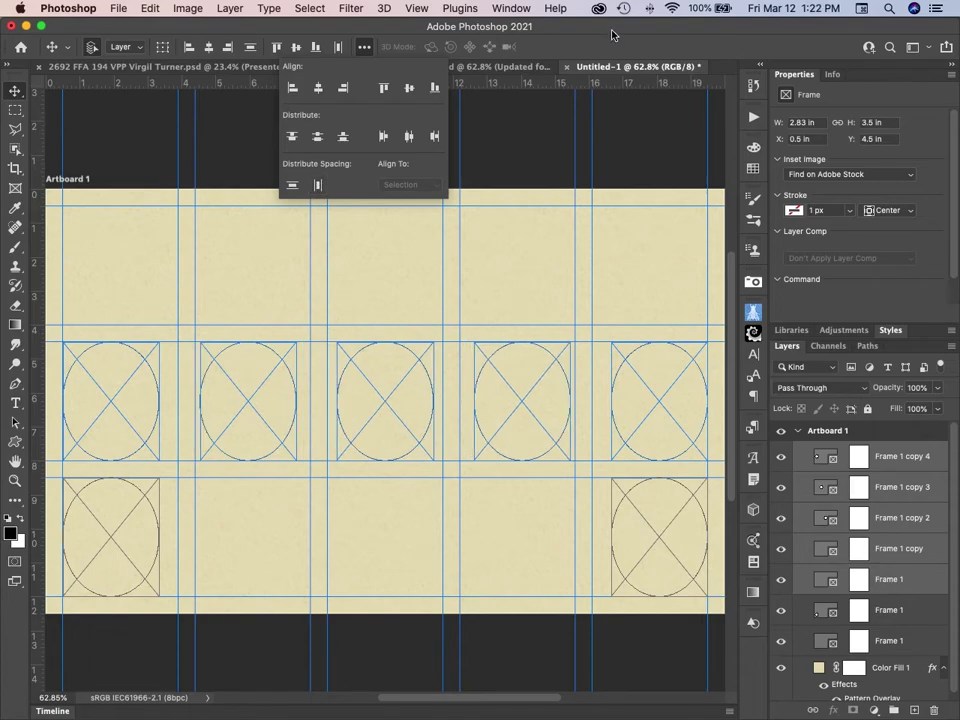
key(super+z)
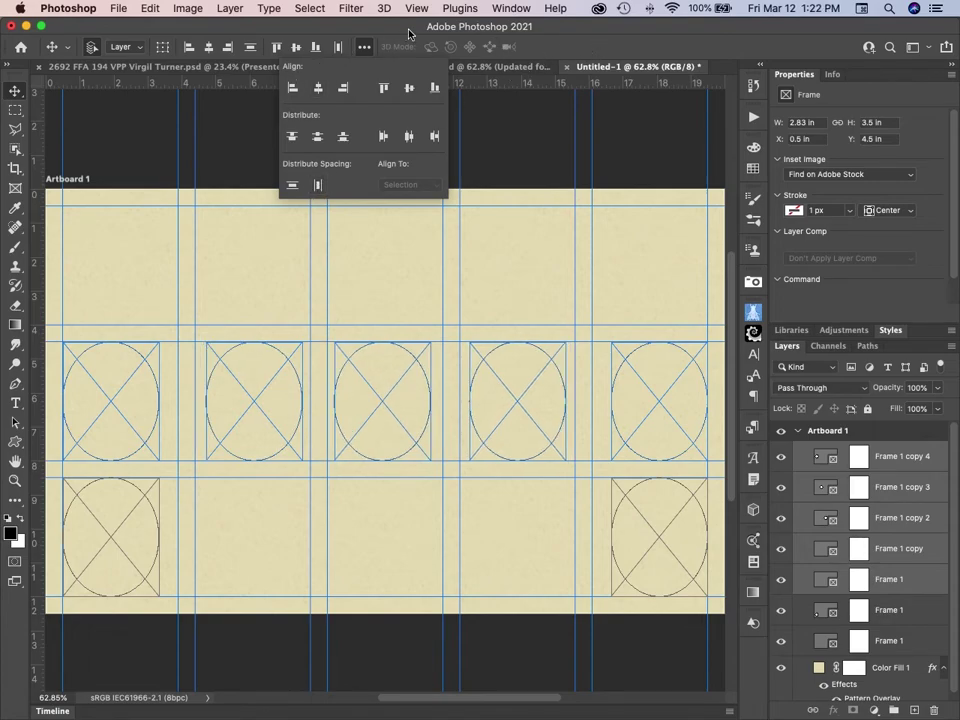
click(338, 50)
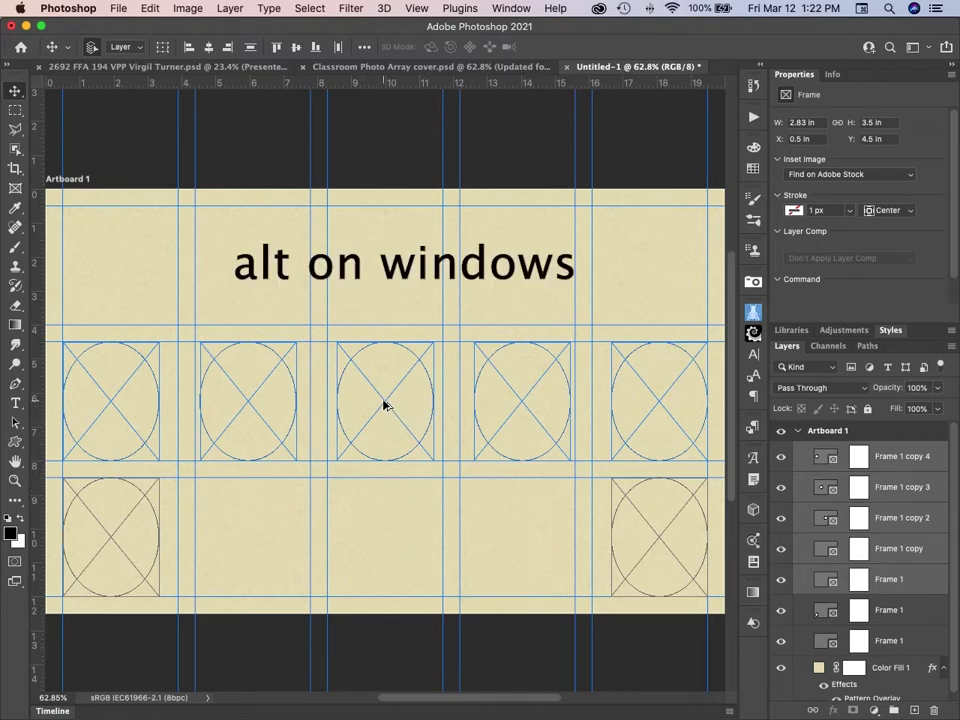
Option-drag the five selected middle-row frames up into the top row.
drag(383, 406, 383, 270)
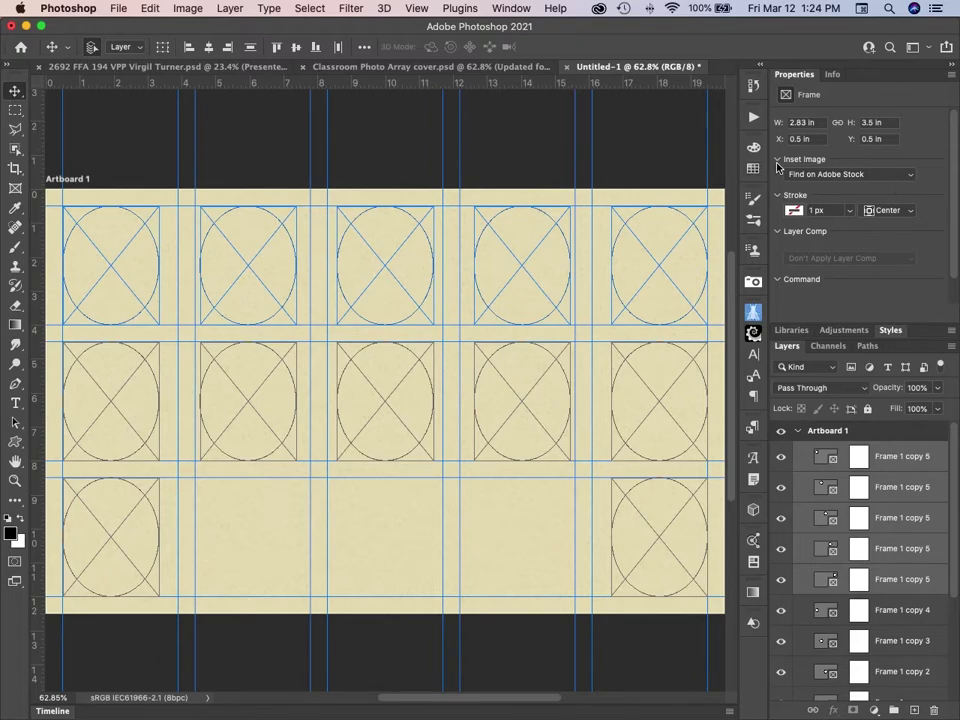
Set the frame's Inset Image to Place from Local Disk - Embedded.
click(913, 176)
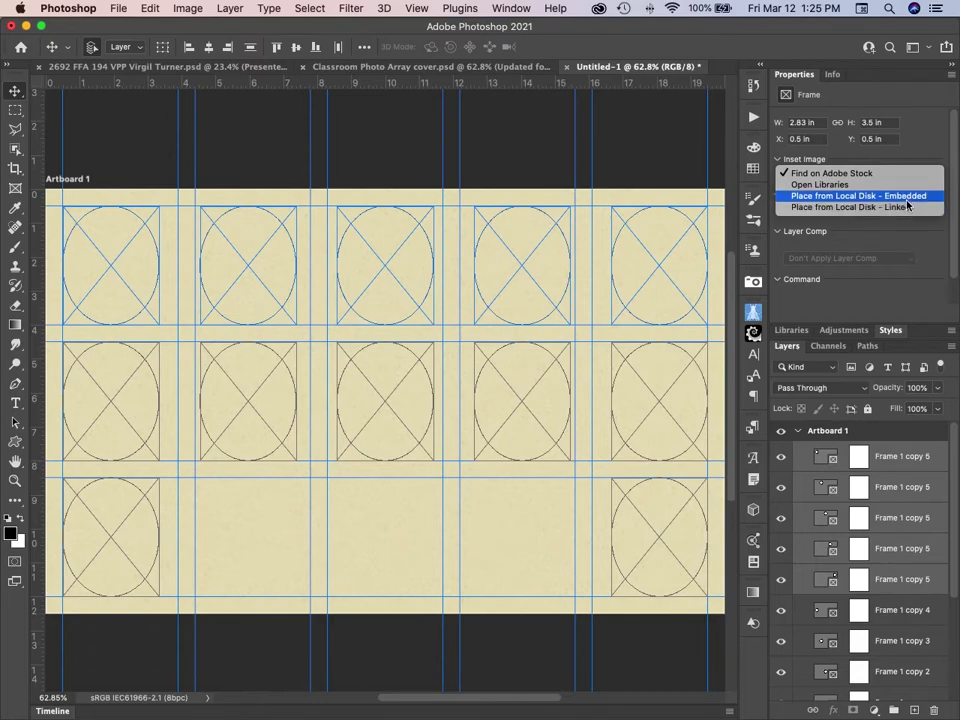
click(906, 199)
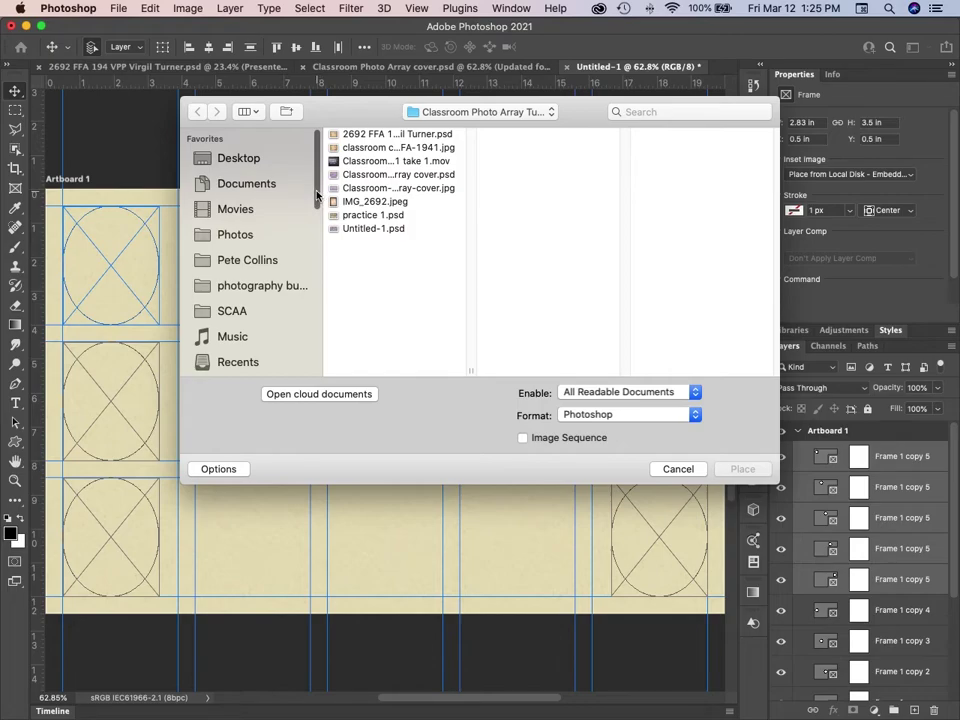
Browse Extreme SSD > stock images 12-17-19 > Adobe Stock toward the kid pics folder.
drag(317, 204, 306, 364)
click(253, 243)
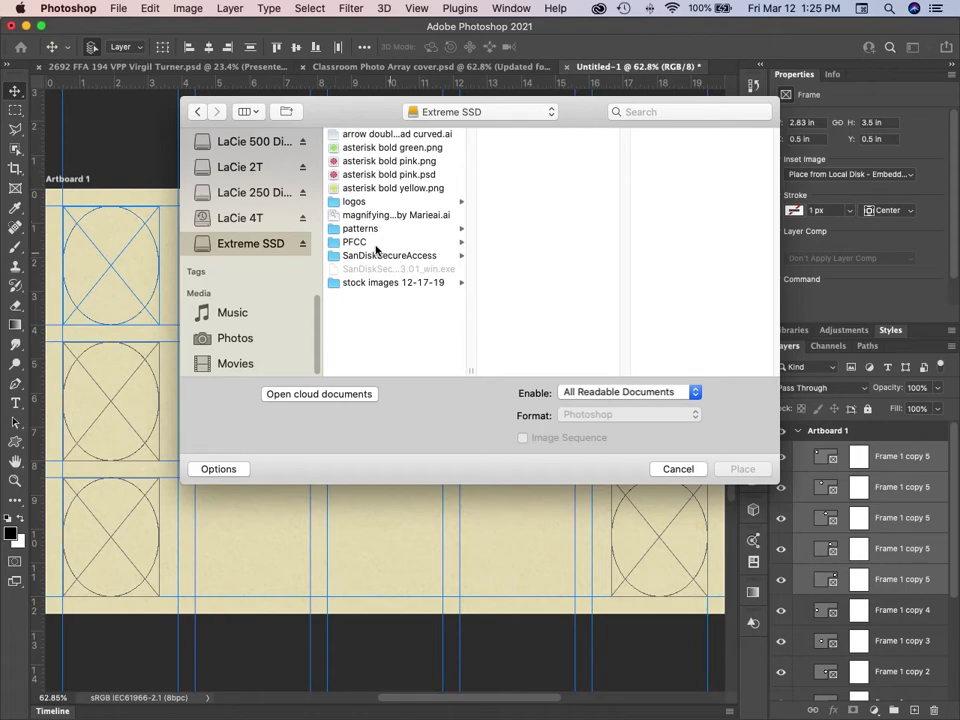
click(348, 282)
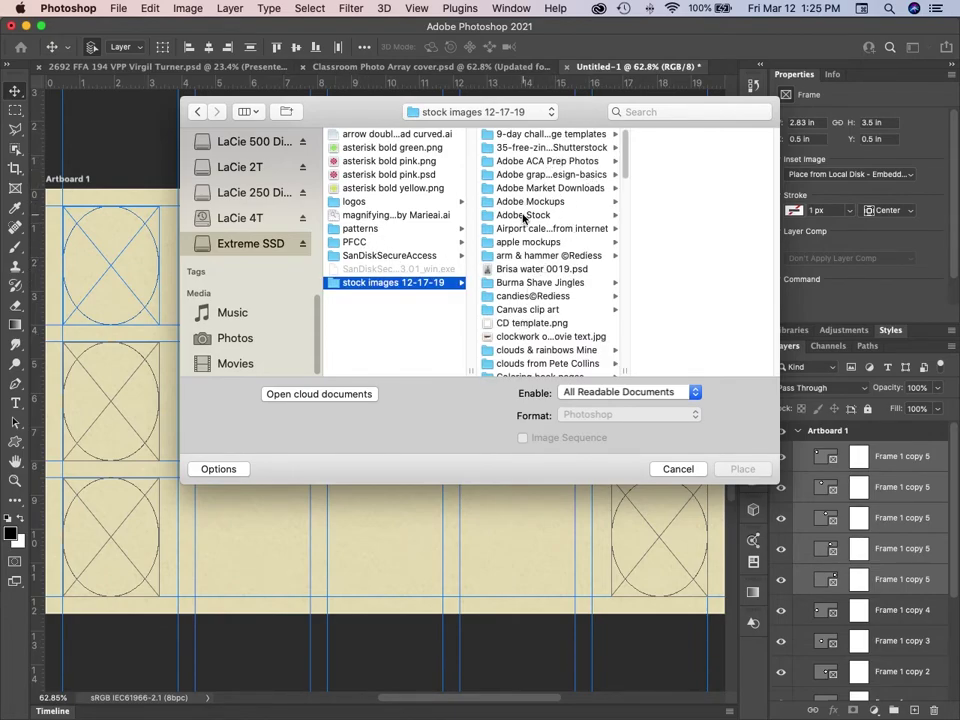
click(532, 215)
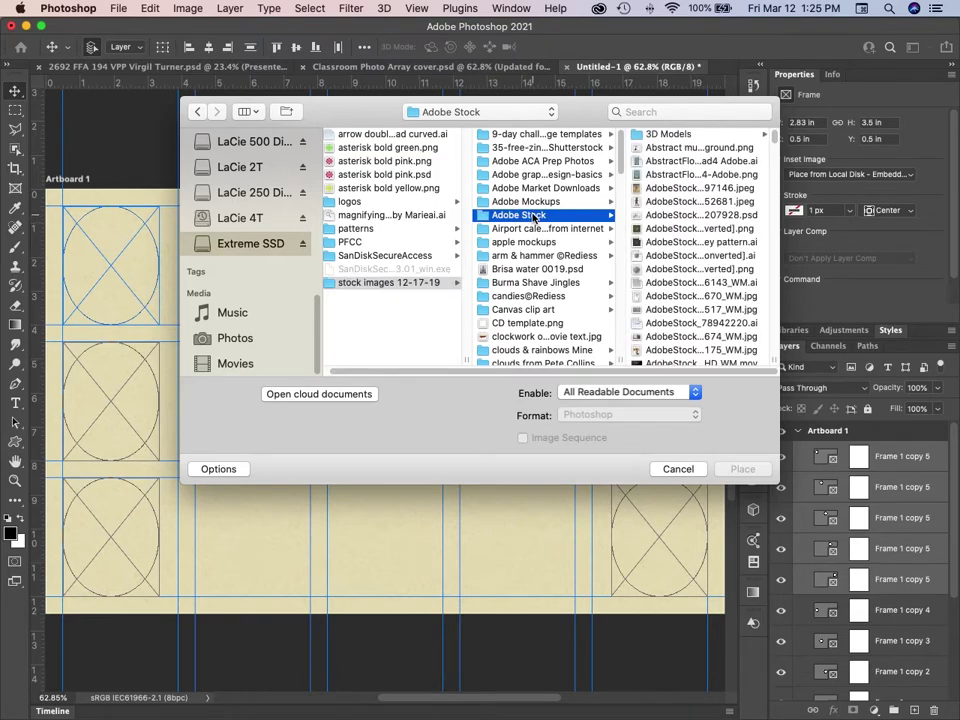
key(Right)
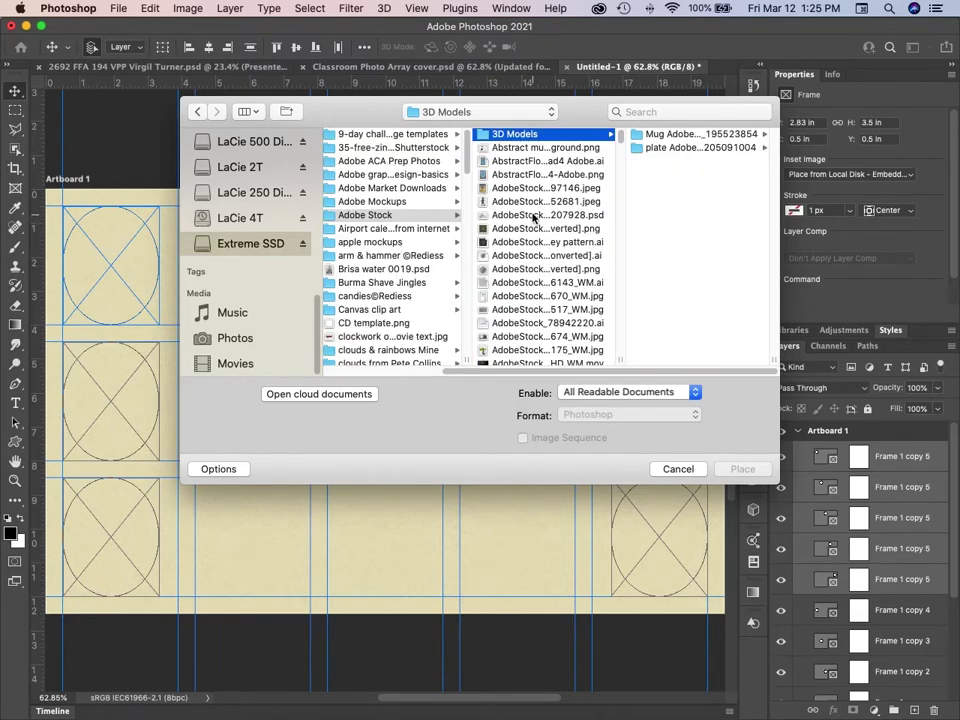
text(kid)
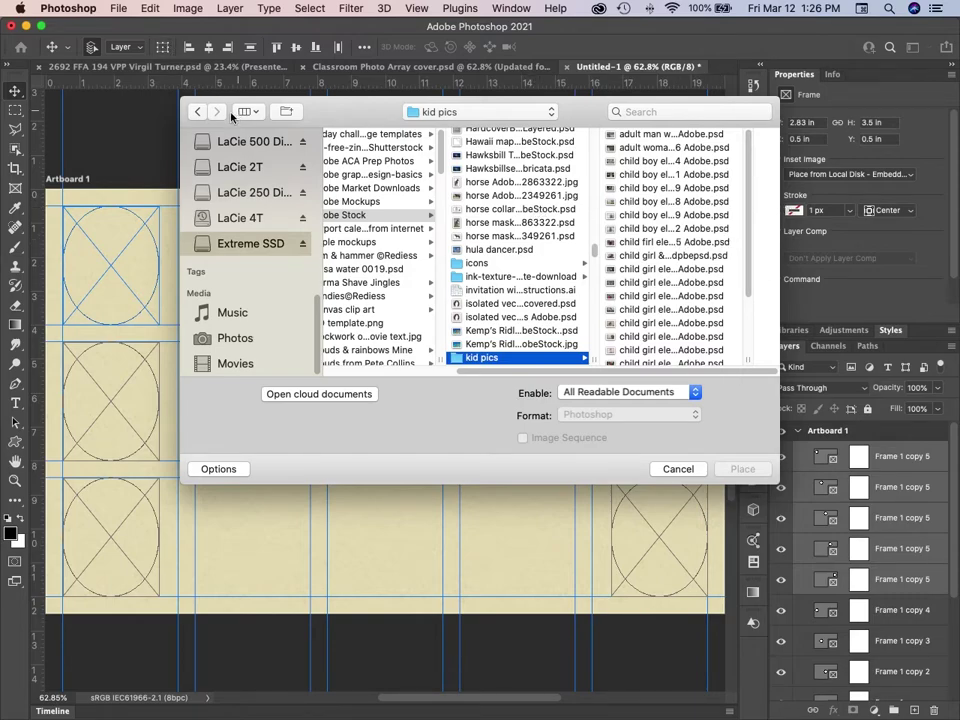
Preview the girl-and-grandmother stock photo, then cancel the Place dialog without placing anything.
click(256, 114)
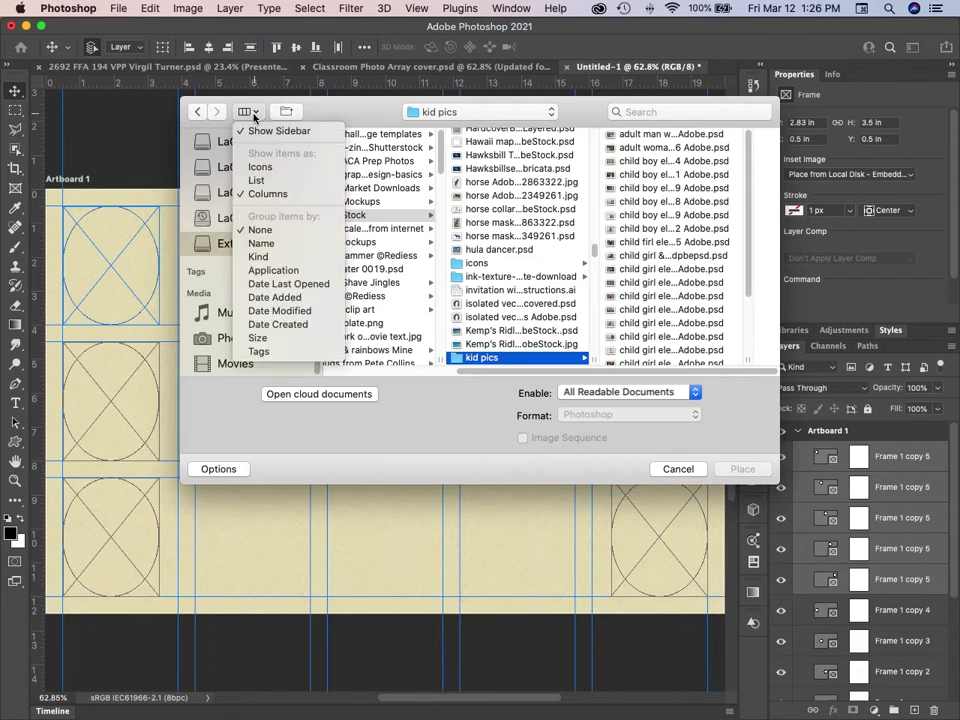
click(254, 114)
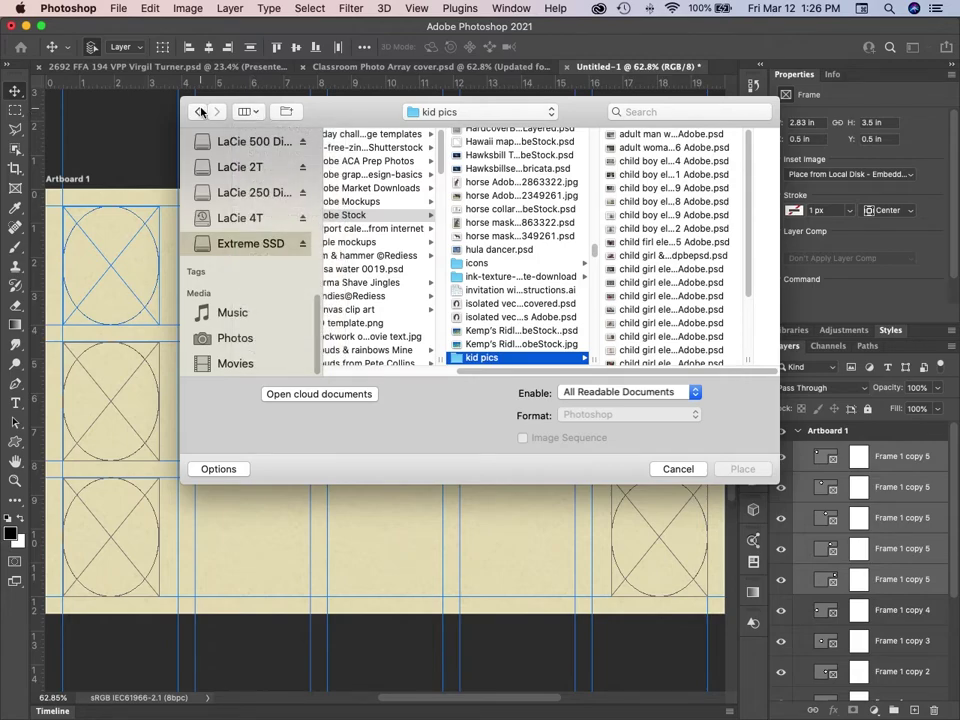
click(256, 114)
click(256, 114)
click(653, 244)
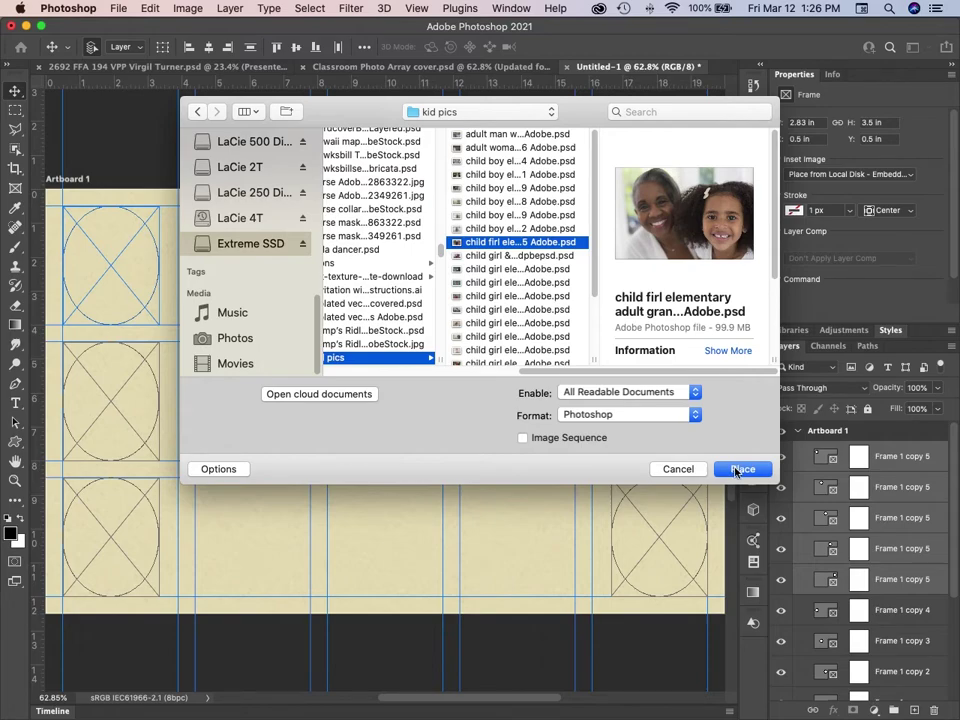
click(673, 469)
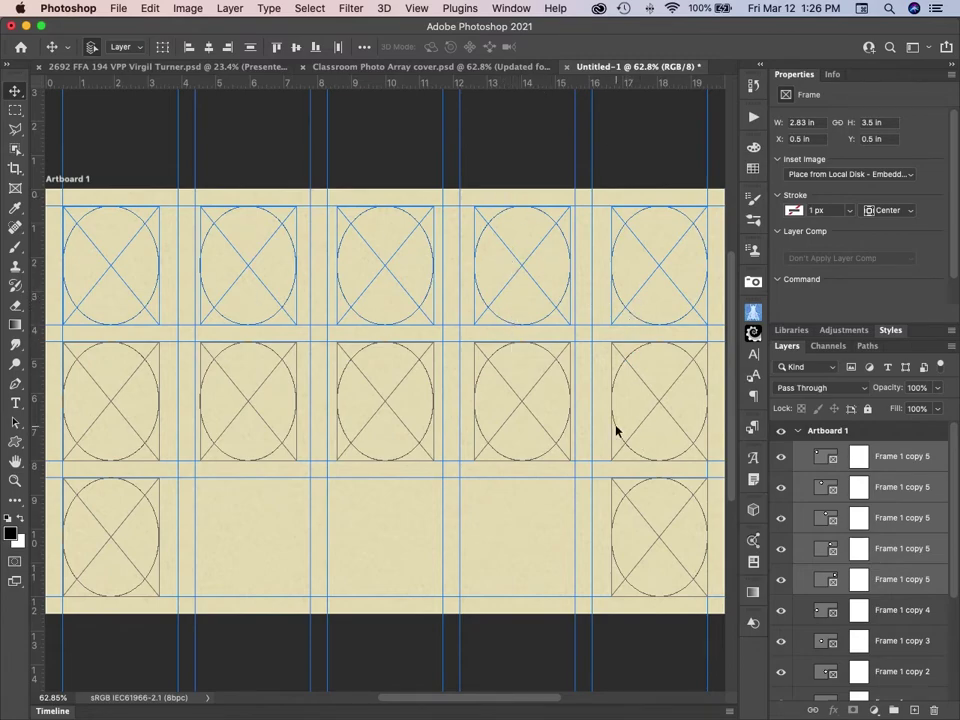
Select only the top-left oval frame and choose Place from Local Disk - Embedded.
click(231, 387)
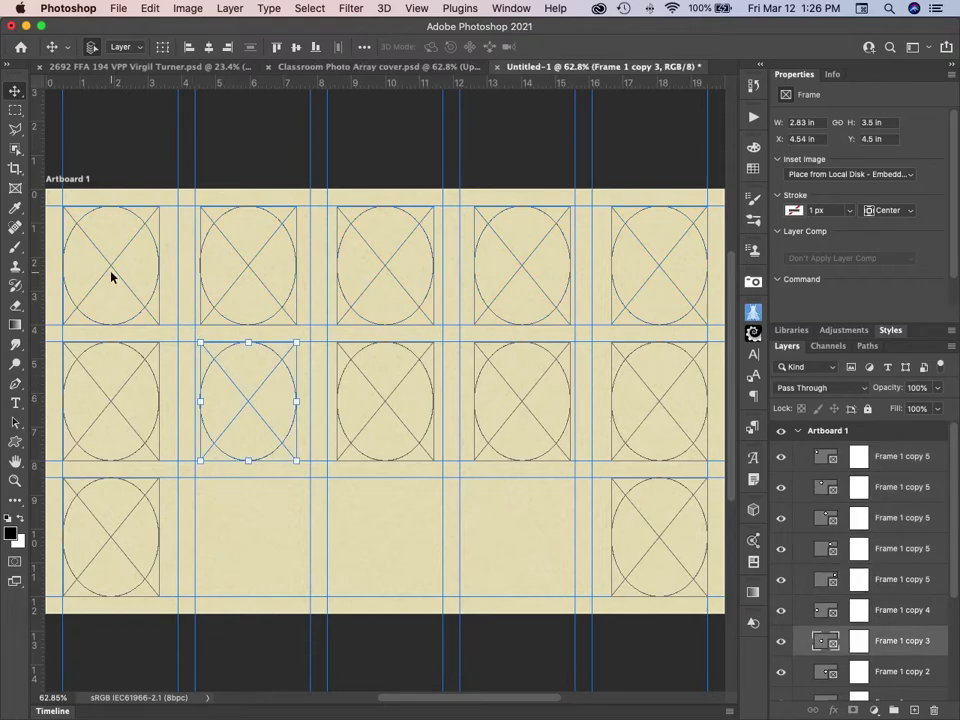
click(874, 172)
click(872, 175)
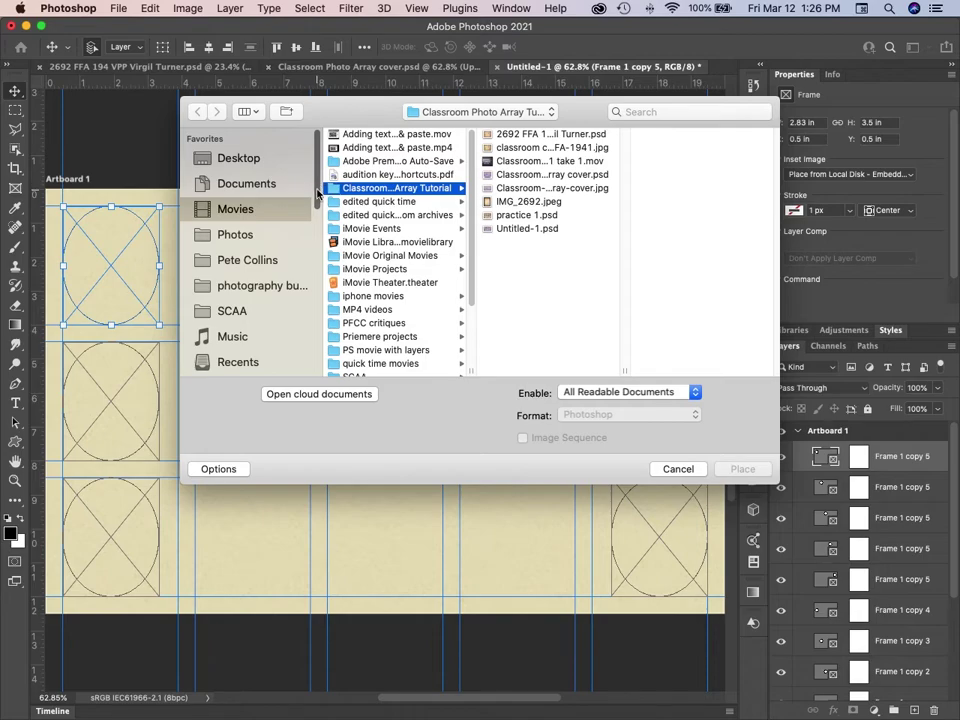
Browse from Movies through Extreme SSD to the stock images 12-17-19 and Adobe Stock folders.
drag(317, 186, 320, 352)
click(245, 342)
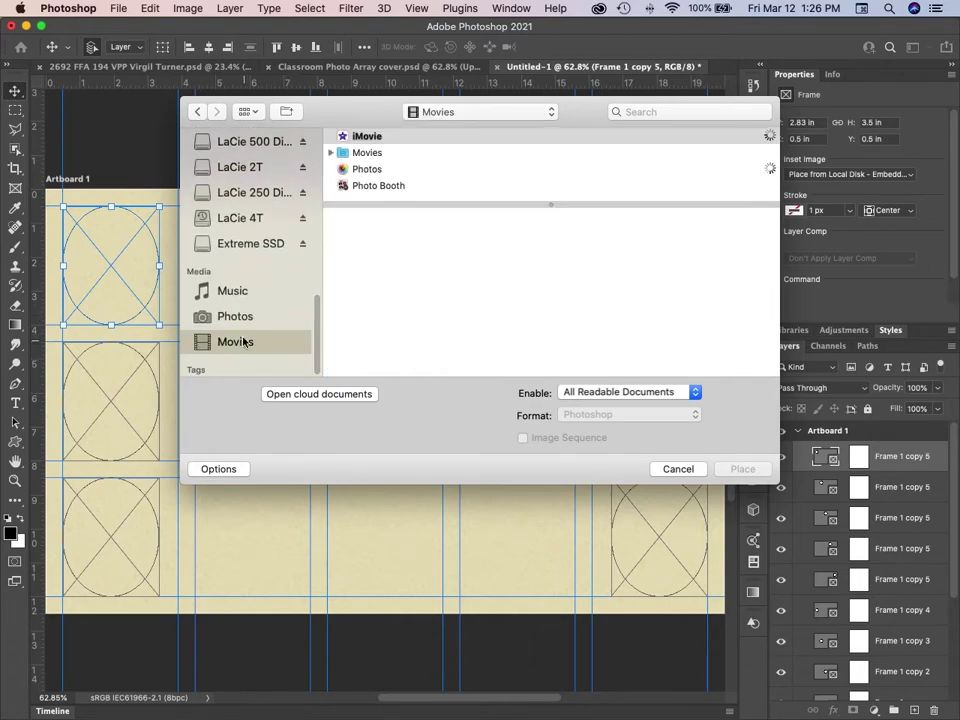
click(273, 244)
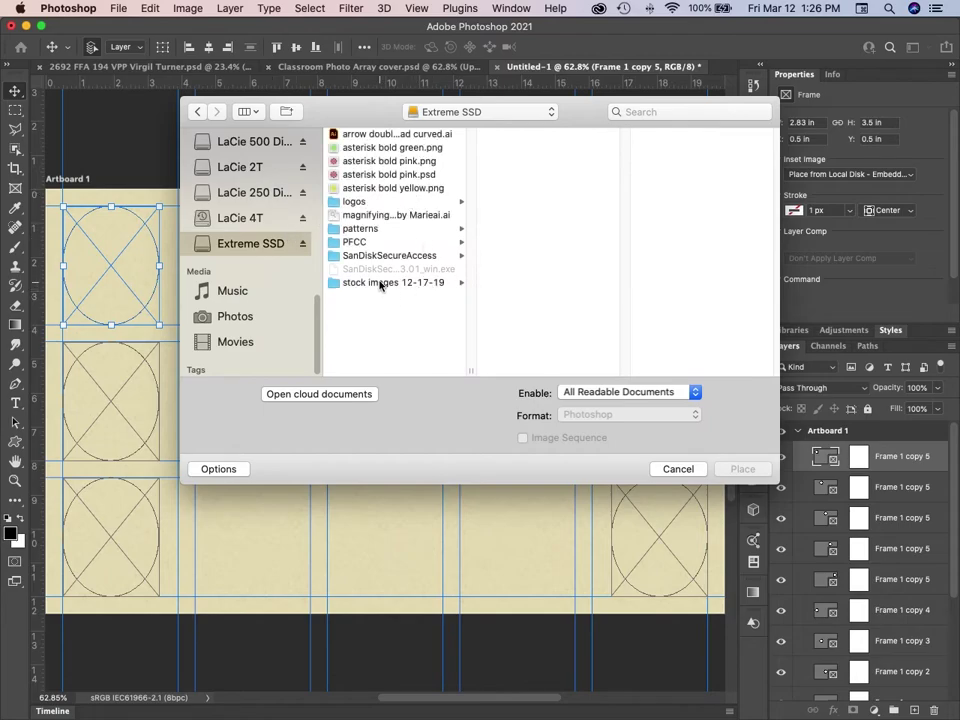
click(380, 285)
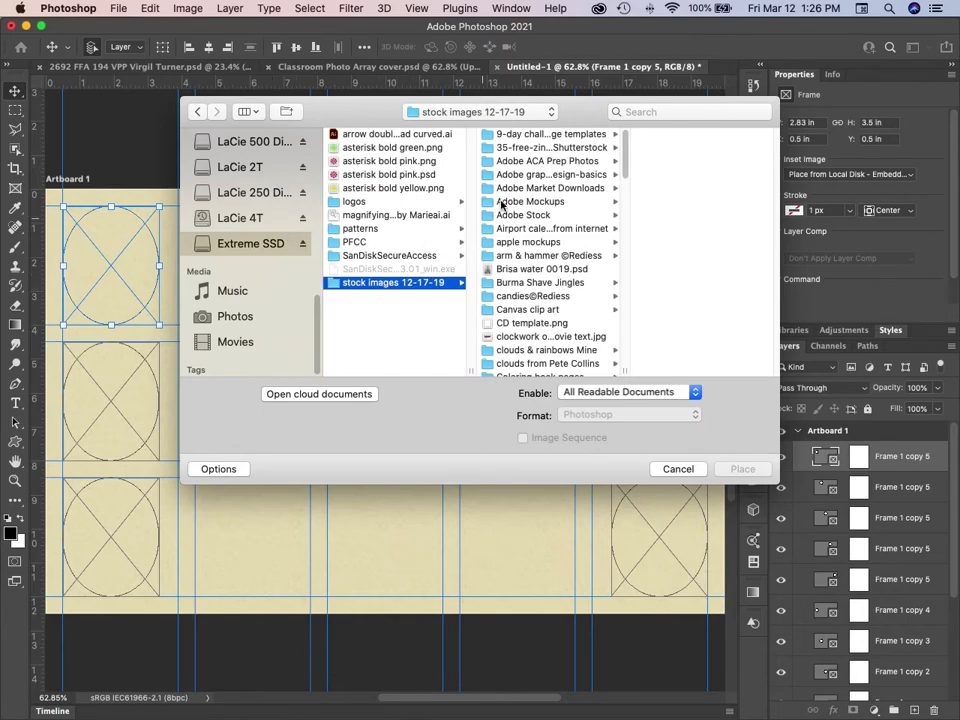
click(502, 213)
click(651, 174)
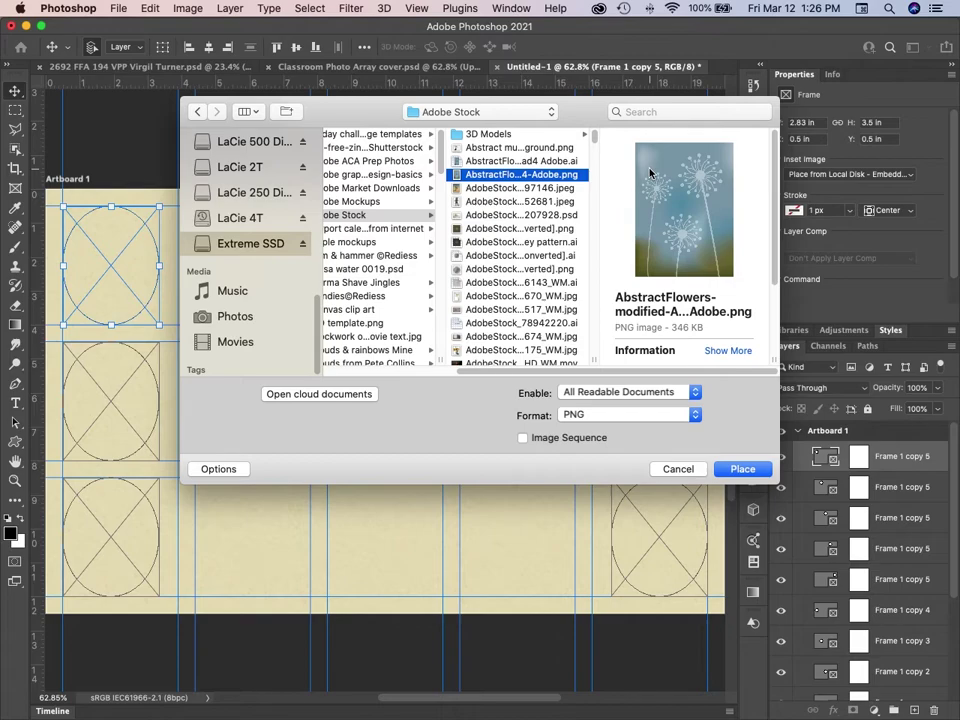
key(Left)
key(Left)
text(image)
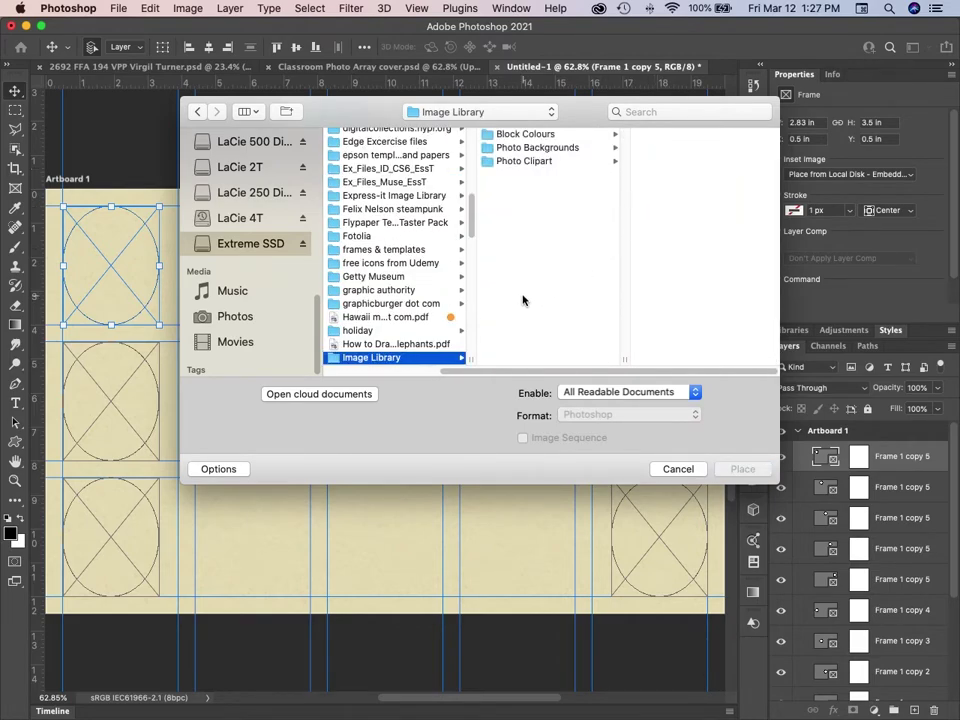
key(Left)
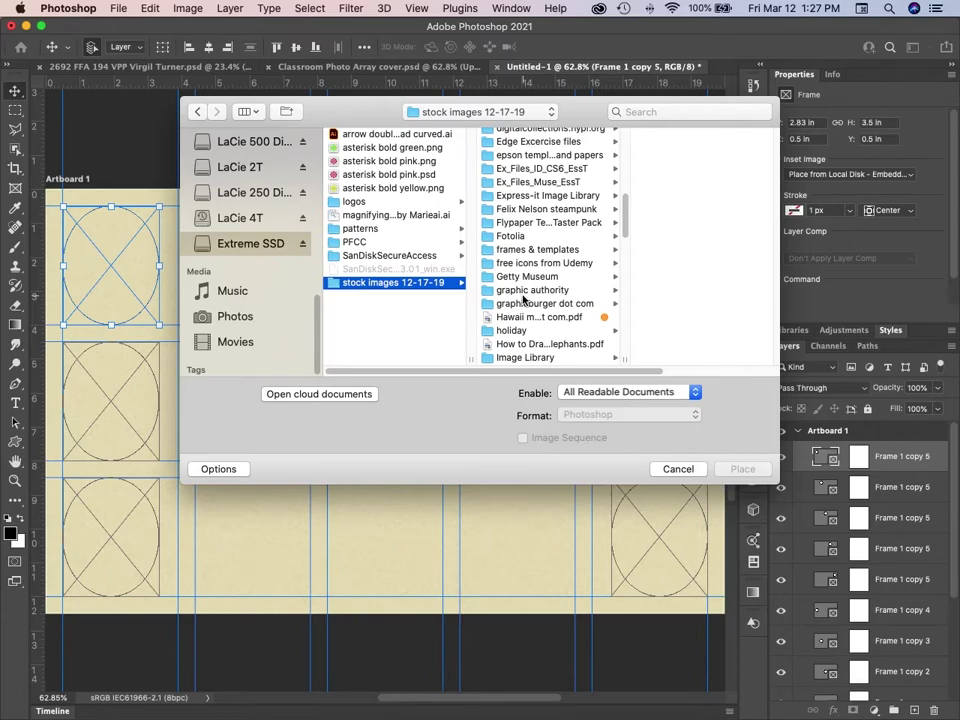
Place 'child boy elementary 383186459 Adobe.psd' from Adobe Stock > kid pics into the frame.
drag(624, 208, 624, 182)
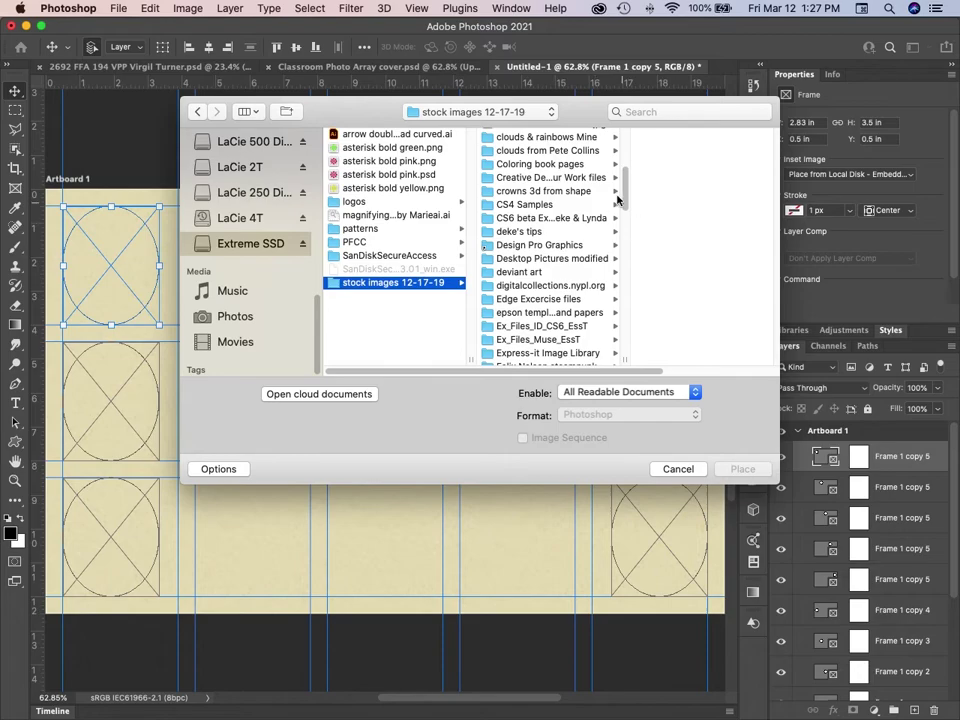
drag(628, 171, 636, 133)
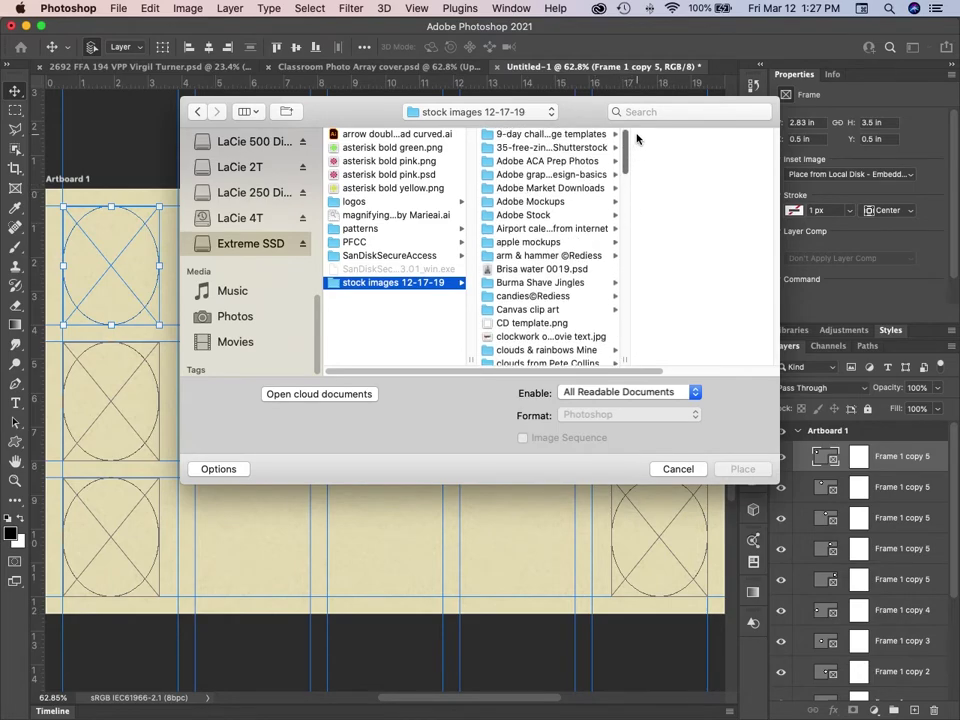
click(551, 215)
key(Right)
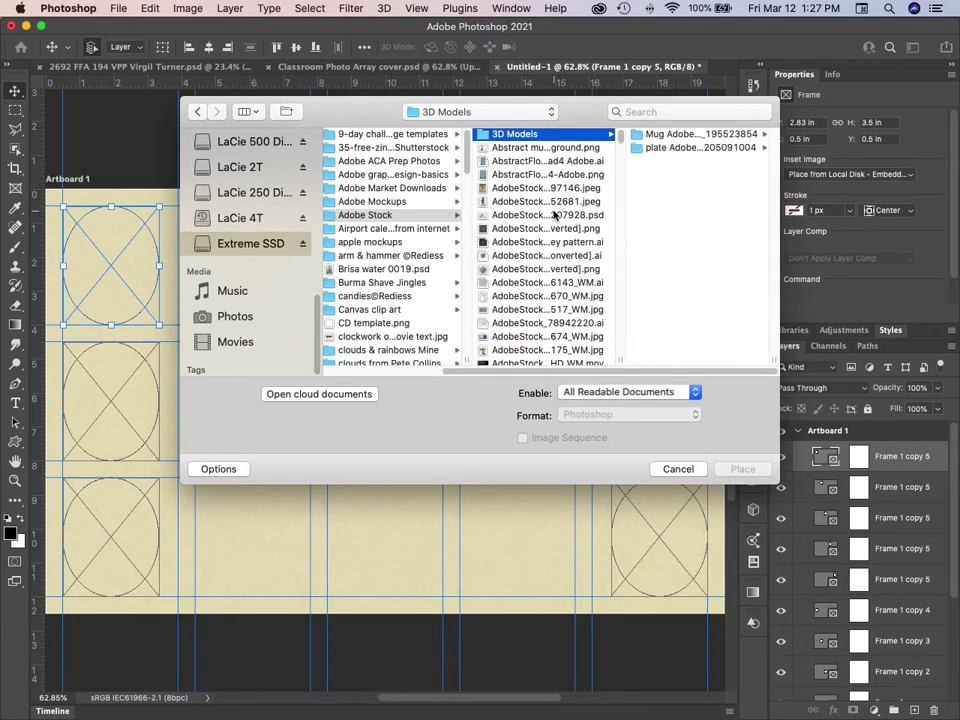
text(ki)
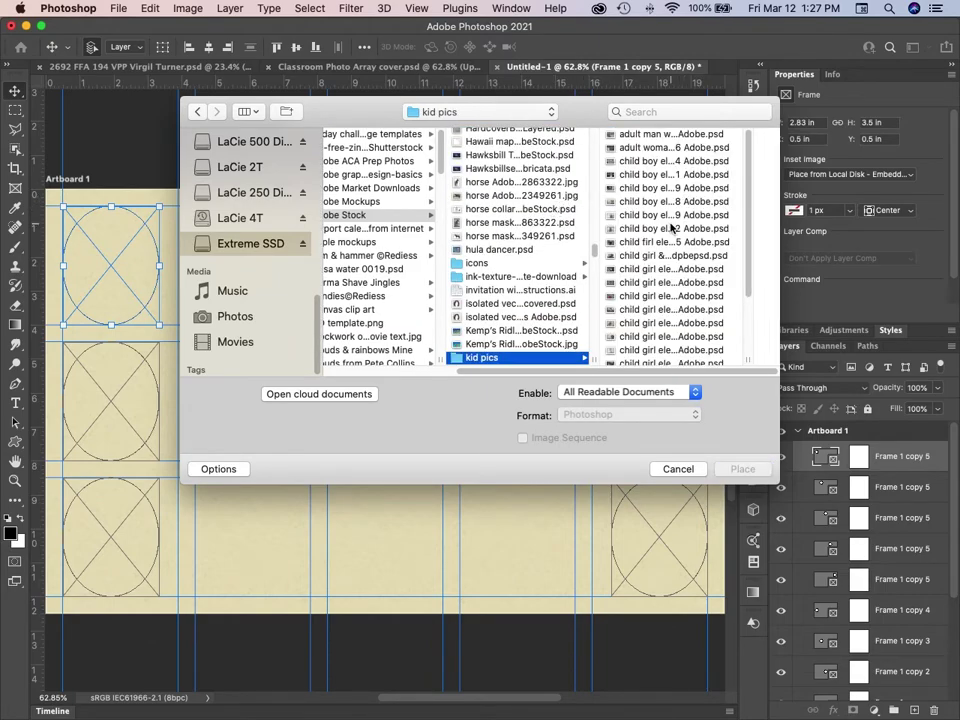
click(670, 215)
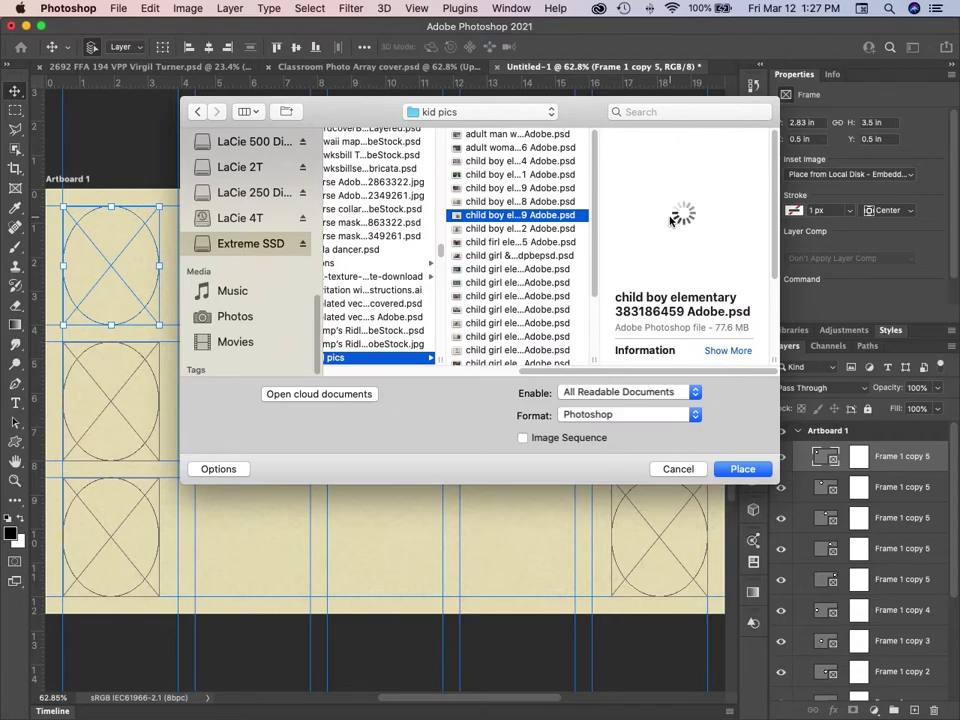
click(745, 469)
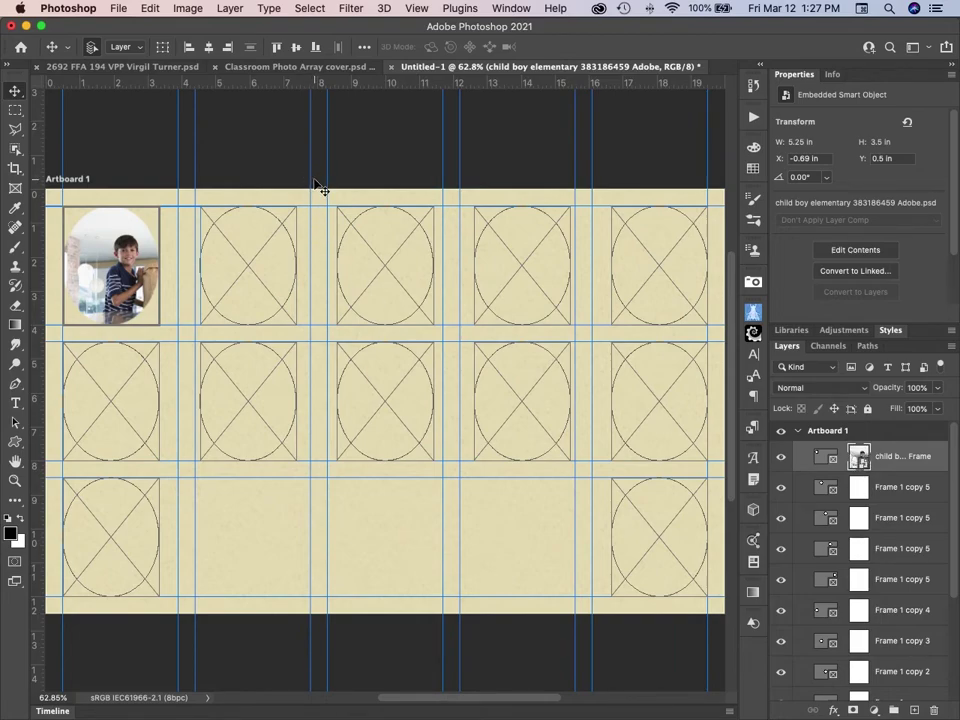
Scale the boy's photo to 80.55% and shift it so his face fills the top-left oval.
key(super+t)
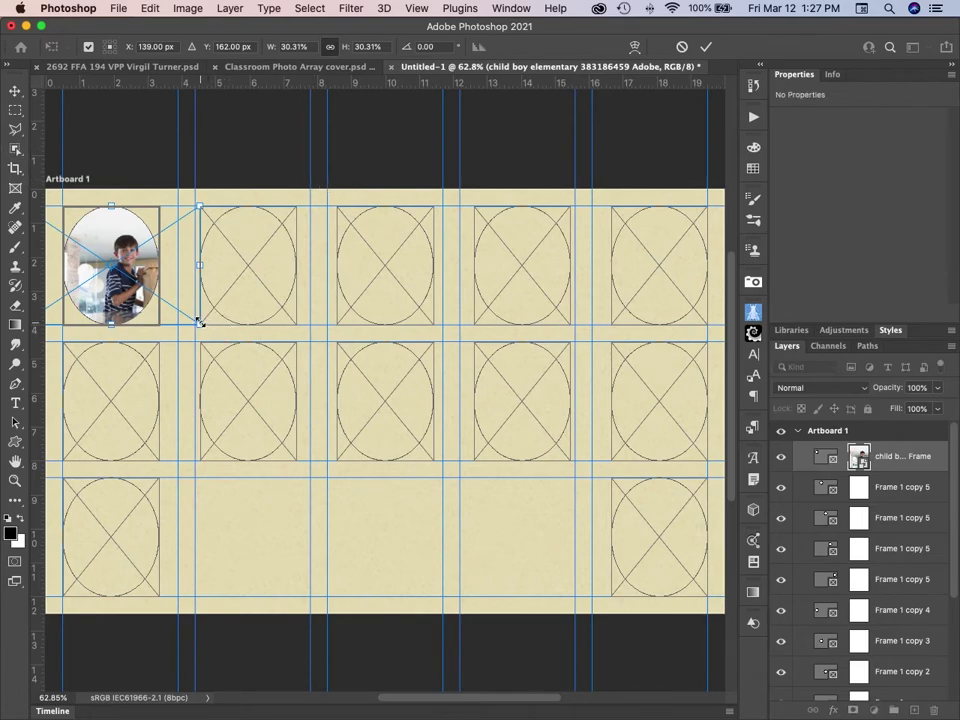
drag(199, 322, 363, 399)
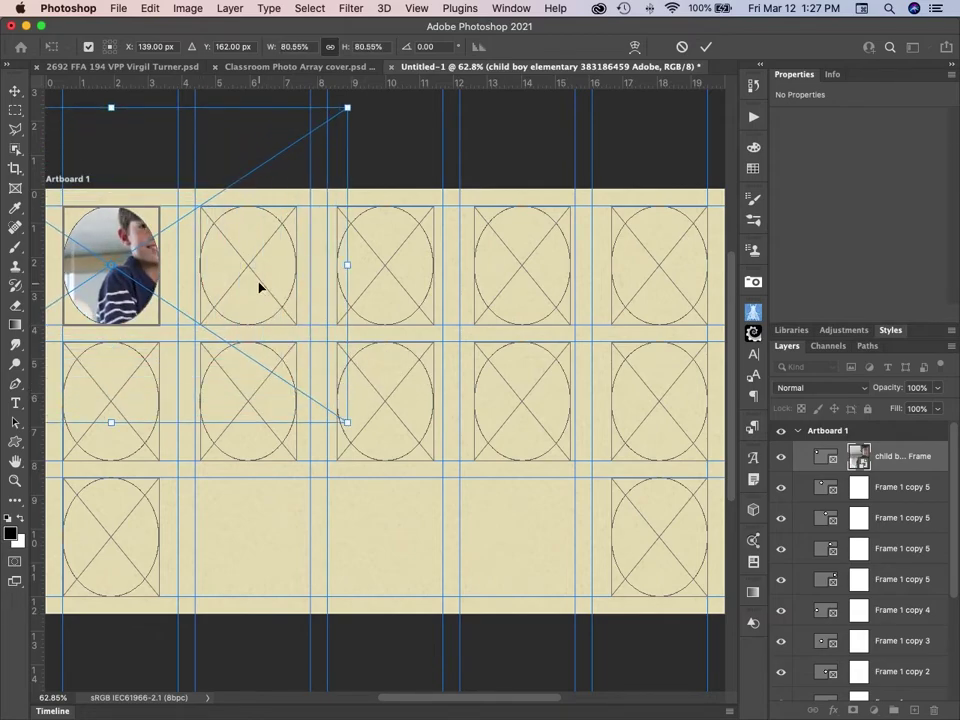
drag(255, 288, 228, 320)
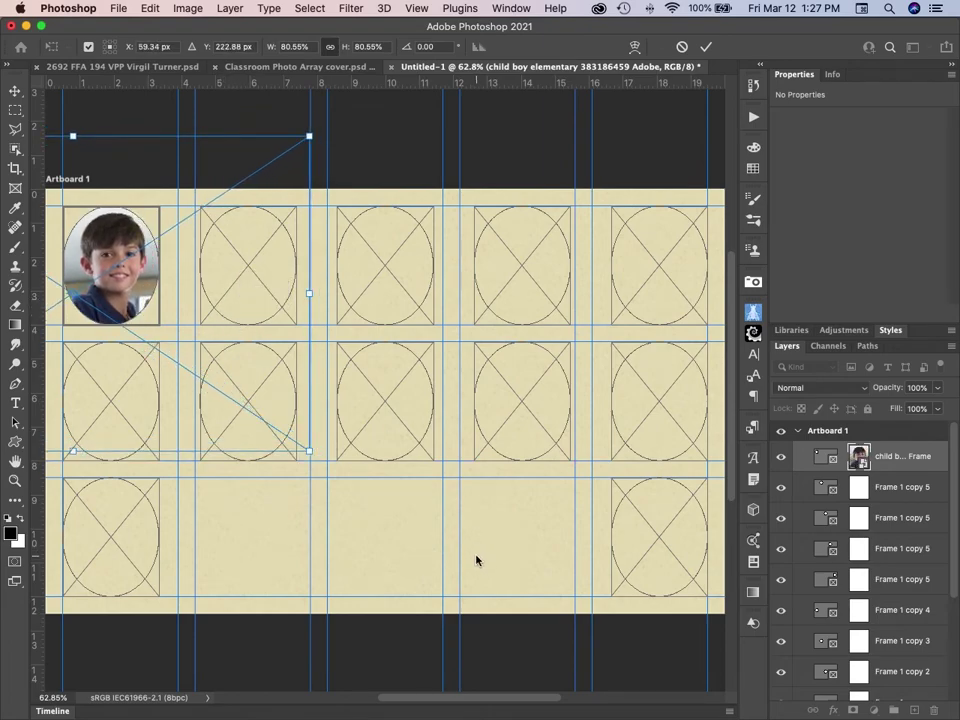
key(Return)
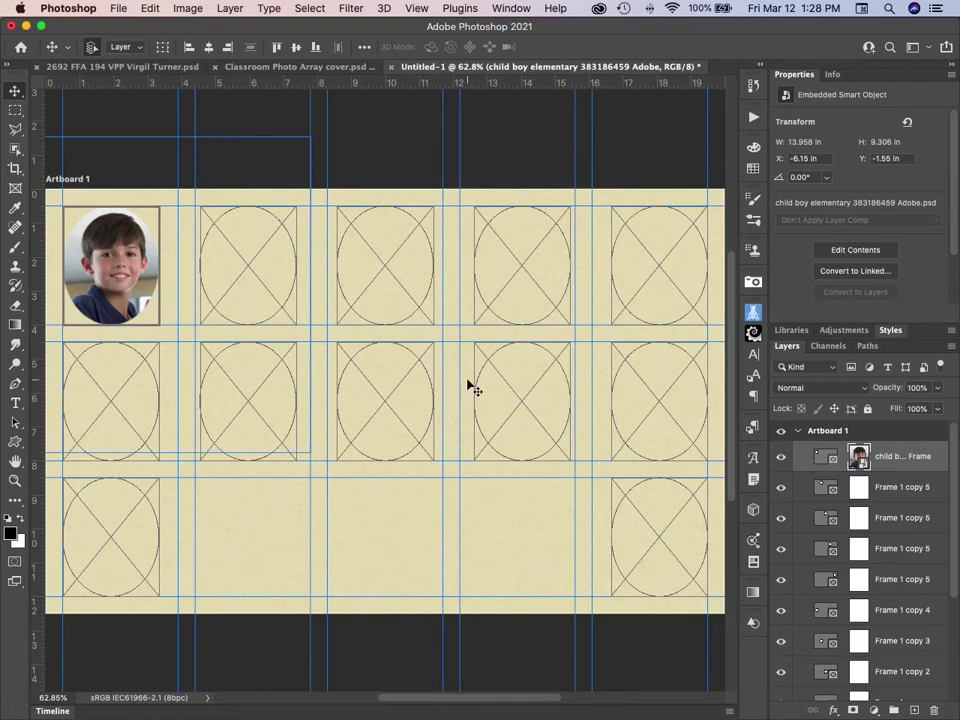
Set the top-left photo frame's stroke to a dark brown swatch.
click(827, 458)
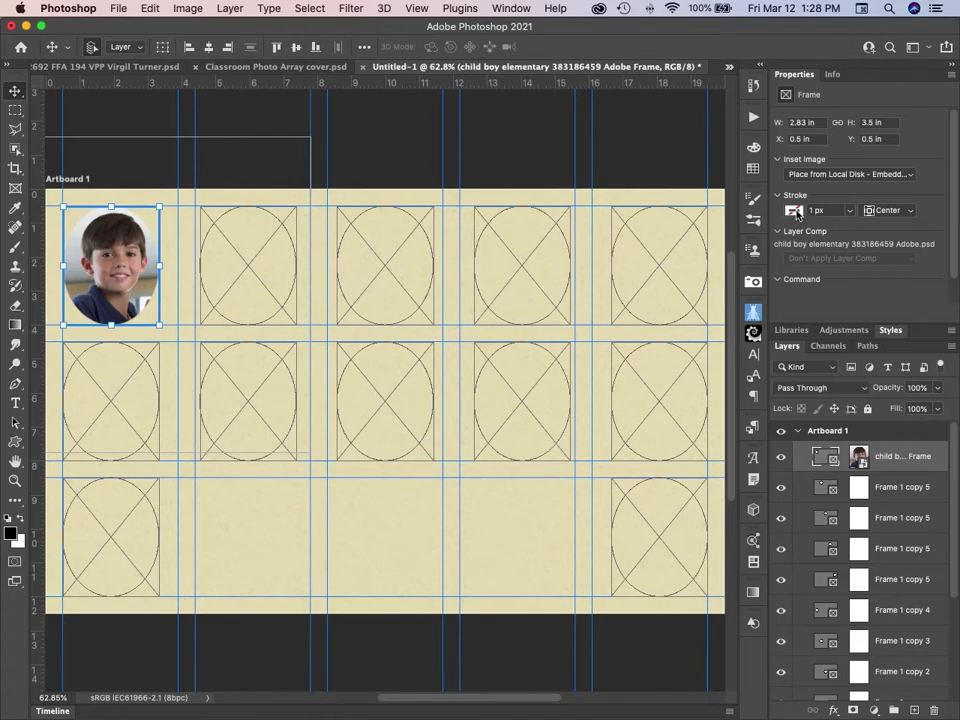
click(795, 211)
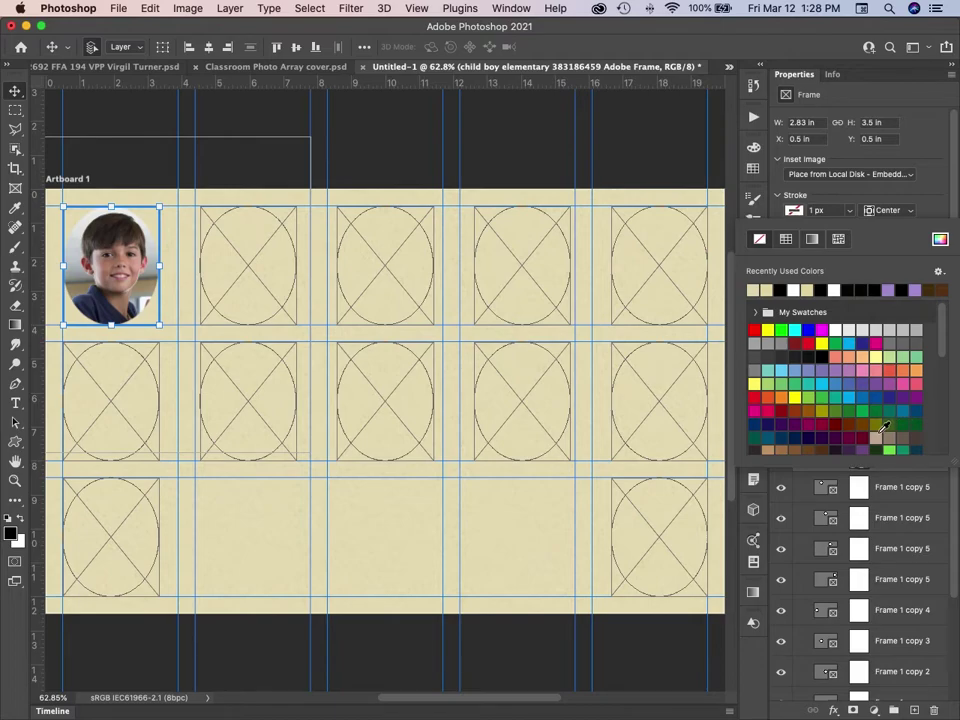
click(829, 447)
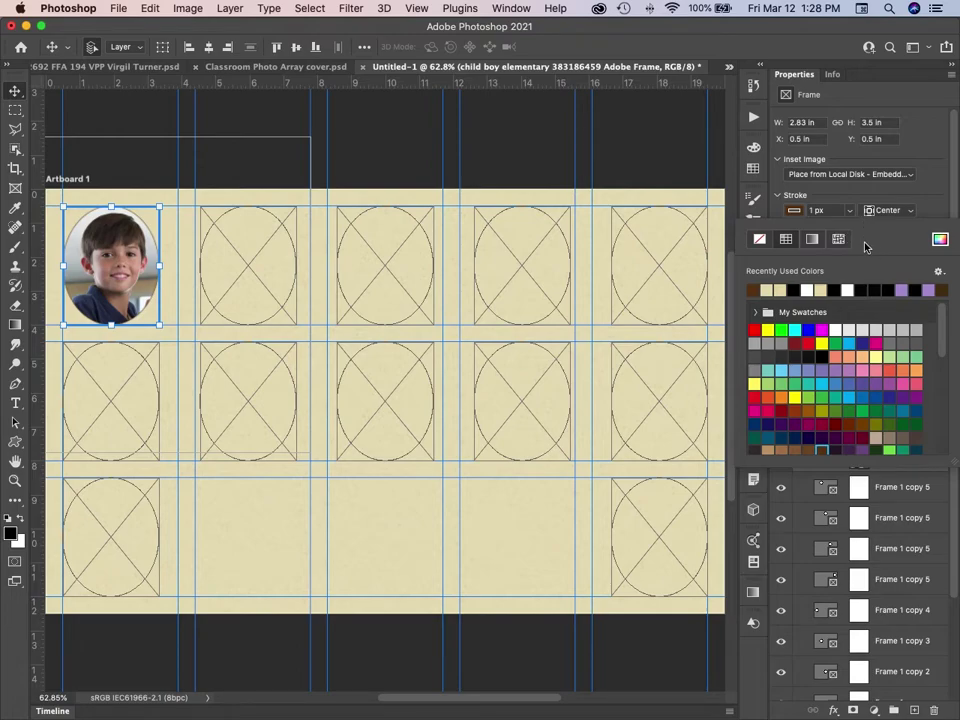
click(934, 211)
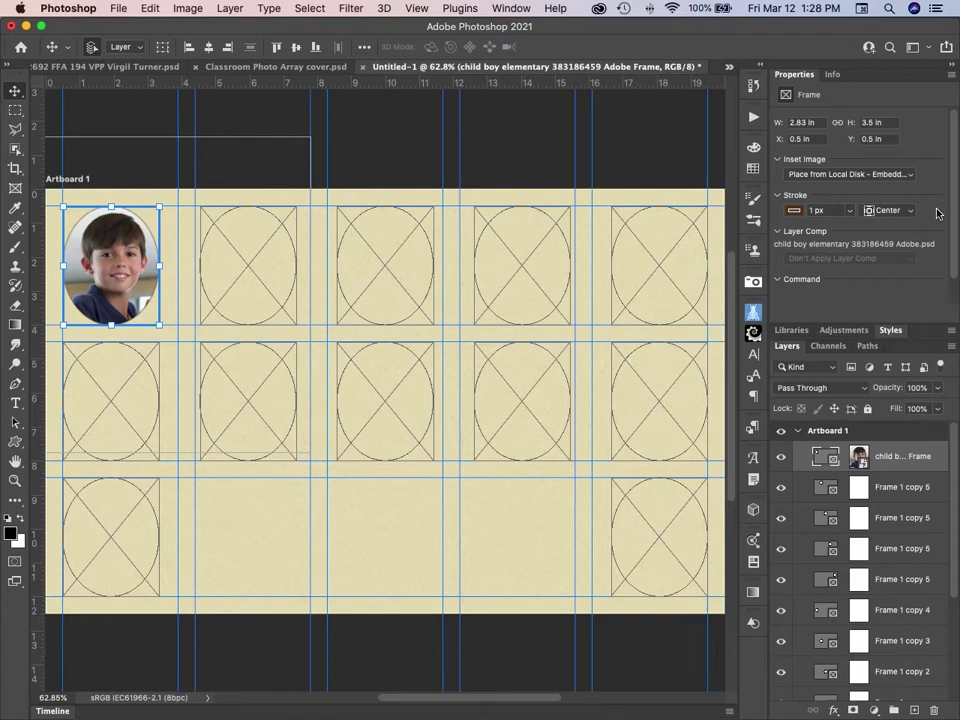
Open the School Pics library from the second empty frame's Inset Image dropdown.
click(252, 269)
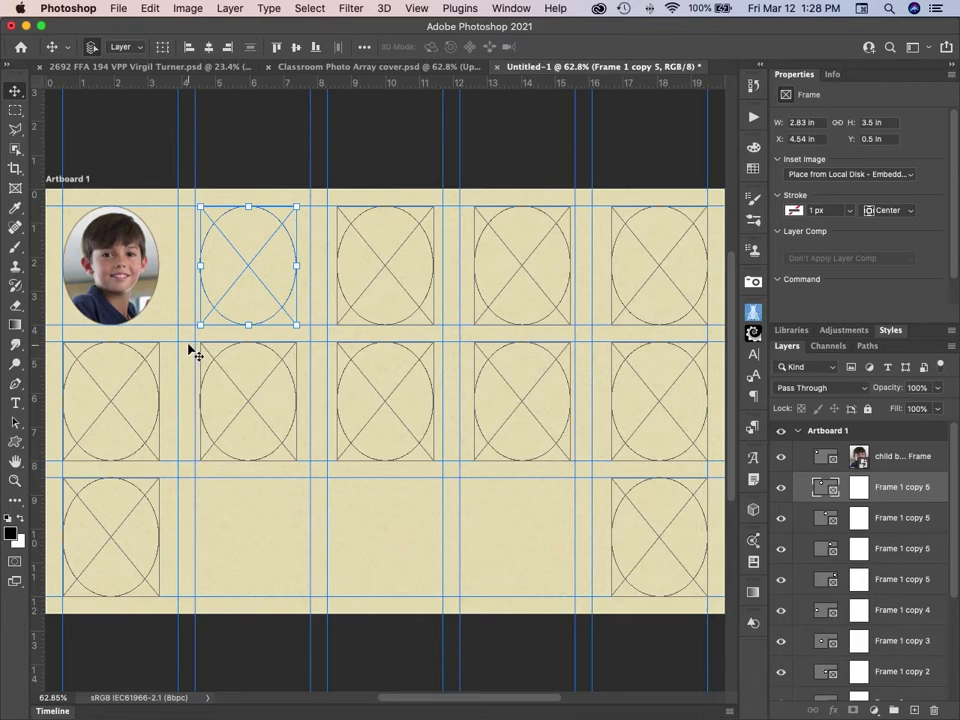
click(883, 176)
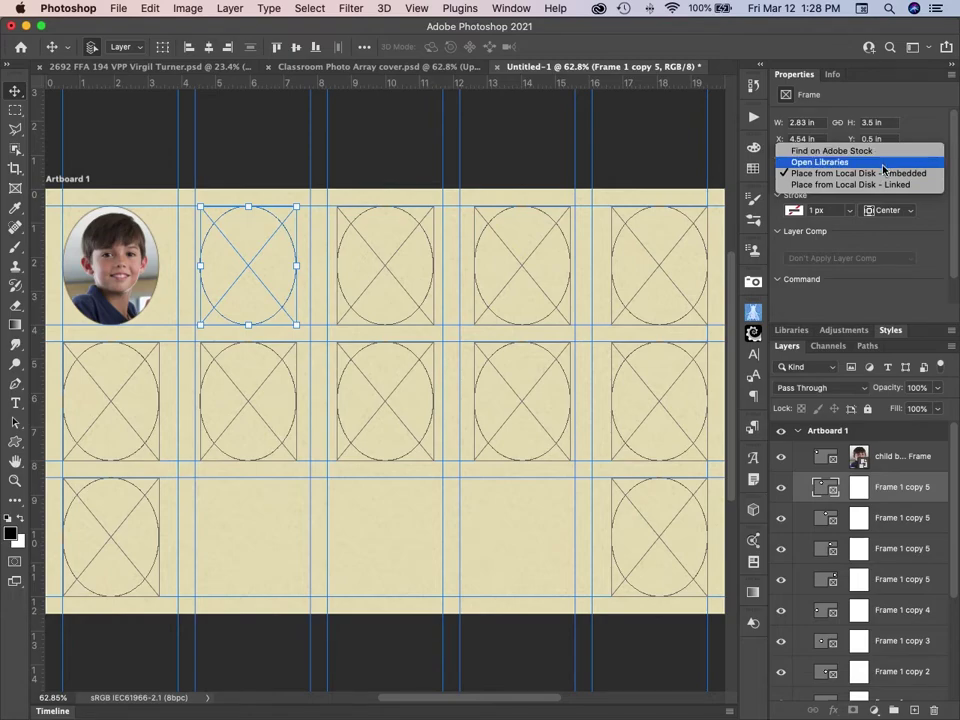
click(880, 162)
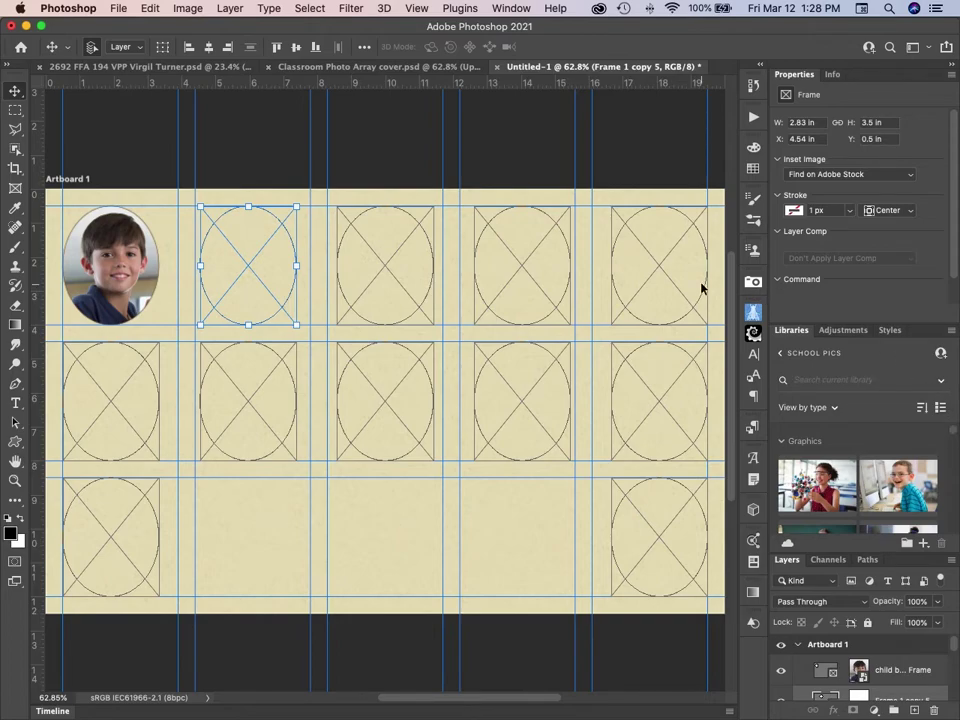
Select the top-right empty oval frame and scroll the library to the student photos.
click(662, 275)
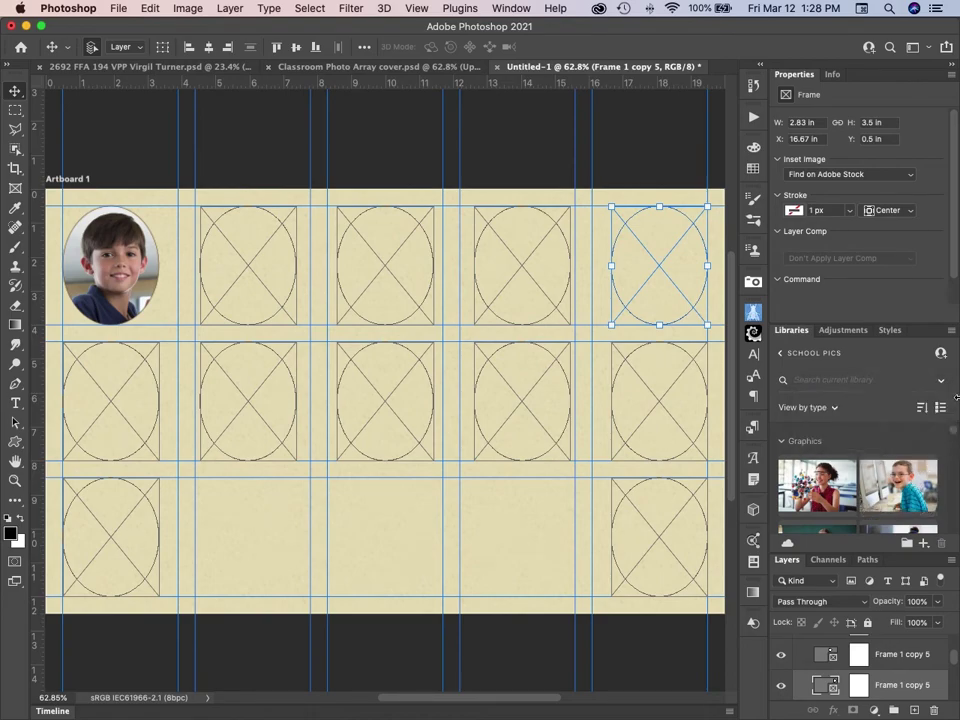
scroll(952, 432, down, 2)
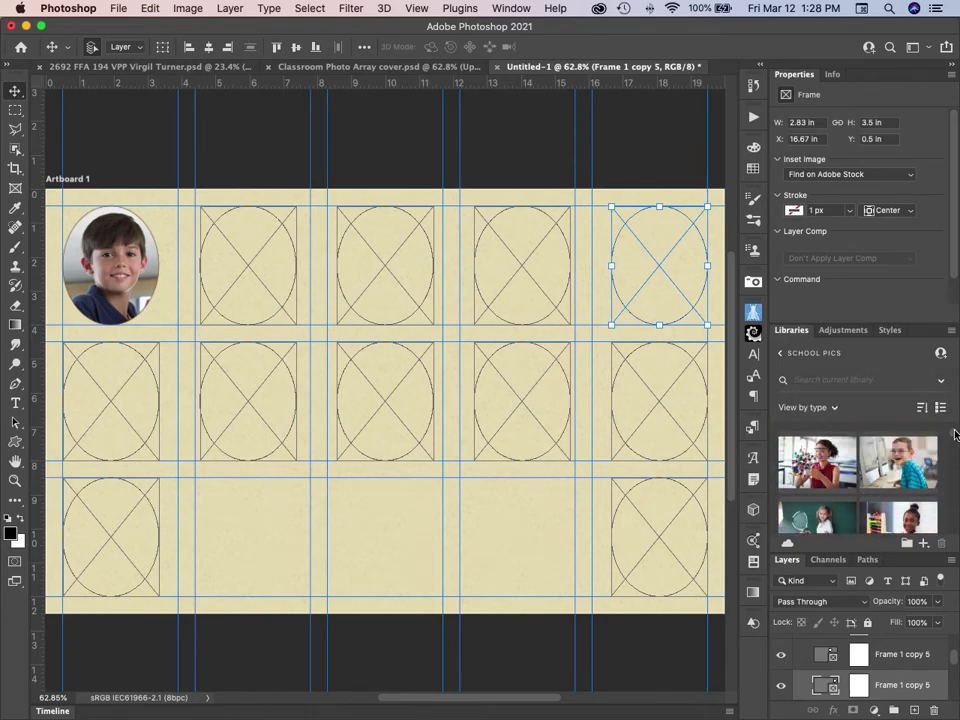
mouse_move(899, 465)
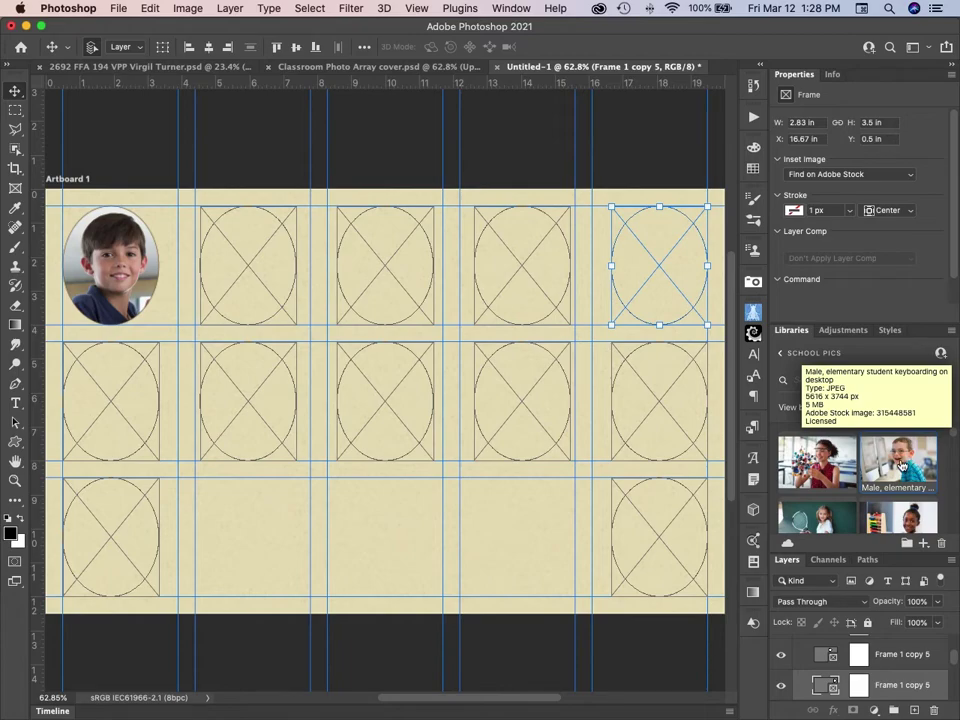
Drop the 'Male, elementary student keyboarding' photo into the top-right frame and scale it to 36.78%.
drag(899, 465, 659, 266)
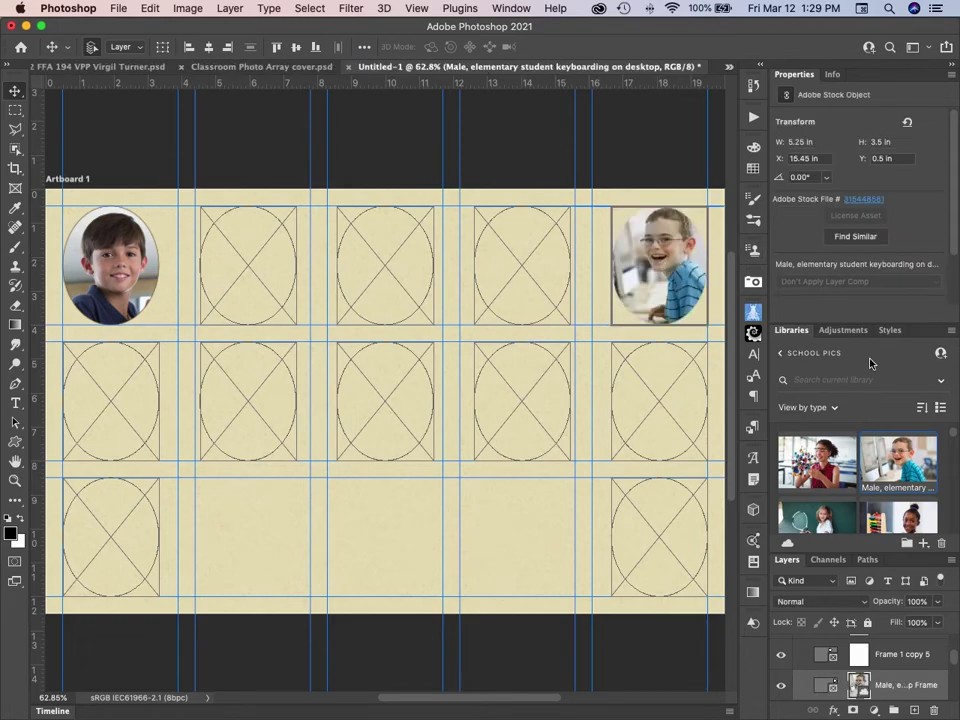
key(super+t)
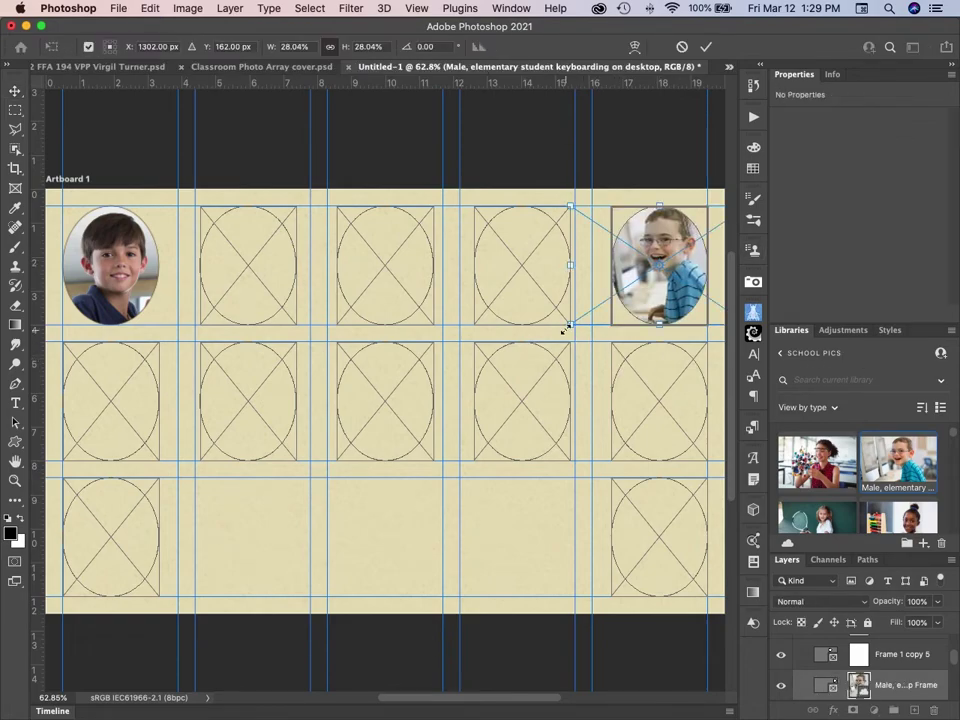
drag(567, 326, 514, 361)
drag(679, 285, 697, 302)
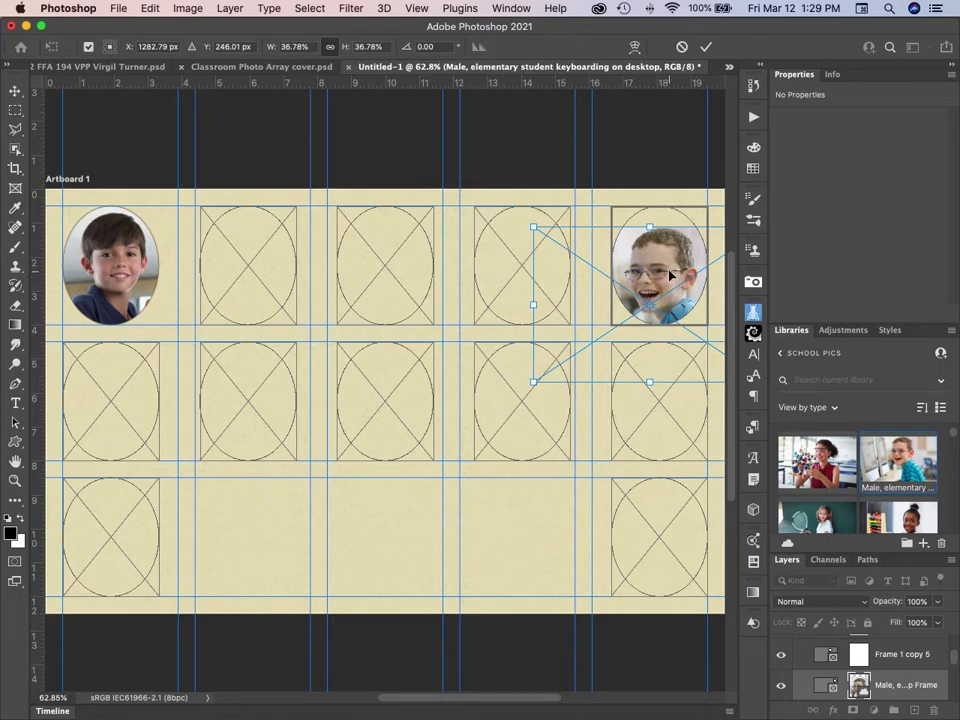
drag(670, 273, 672, 257)
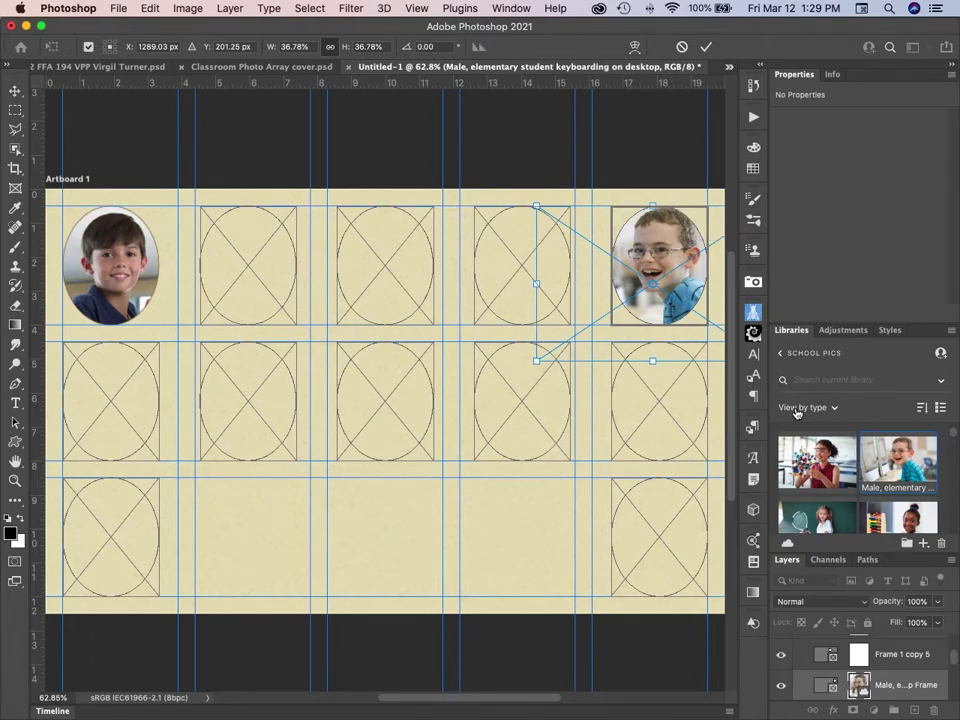
click(705, 48)
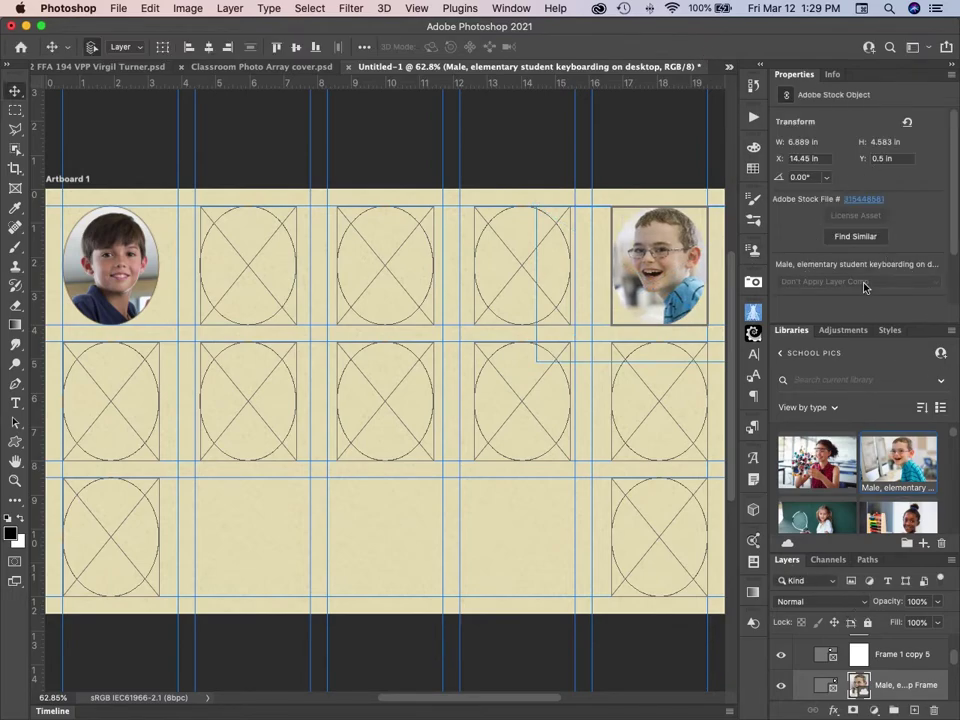
double_click(919, 335)
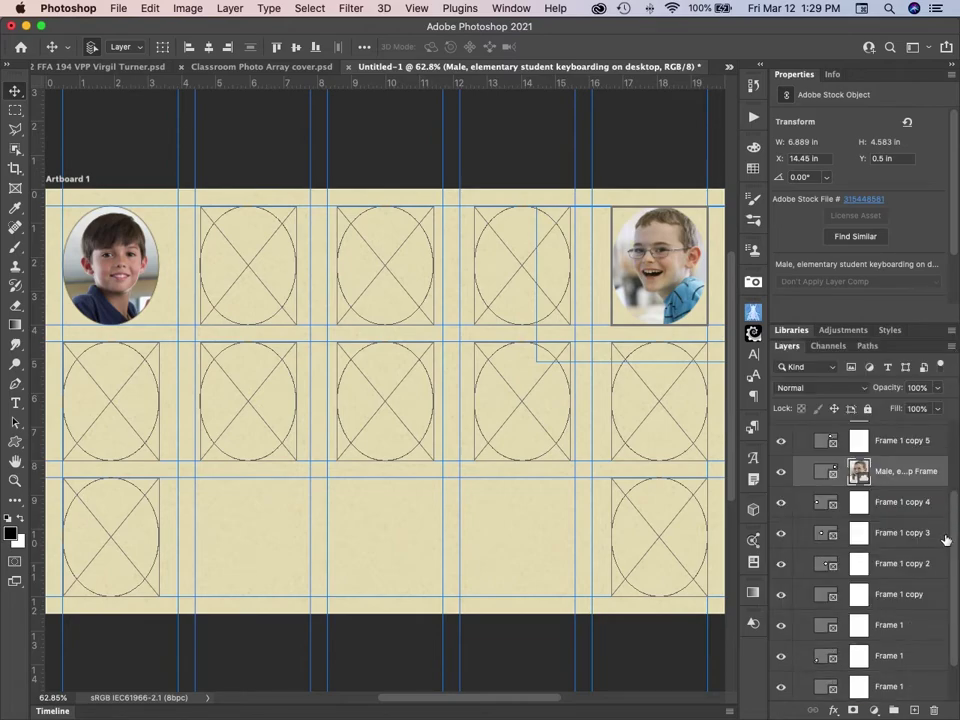
Give the top-right photo frame a brown outline.
click(825, 471)
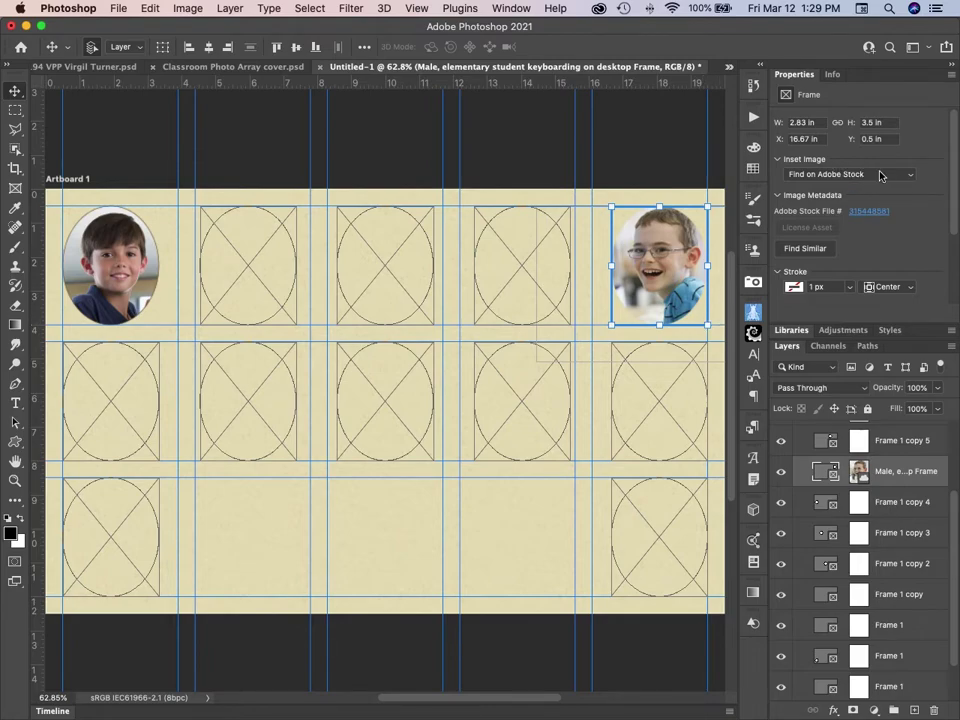
click(801, 288)
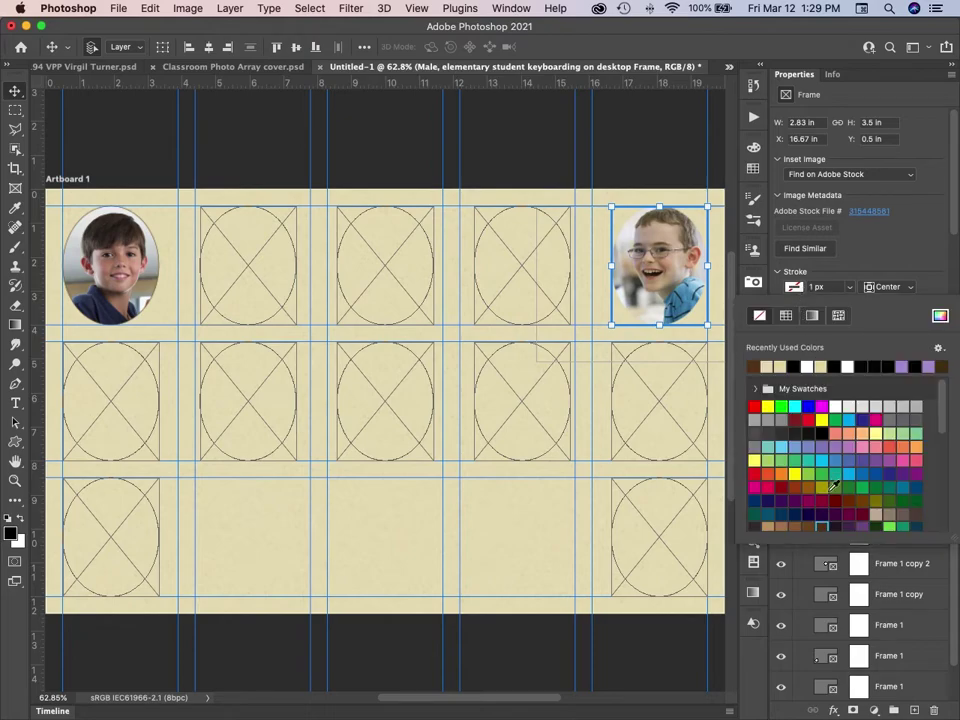
click(822, 525)
click(917, 218)
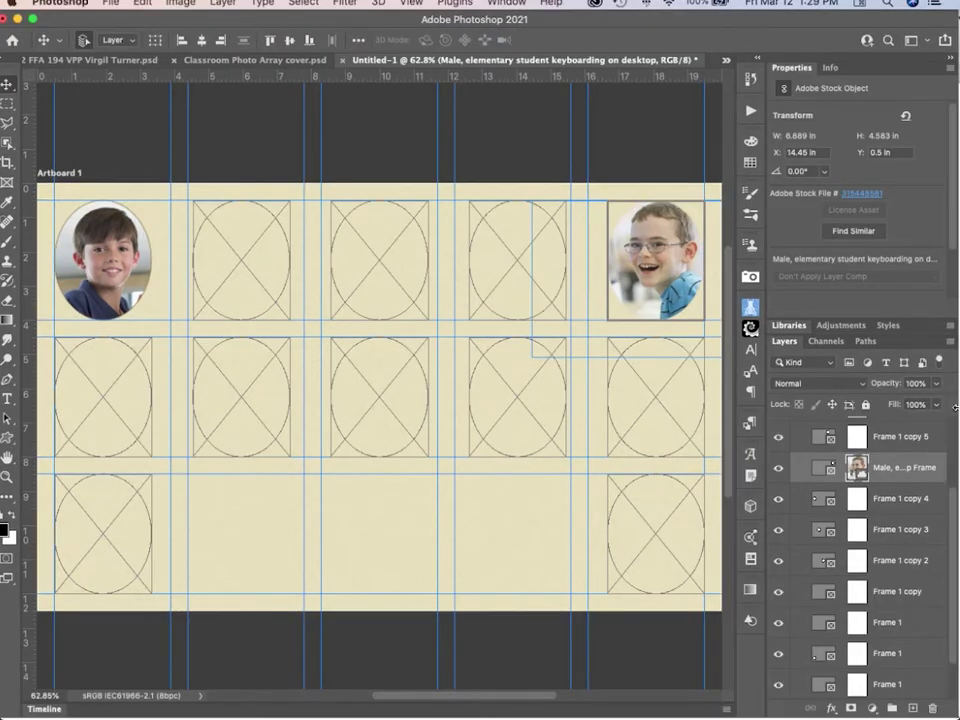
Give the empty fourth top-row frame, Frame 1 copy 5, a 1 px brown outline.
click(680, 210)
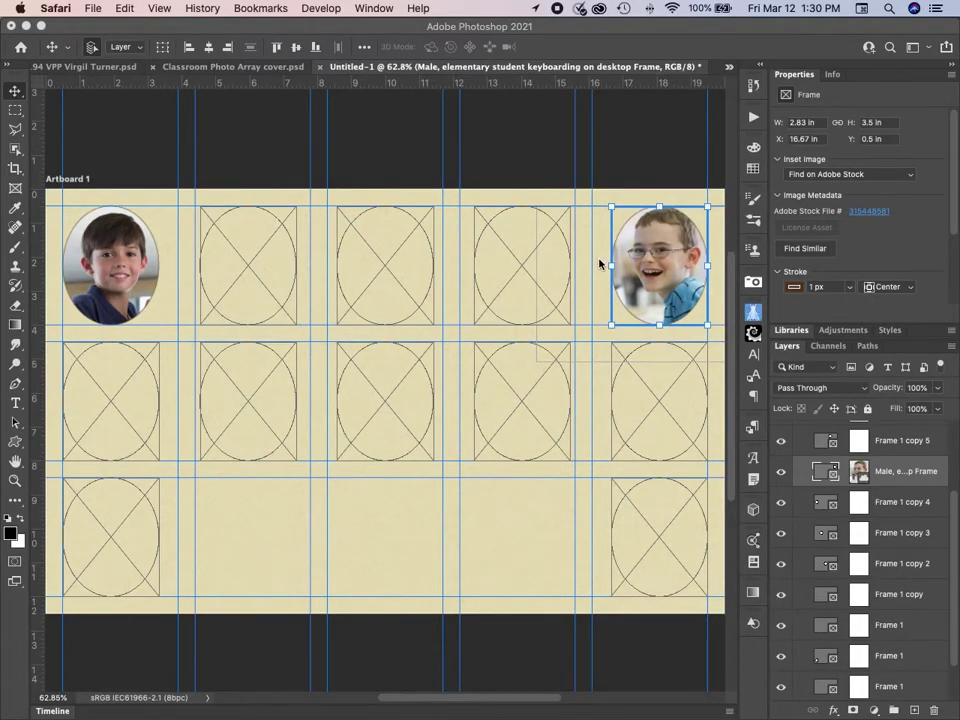
click(525, 268)
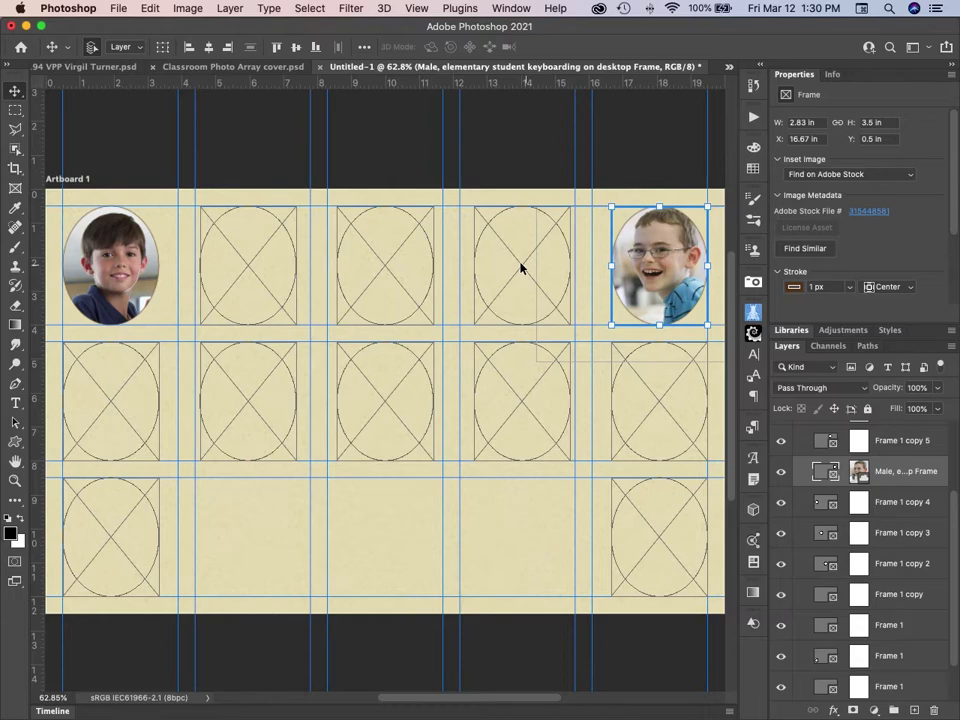
click(525, 268)
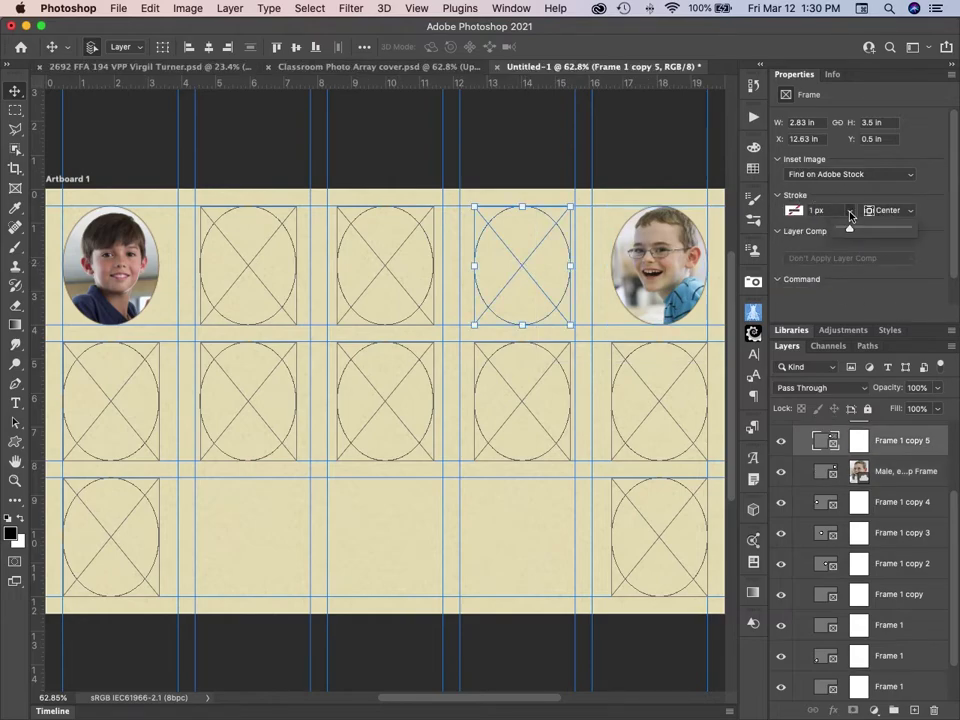
click(847, 212)
click(814, 211)
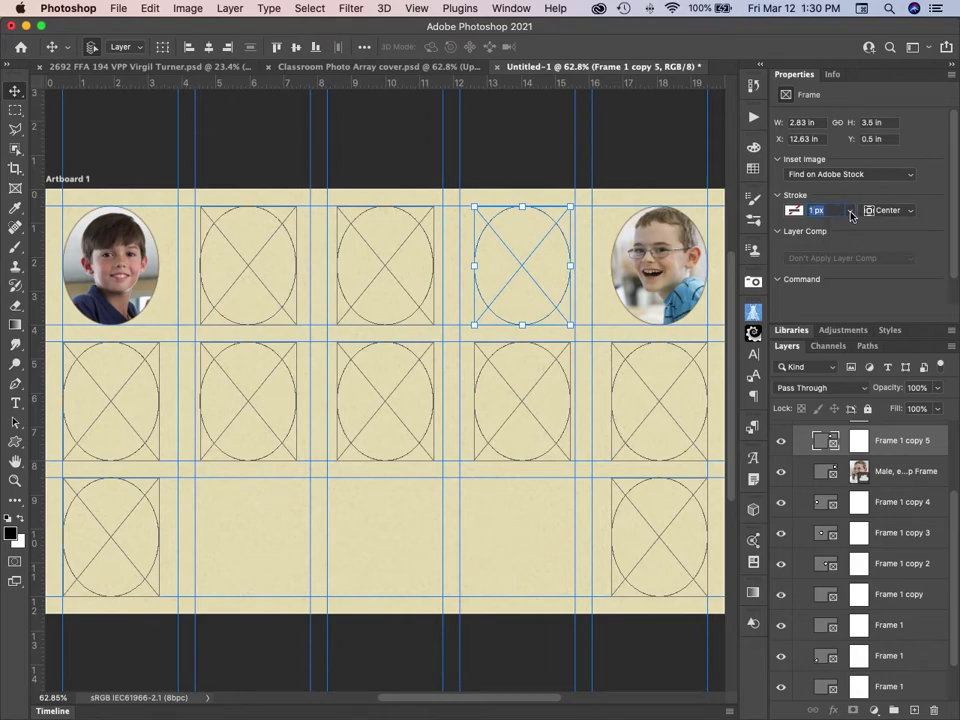
click(800, 212)
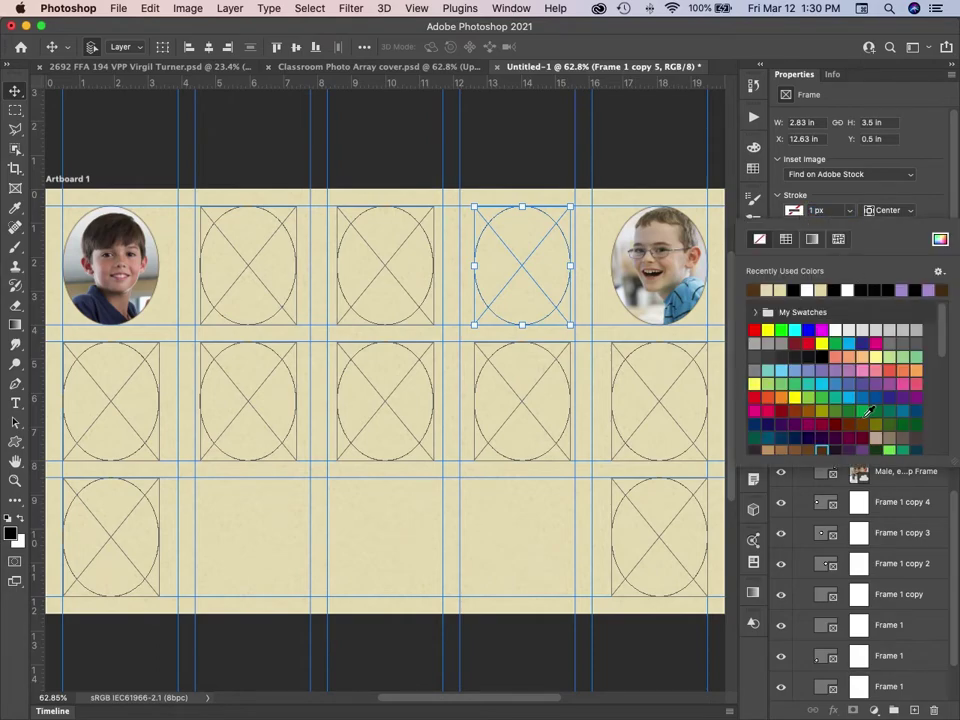
click(828, 447)
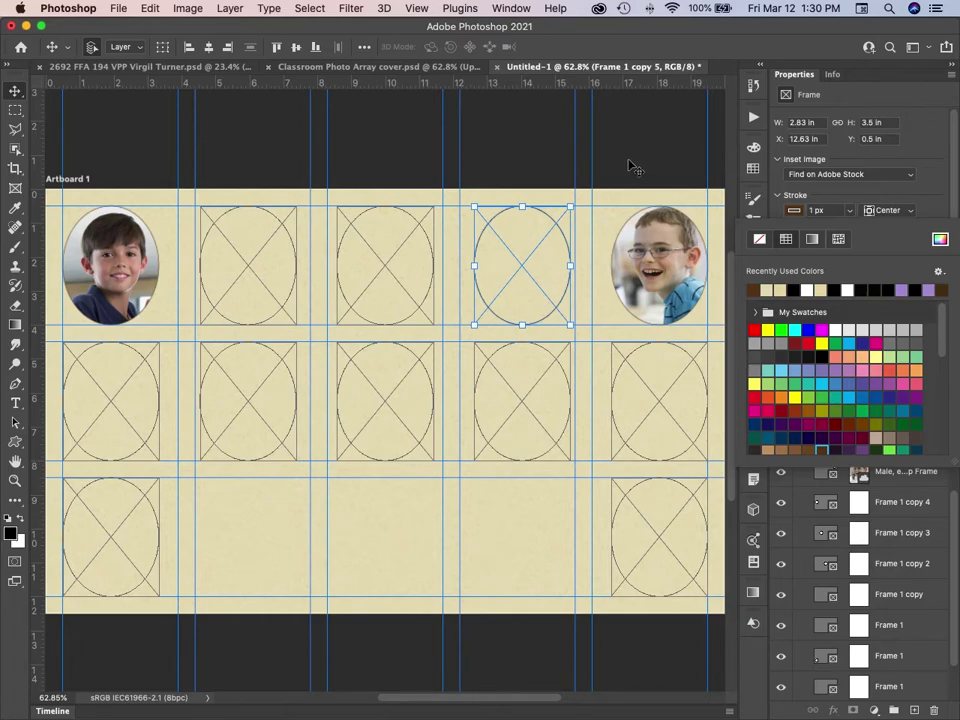
Switch to Finder and show the kid pics folder as icons.
key(super+Tab)
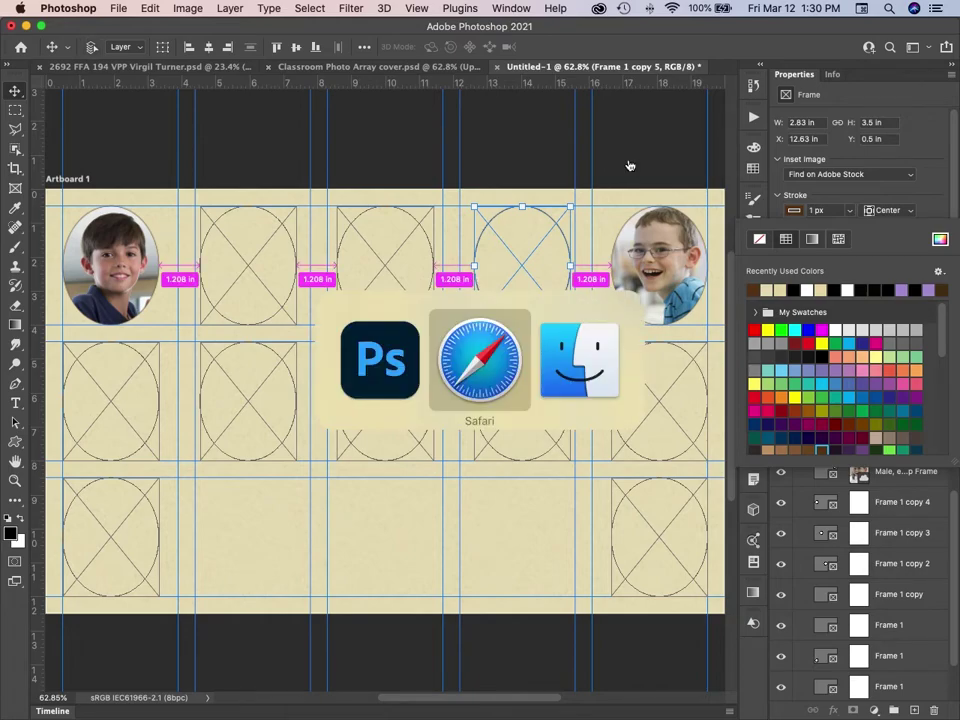
key(super+Tab)
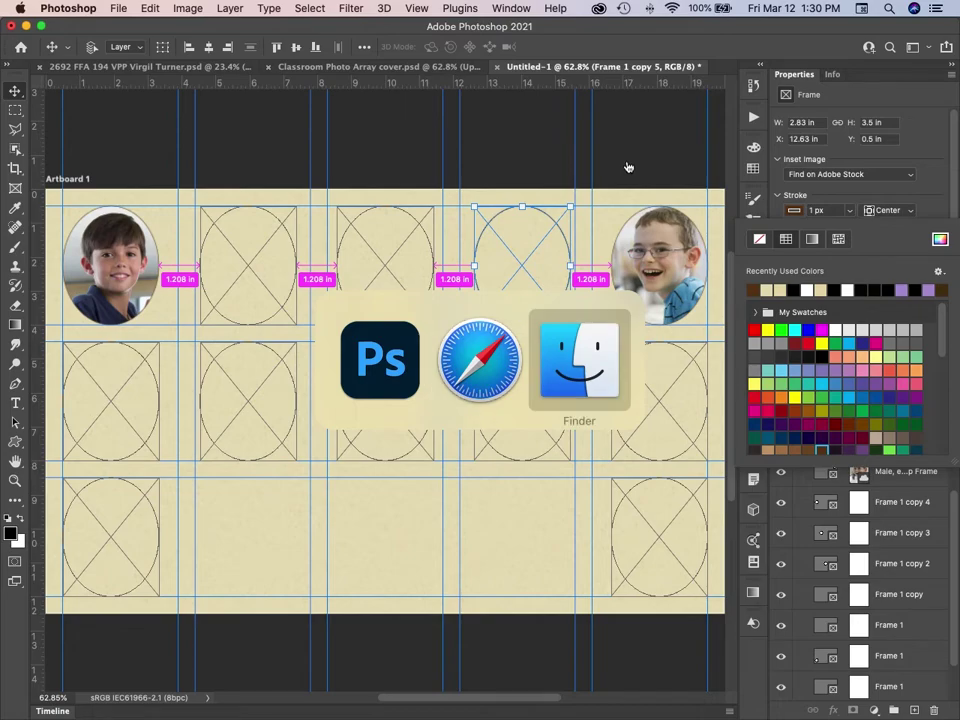
key(super+Tab)
key(super+Tab)
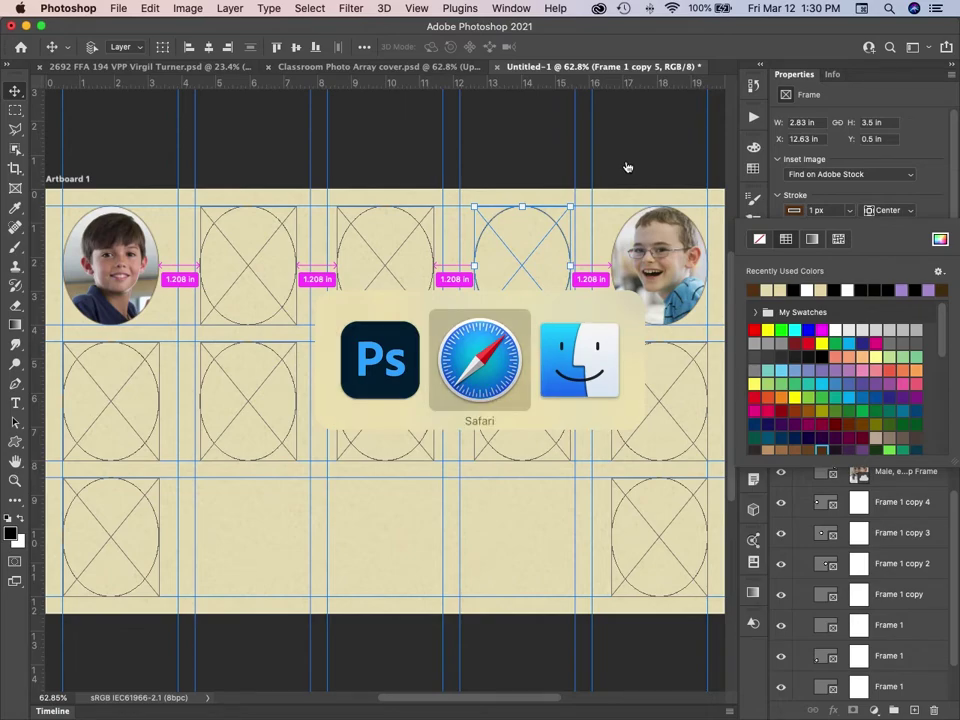
key(super+Tab)
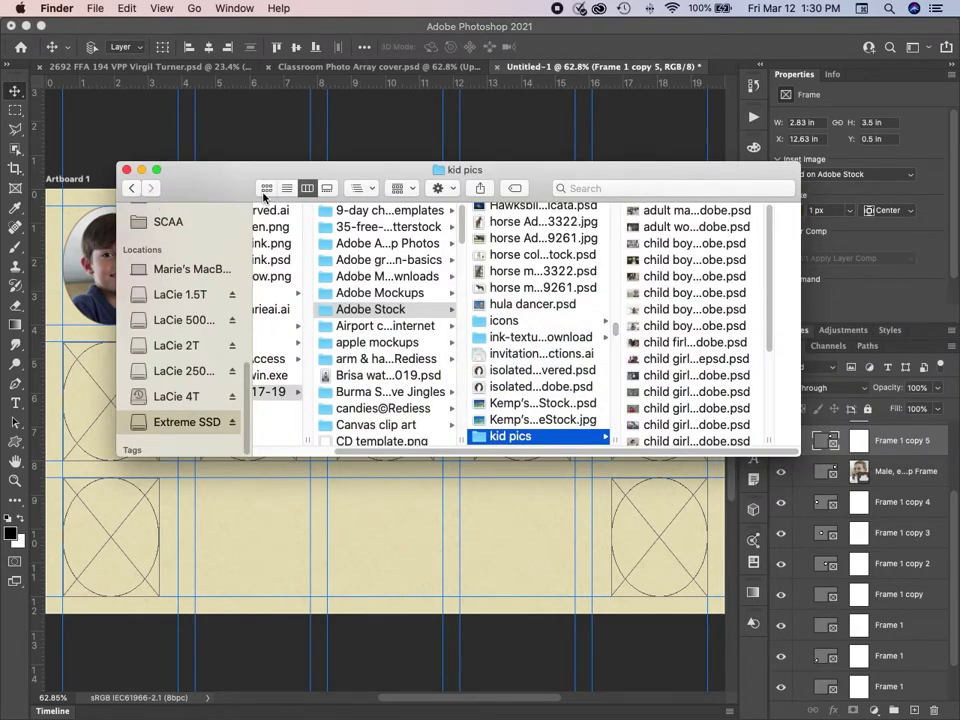
click(266, 188)
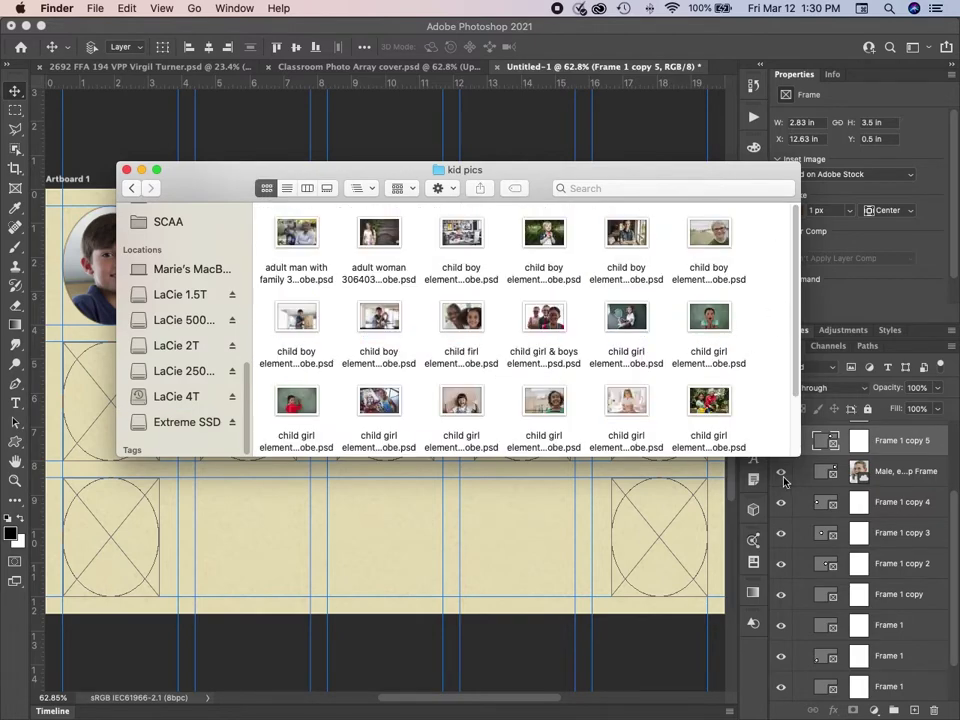
Drag 'child girl elementary 175150343 Adobe.psd' from kid pics into the second top-row frame.
drag(797, 458, 733, 637)
click(763, 630)
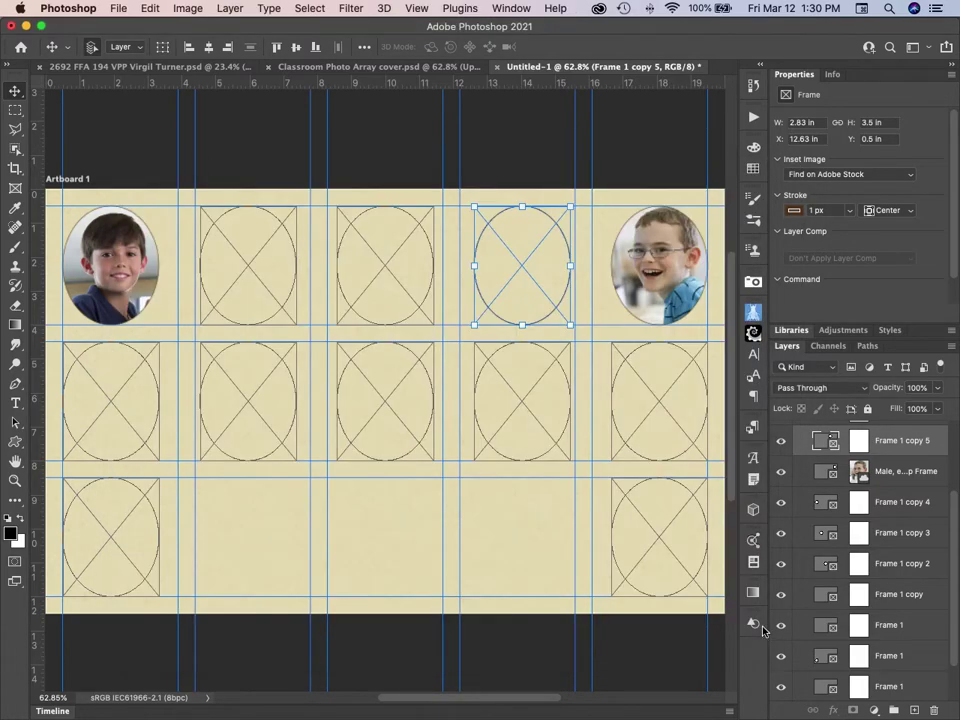
key(super+Tab)
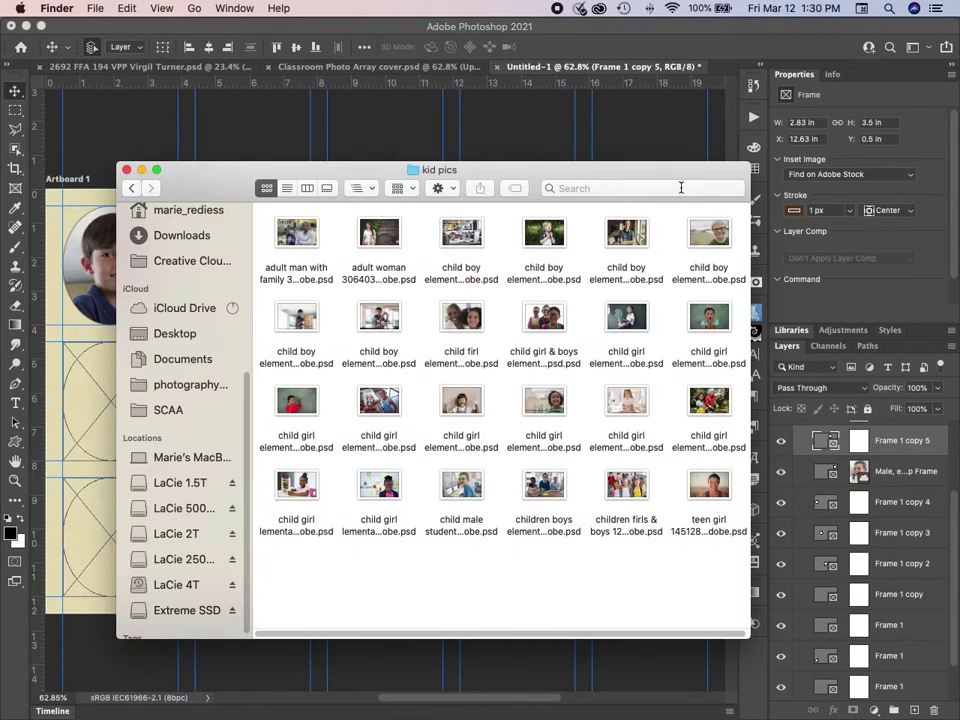
drag(685, 174, 957, 118)
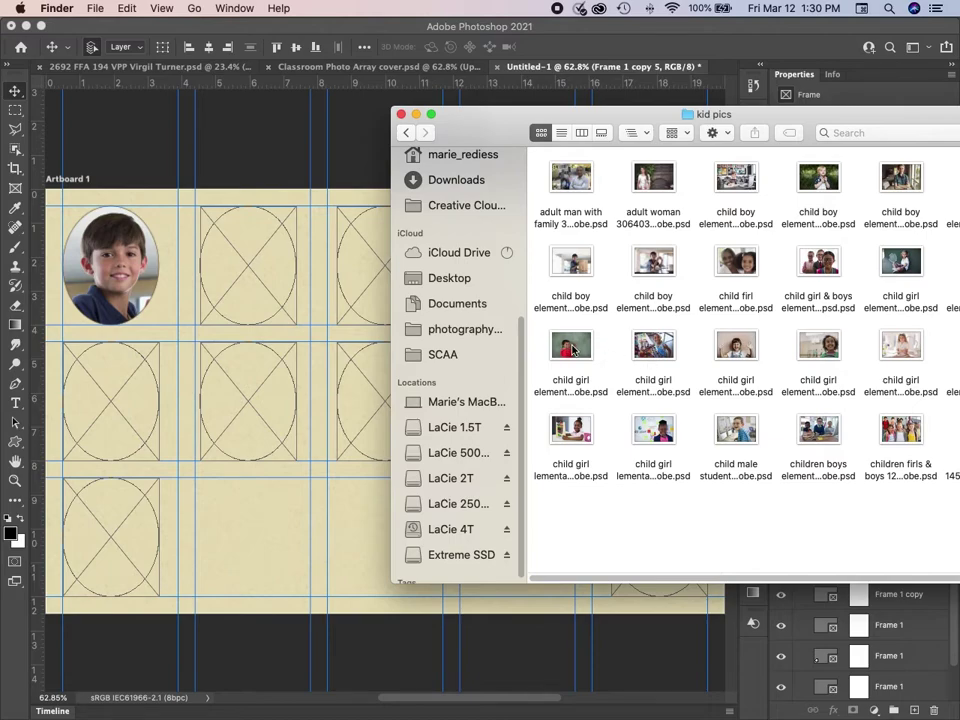
drag(572, 348, 256, 255)
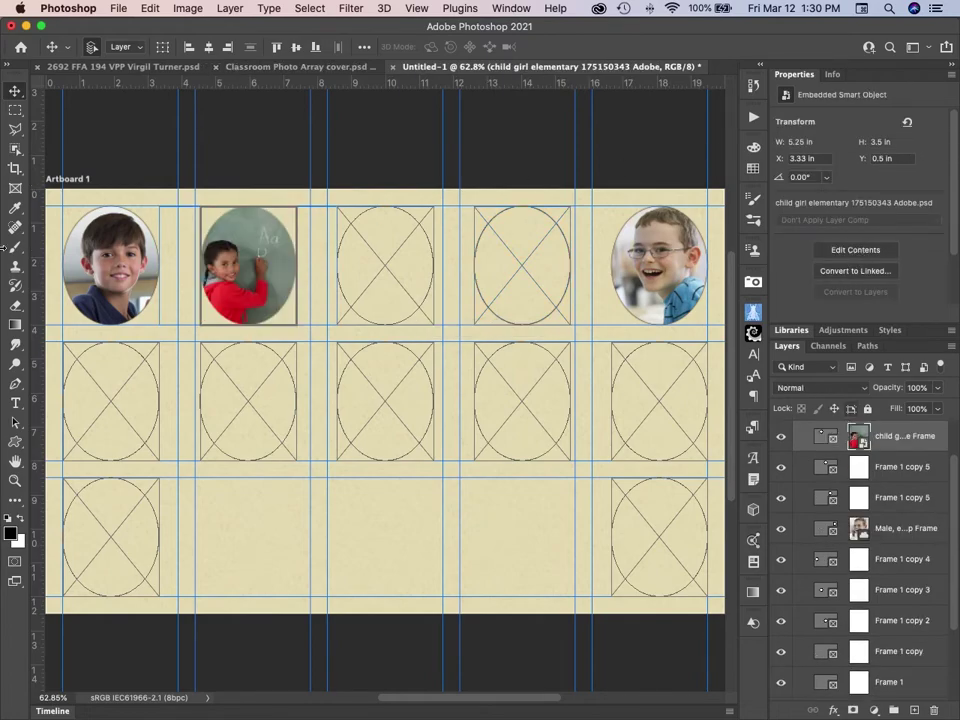
Enlarge the girl's photo and shift it right so her face fills the second oval.
key(super+t)
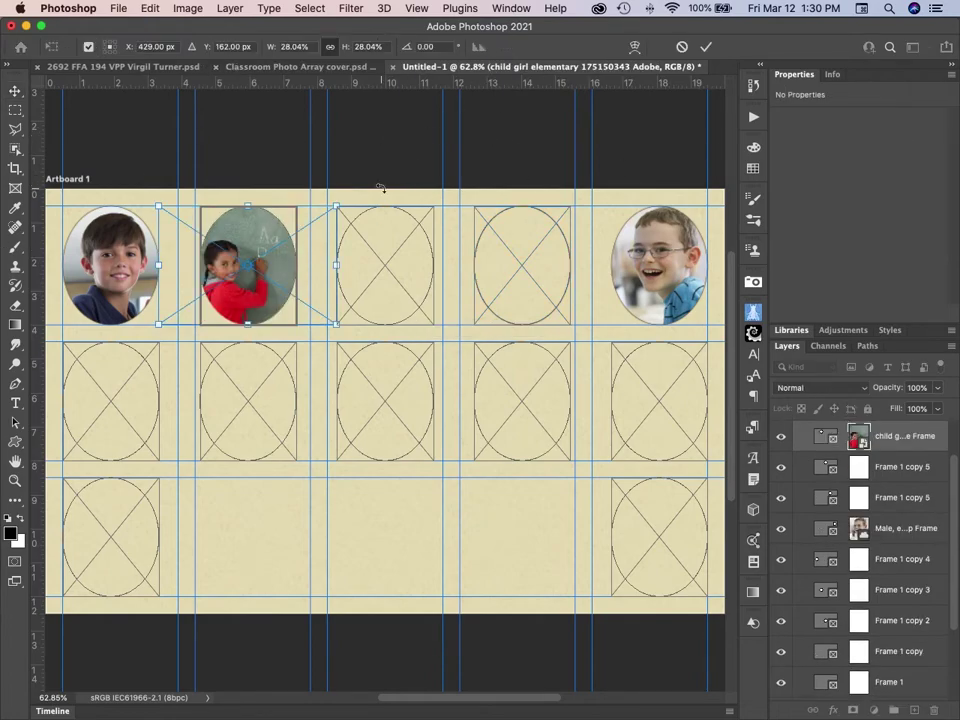
drag(337, 206, 389, 154)
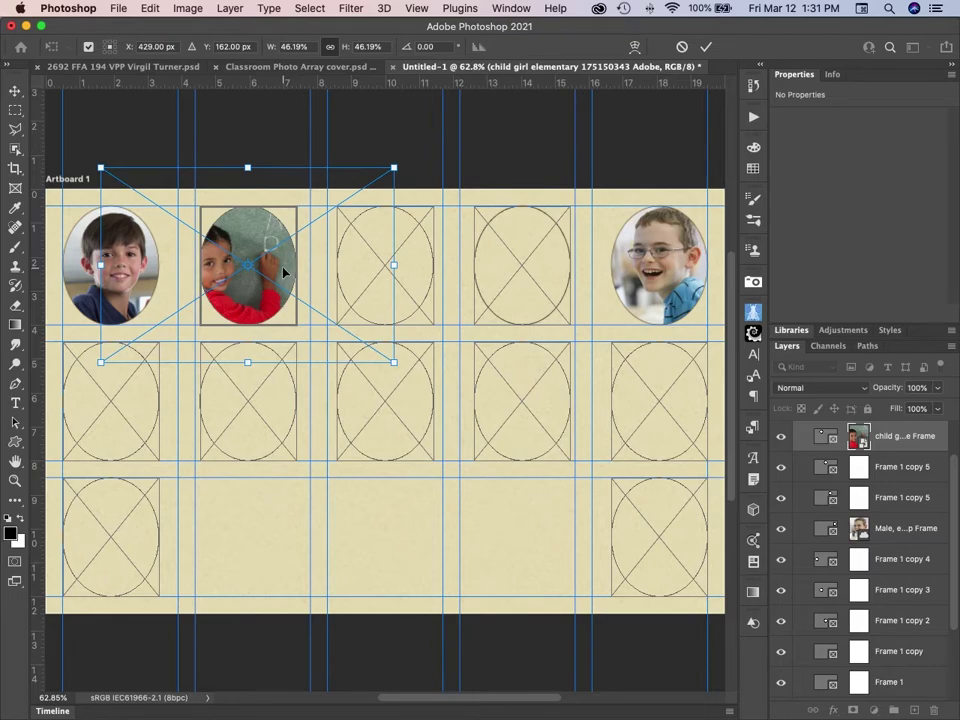
drag(290, 273, 323, 272)
drag(433, 362, 456, 379)
drag(302, 302, 308, 302)
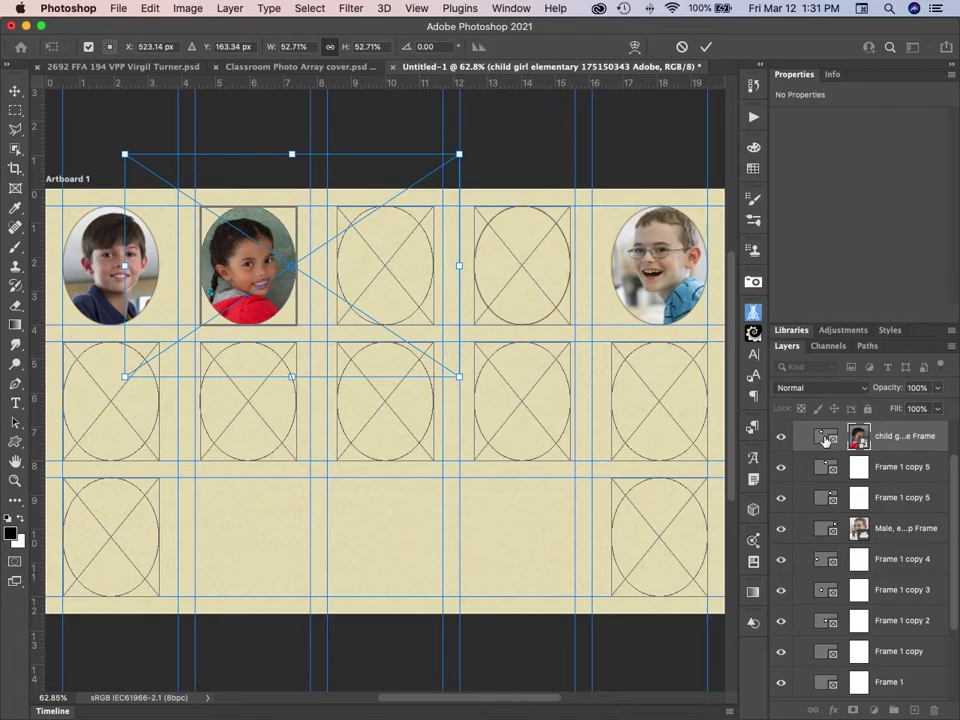
click(825, 440)
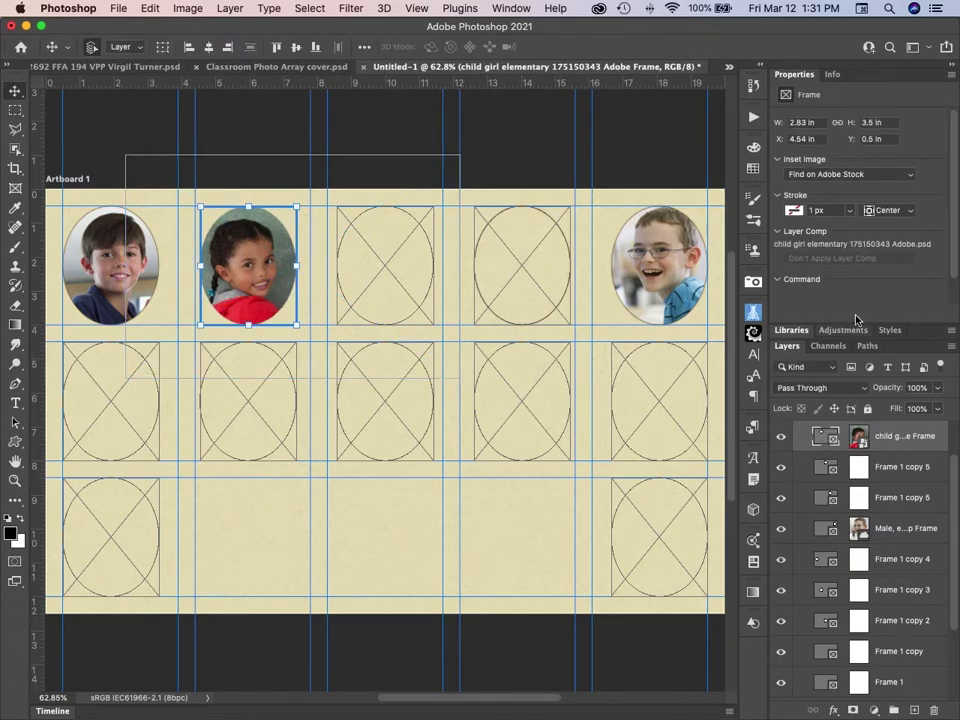
Give the girl's photo frame a brown outline.
click(801, 210)
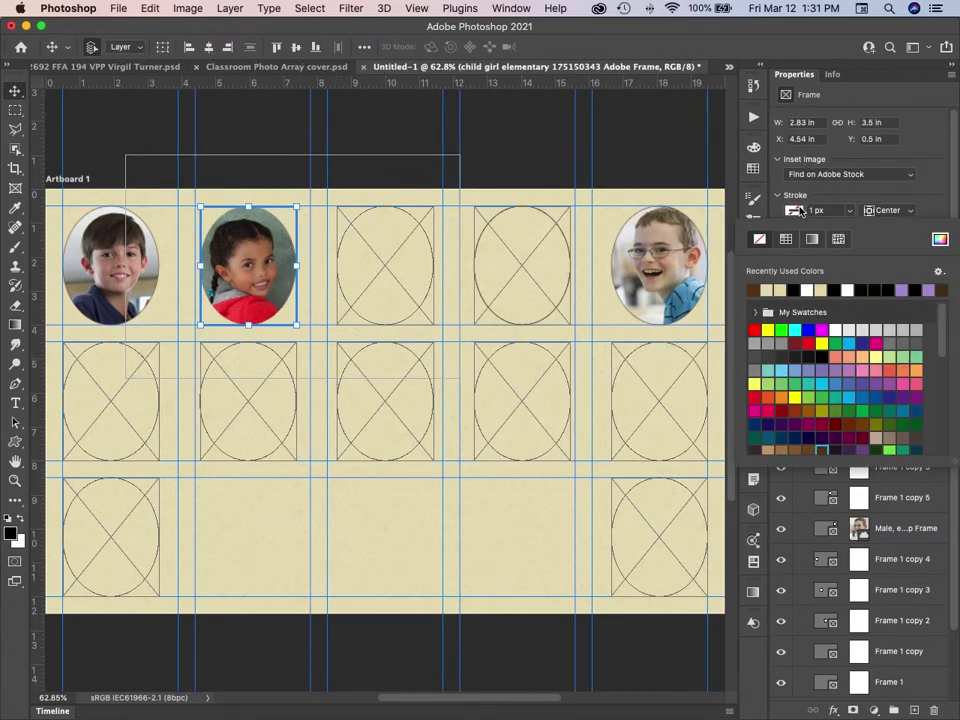
click(823, 447)
click(391, 278)
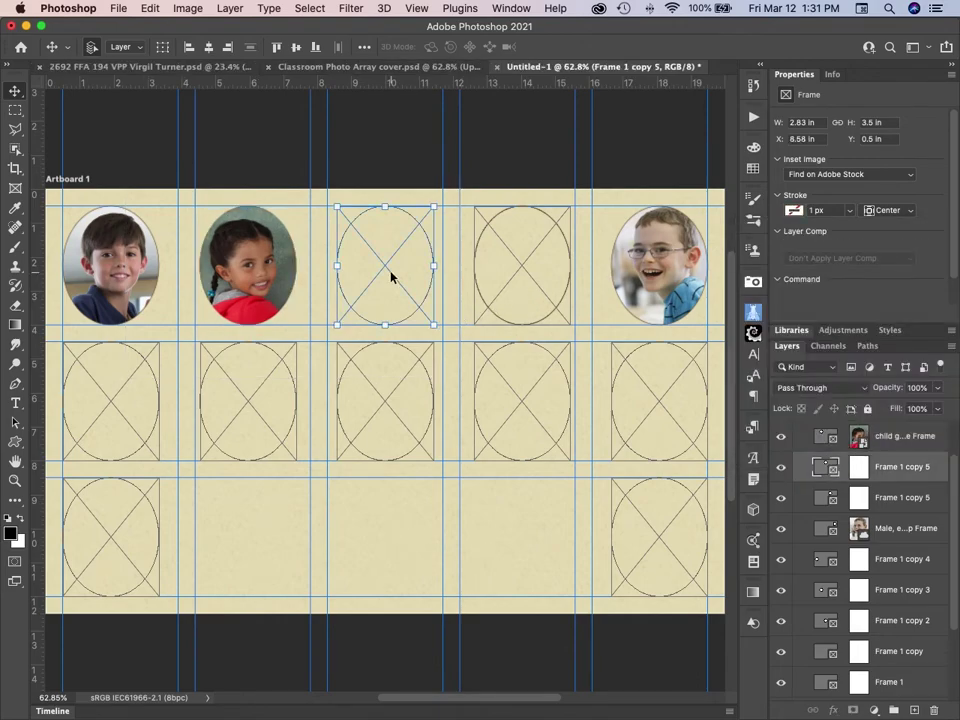
Give the third top-row frame a tan outline.
key(super)
click(794, 211)
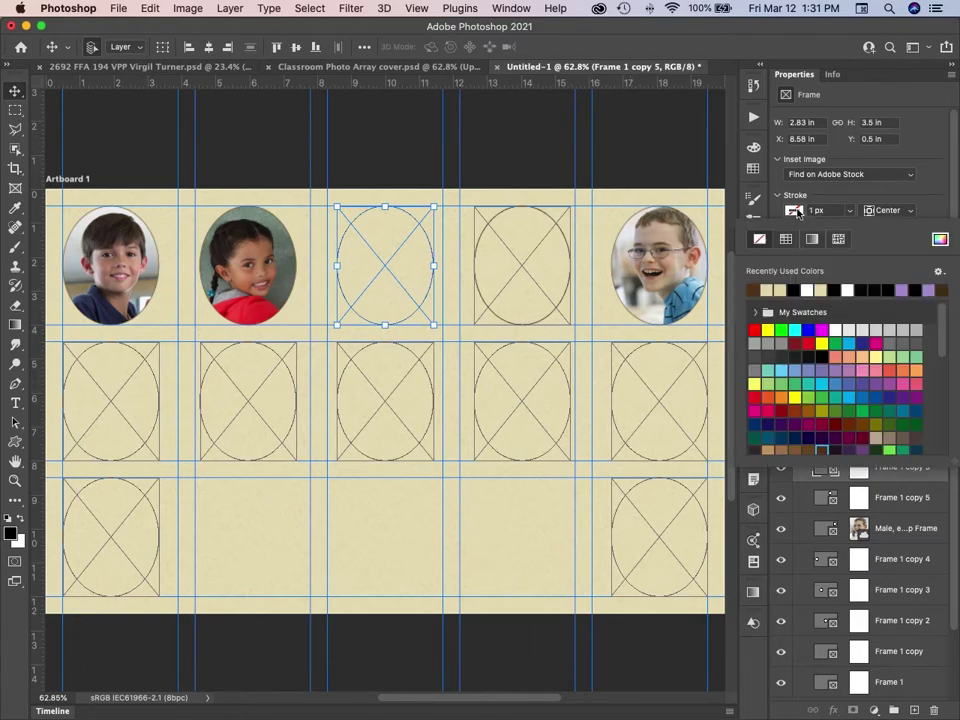
click(822, 452)
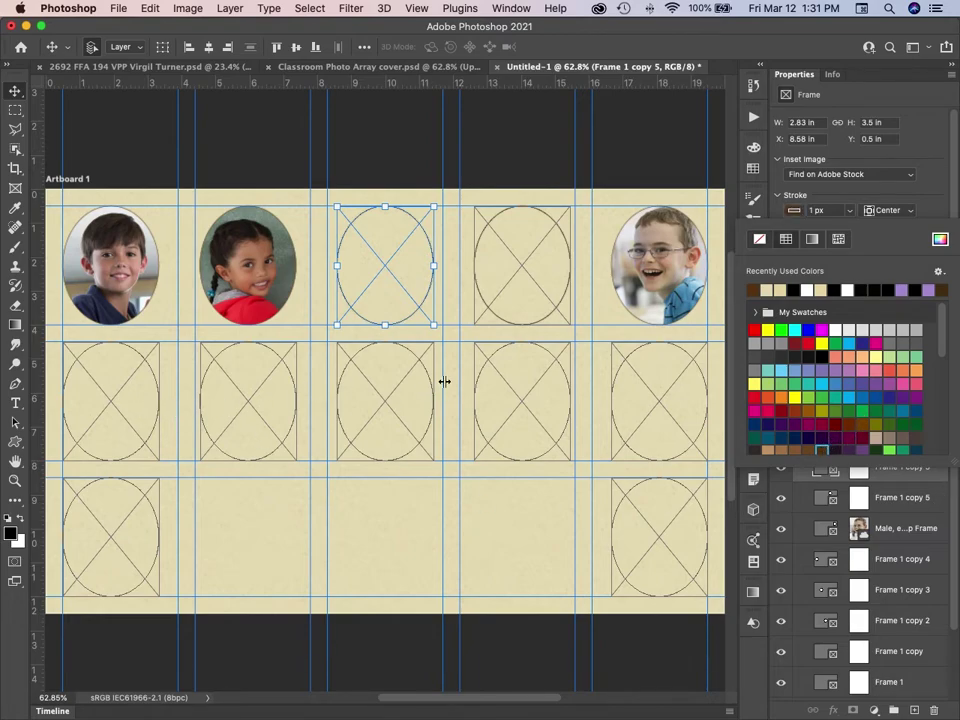
Give all five second-row frames and the bottom-right frame a tan outline.
click(102, 430)
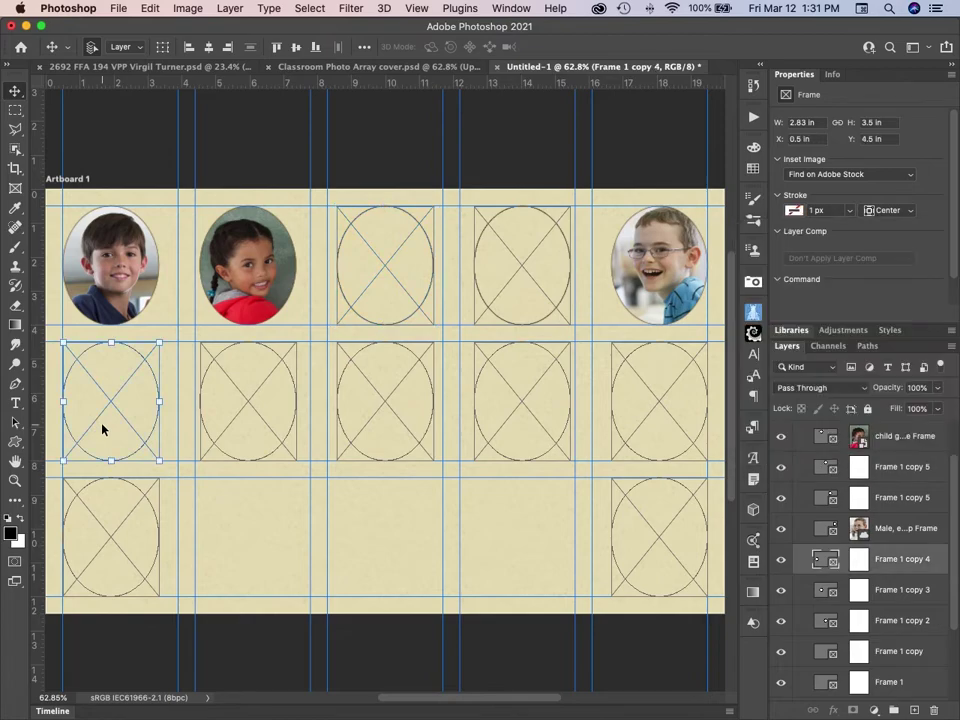
shift+click(645, 426)
shift+click(511, 414)
shift+click(381, 410)
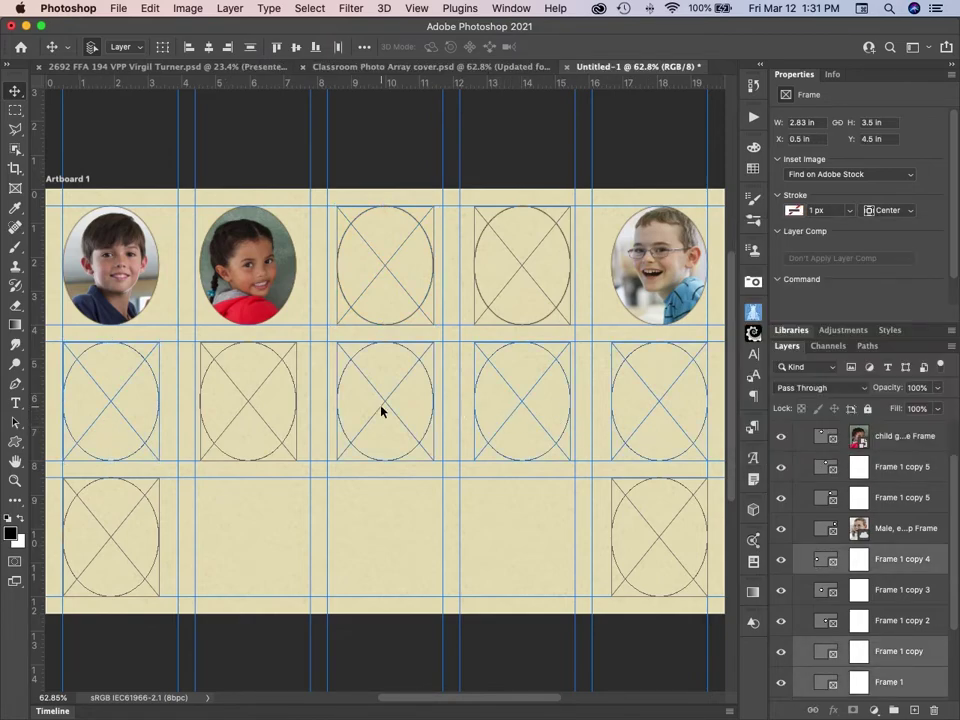
shift+click(238, 410)
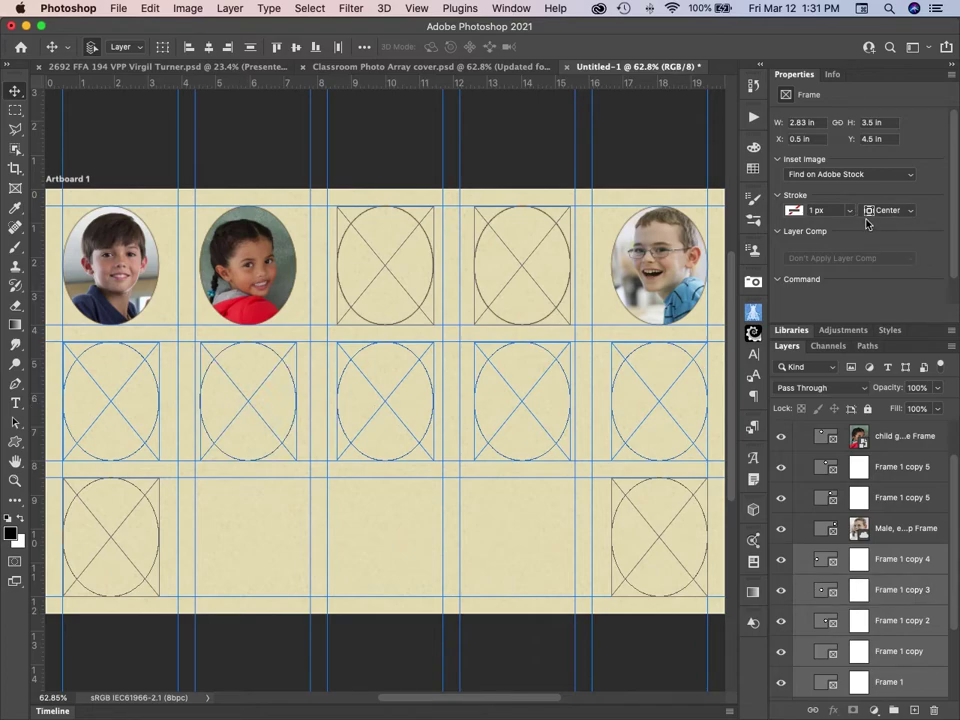
shift+click(653, 536)
click(794, 210)
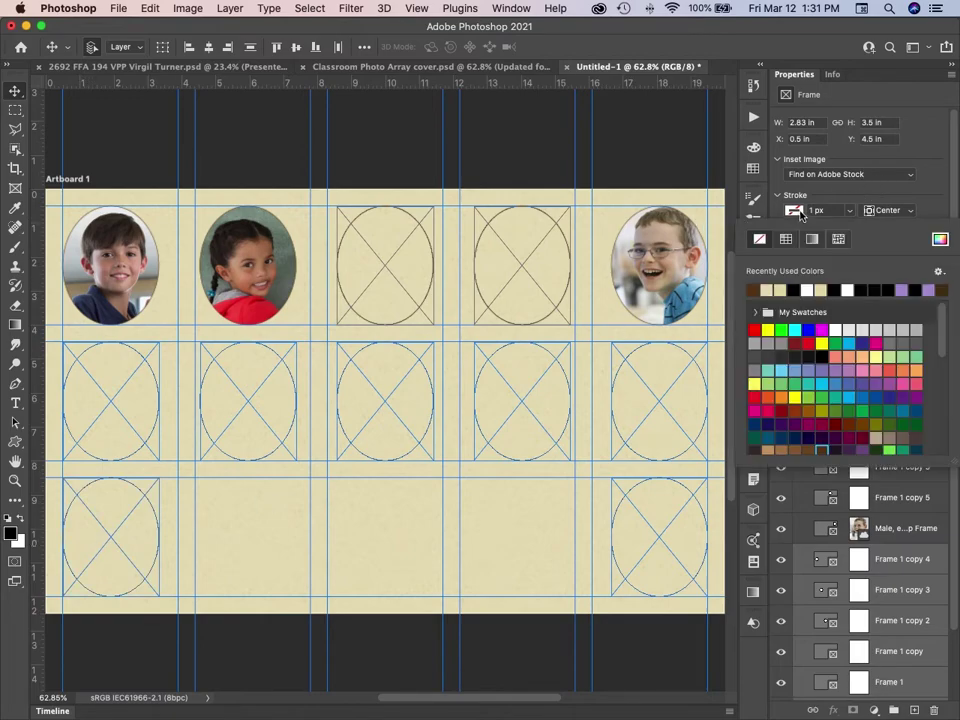
click(829, 447)
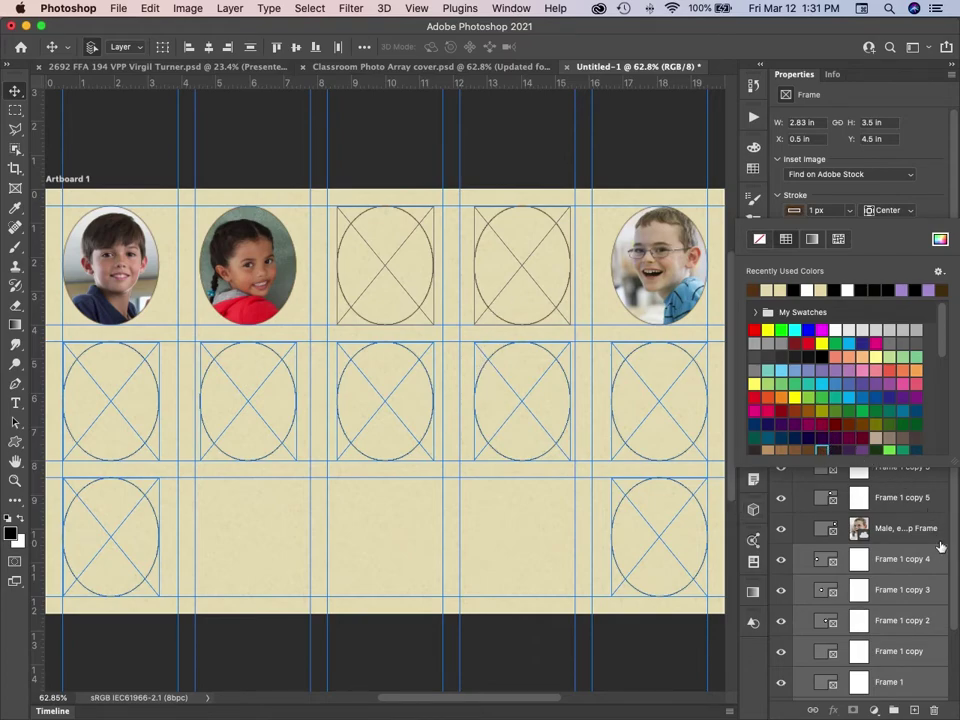
click(687, 290)
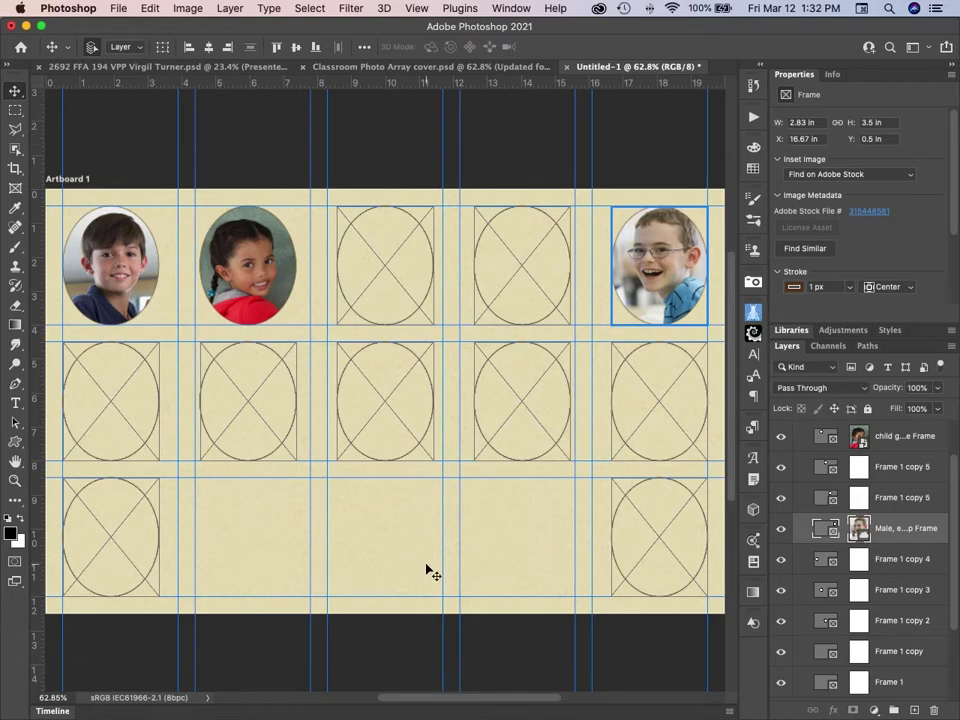
Drag the 'child girl lementary 112981101 Adobe.psd' photo from Finder into the fourth top-row frame.
key(super+Tab)
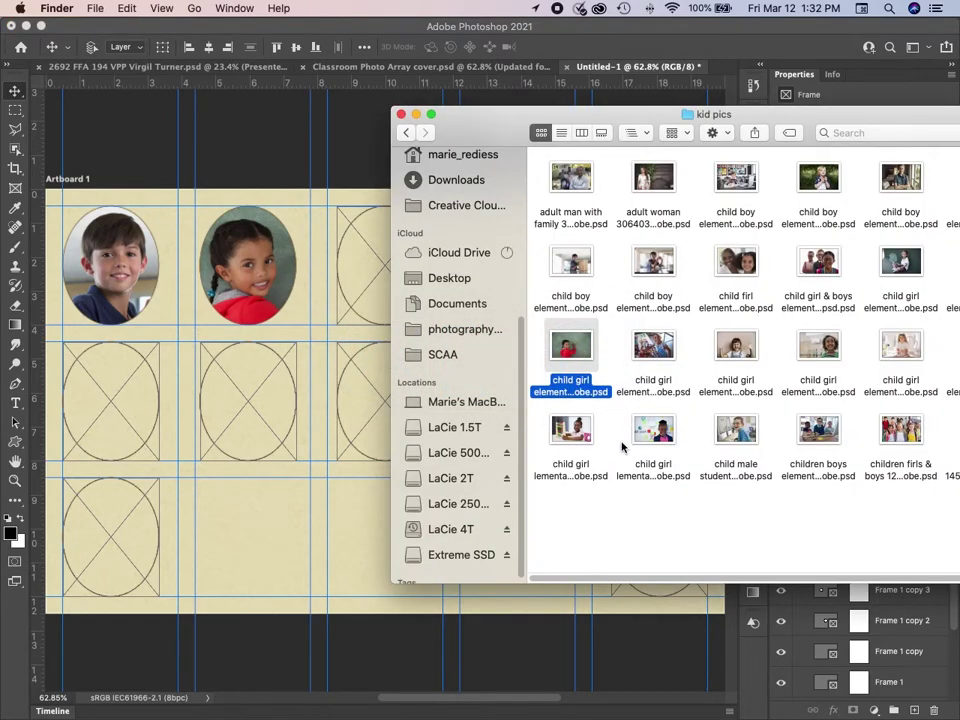
drag(575, 117, 756, 197)
drag(756, 517, 524, 240)
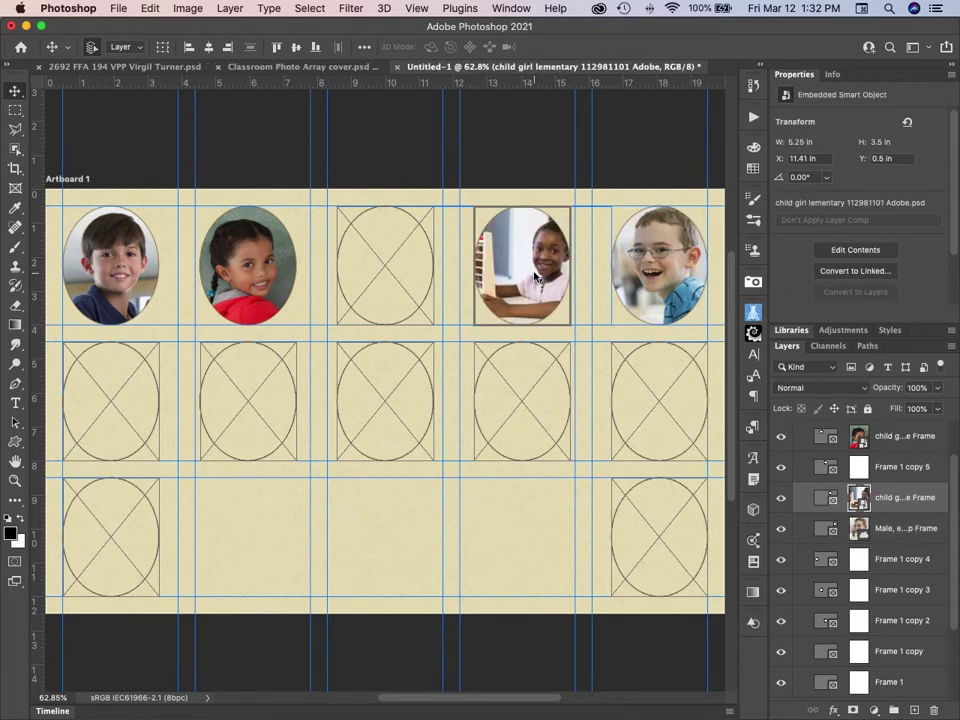
drag(535, 277, 535, 277)
Scale the girl's photo to 45.32% and centre her face in the oval.
key(super+t)
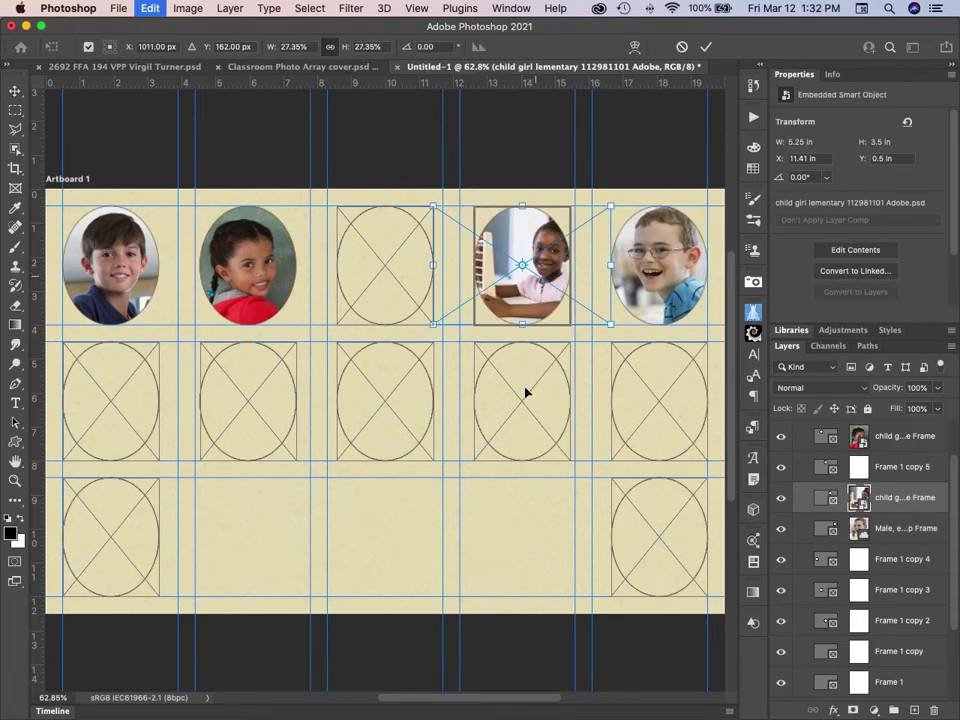
drag(429, 328, 374, 364)
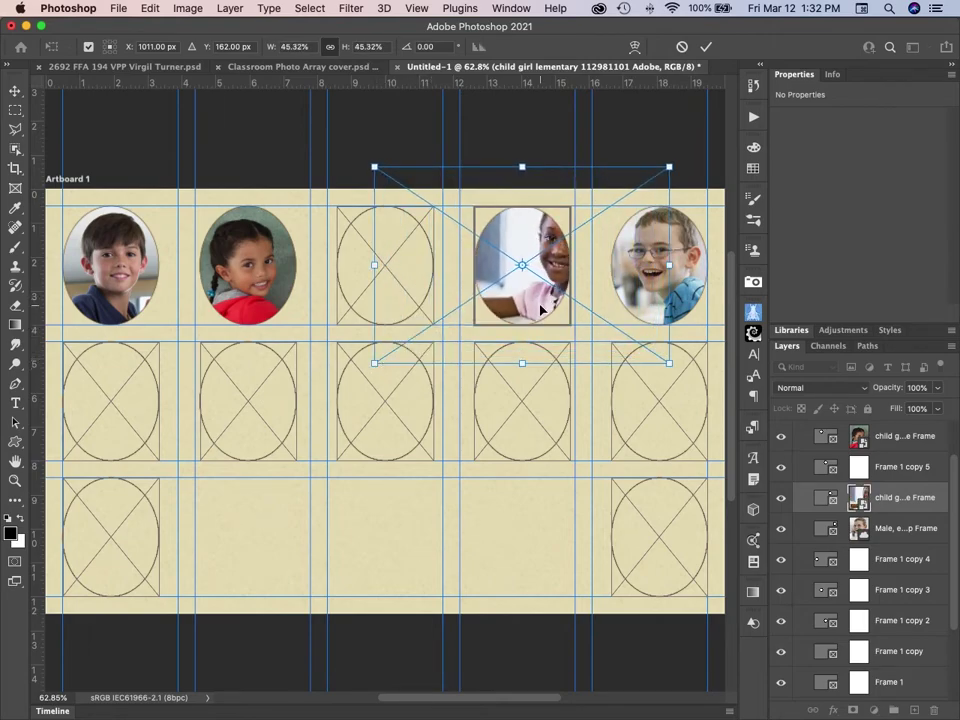
drag(542, 310, 506, 338)
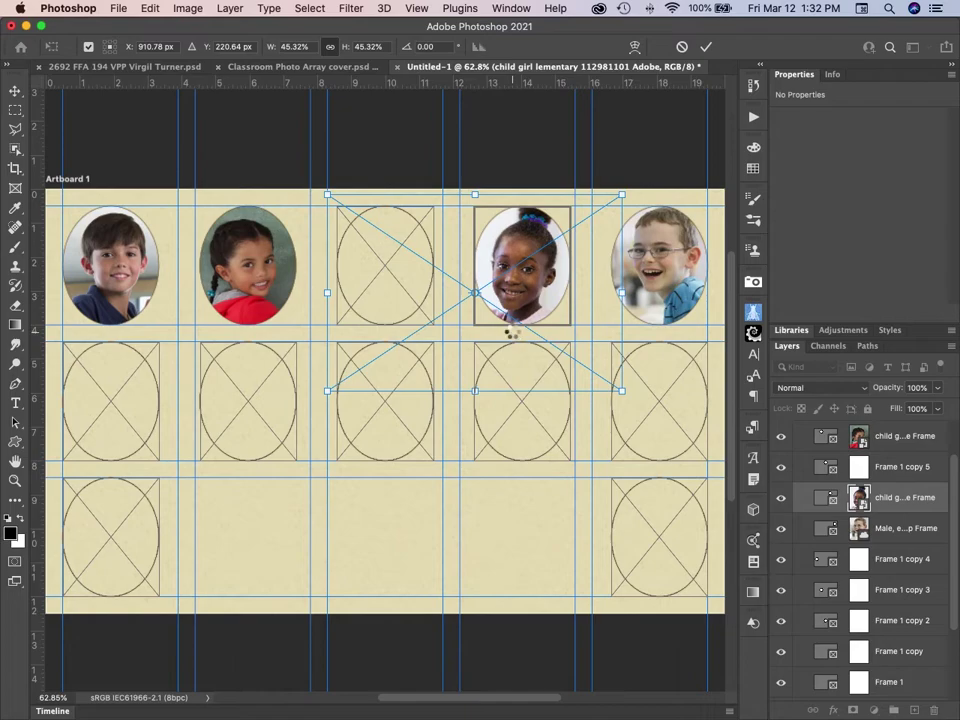
key(Return)
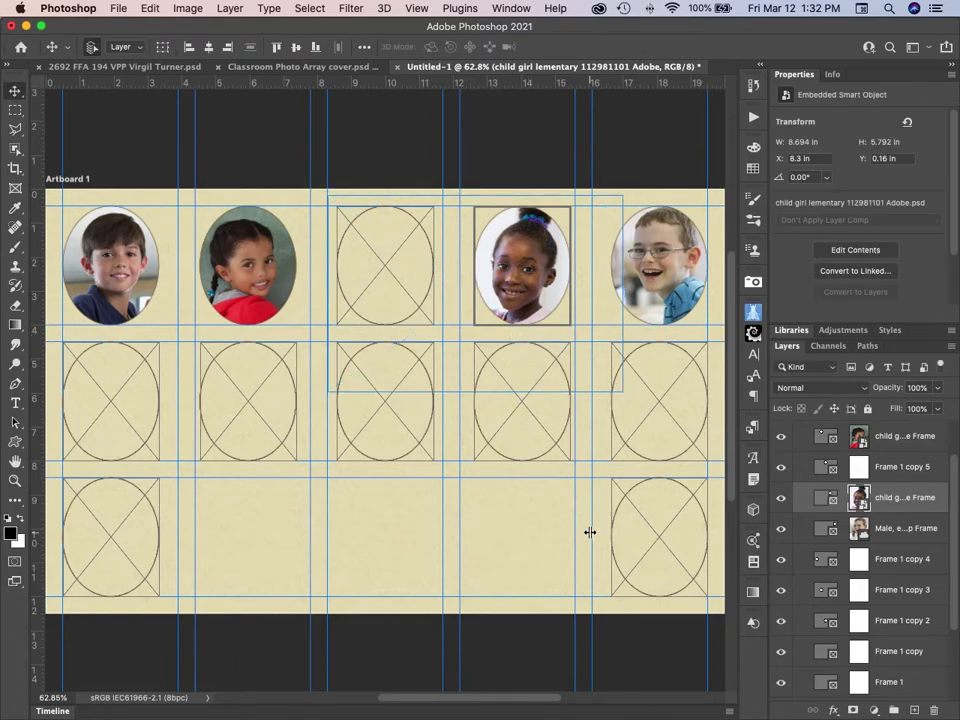
Drag 'child girl elementary 235867828 Adobe.psd' from Finder into the leftmost second-row frame.
key(super+Tab)
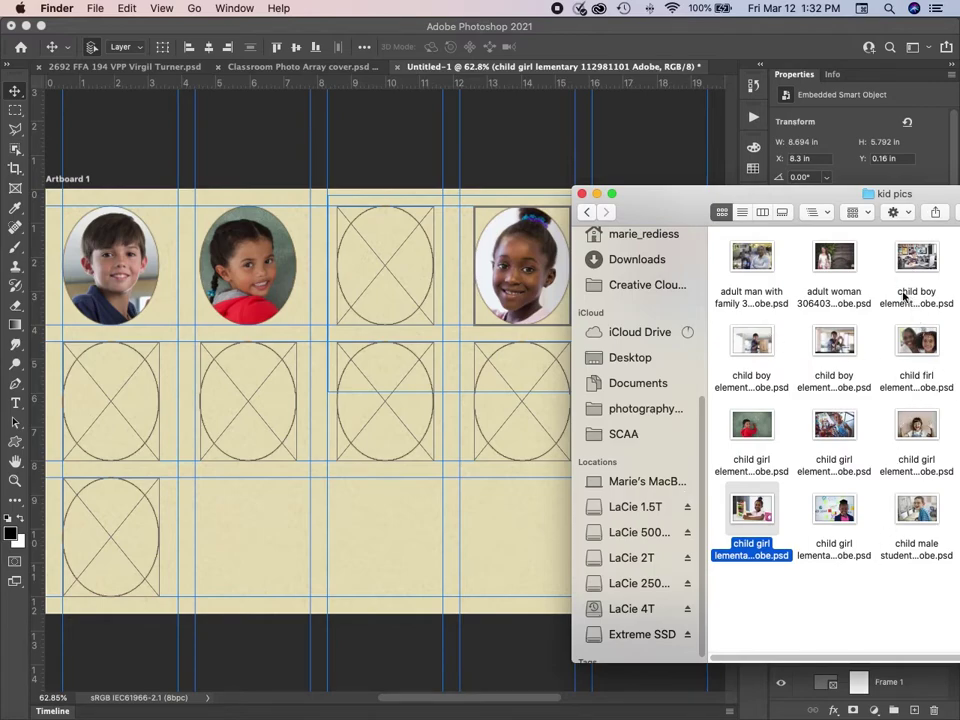
drag(936, 194, 727, 218)
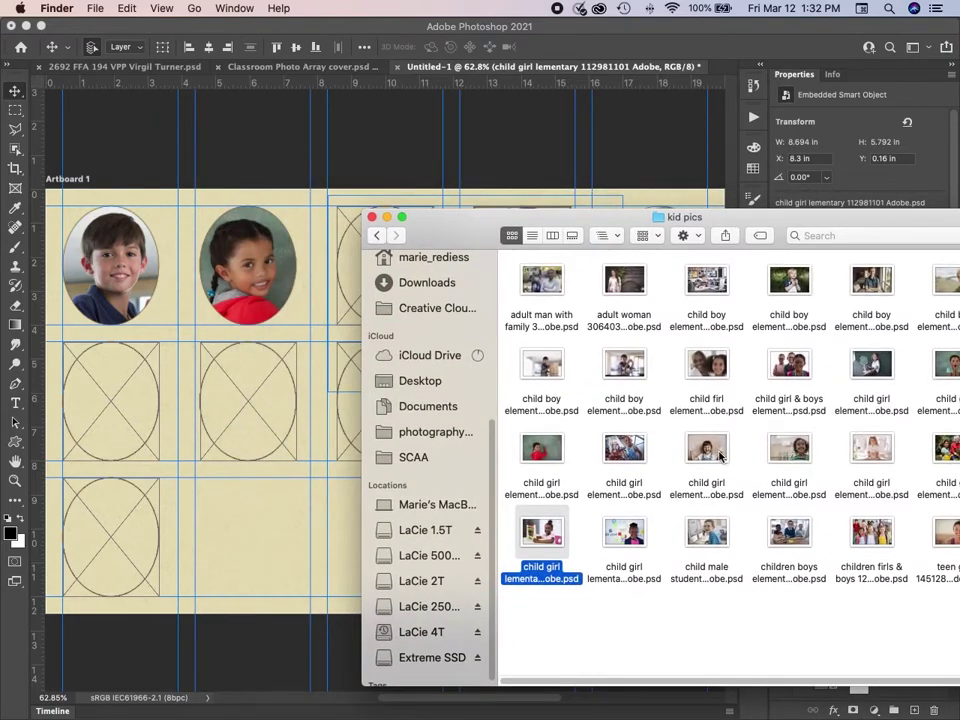
drag(717, 452, 145, 397)
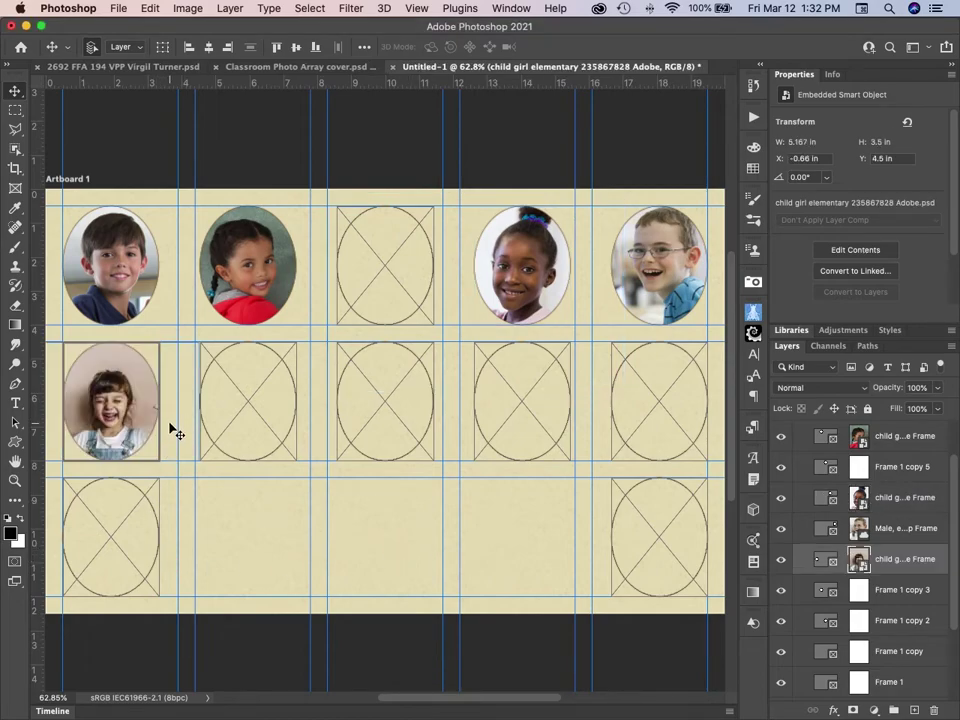
Enlarge the laughing girl's photo to 33.42% and nudge it so her face fills the oval.
key(super+t)
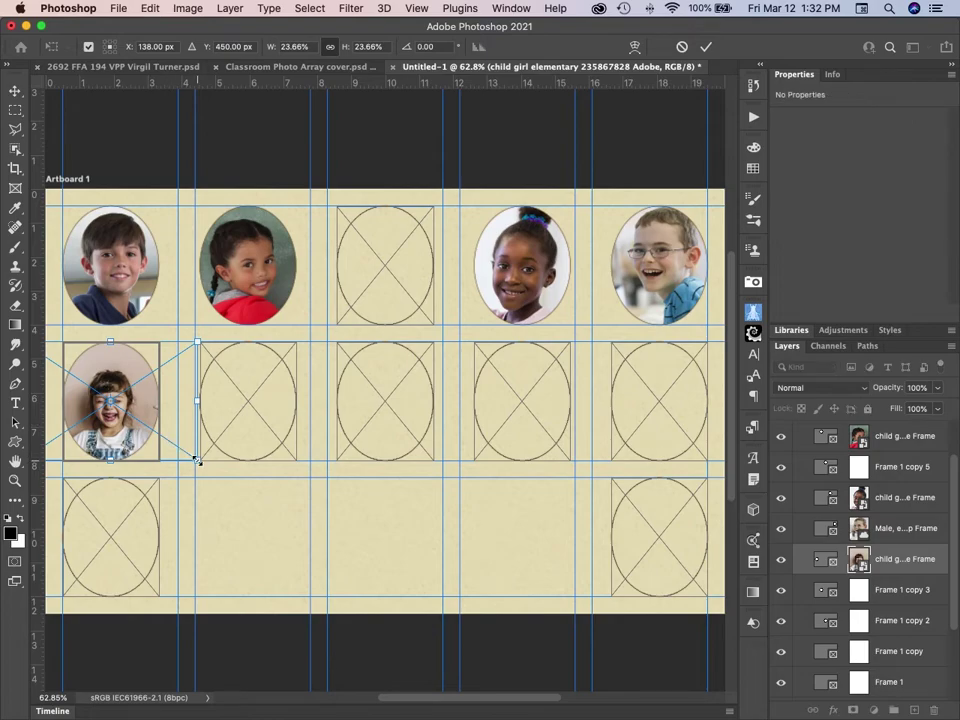
drag(197, 461, 233, 483)
drag(129, 436, 128, 436)
key(Return)
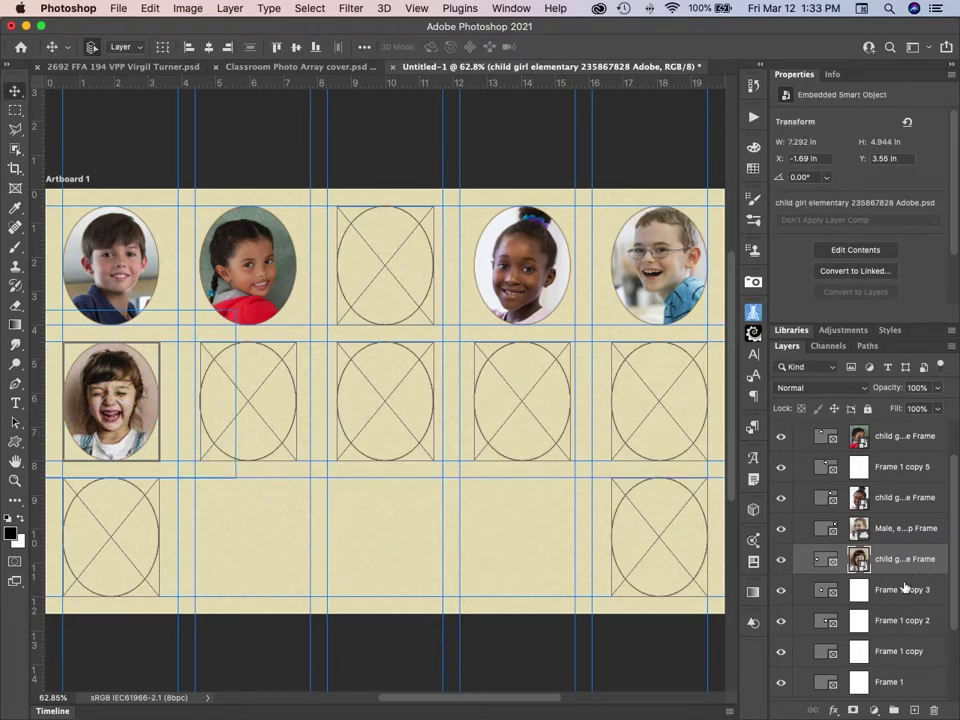
Place the adult man with family photo into the bottom-right frame, undoing a wrong drop first.
key(super+Tab)
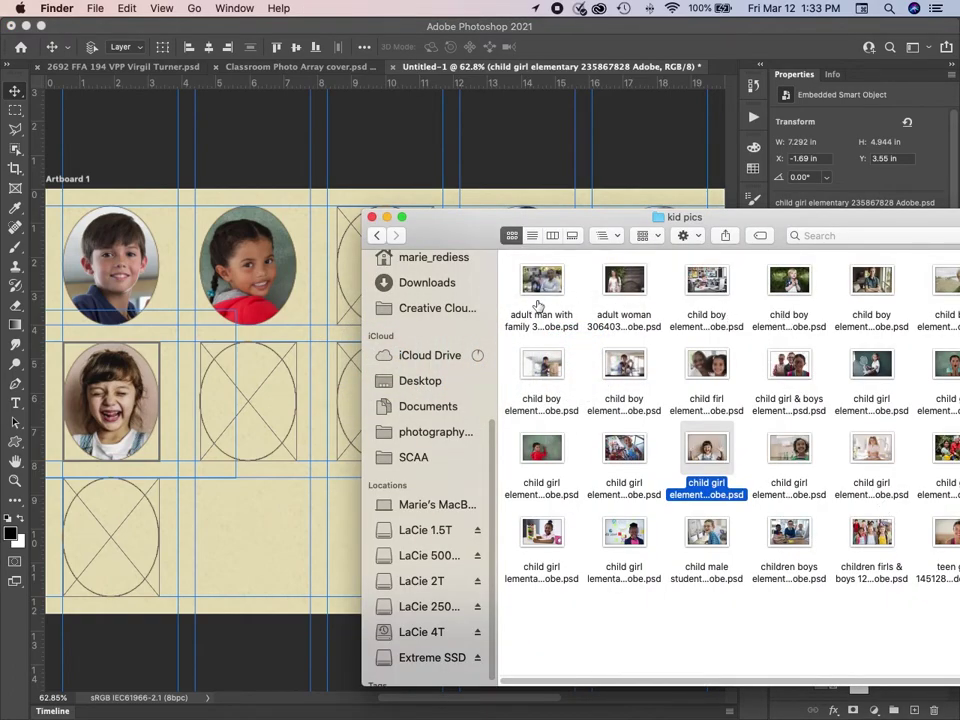
drag(538, 288, 354, 279)
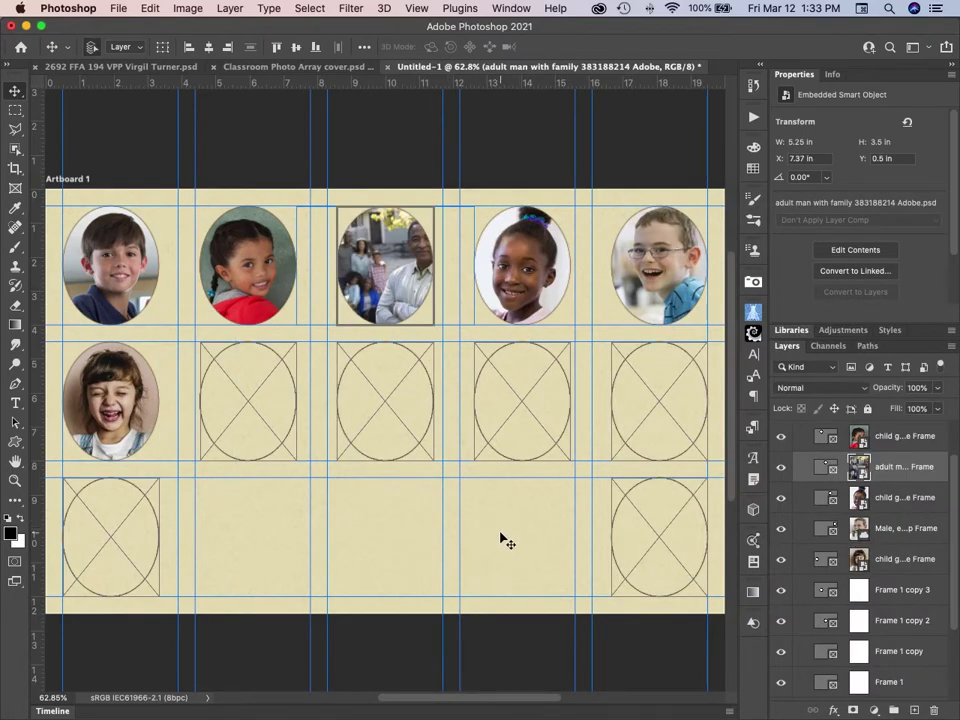
key(super+z)
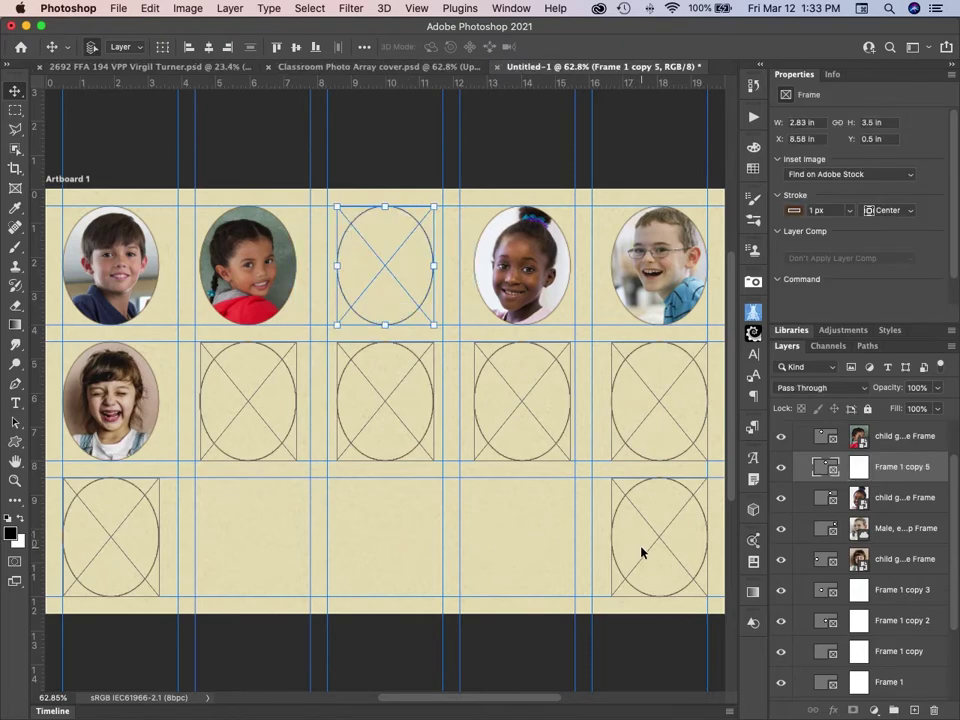
key(super+Tab)
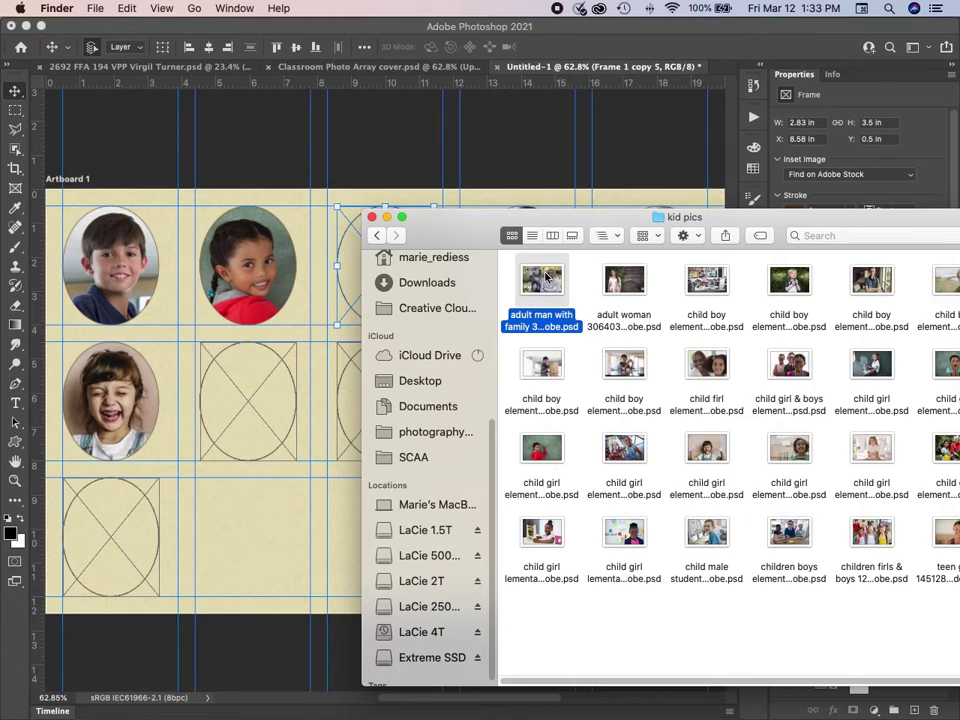
drag(738, 214, 404, 5)
drag(150, 84, 652, 522)
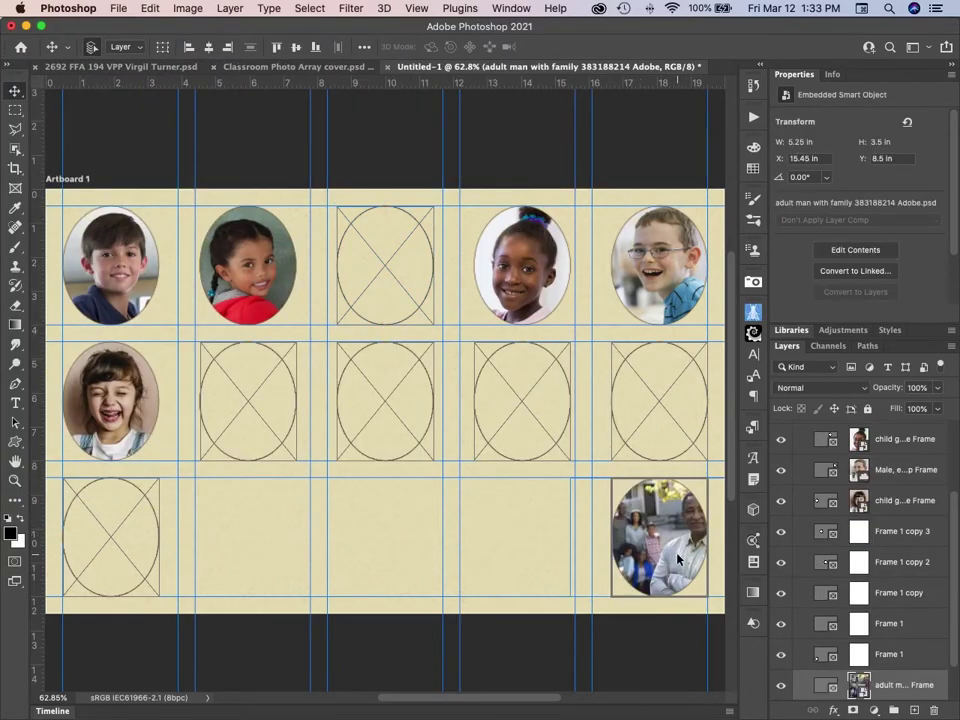
Enlarge and shift the family photo so the man's face fills the oval.
key(super+t)
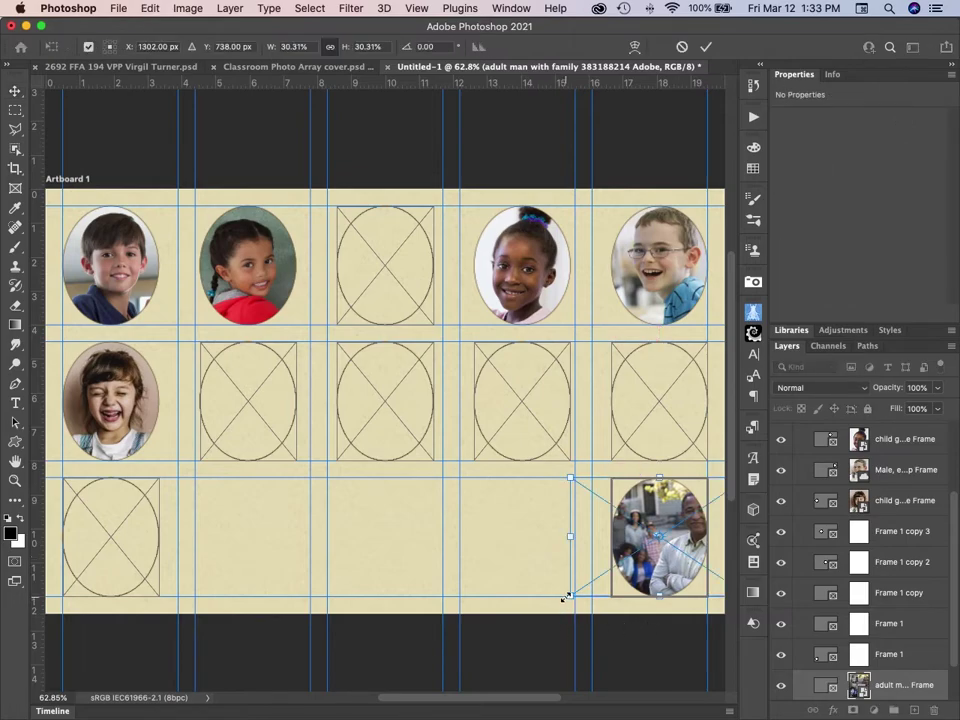
drag(561, 600, 467, 636)
drag(677, 560, 680, 551)
key(Return)
key(super+Tab)
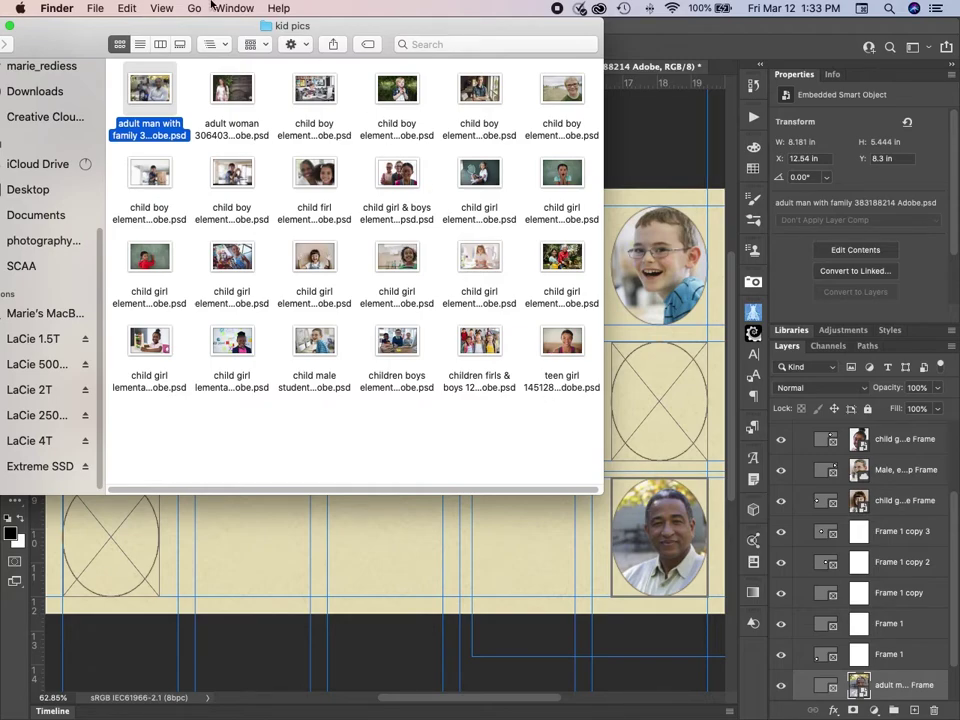
Drop the adult woman photo from the gallery view into the bottom-left frame.
click(180, 44)
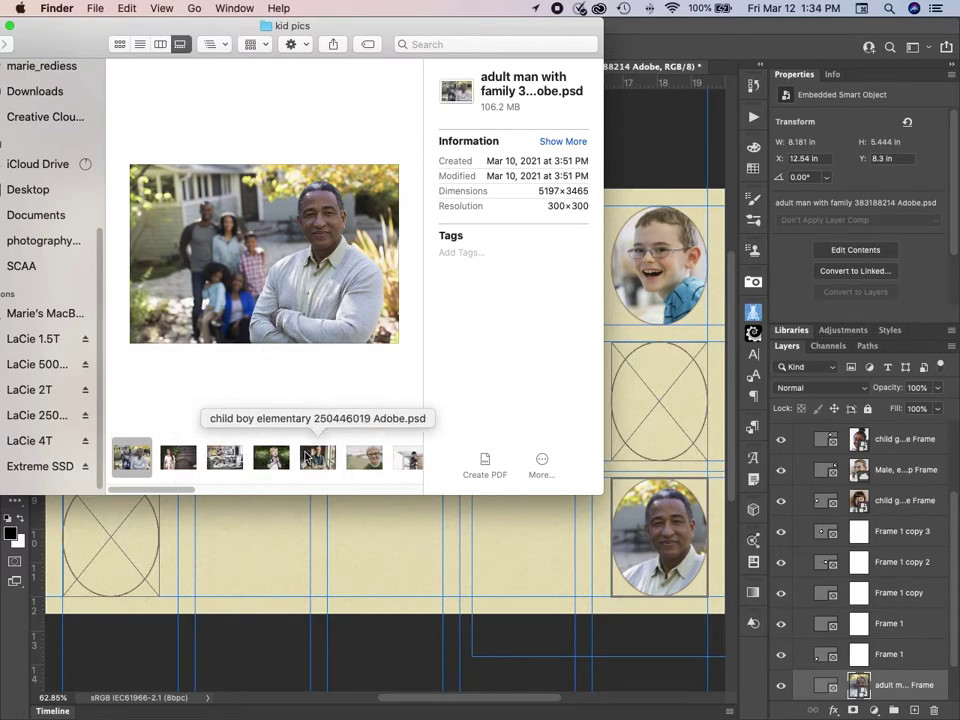
click(175, 460)
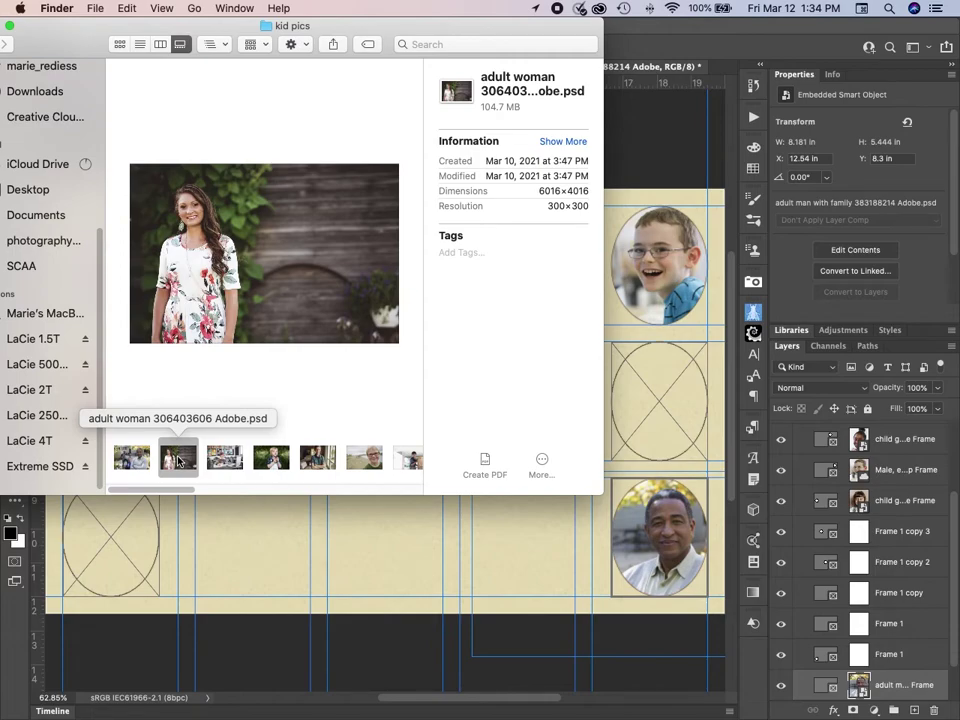
drag(178, 460, 115, 535)
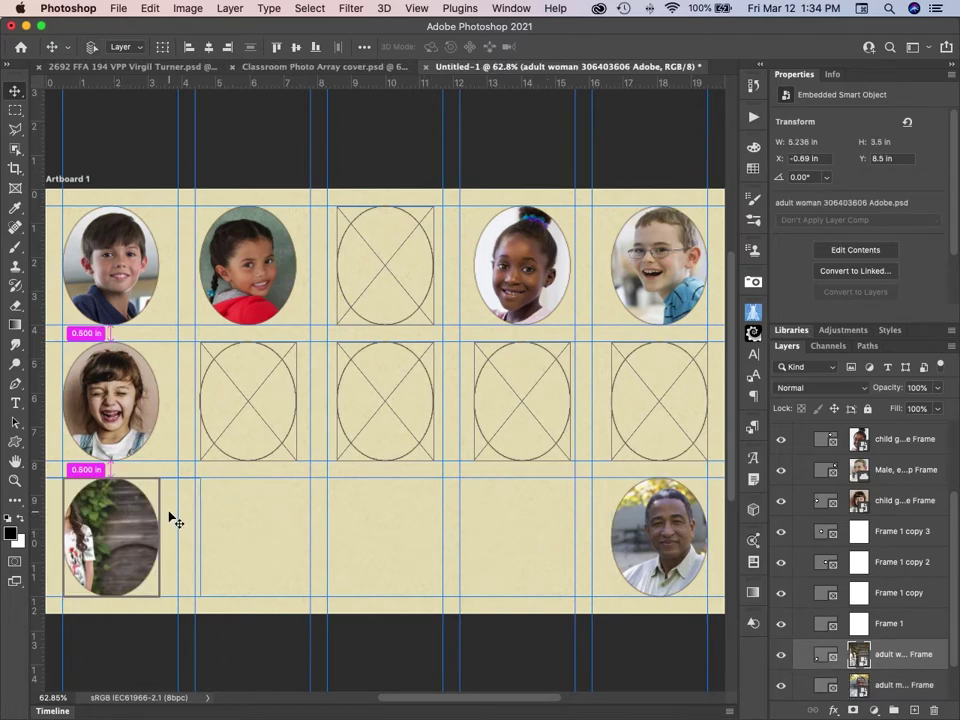
Scale the woman's photo to 65.10% and centre her face in the oval.
key(super+t)
drag(200, 477, 262, 435)
drag(152, 543, 212, 568)
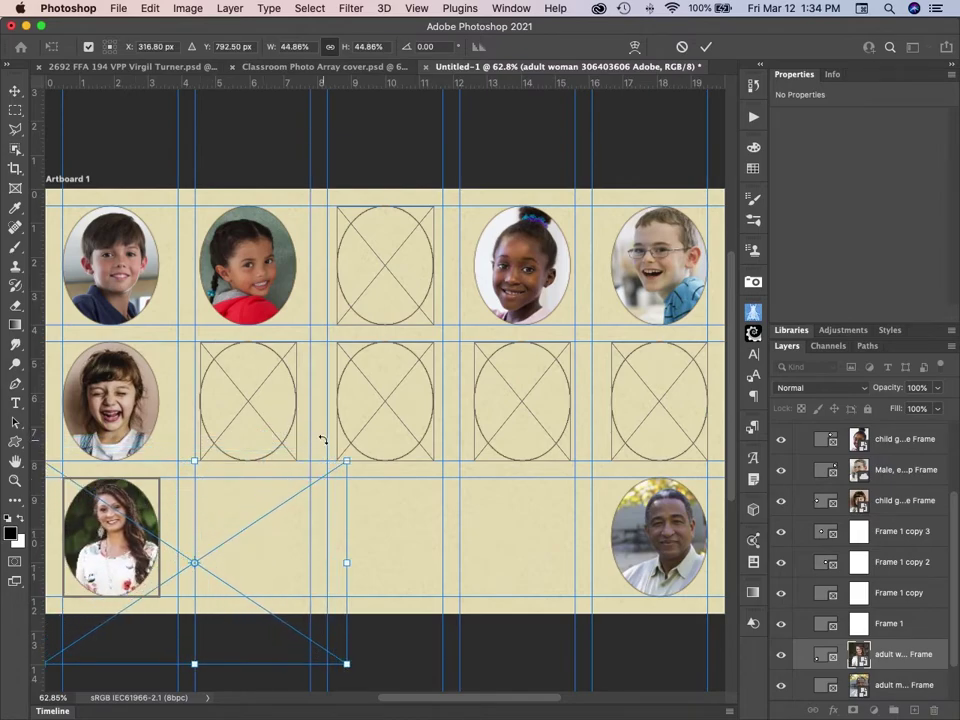
drag(345, 459, 415, 414)
drag(98, 541, 130, 586)
key(Return)
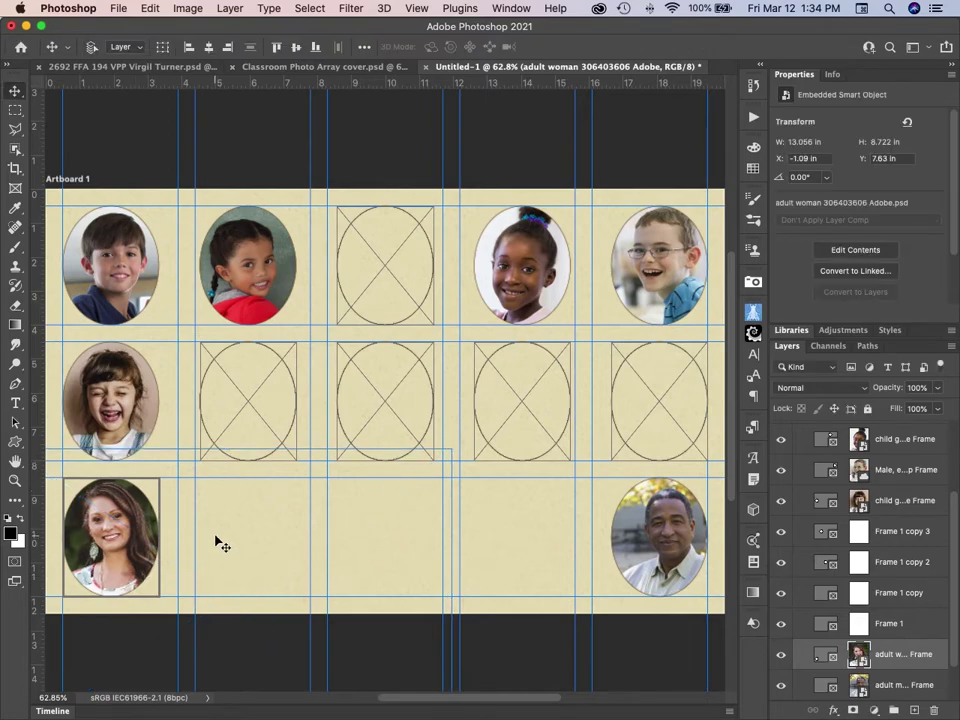
key(super+Tab)
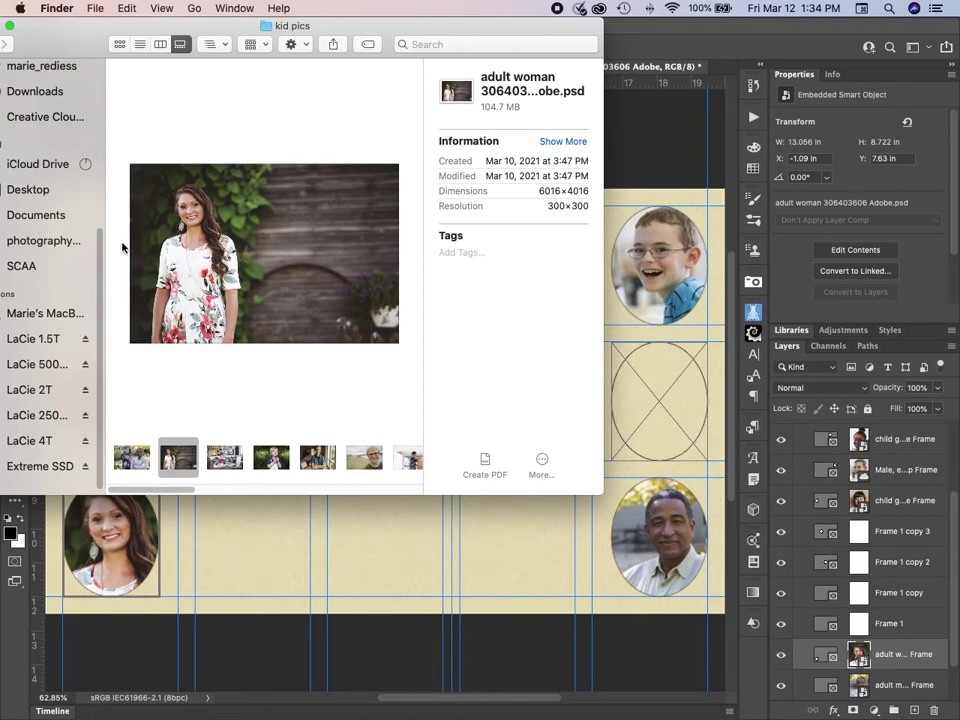
Place the child boy photo into the top-middle oval.
click(120, 44)
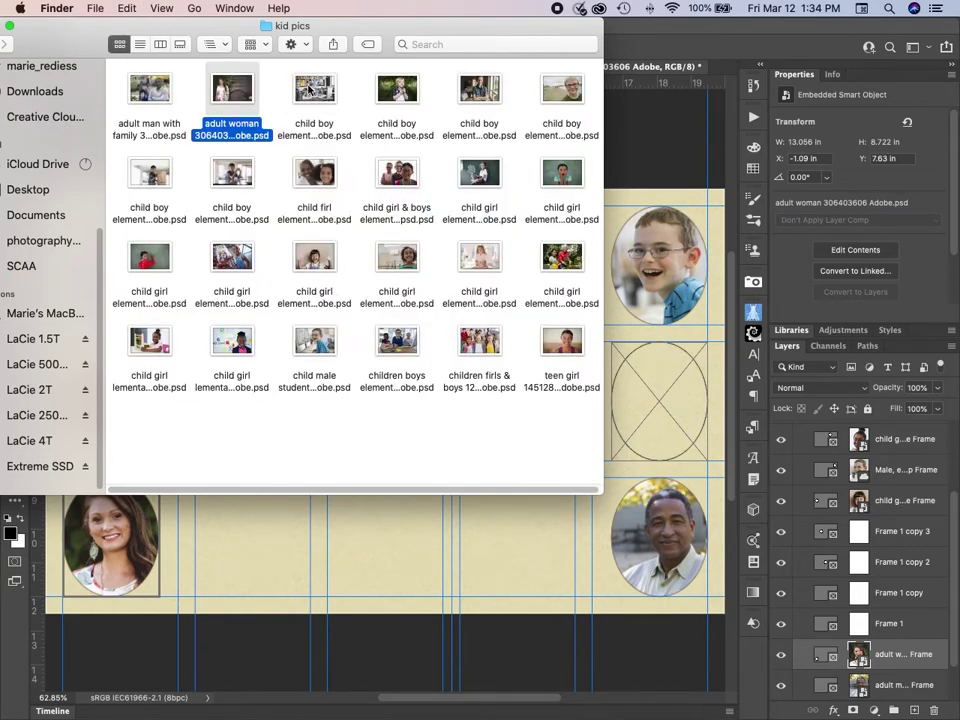
drag(240, 24, 558, 434)
drag(634, 503, 390, 272)
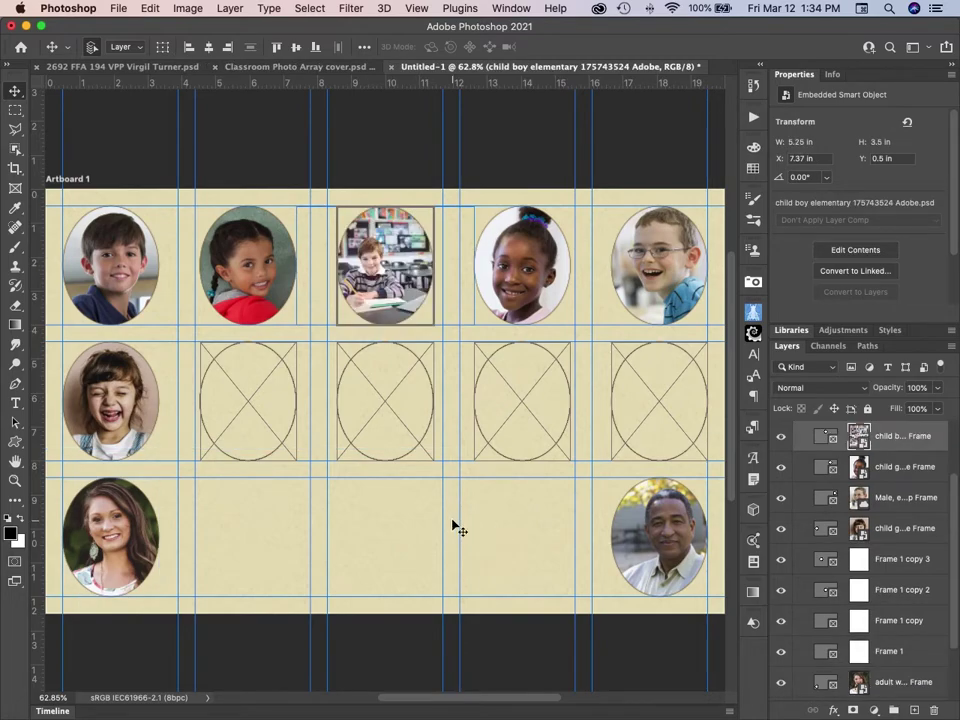
Enlarge and lower the boy's photo in its oval, then drop the group photo into row two's last oval.
key(super+t)
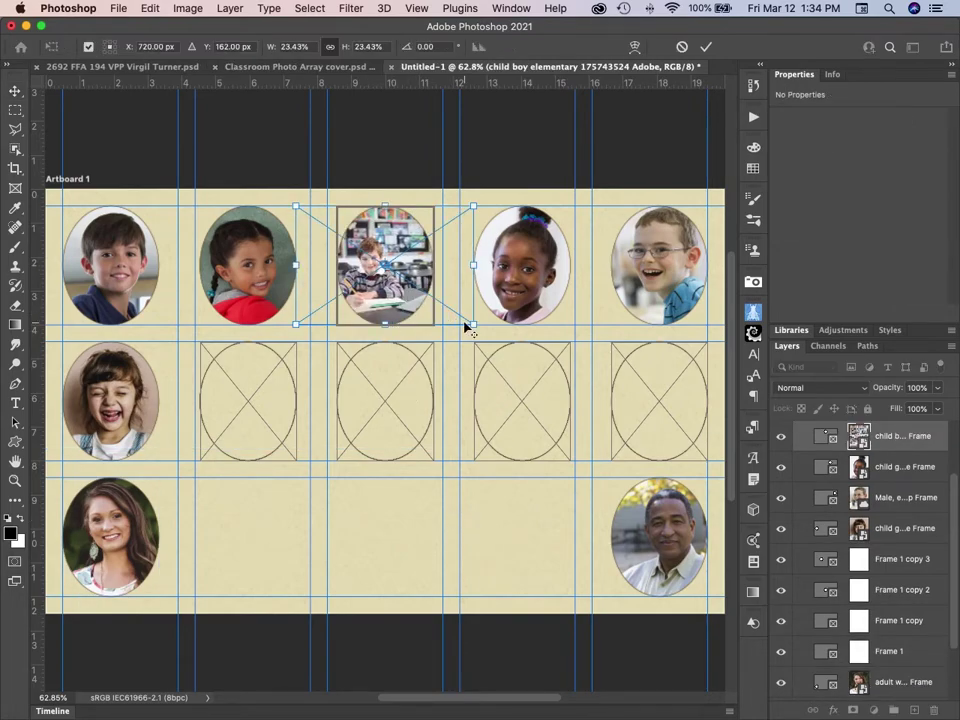
drag(474, 325, 577, 410)
key(super+z)
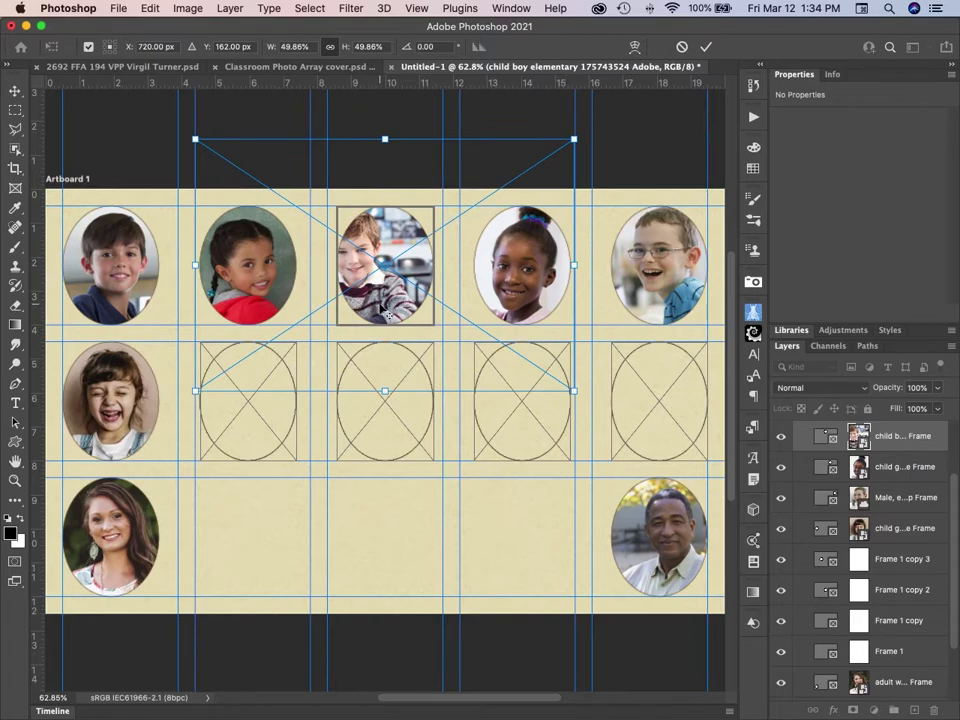
drag(385, 265, 442, 306)
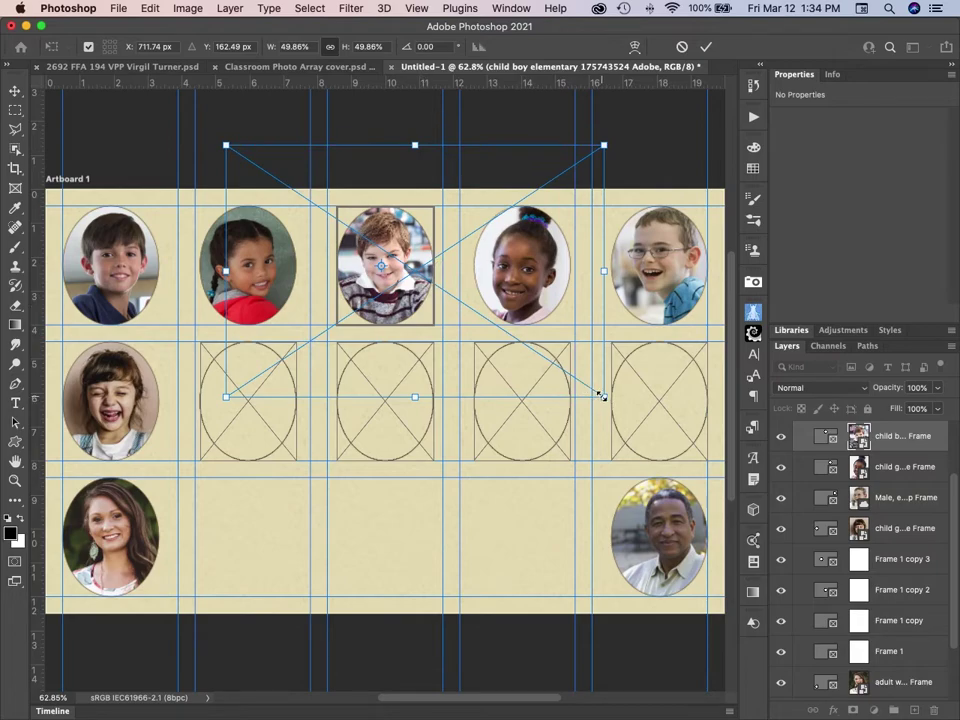
drag(603, 396, 646, 422)
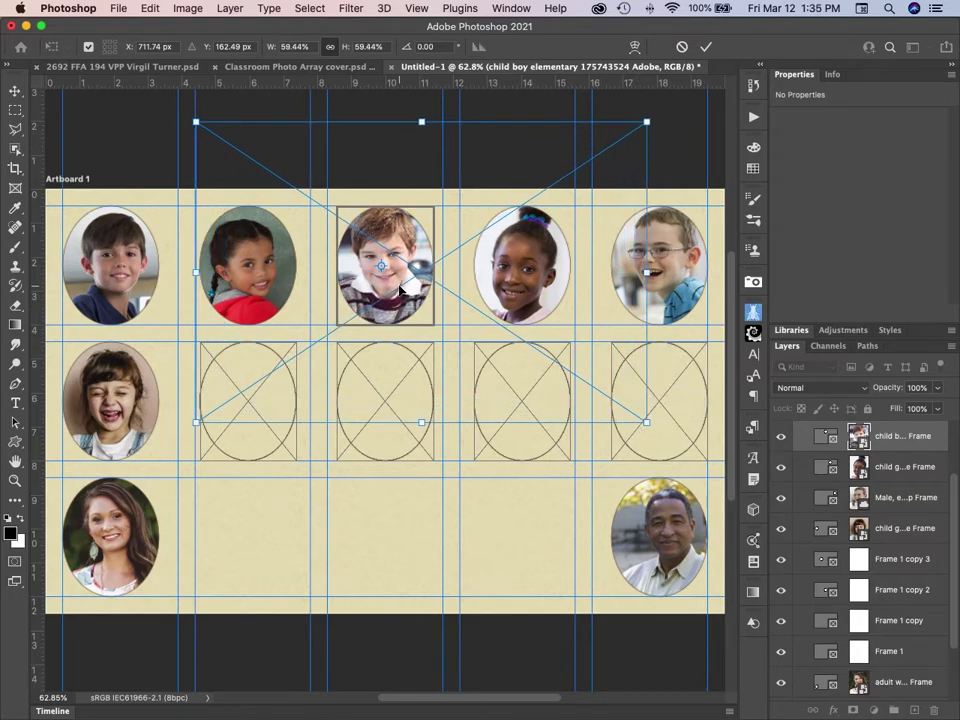
drag(400, 289, 400, 301)
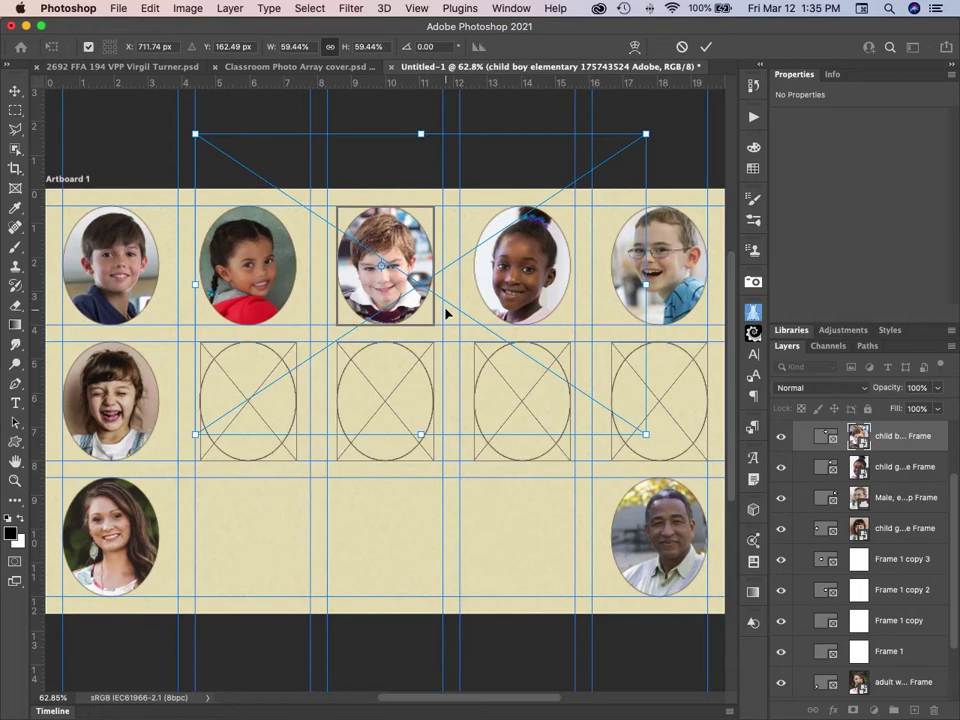
key(Return)
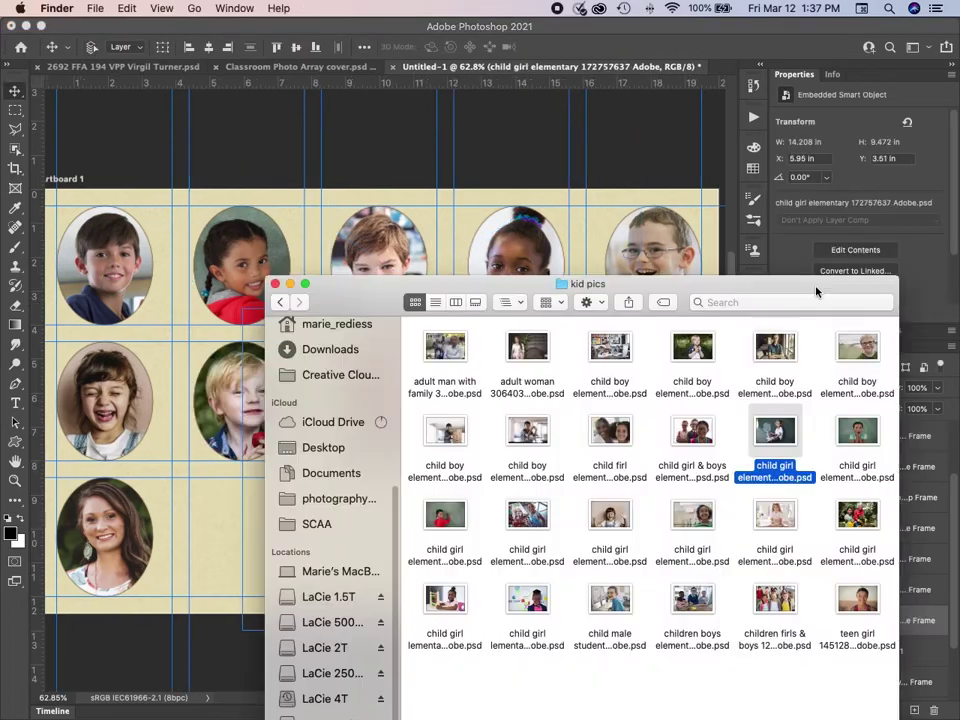
drag(816, 291, 394, 216)
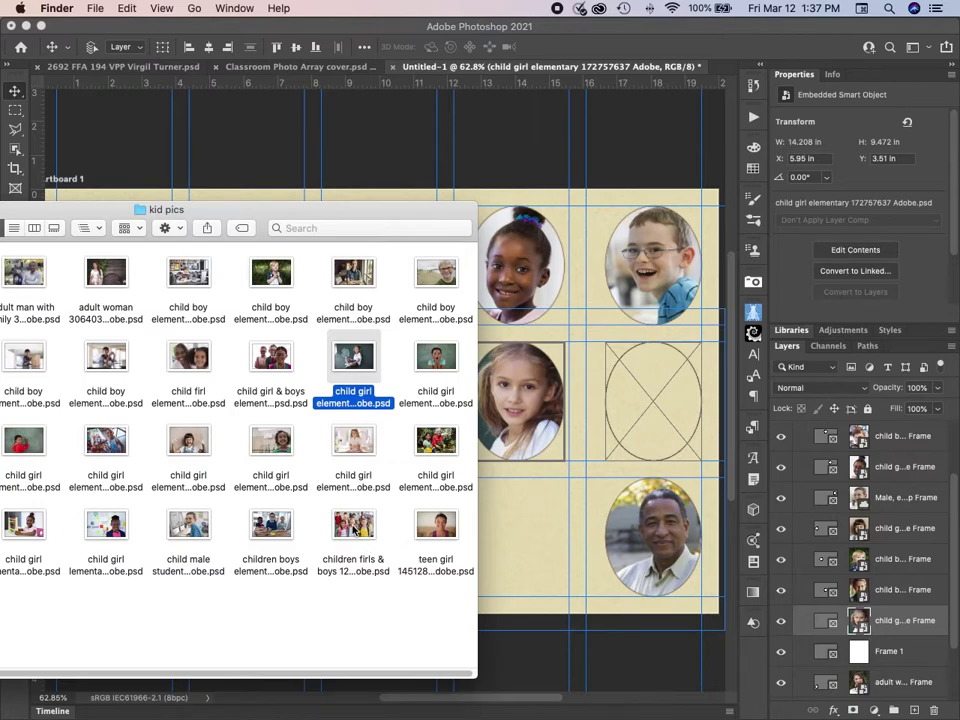
drag(355, 532, 662, 420)
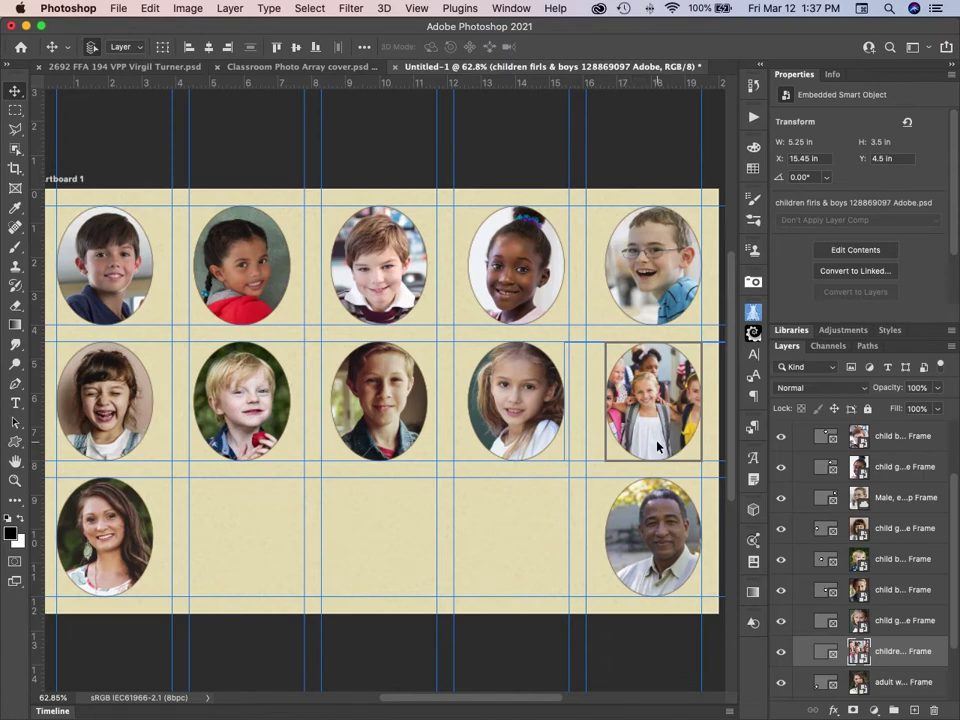
Scale and slide the group photo so one smiling girl's face fills the right middle-row oval.
key(super+t)
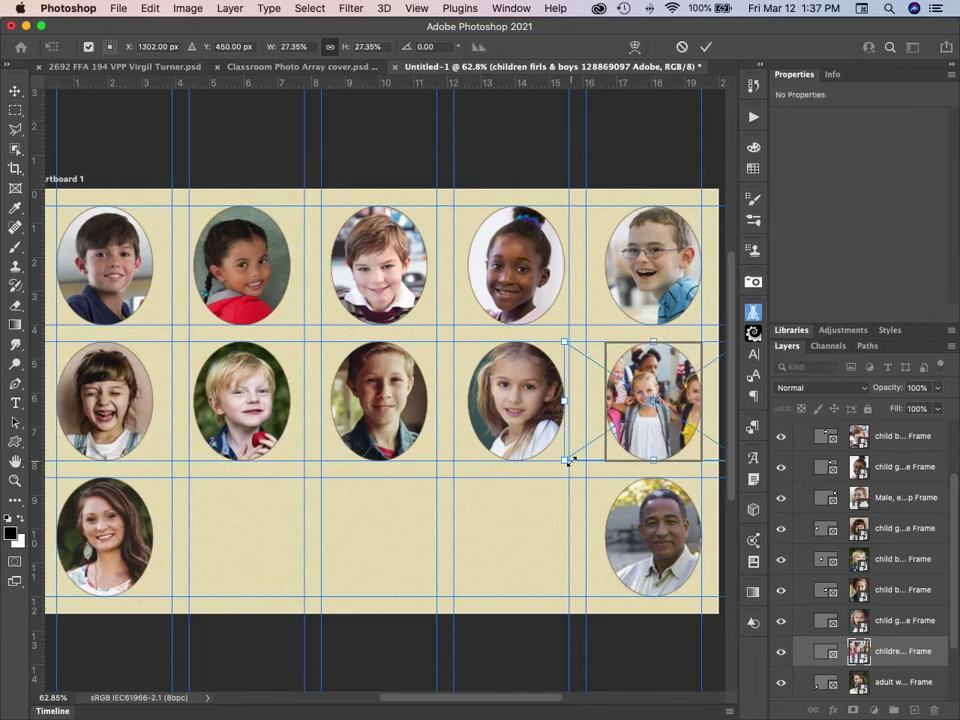
drag(563, 461, 402, 600)
drag(634, 432, 677, 472)
drag(414, 594, 432, 582)
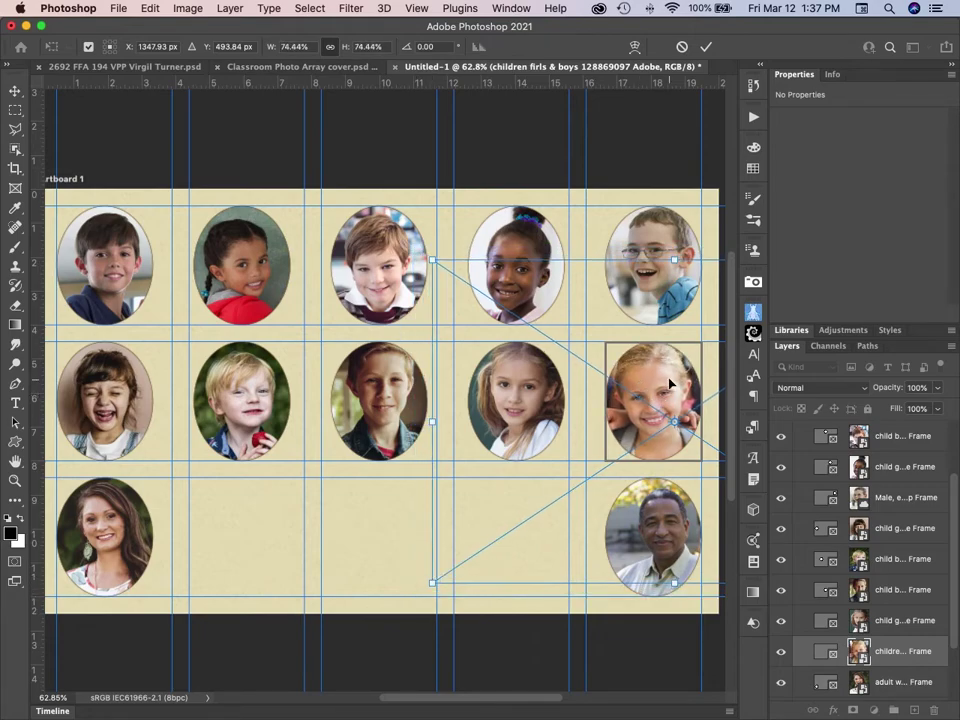
drag(649, 386, 711, 372)
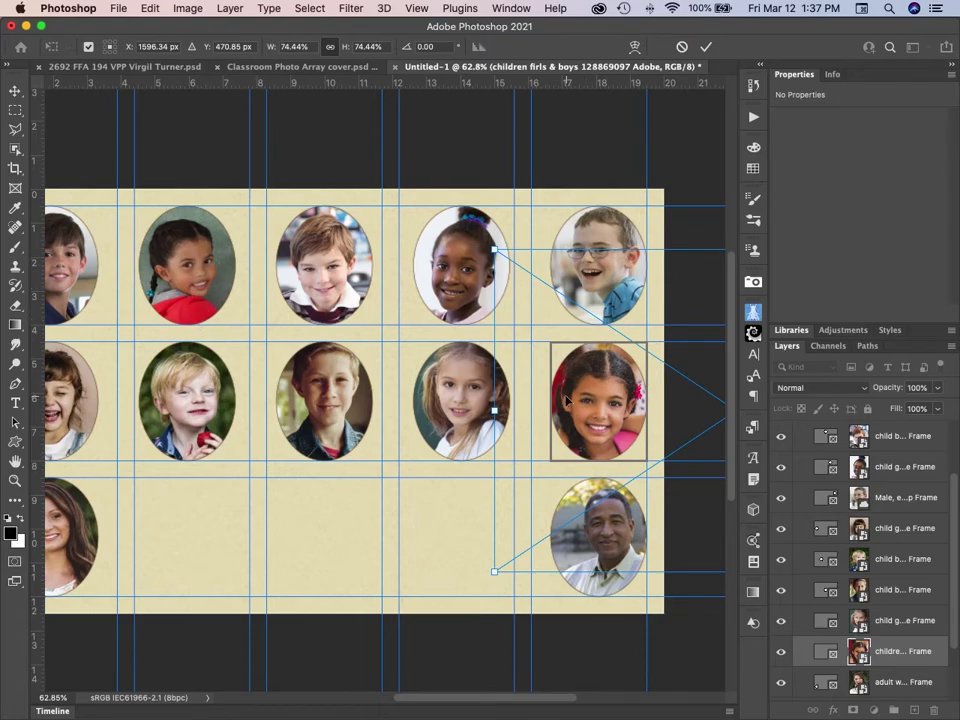
drag(628, 408, 362, 424)
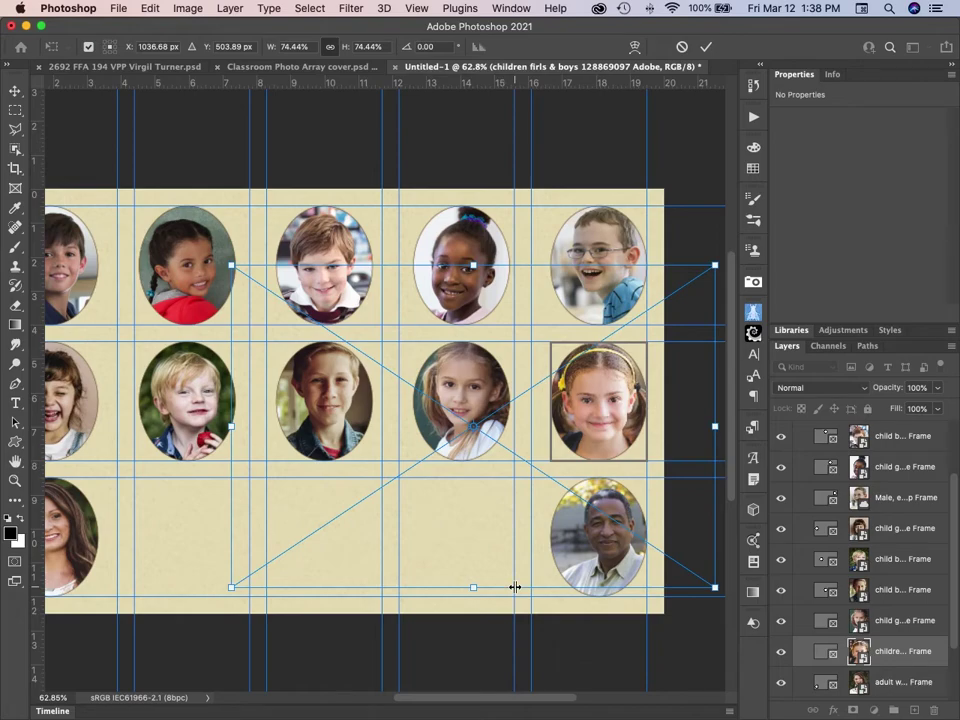
key(Return)
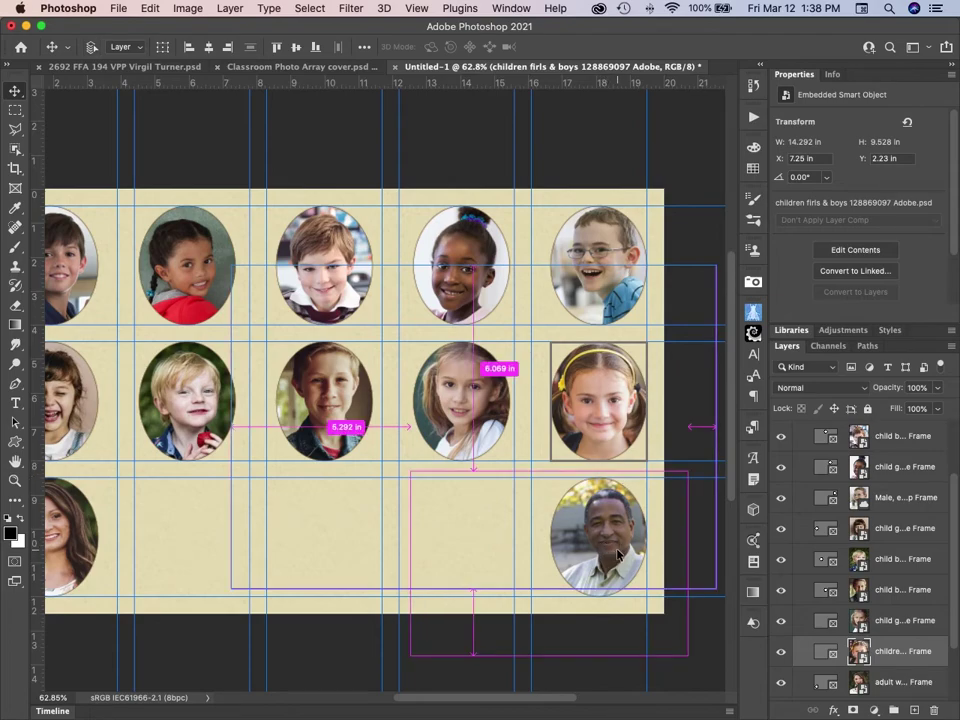
scroll(610, 550, left, 3)
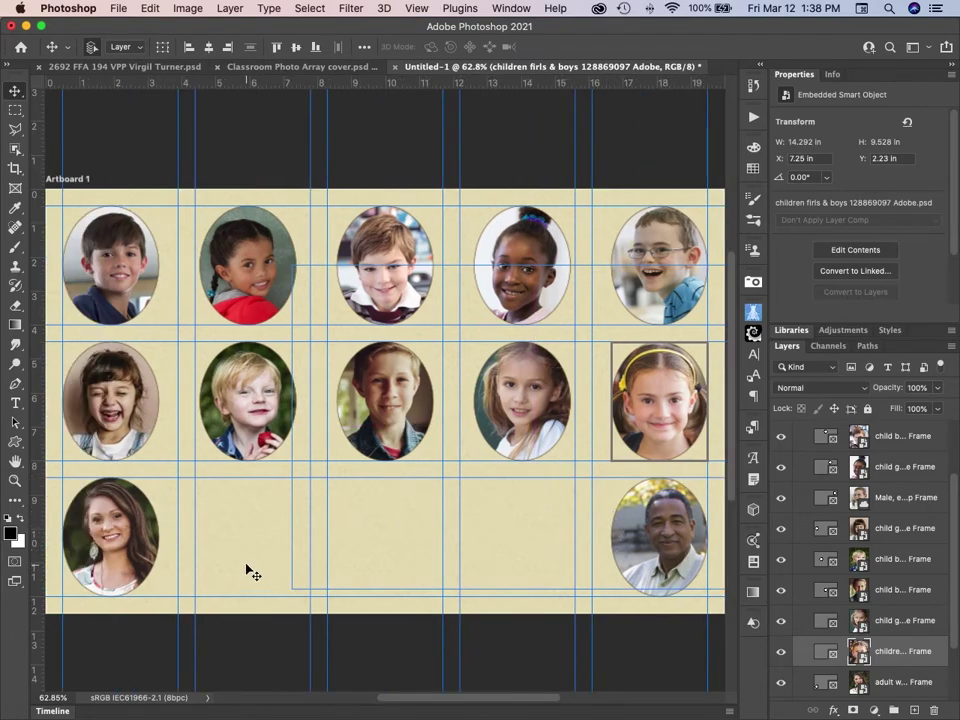
Shrink the woman's and man's frames to 2.61 x 3.22 in and move the man's to X 16.89 in.
click(655, 552)
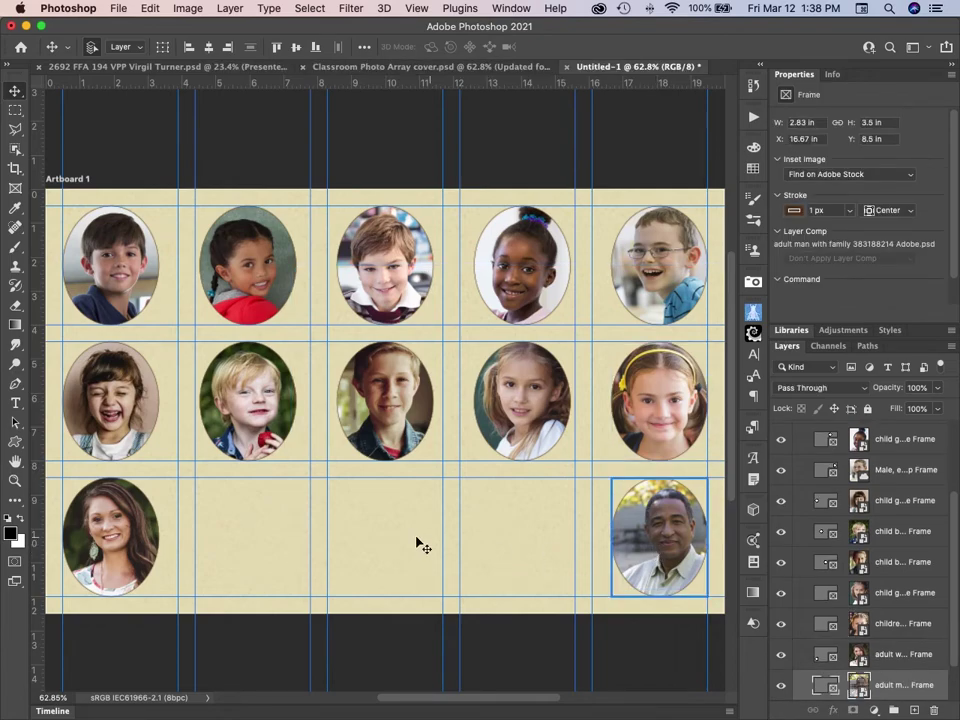
shift+click(128, 543)
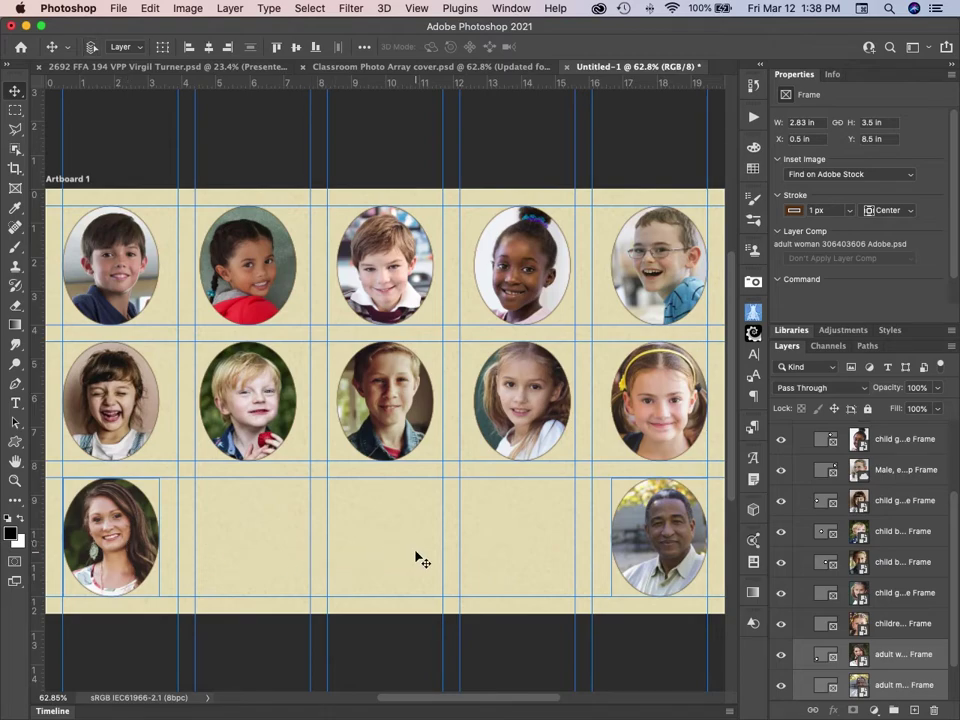
drag(420, 560, 420, 560)
key(super+t)
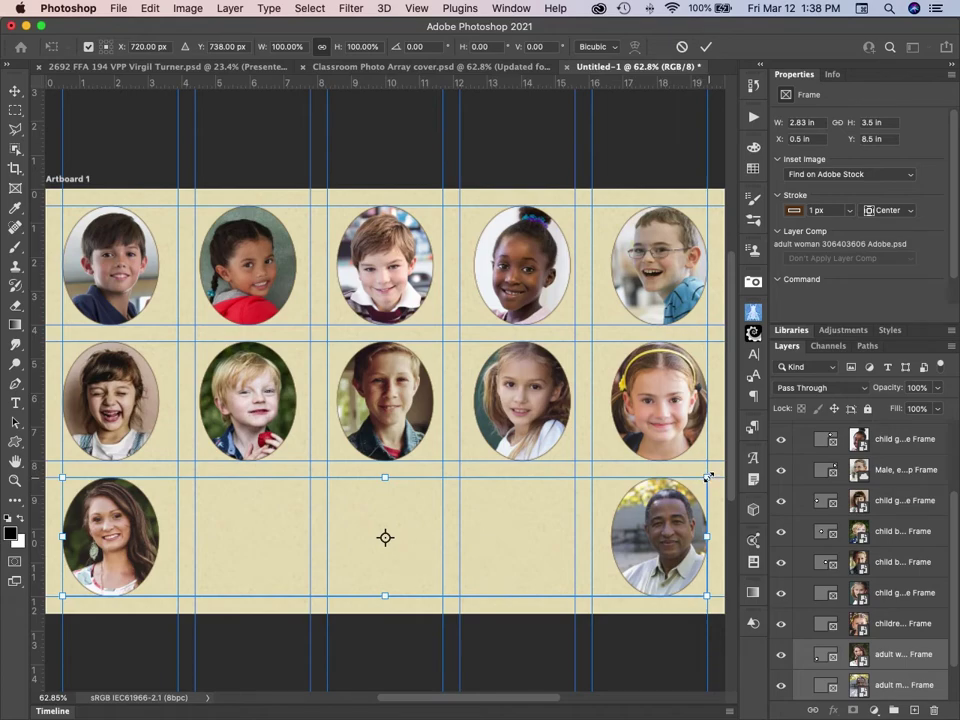
drag(707, 477, 669, 497)
drag(660, 502, 657, 497)
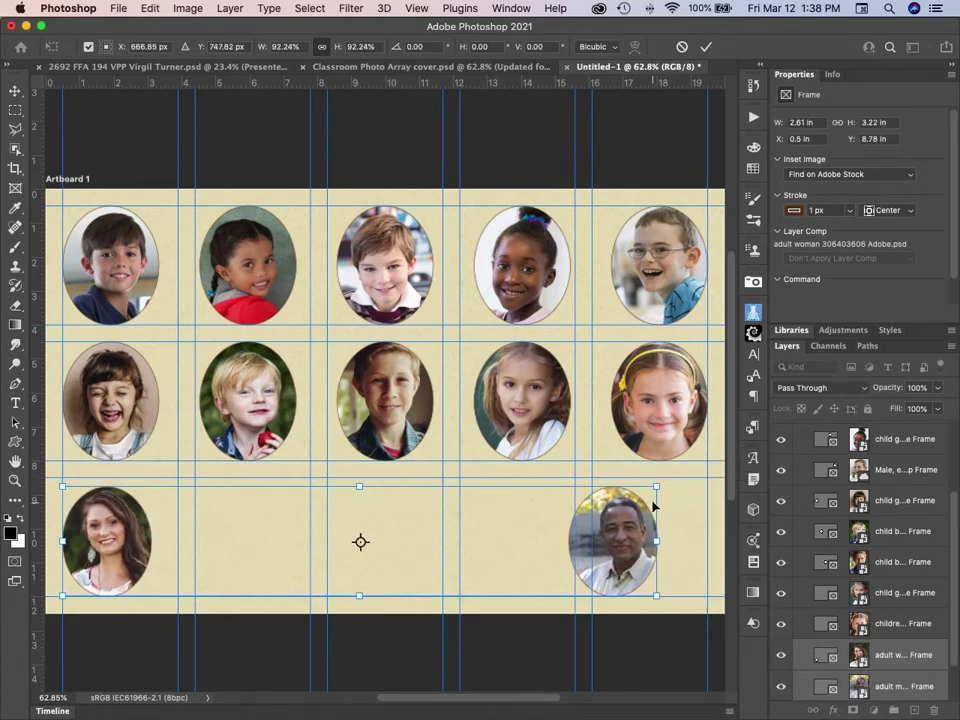
key(Return)
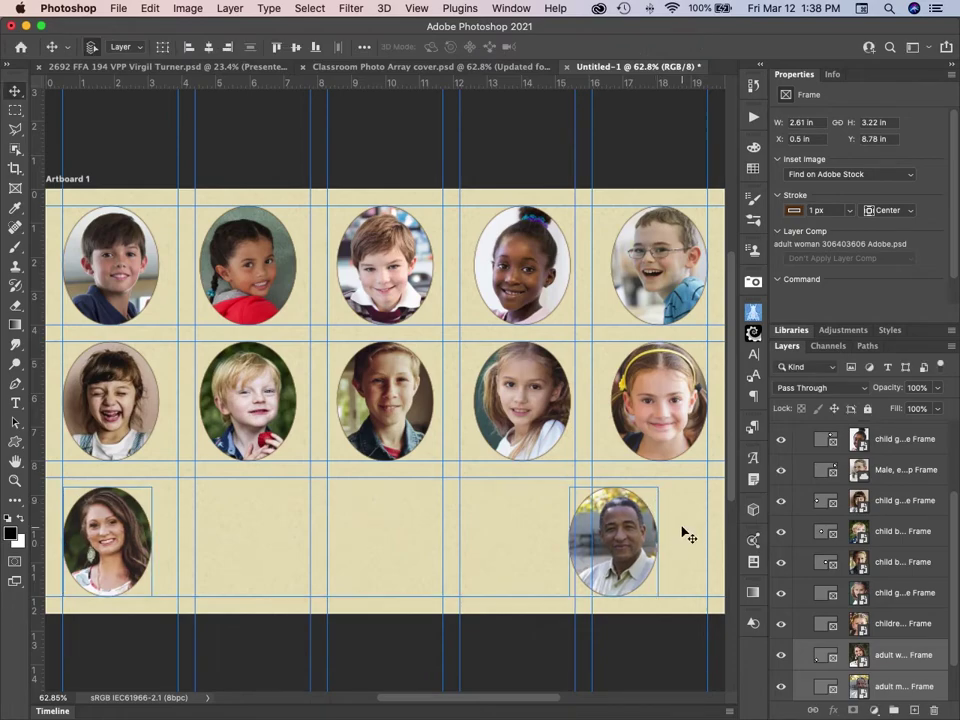
click(681, 533)
drag(637, 538, 683, 540)
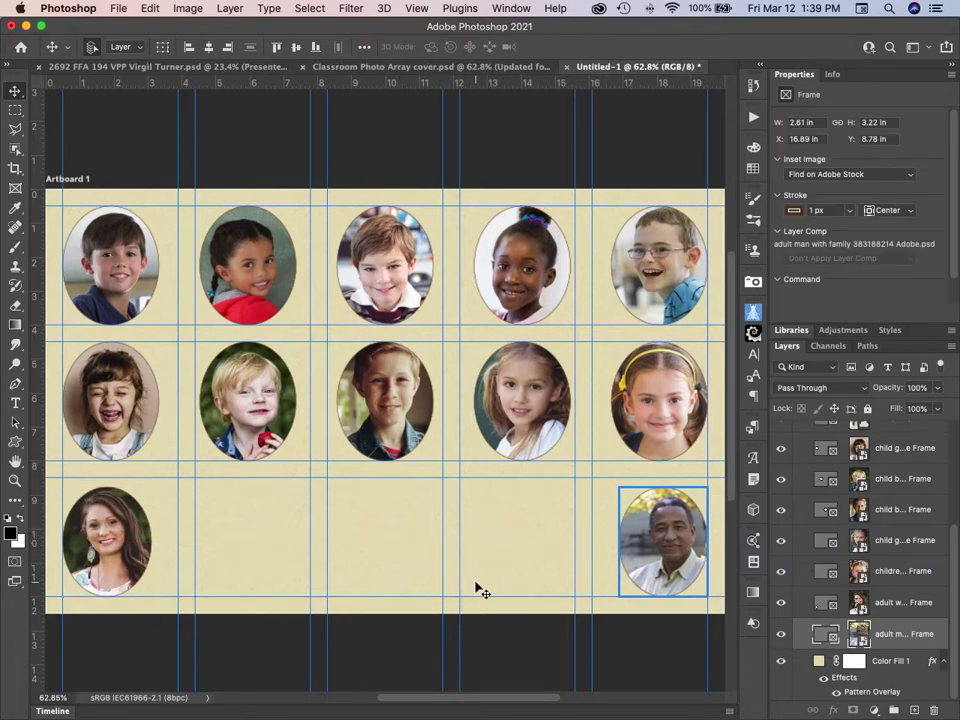
click(648, 645)
key(super+semicolon)
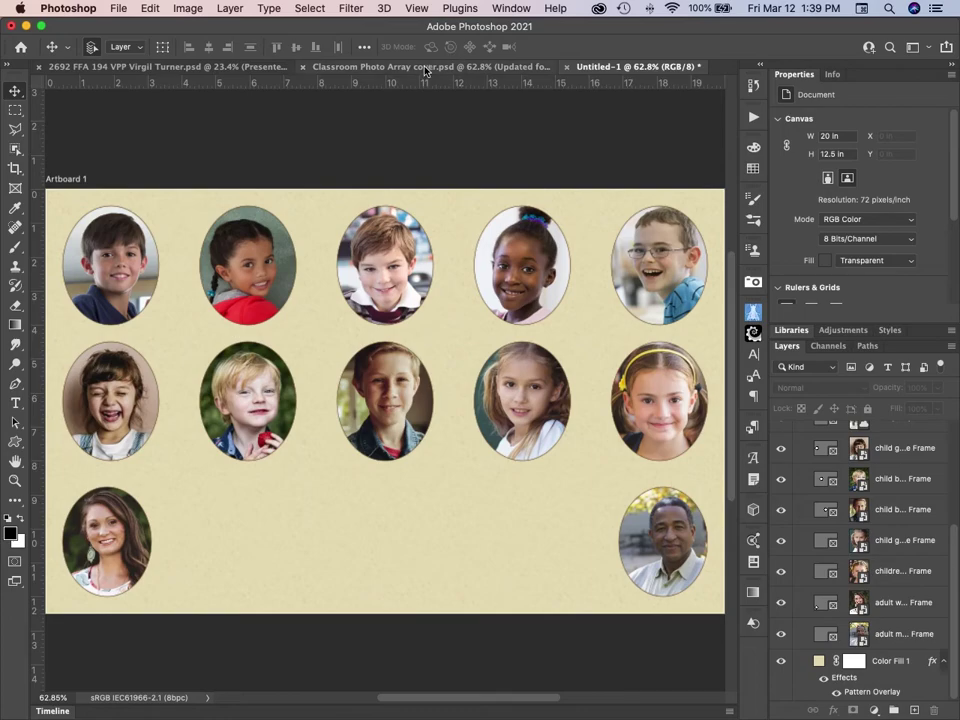
click(340, 66)
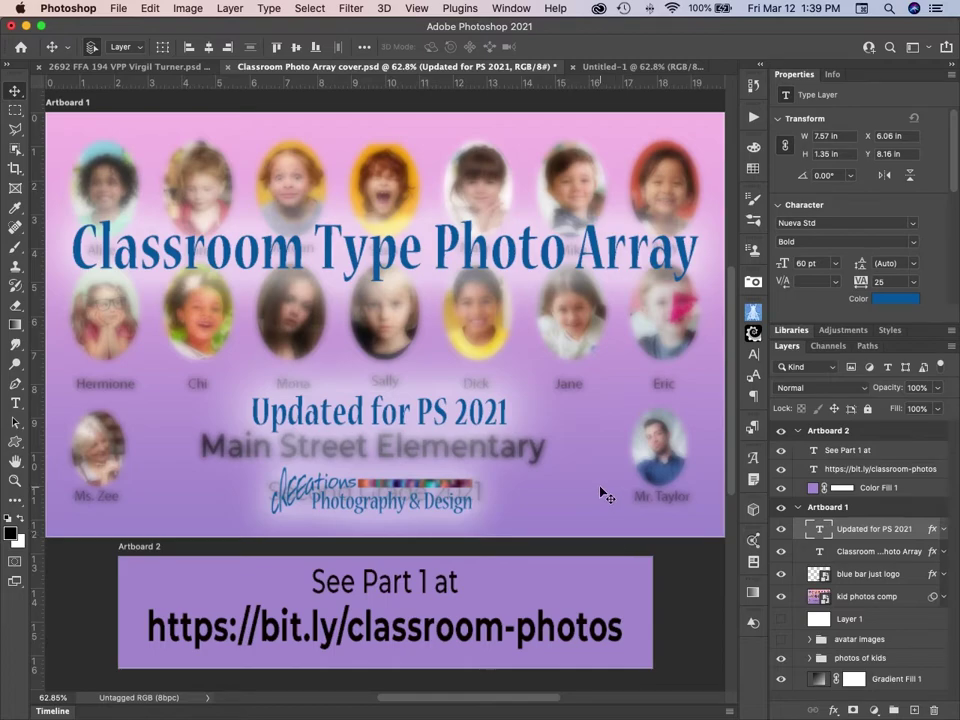
click(622, 66)
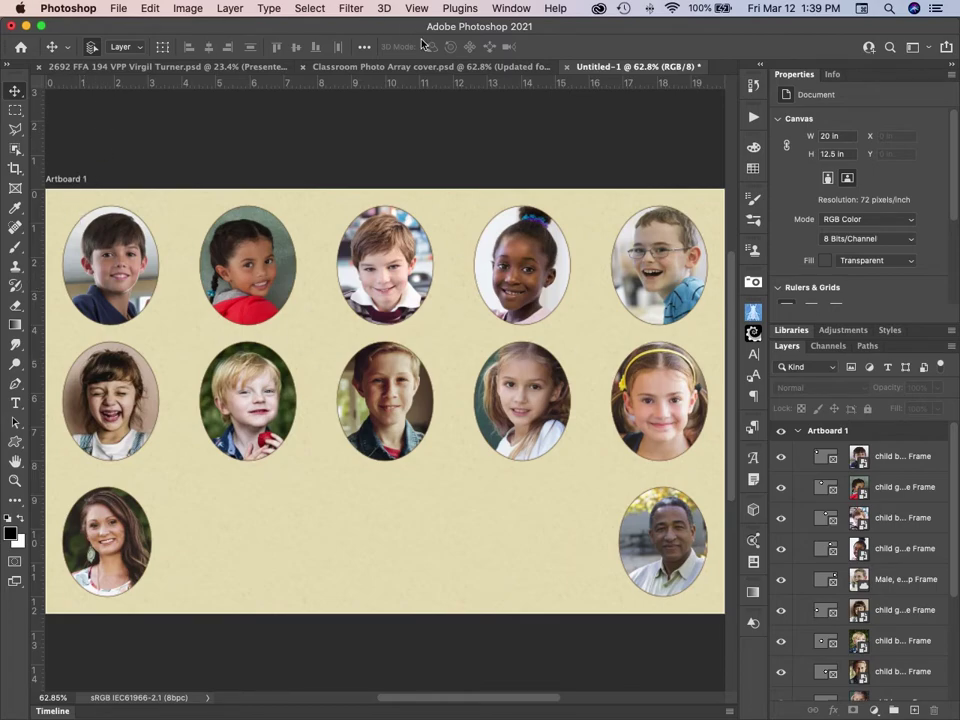
click(405, 67)
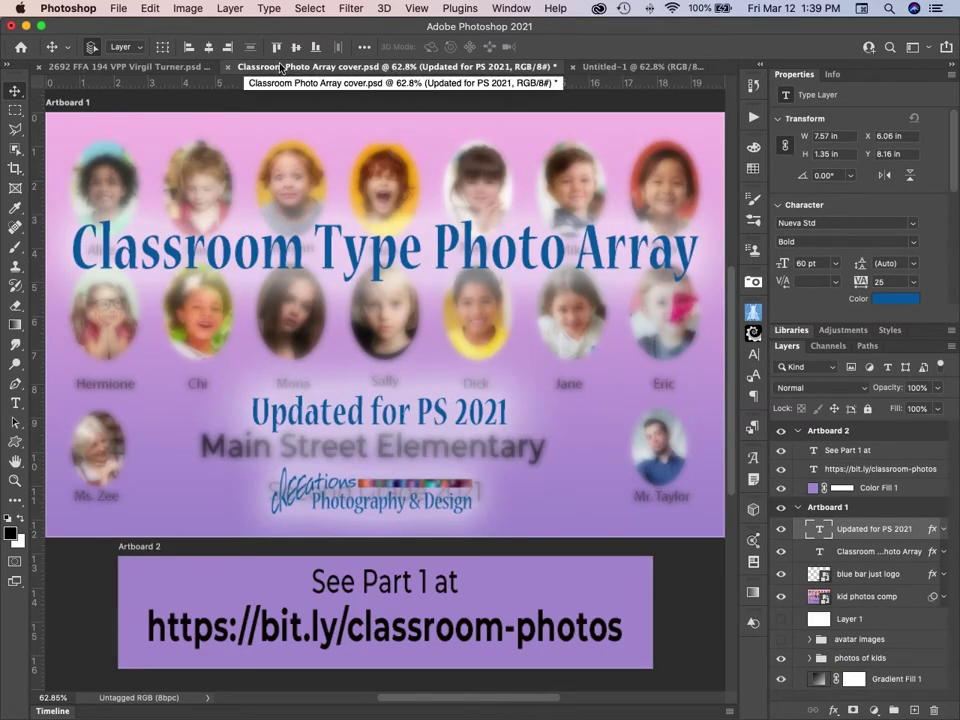
click(182, 68)
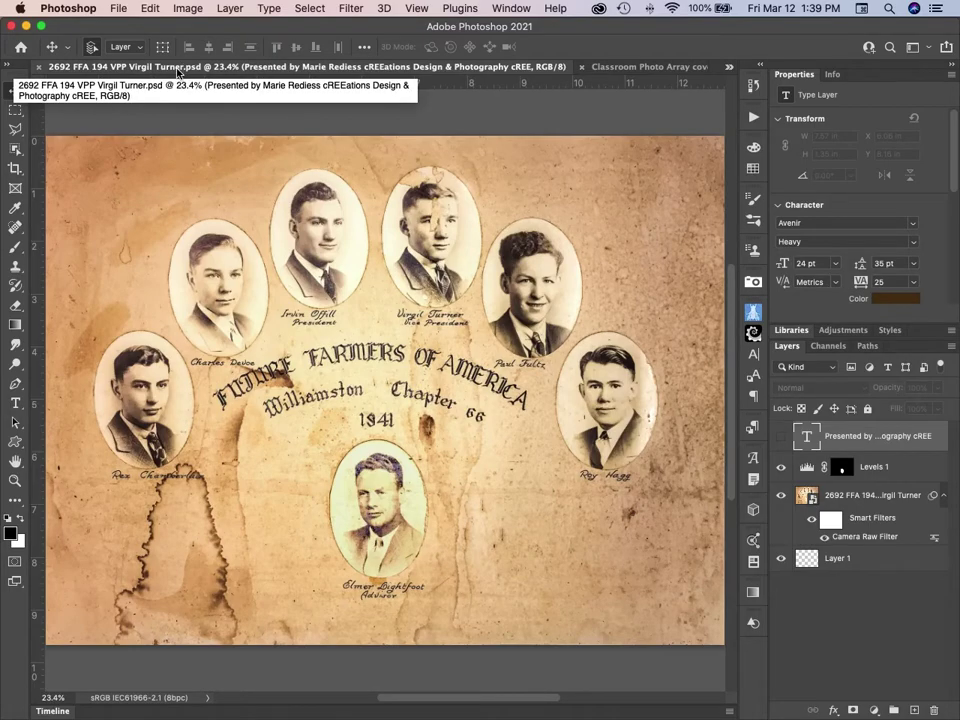
click(610, 67)
click(610, 68)
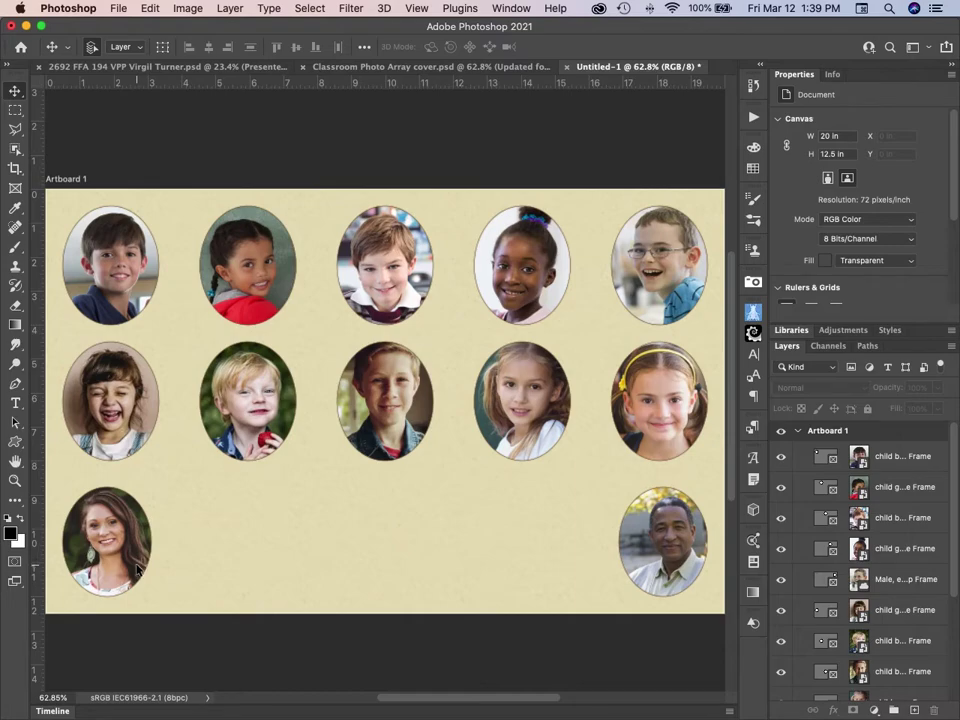
click(111, 420)
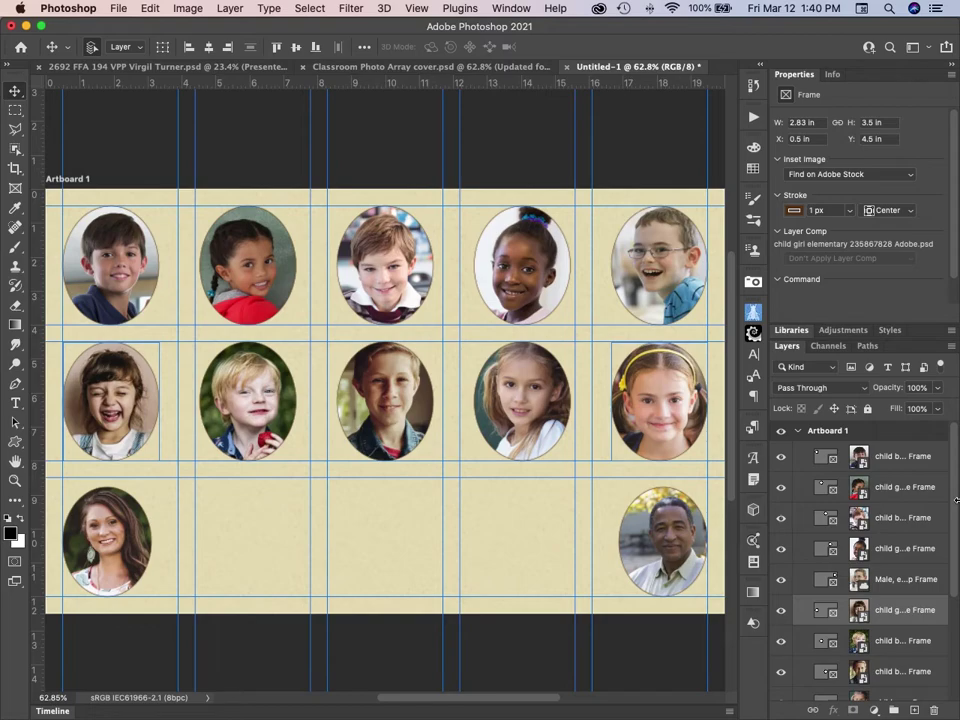
Nudge the selected end ovals of row two down four steps.
key(shift+Down)
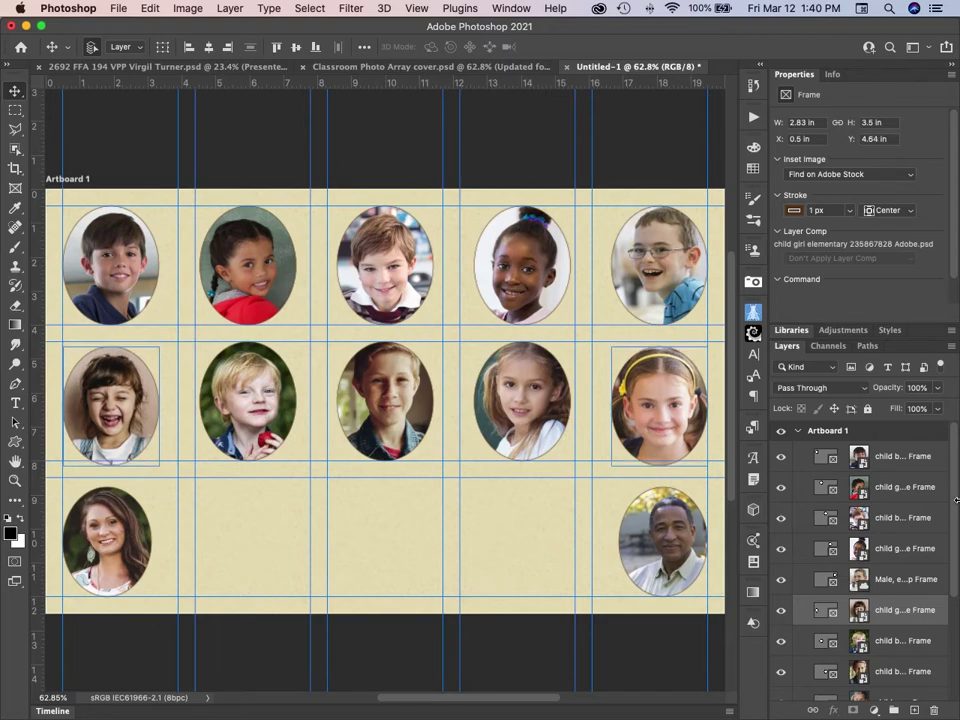
key(shift+Down)
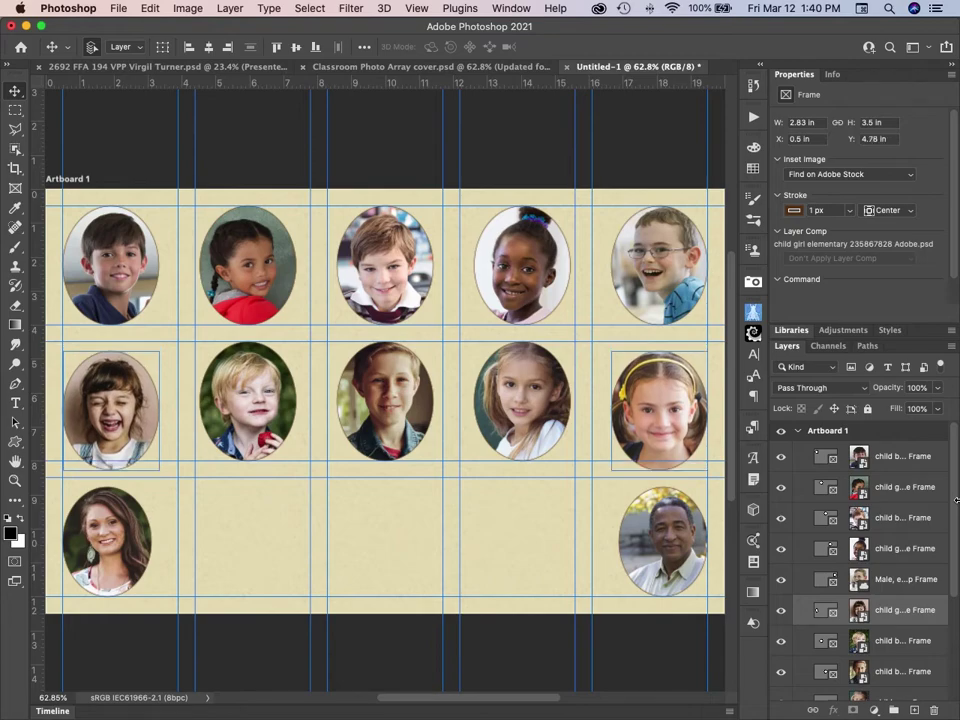
key(shift+Down)
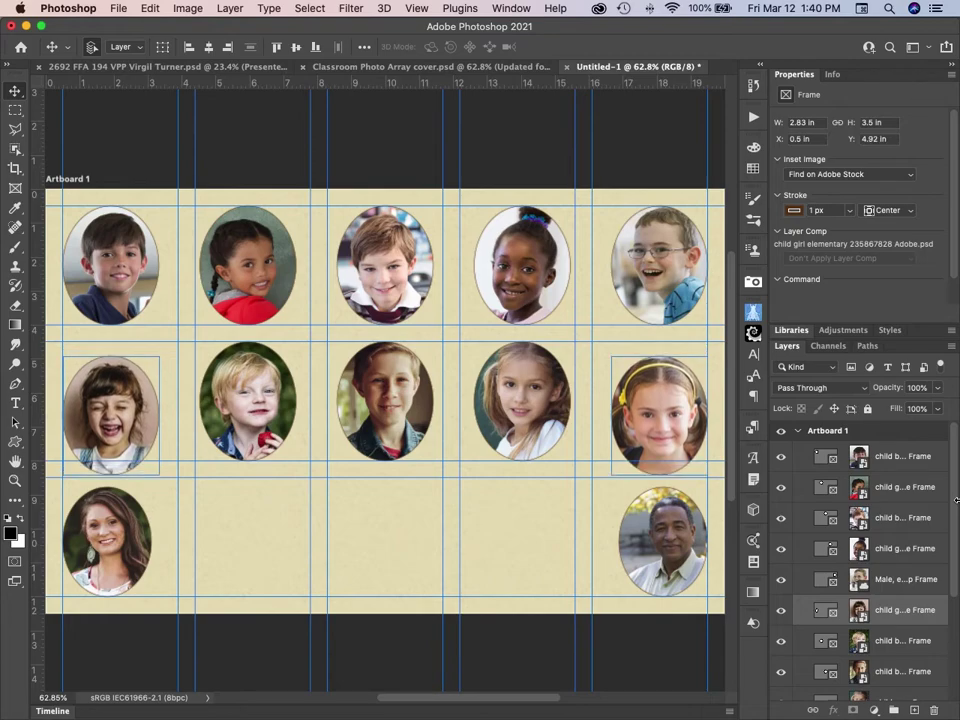
key(shift+Down)
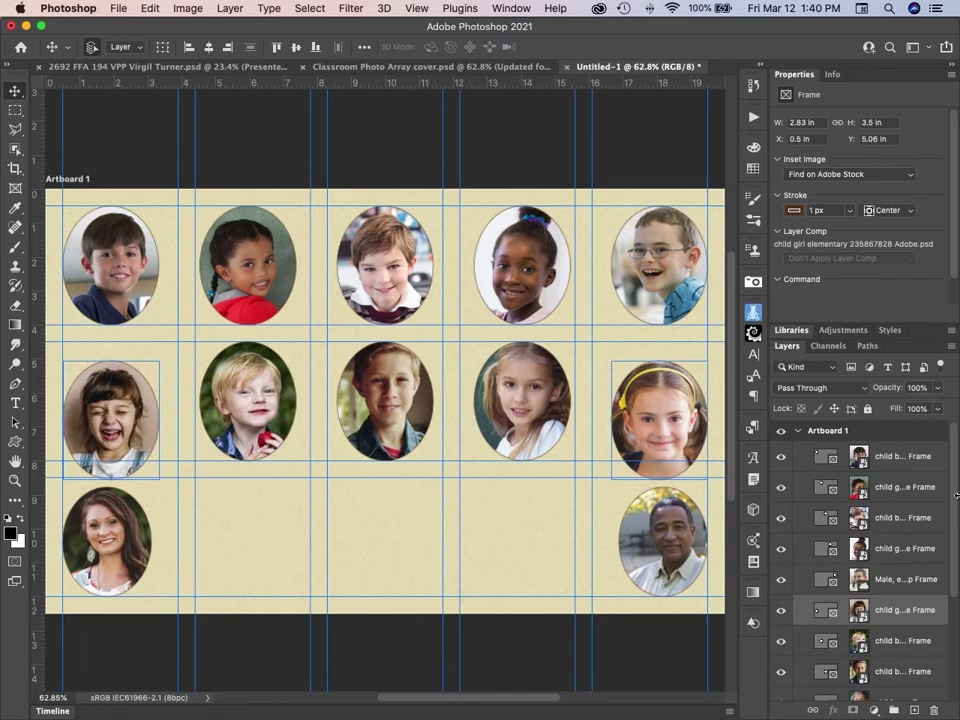
Select the top-left and top-right frames and lower them to Y 1.06 in.
click(627, 265)
shift+click(117, 272)
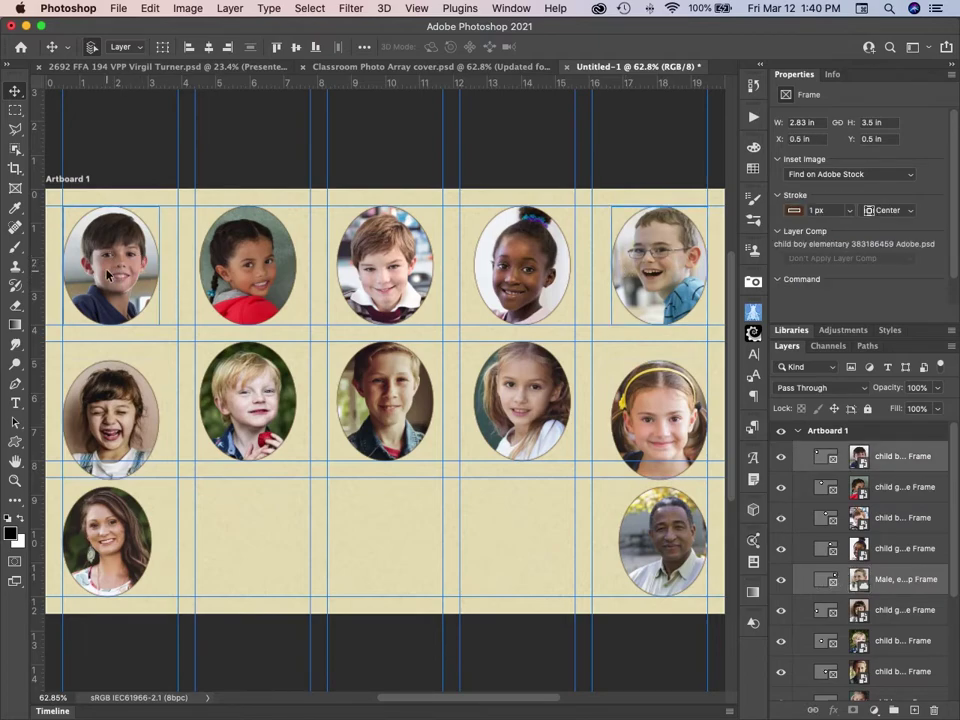
key(shift+Down)
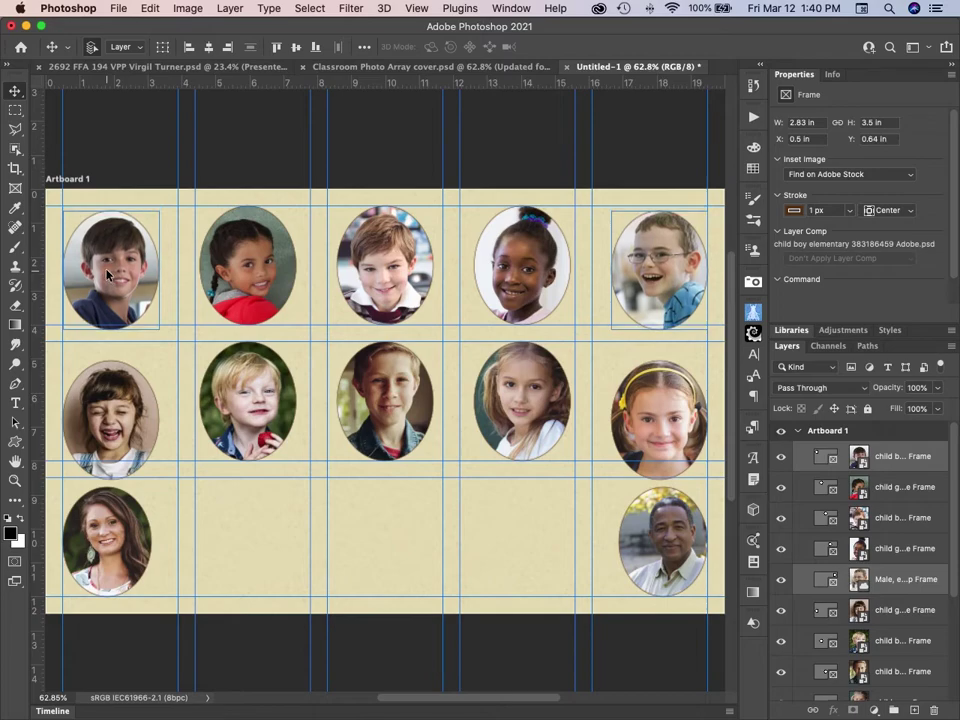
key(shift+Down)
key(shift+Down)
key(shift+Down)
key(shift+Left)
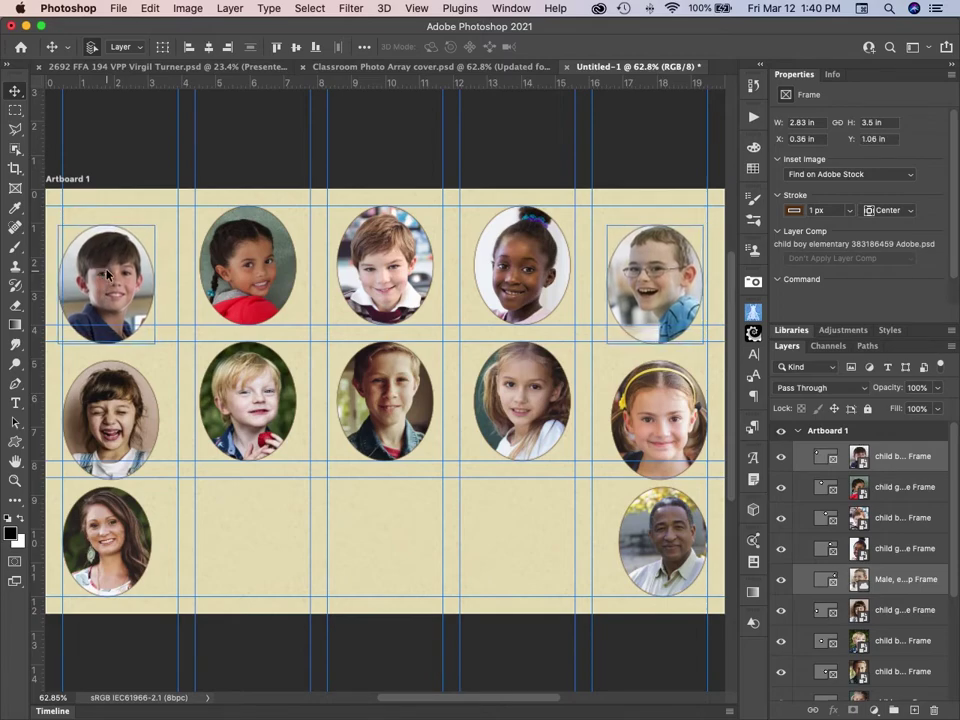
key(super+z)
key(super+z)
key(super+z)
key(super+z)
key(super+z)
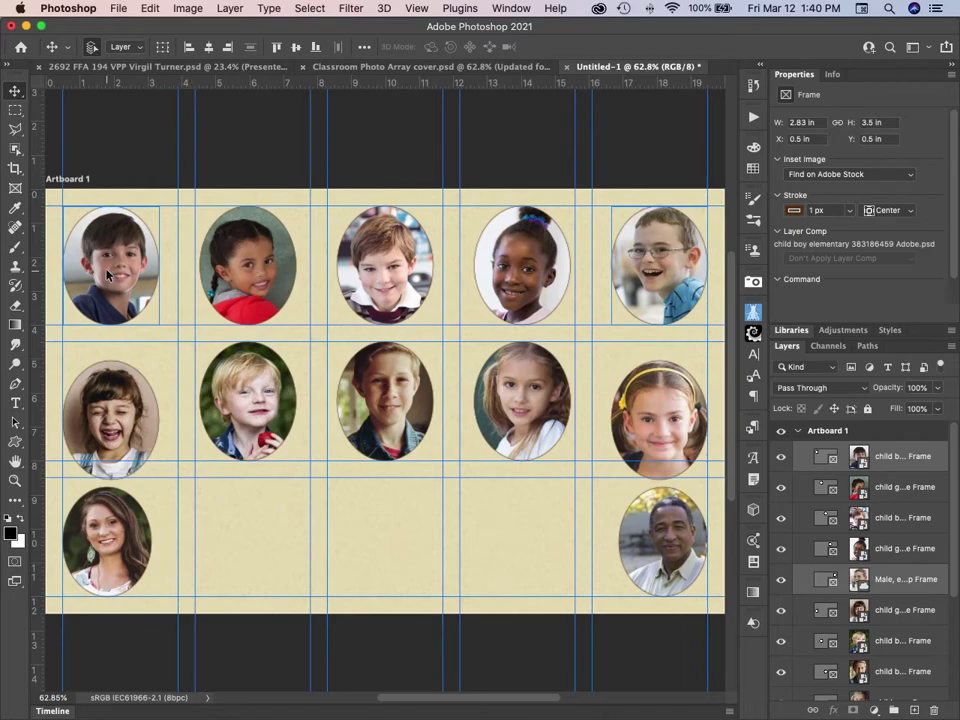
key(shift+Down)
key(shift+Down)
key(shift+Down)
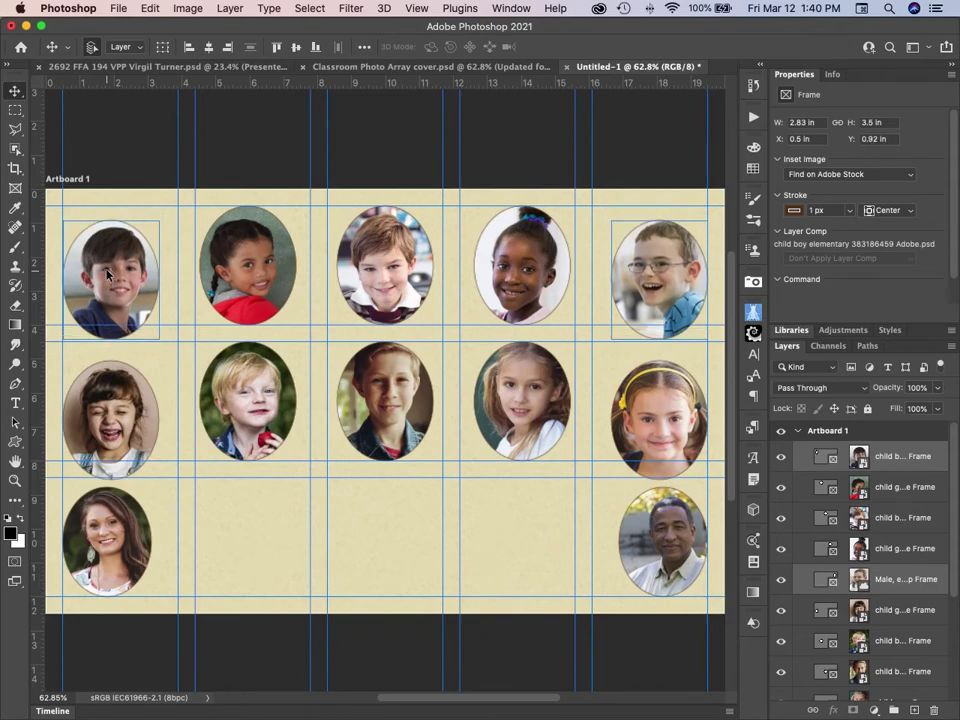
key(shift+Down)
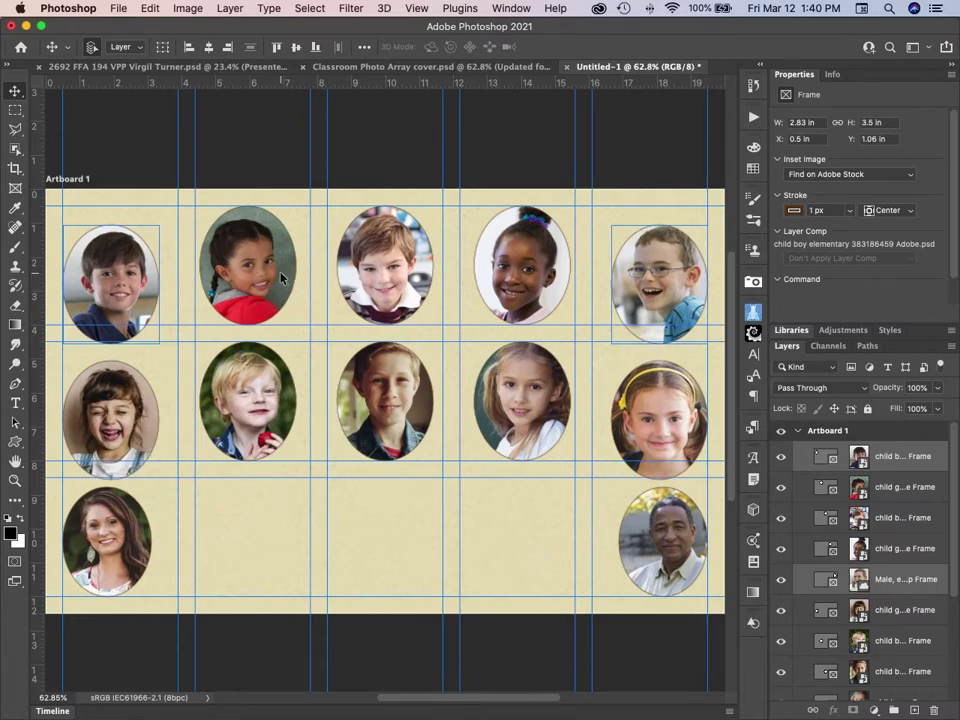
Select the column 2 and column 4 frames in the top two rows and shift them down to Y 0.78 in.
click(247, 272)
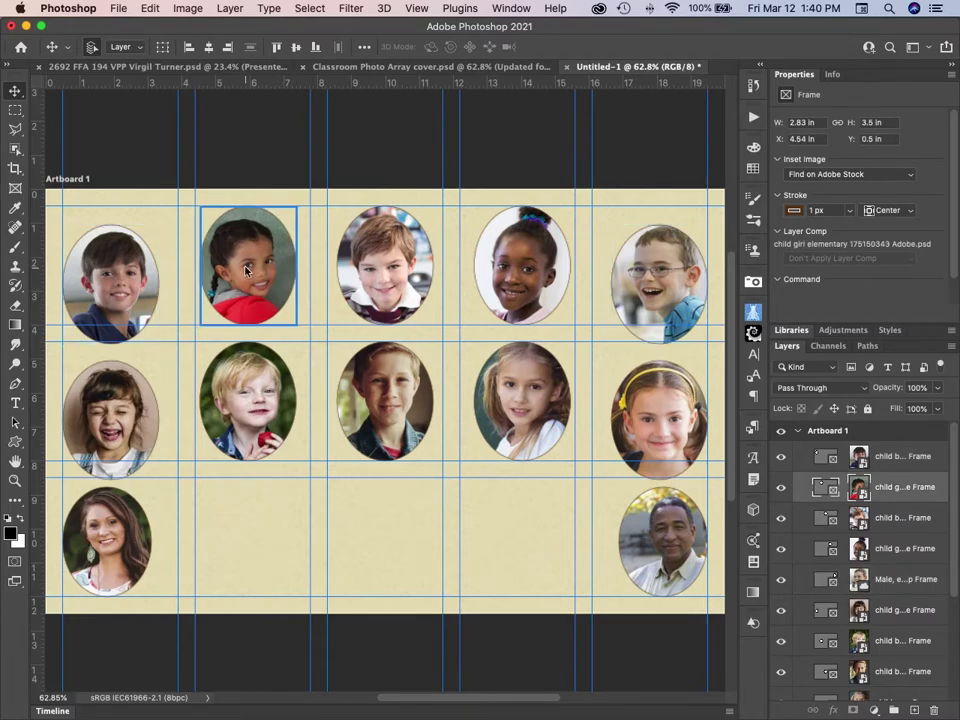
key(super)
shift+click(525, 273)
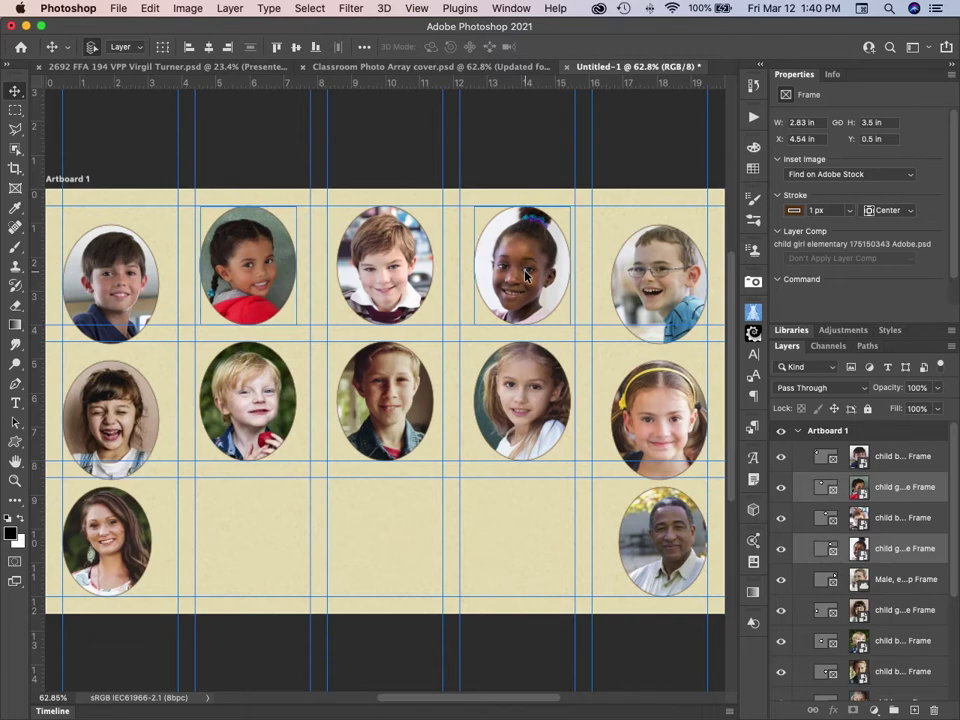
shift+click(210, 352)
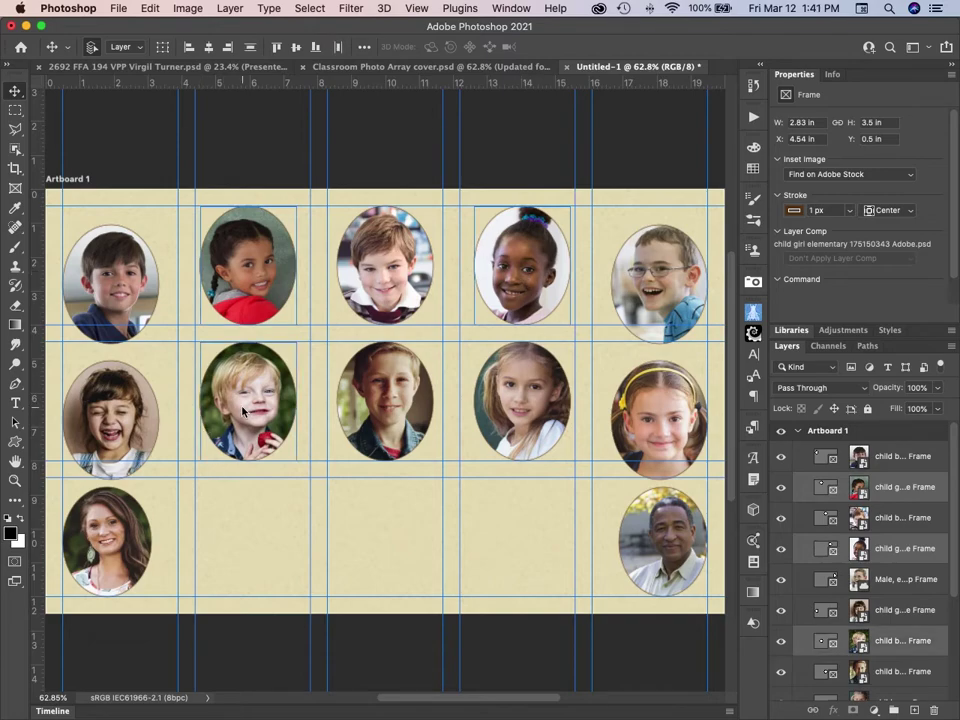
shift+click(537, 410)
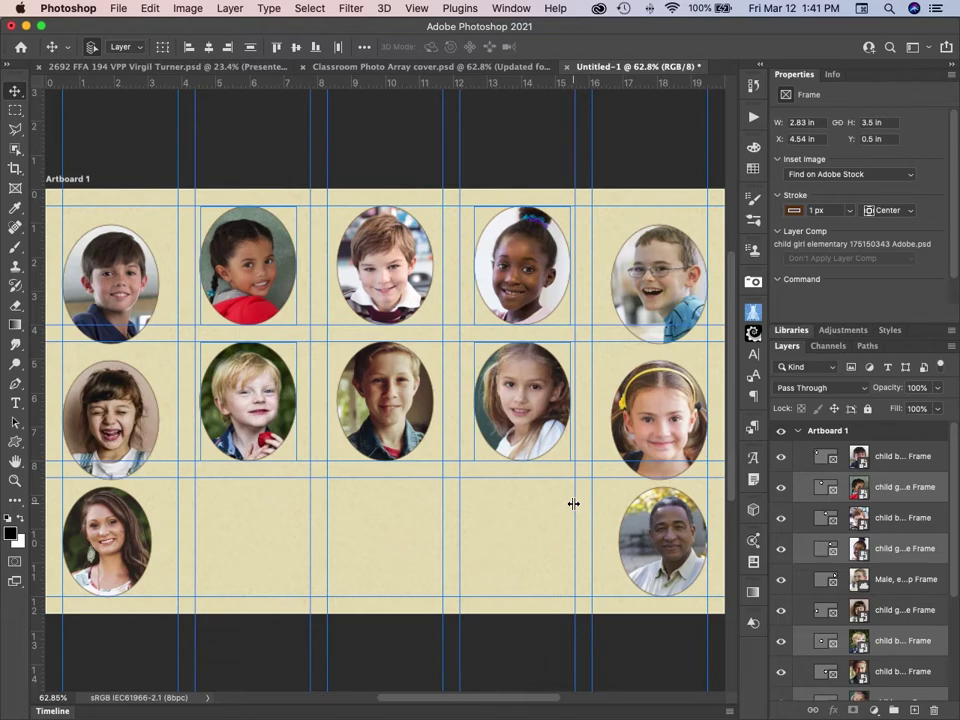
key(shift+Down)
key(shift+Down)
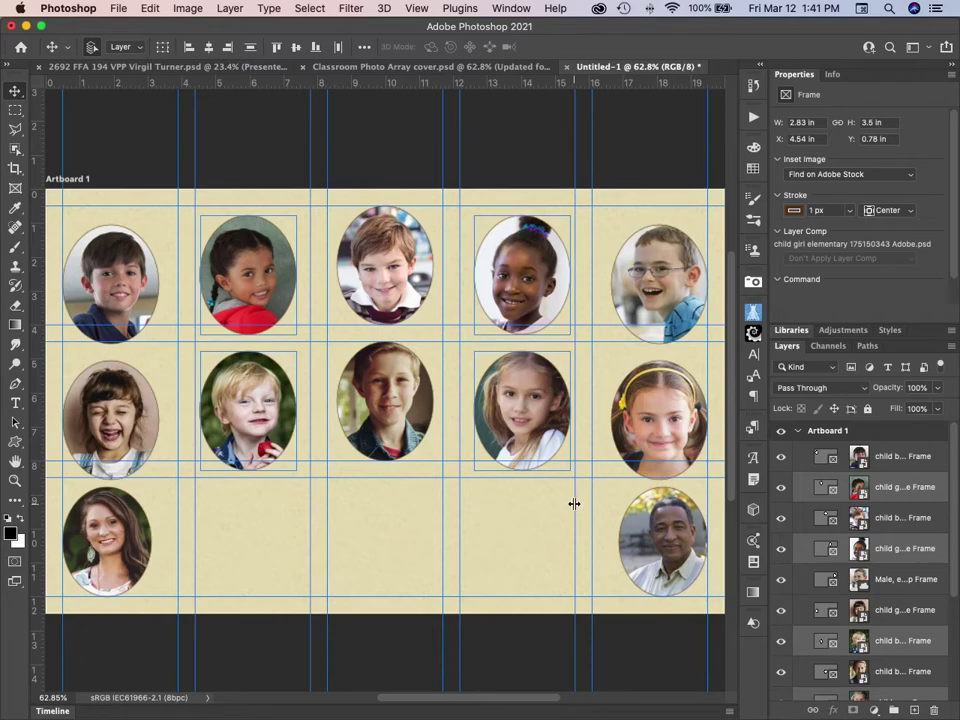
drag(574, 582, 571, 581)
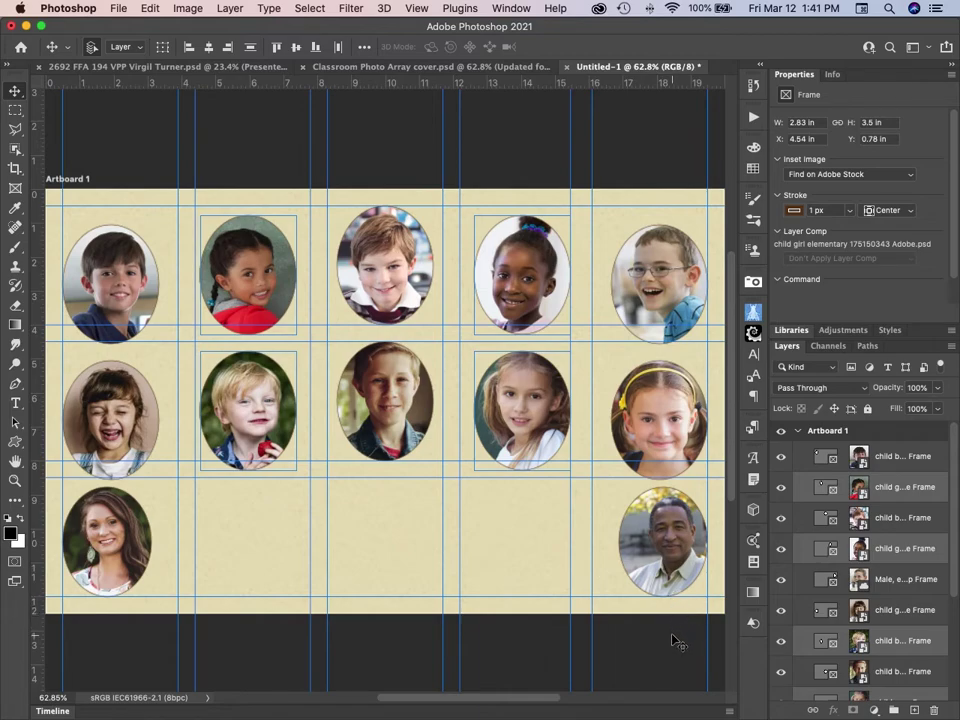
key(super+z)
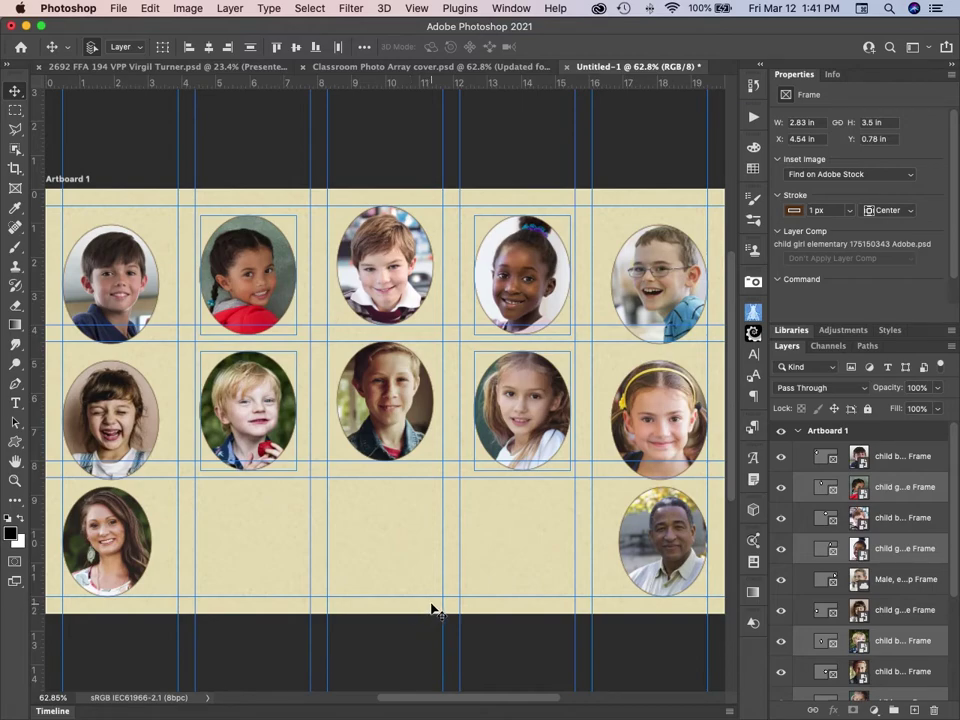
Add centred text 'Williamston Elementary' in the bottom row, fixing the 'Willaimston' typo.
key(t)
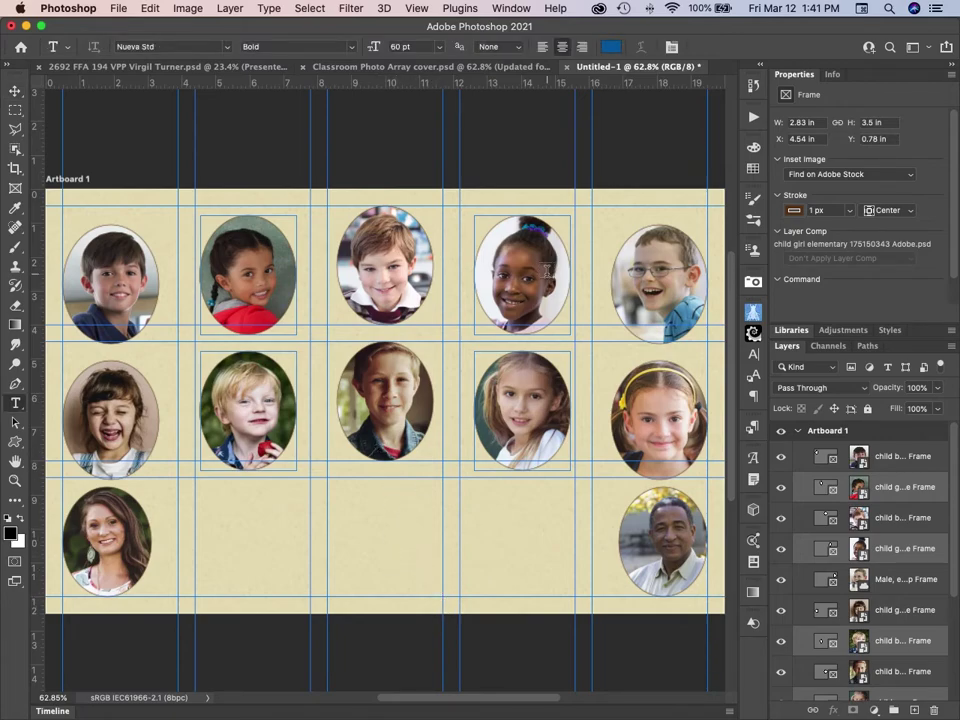
click(560, 46)
click(378, 521)
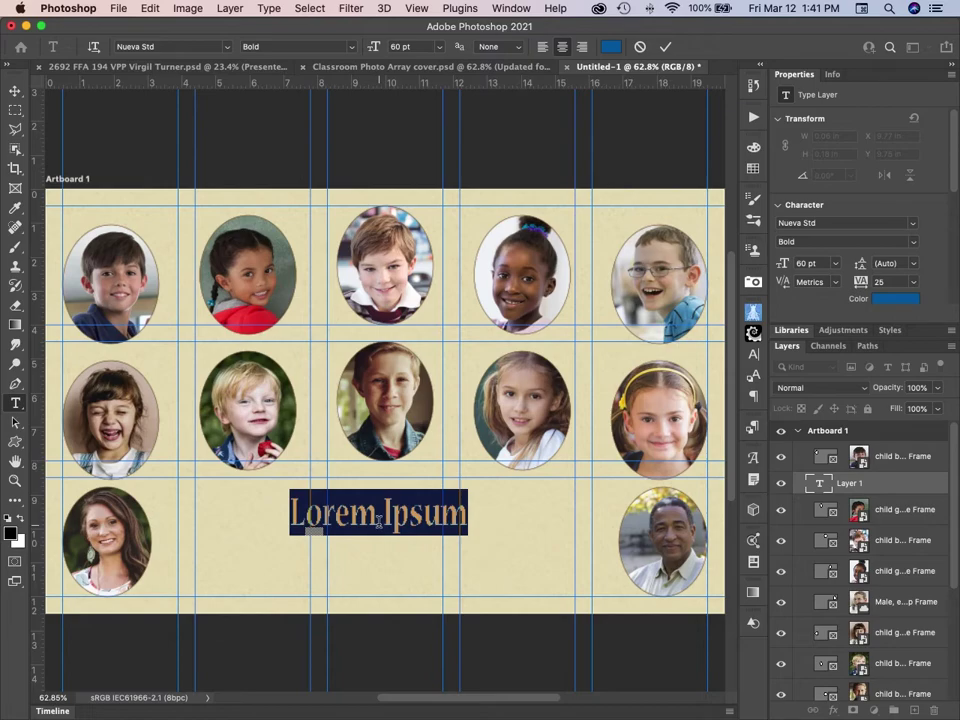
text(Willa)
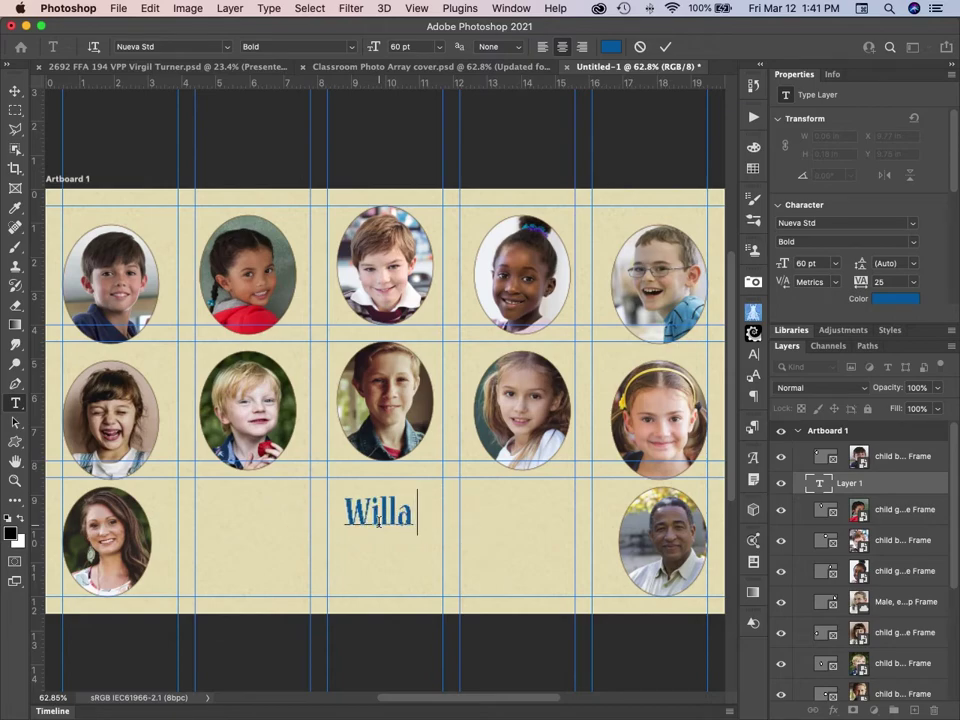
text(ims)
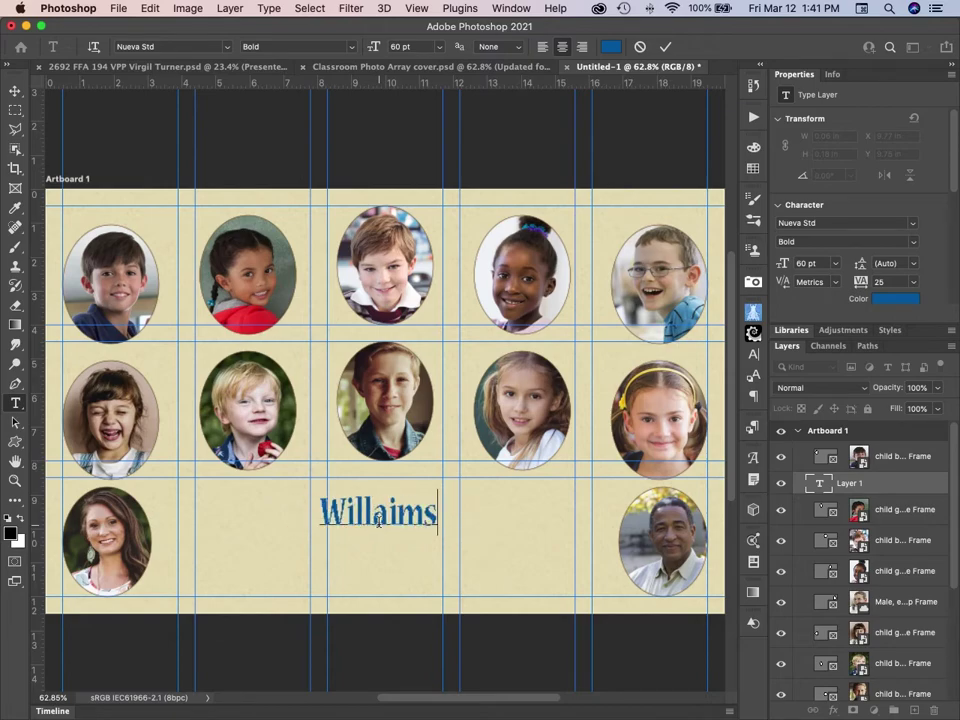
text(ton)
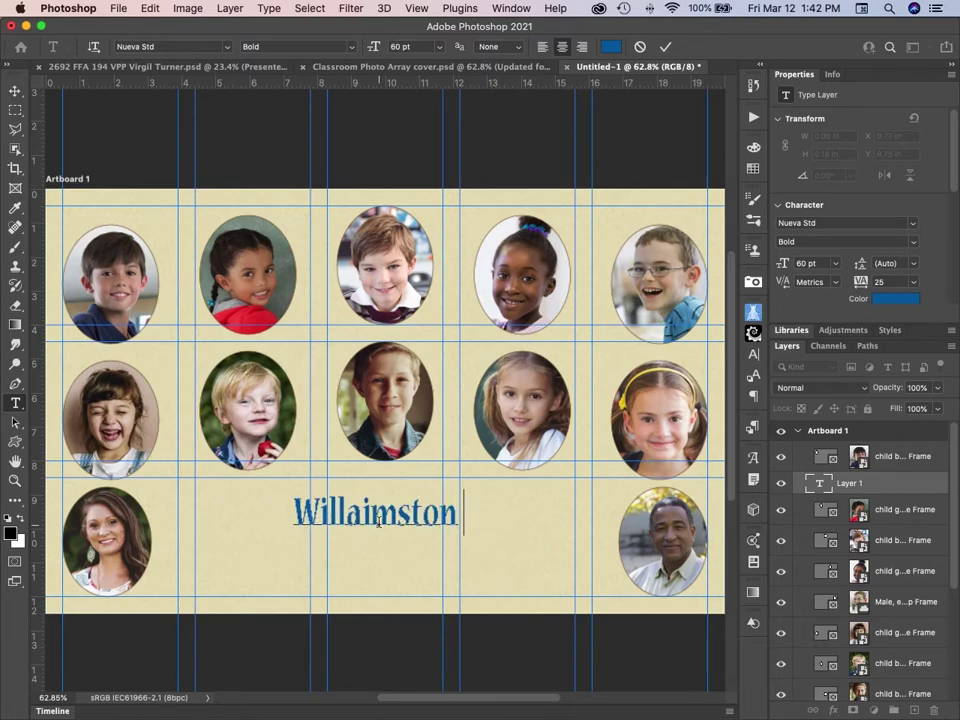
text( Eleme)
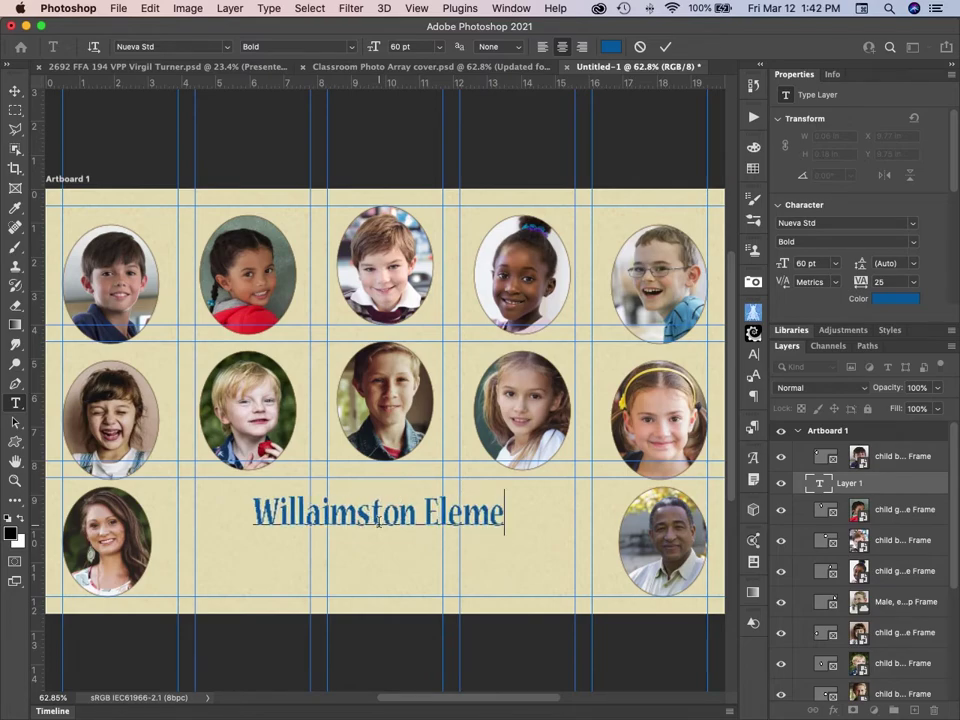
text(ntary)
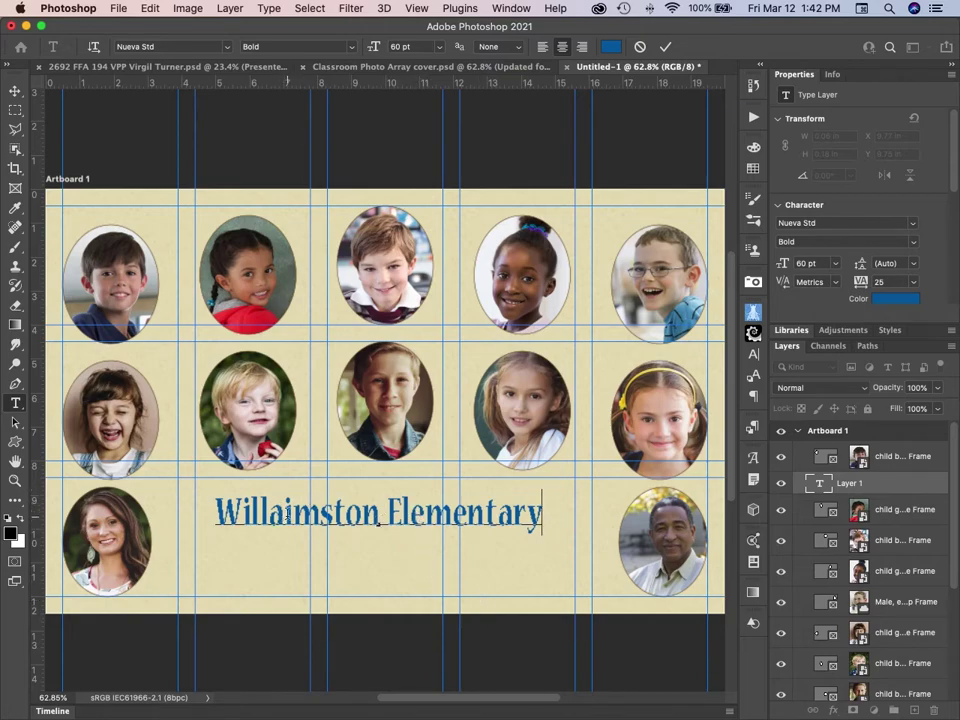
drag(293, 514, 273, 520)
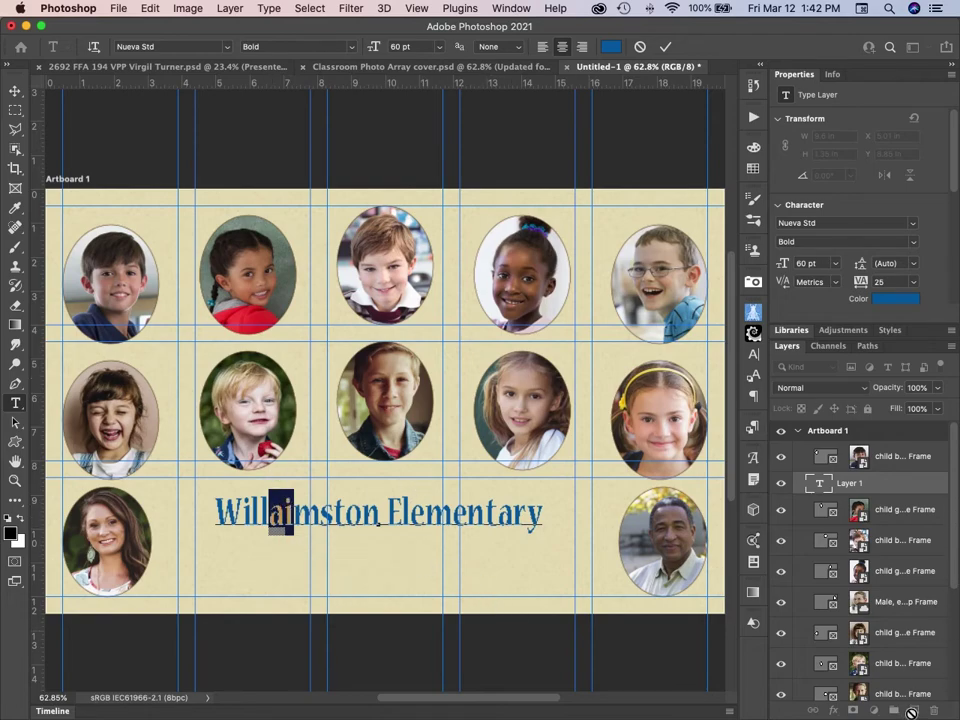
text(ia)
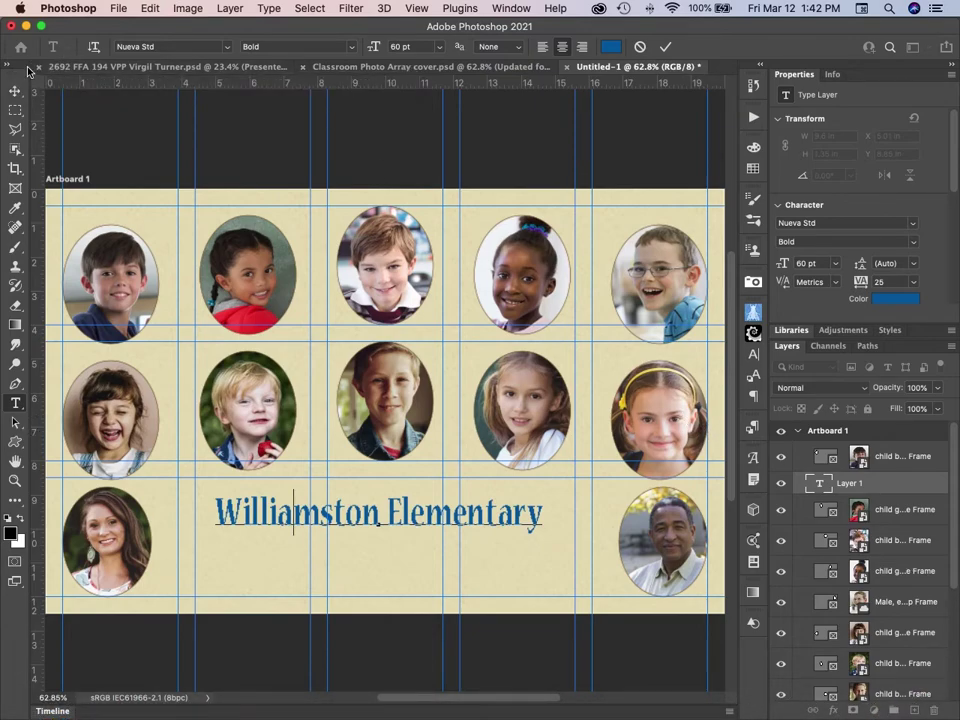
click(665, 48)
click(665, 46)
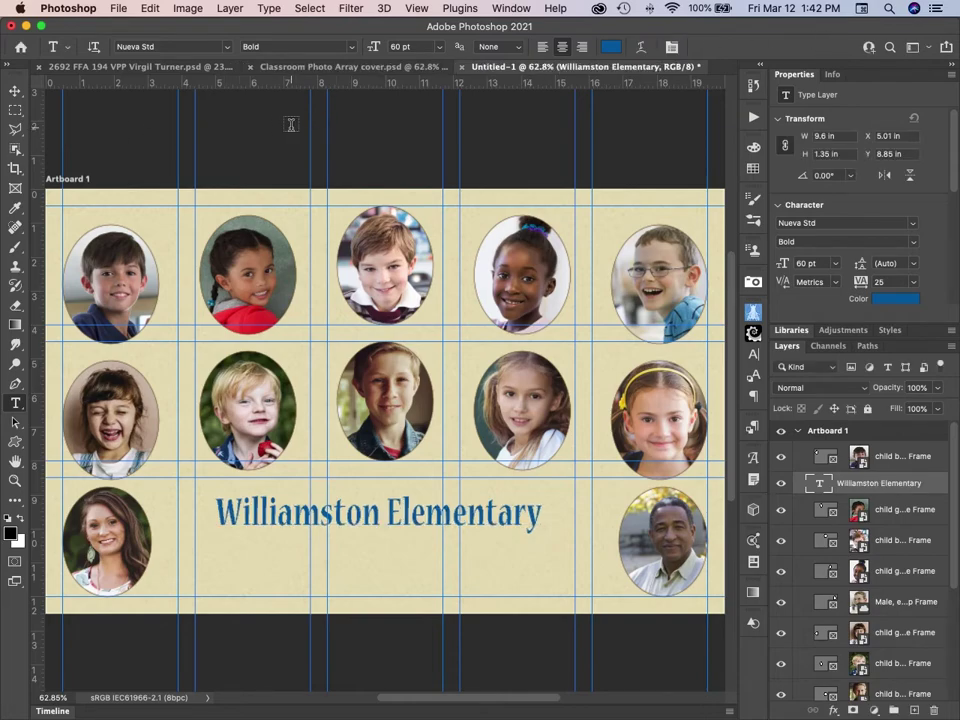
Set the title to Myriad Pro at 72 pt and nudge it slightly right and down.
click(15, 93)
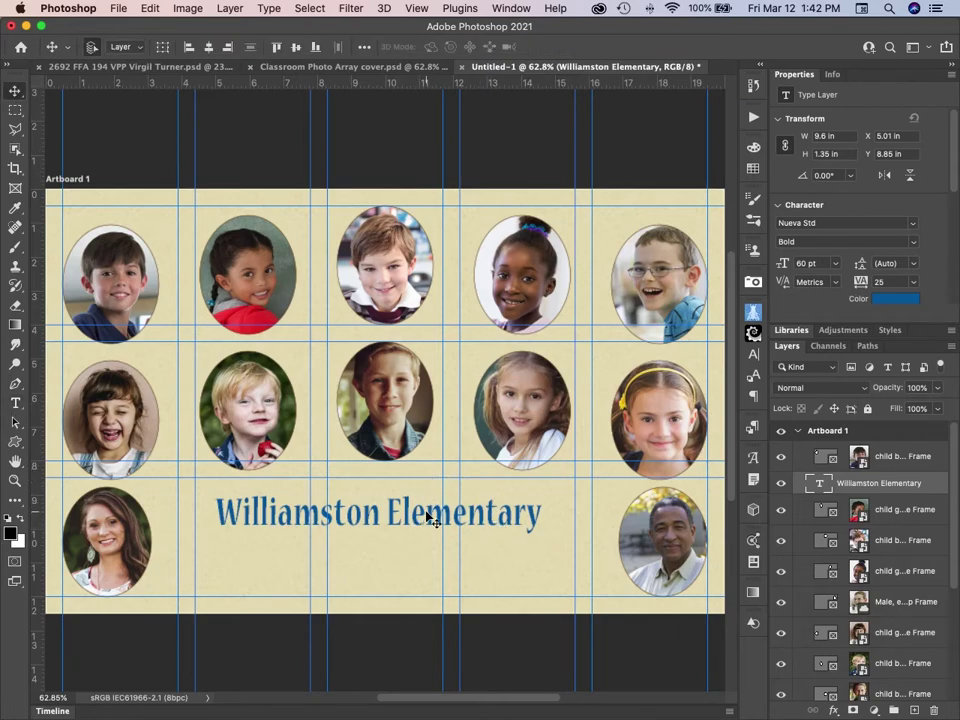
click(912, 223)
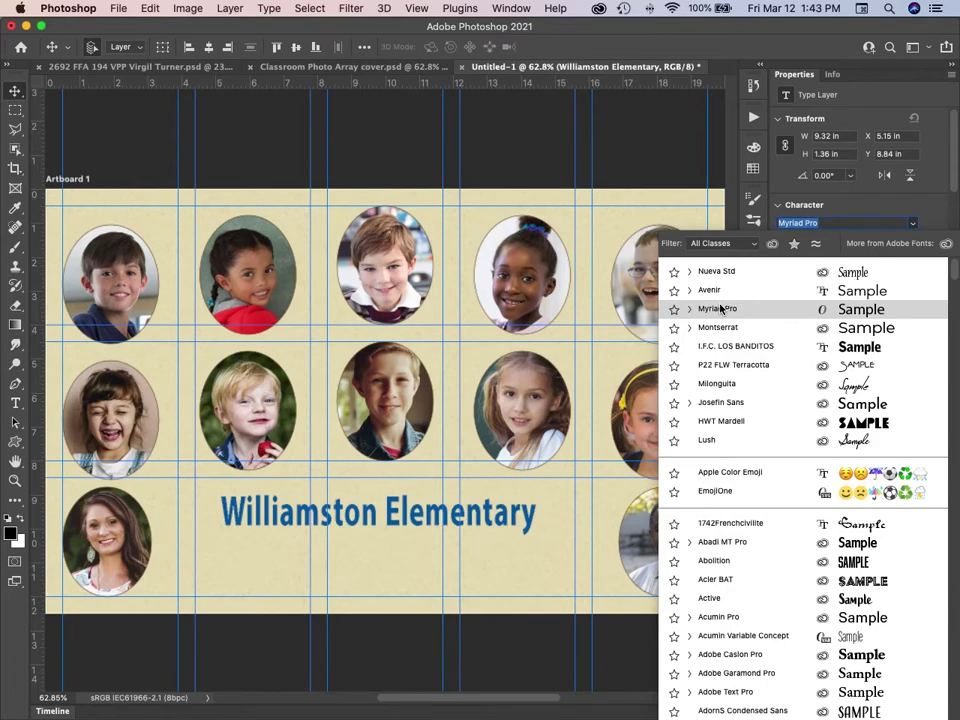
click(720, 309)
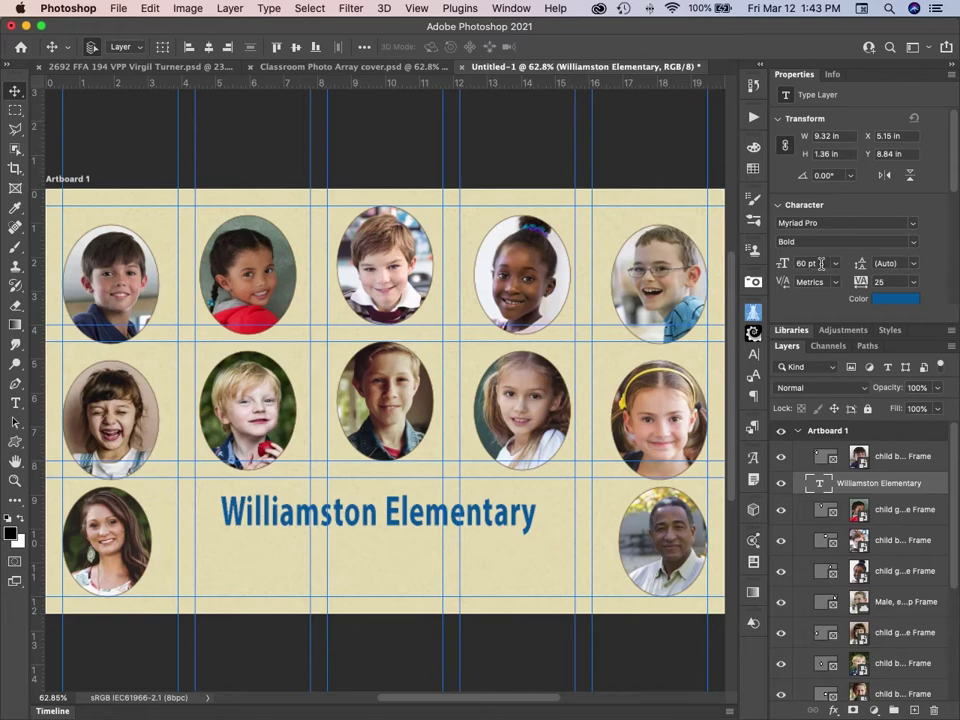
click(839, 266)
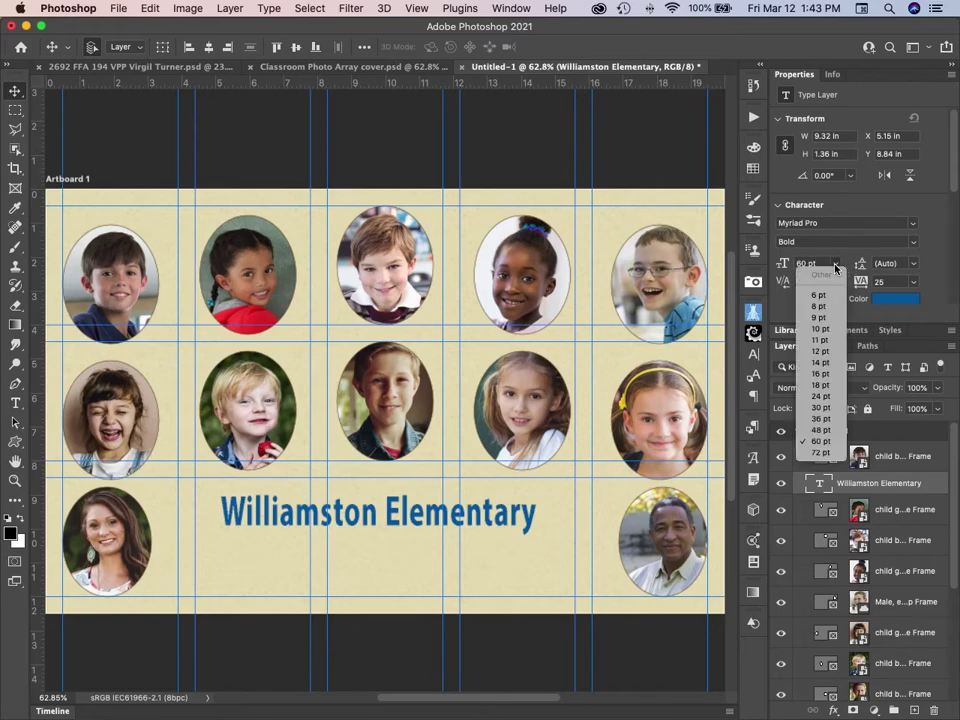
click(820, 453)
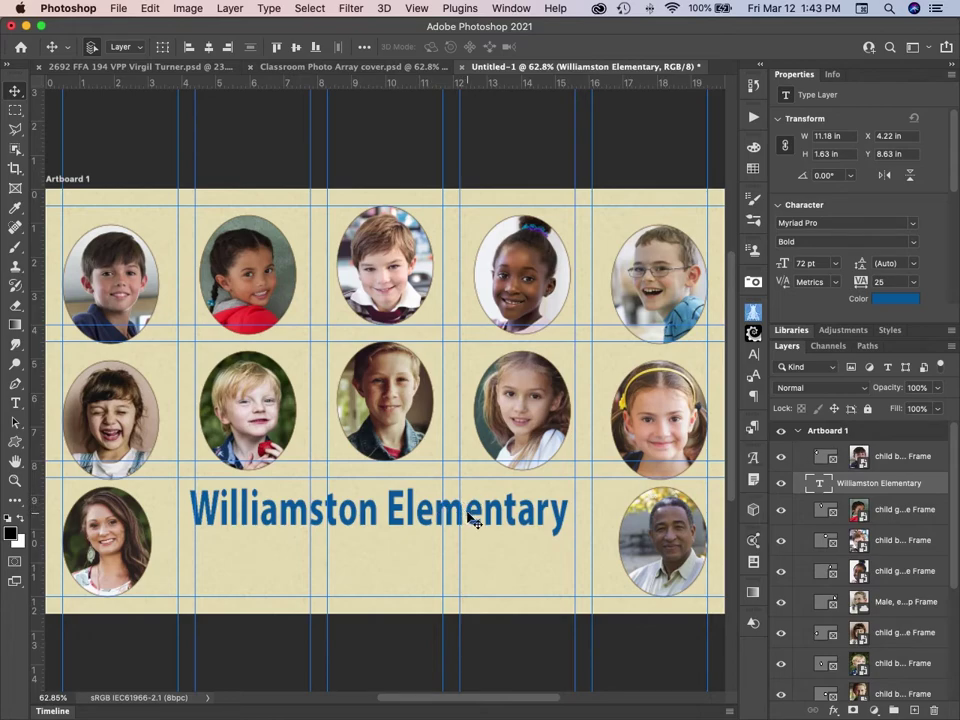
drag(470, 518, 467, 526)
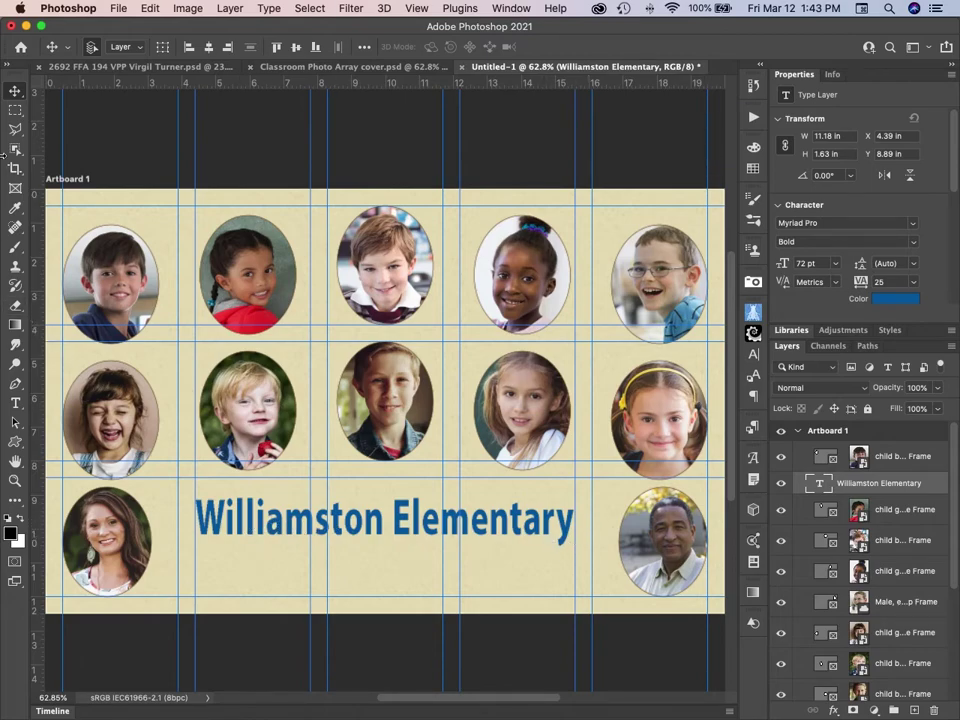
Apply an Arch warp with a +10 bend to the Williamston Elementary title.
key(t)
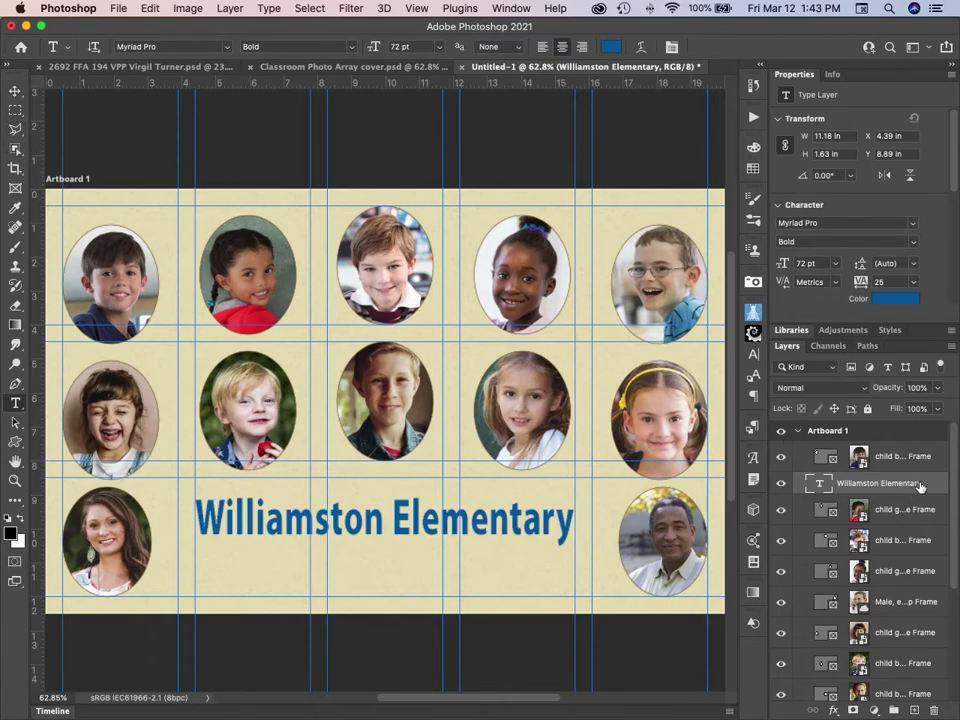
drag(926, 485, 921, 447)
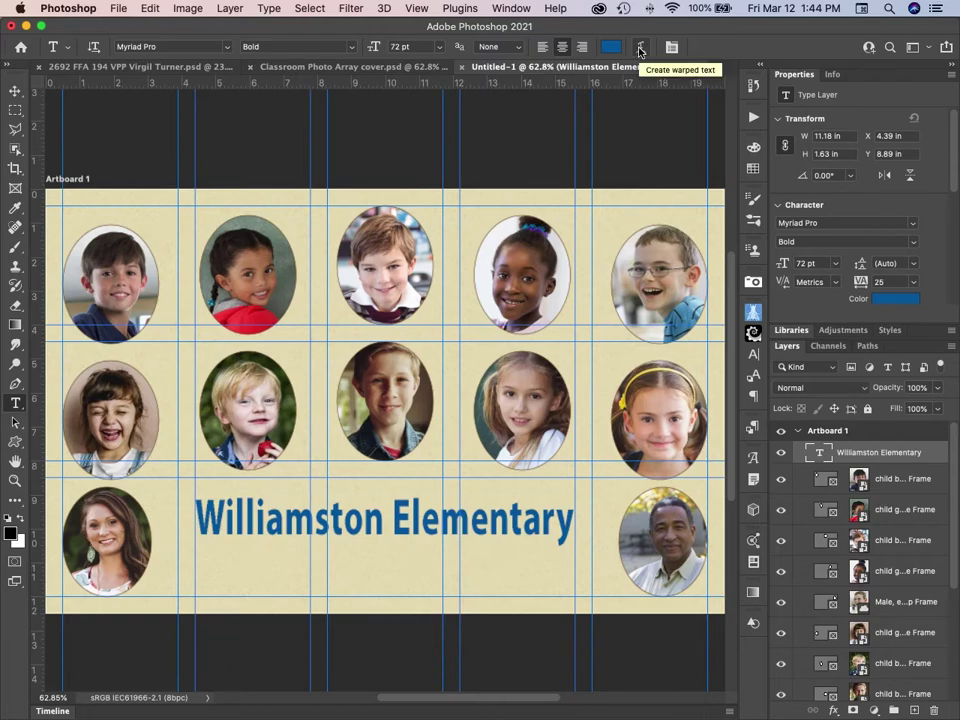
click(640, 50)
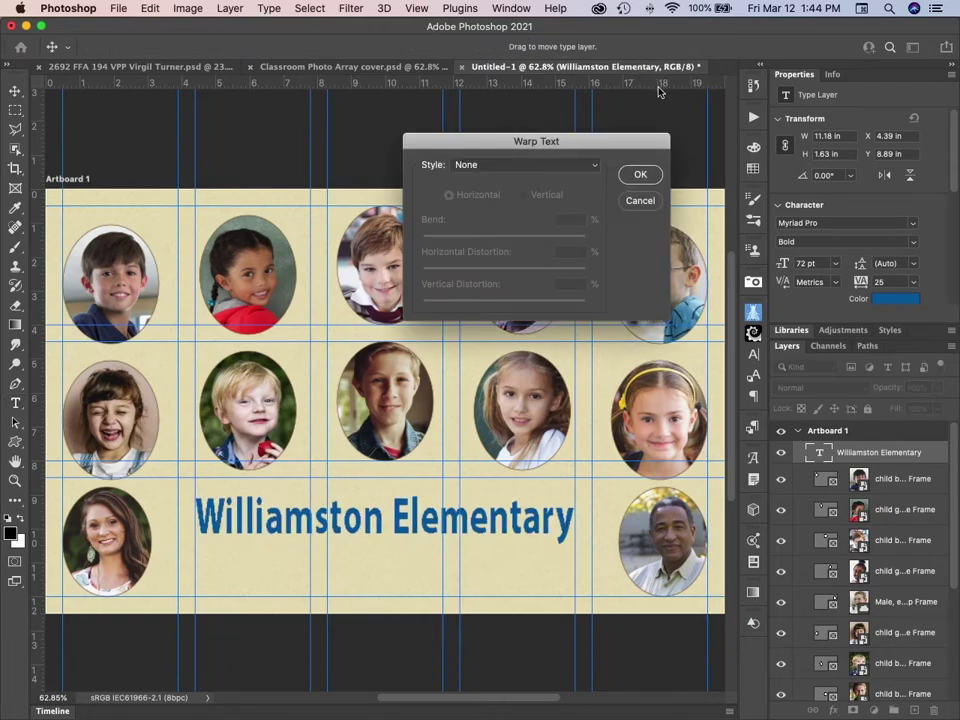
click(596, 170)
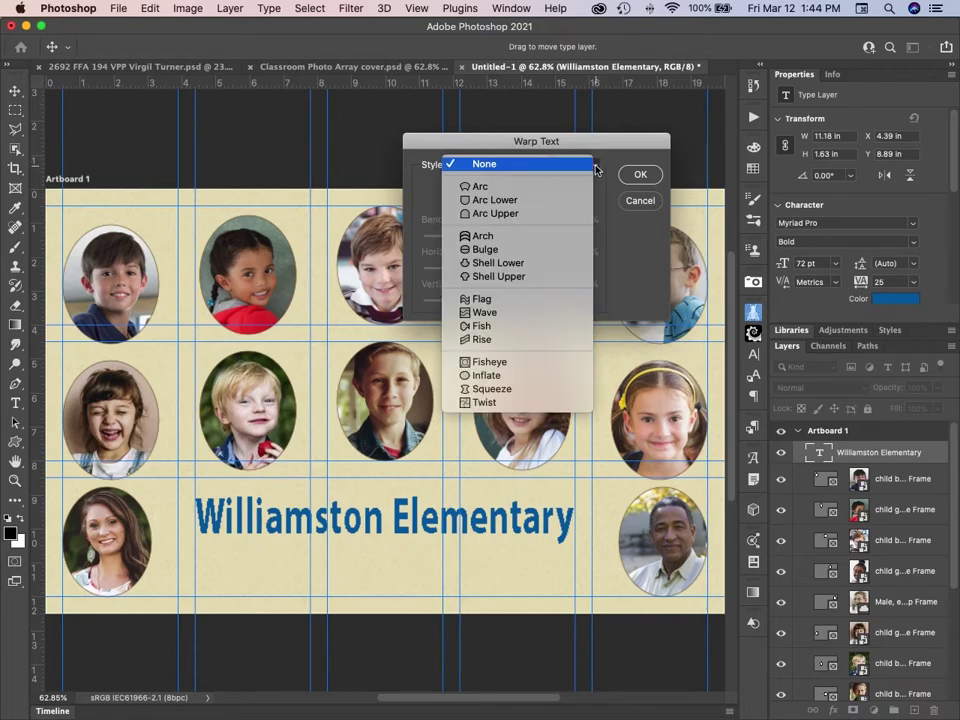
click(547, 236)
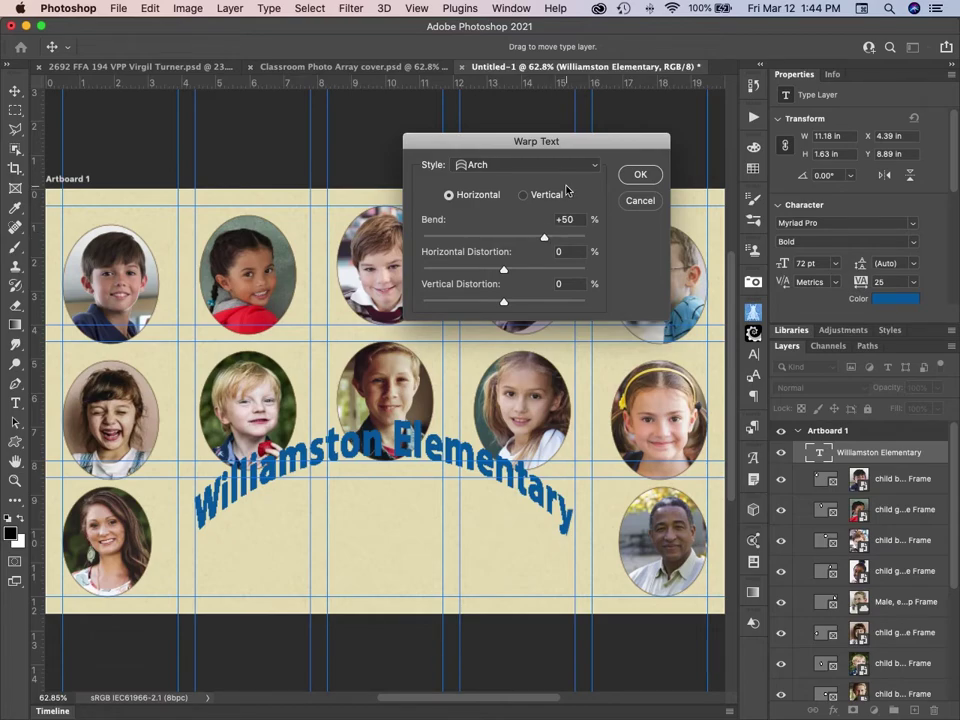
drag(545, 238, 511, 240)
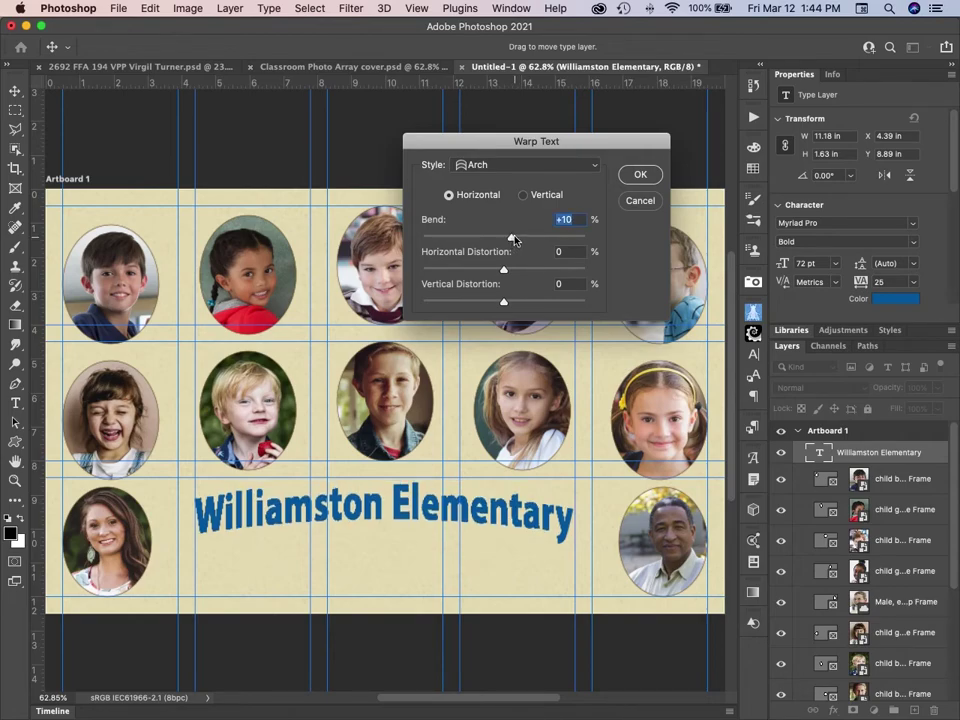
click(640, 175)
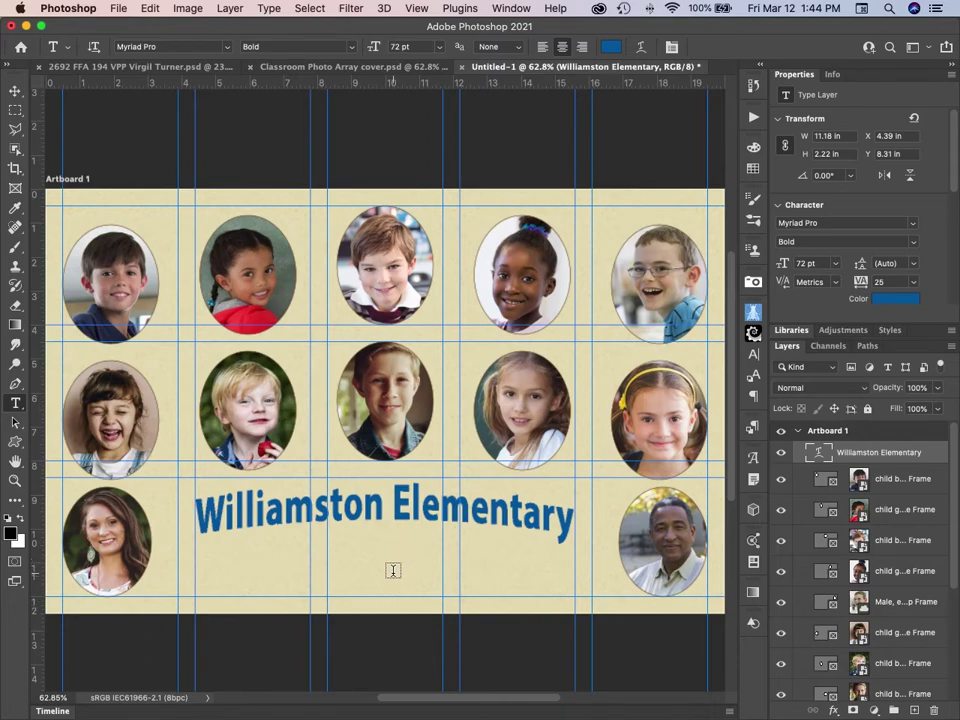
Add a 30 pt 'Third Grade 2021' subtitle just beneath the arched title and commit it.
click(393, 572)
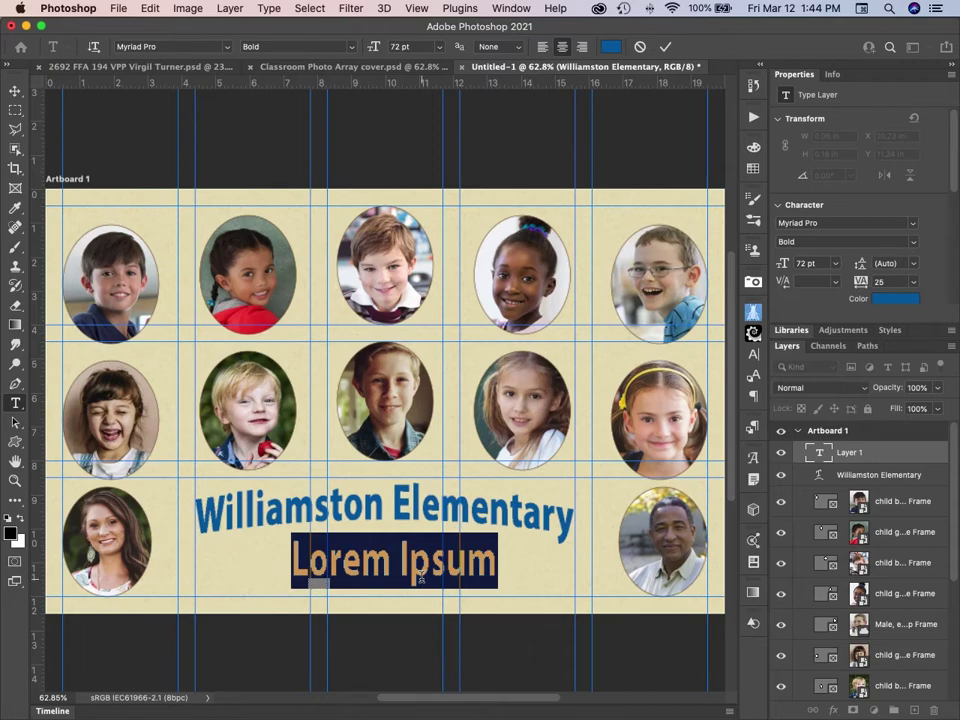
text(Third )
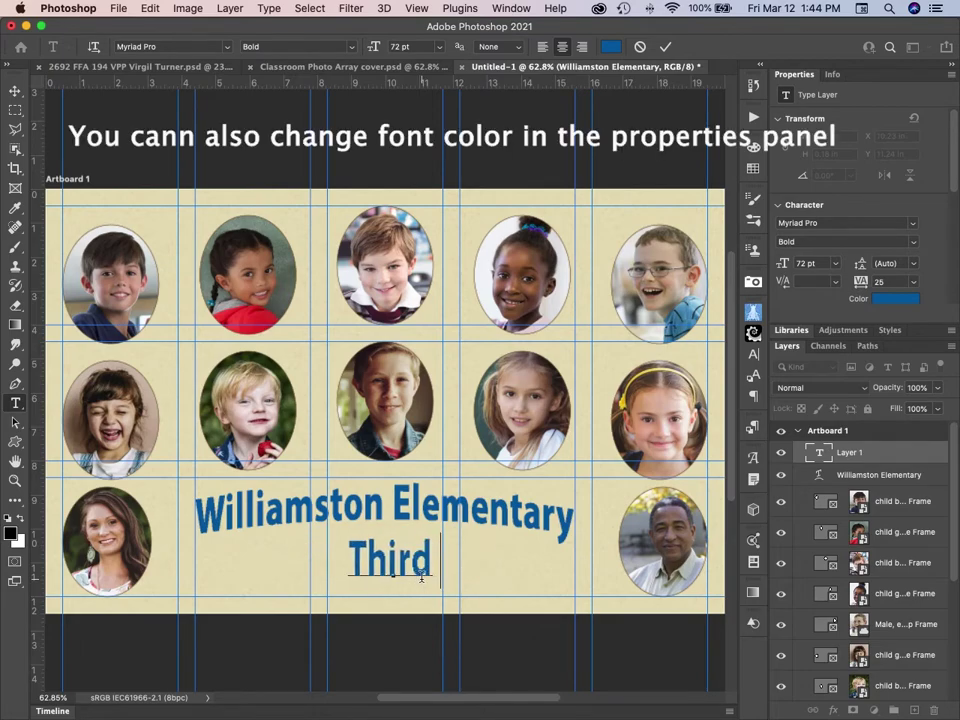
text(Grade 2021)
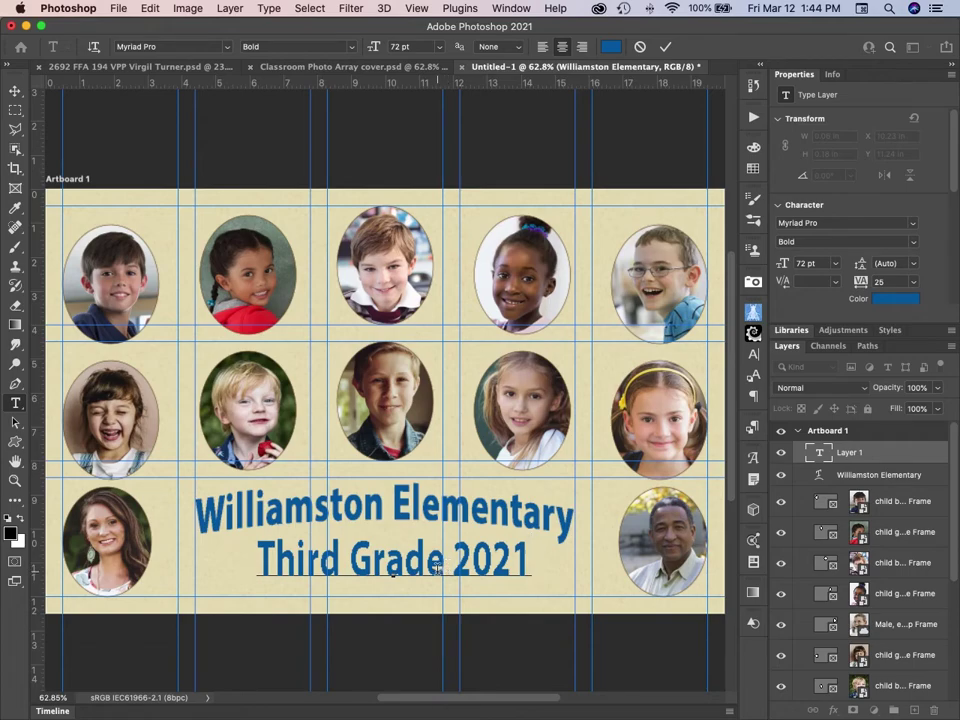
triple_click(494, 563)
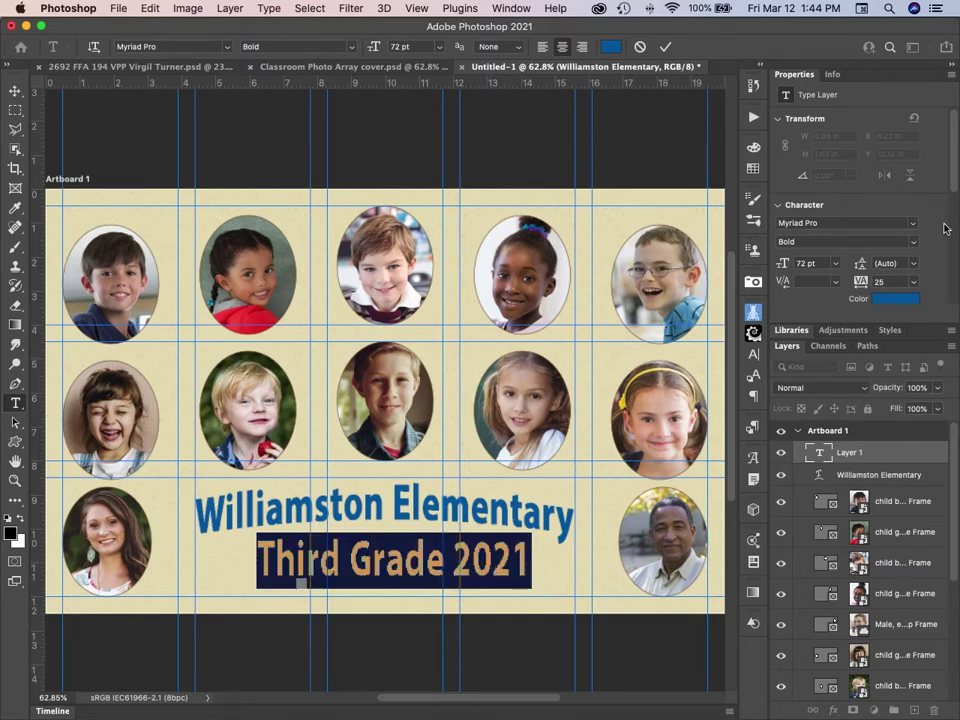
click(835, 263)
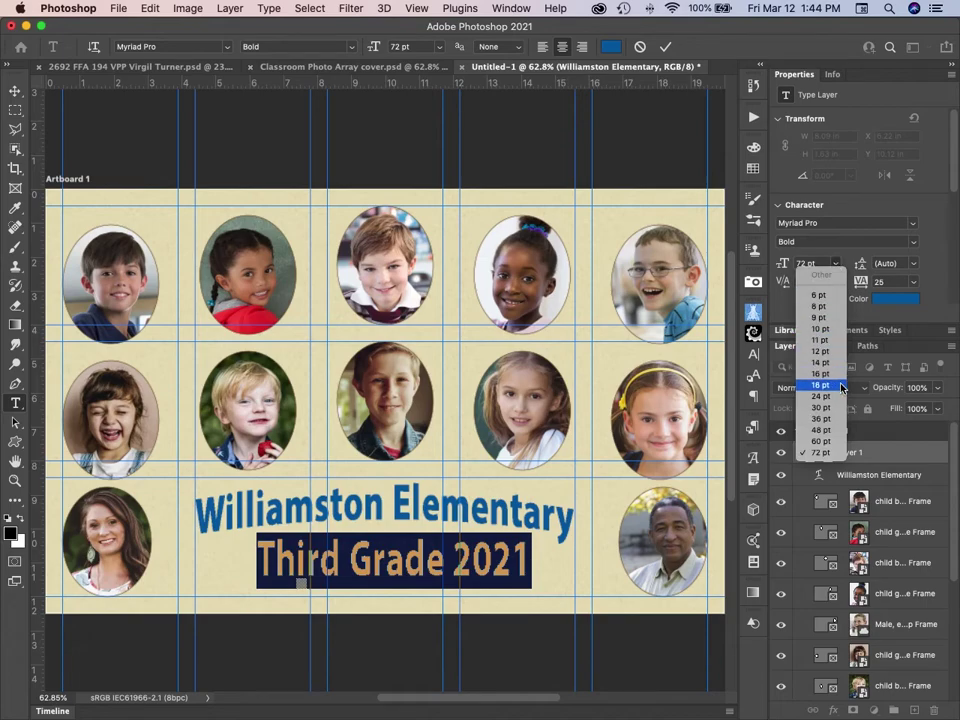
click(821, 408)
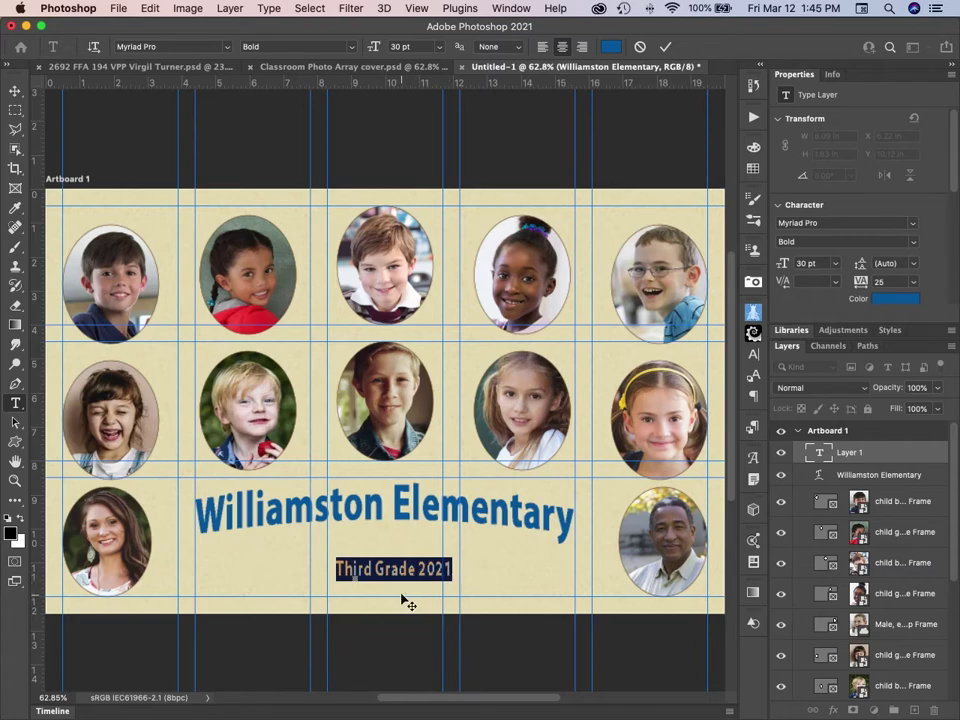
drag(402, 587, 397, 580)
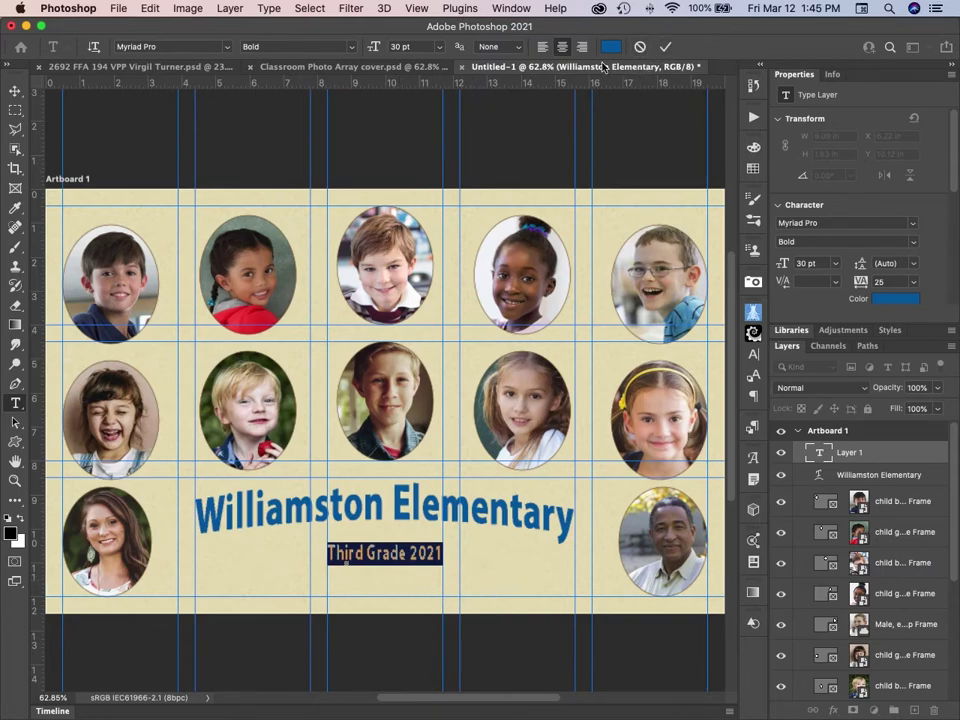
click(665, 47)
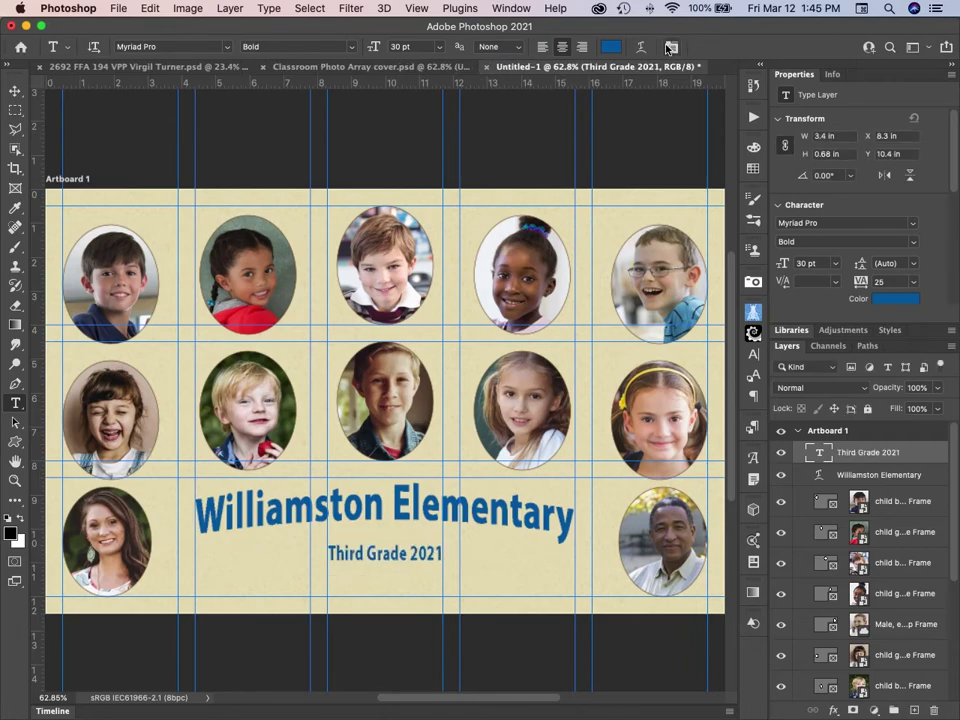
click(641, 48)
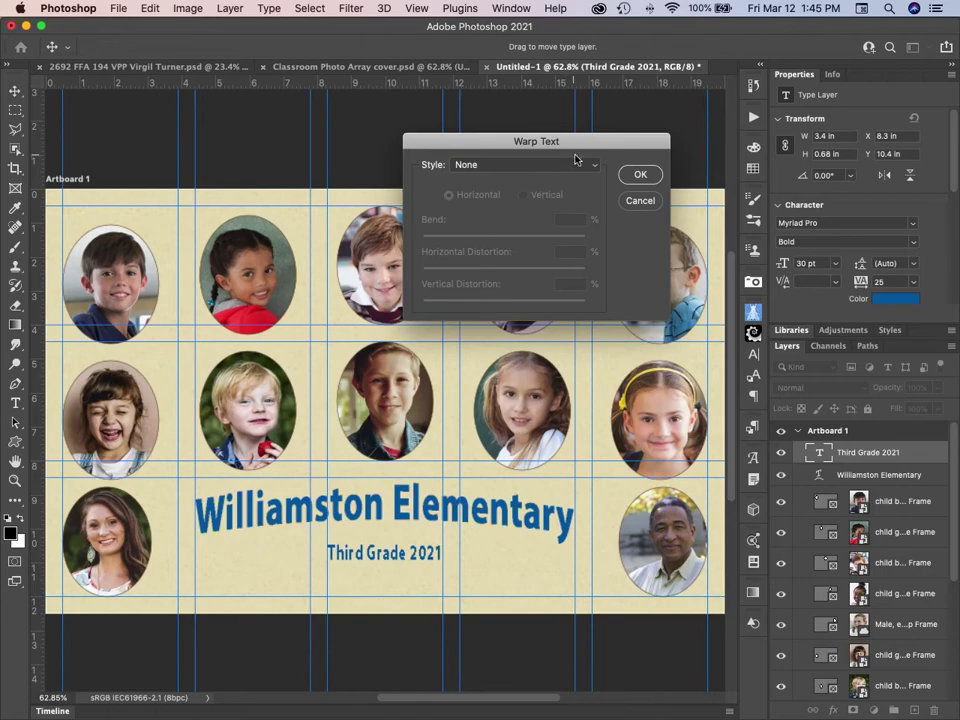
Apply an Arch warp to the 'Third Grade 2021' subtitle, settling on a +6 bend.
click(566, 168)
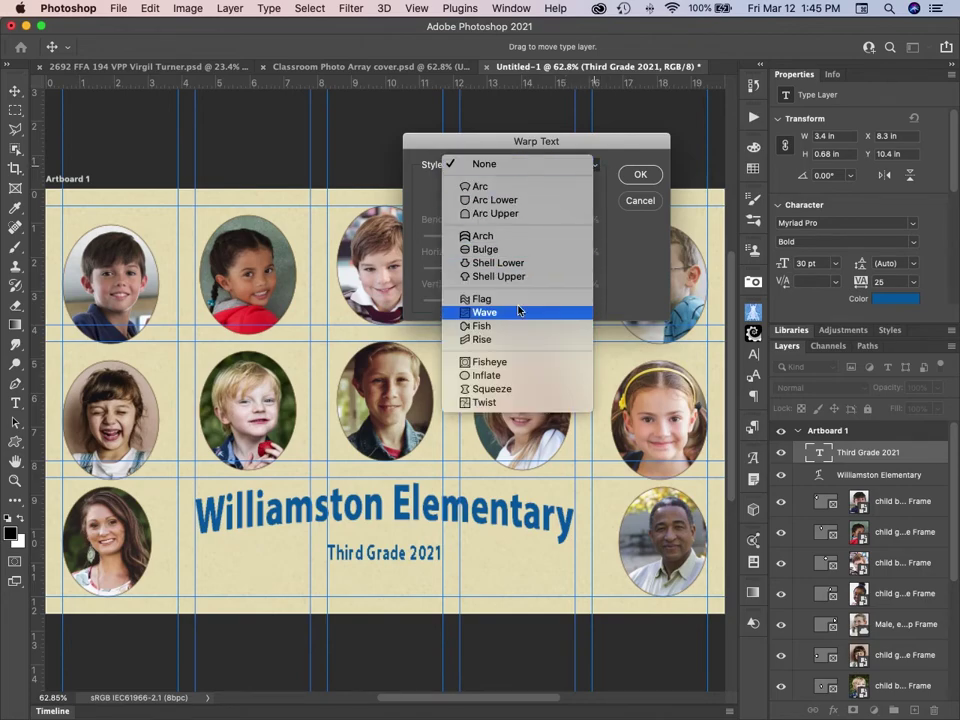
click(514, 237)
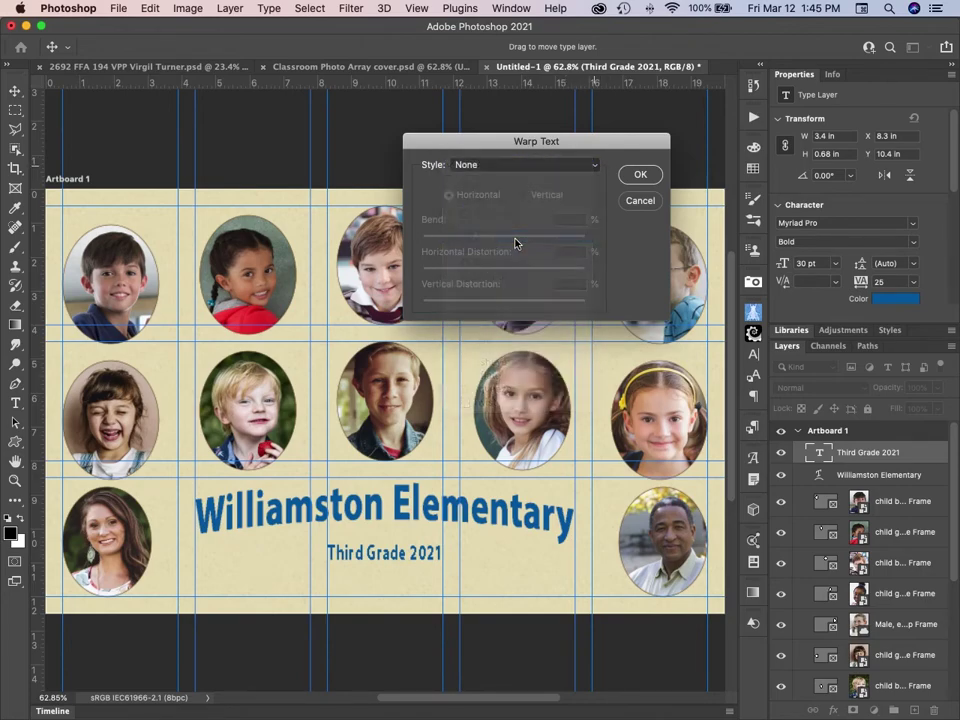
click(567, 219)
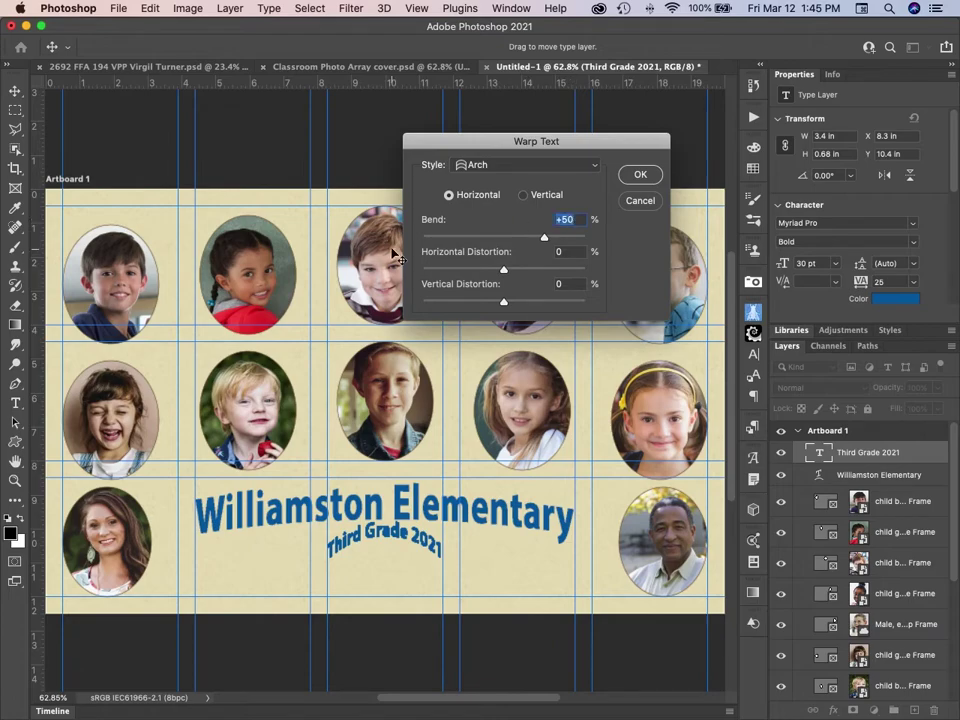
text(10)
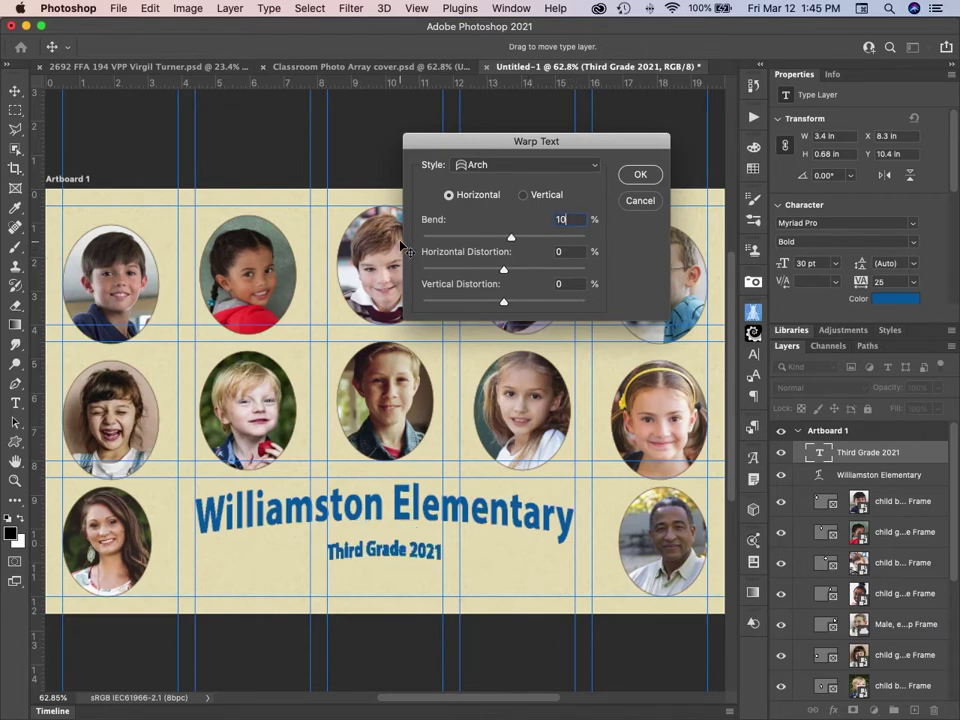
key(Tab)
key(shift+Tab)
text(5)
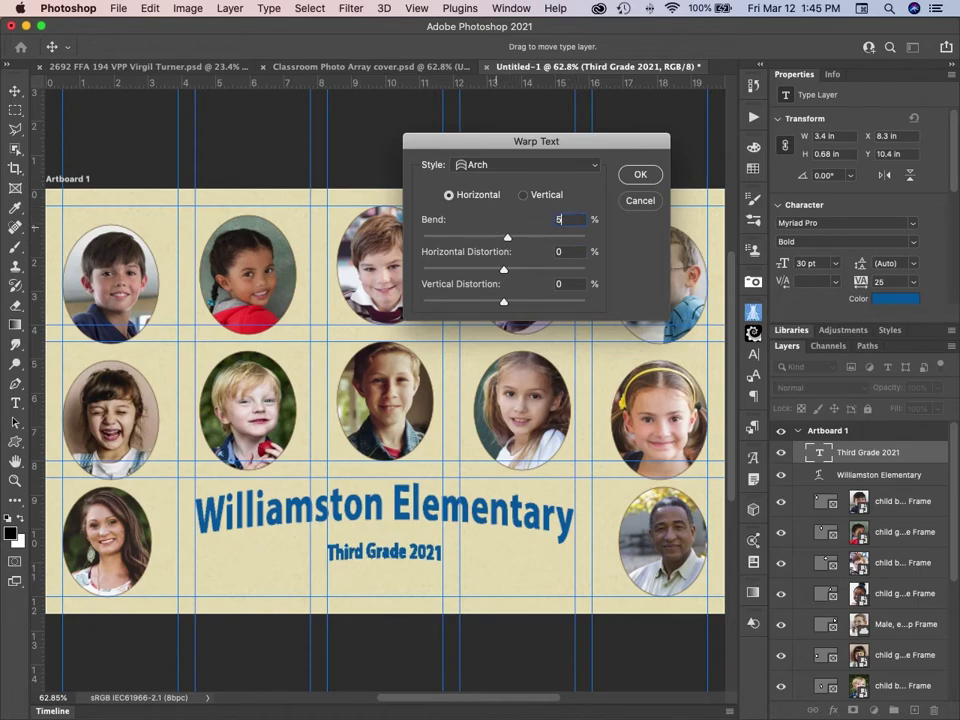
key(Tab)
drag(574, 217, 537, 219)
text(7)
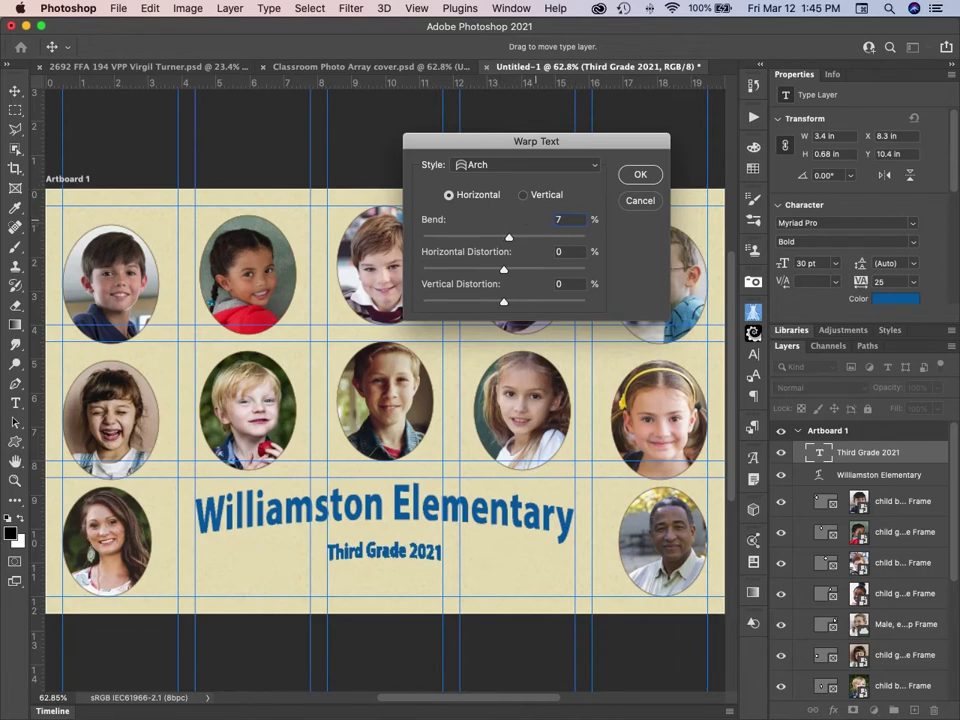
text(6)
click(640, 175)
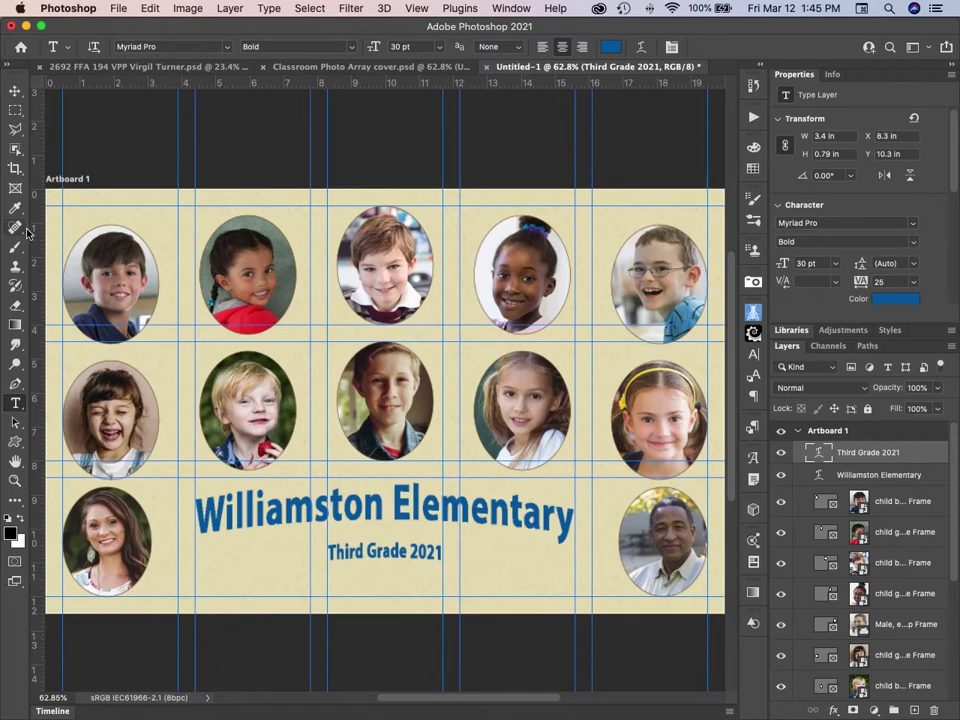
Drag the subtitle, then the Williamston Elementary title, lower on the artboard.
click(15, 89)
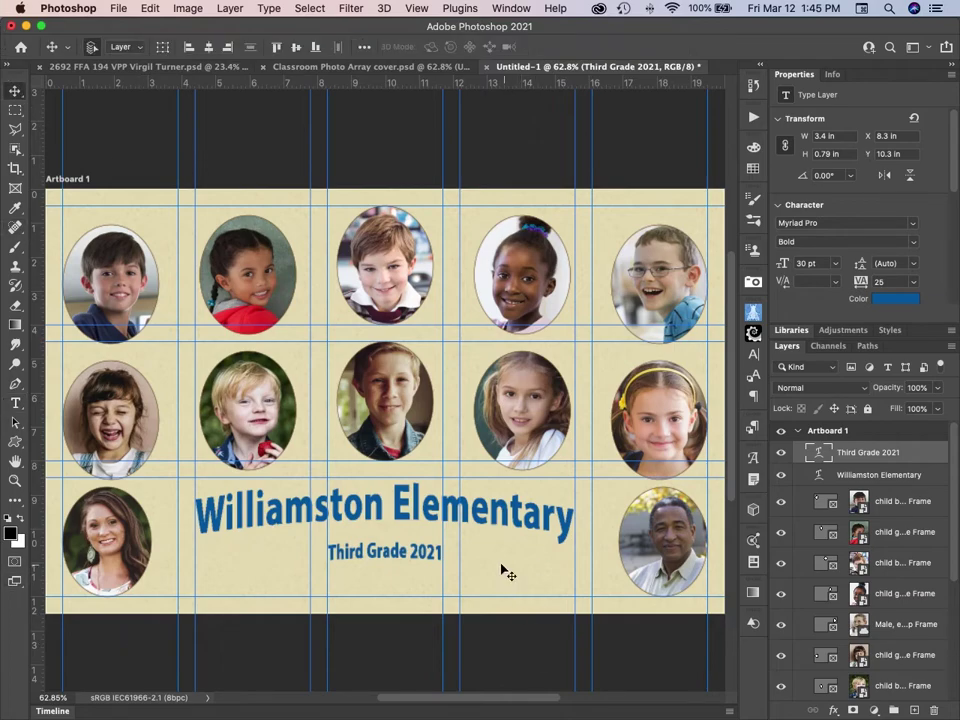
drag(403, 561, 394, 588)
drag(414, 512, 417, 548)
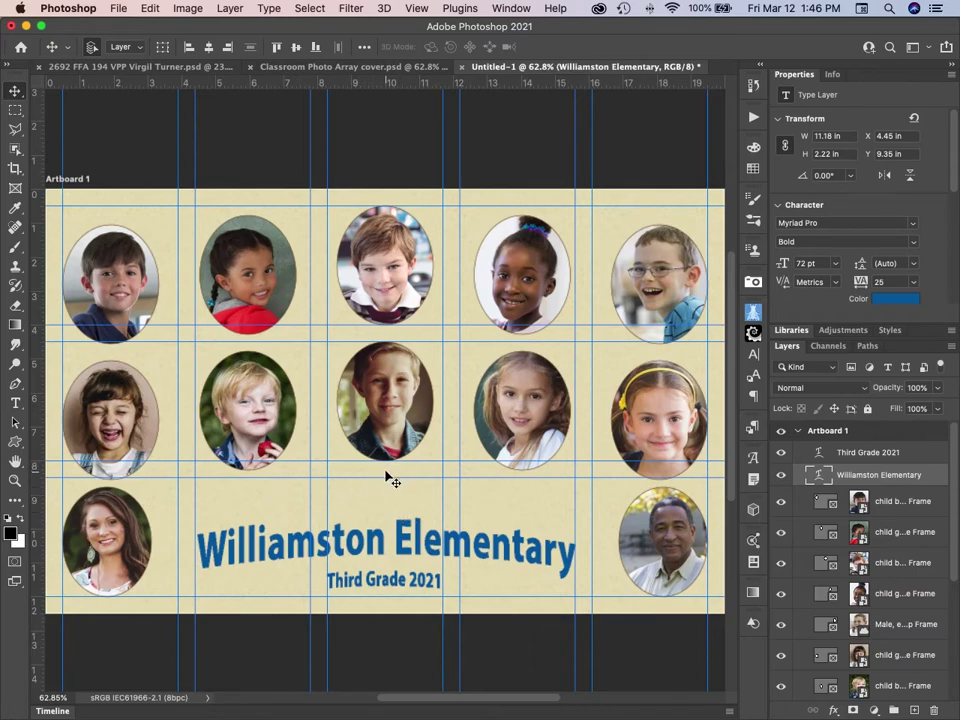
Type the student's first name under the middle photo and style it Avenir 18 pt.
key(t)
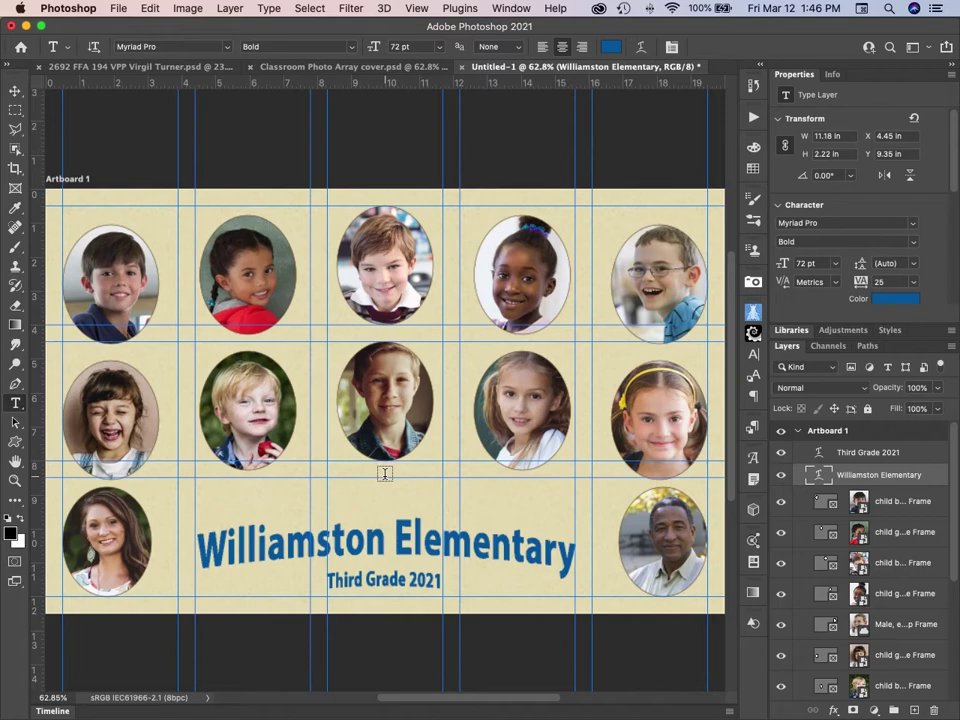
click(394, 472)
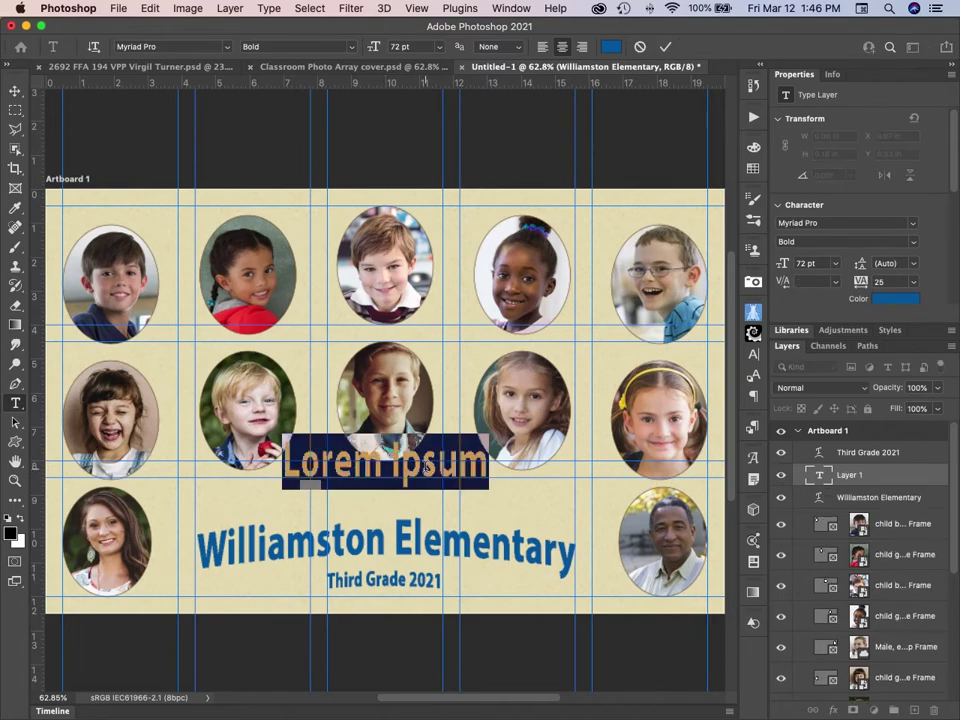
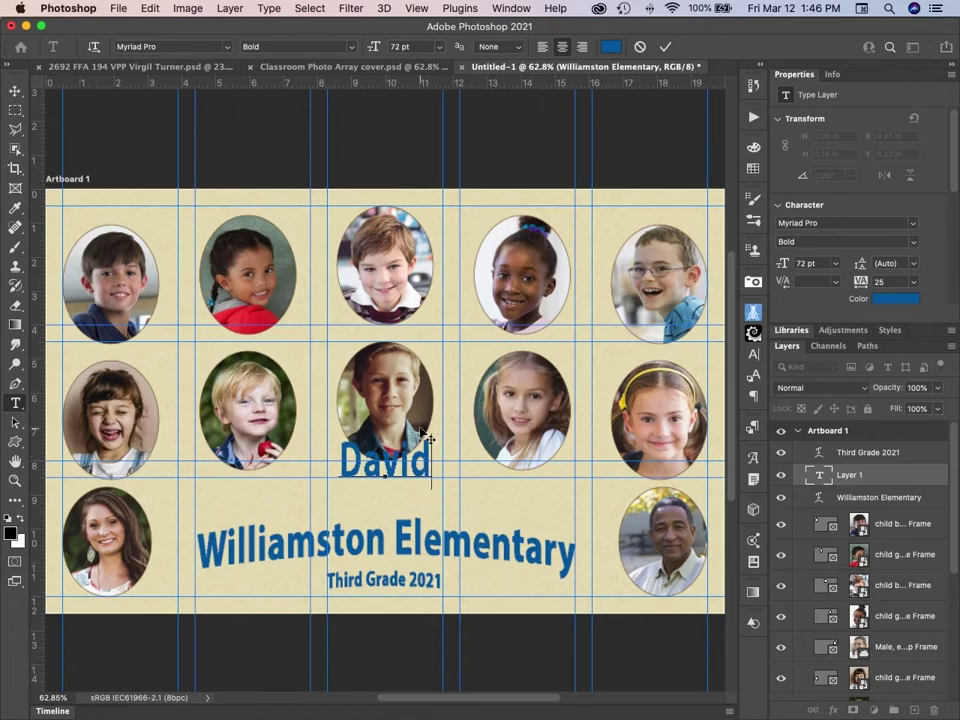
key(super+a)
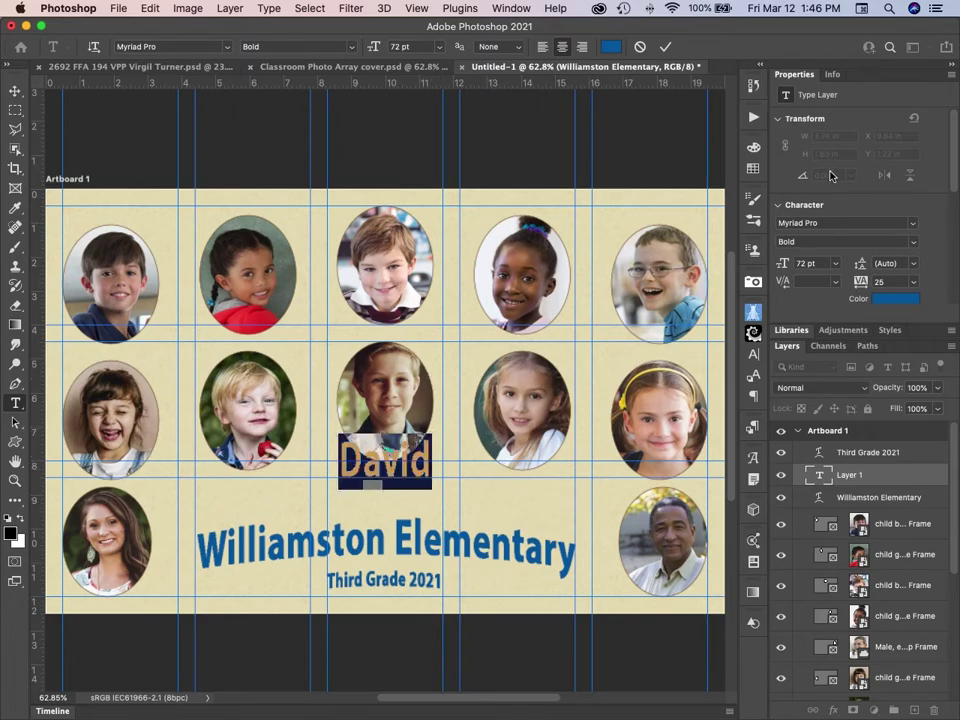
click(834, 264)
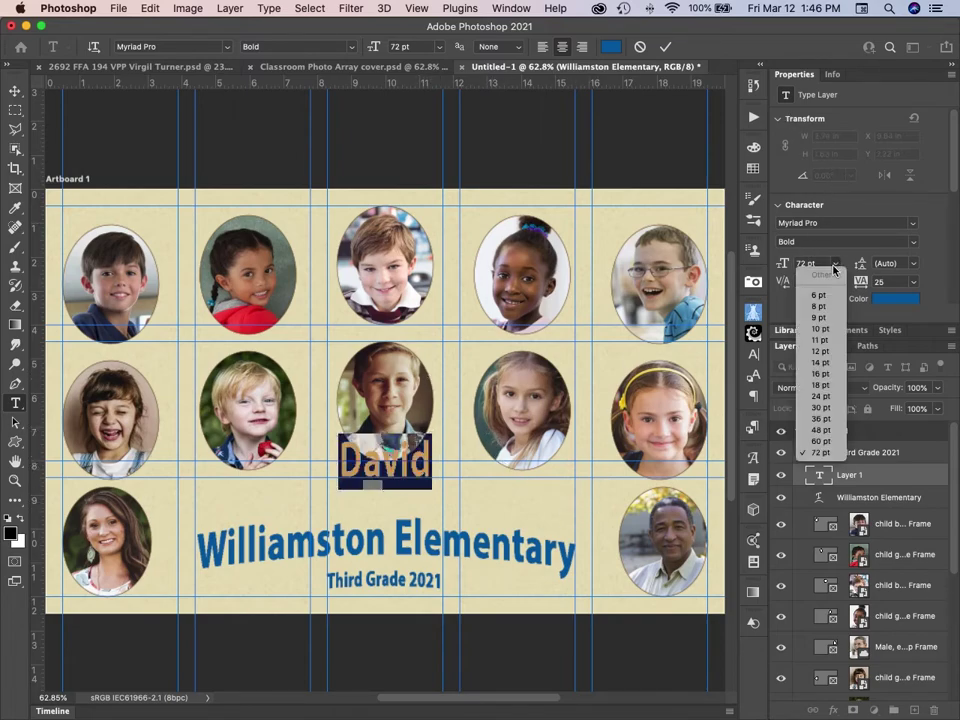
click(822, 374)
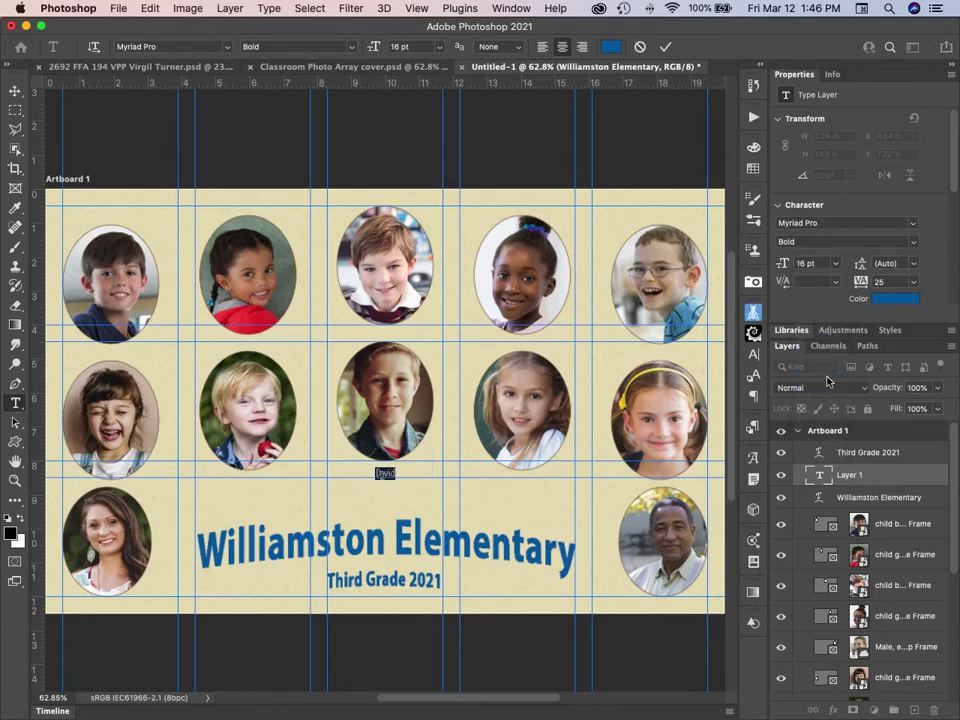
click(912, 224)
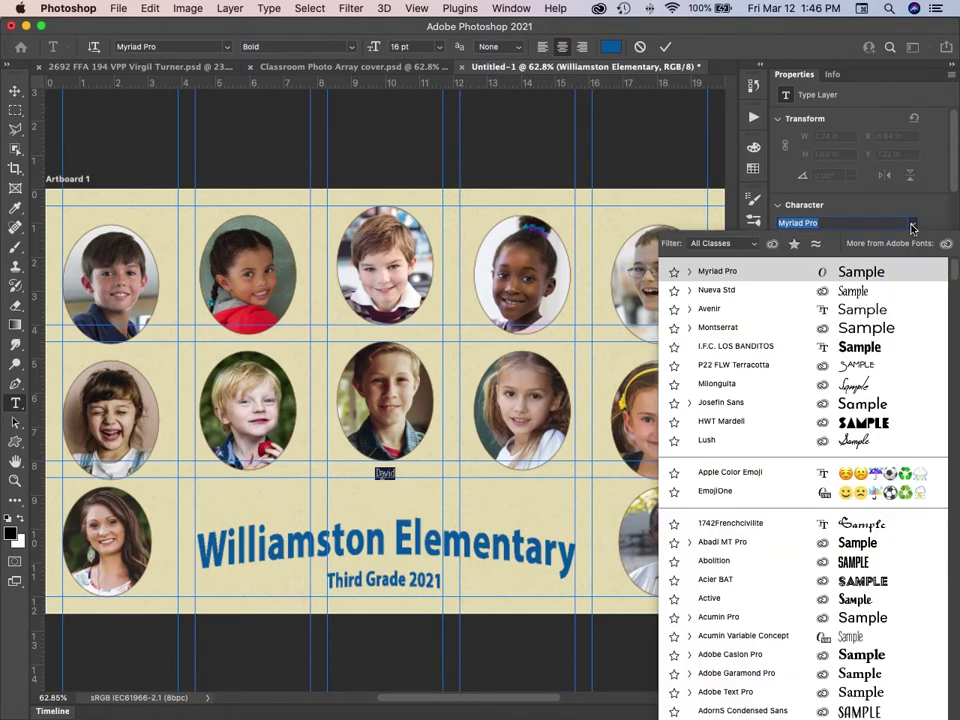
click(718, 310)
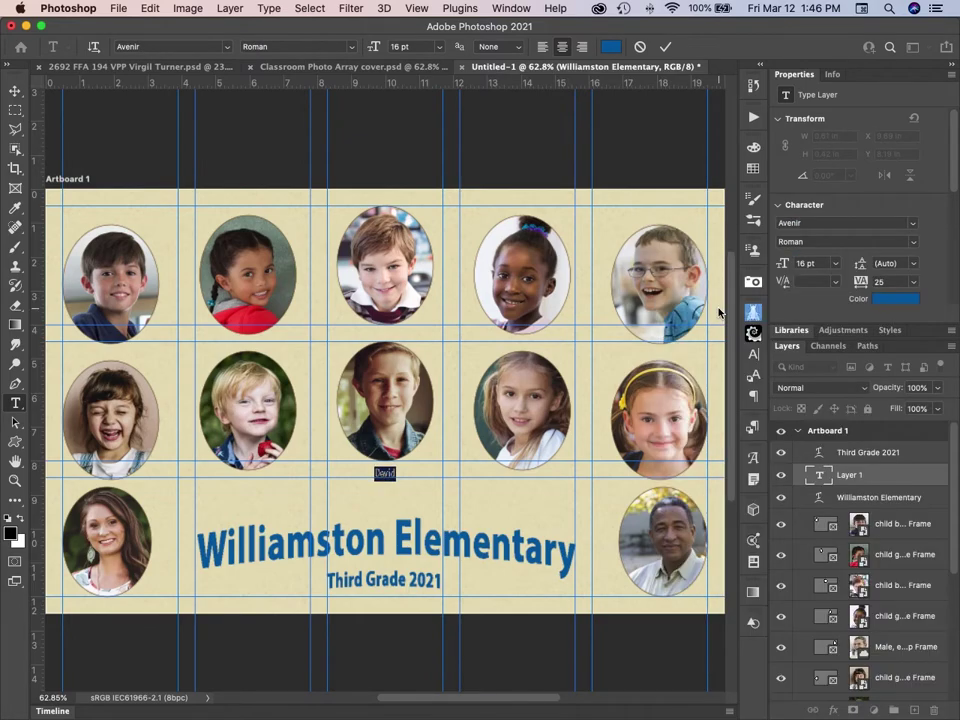
click(837, 264)
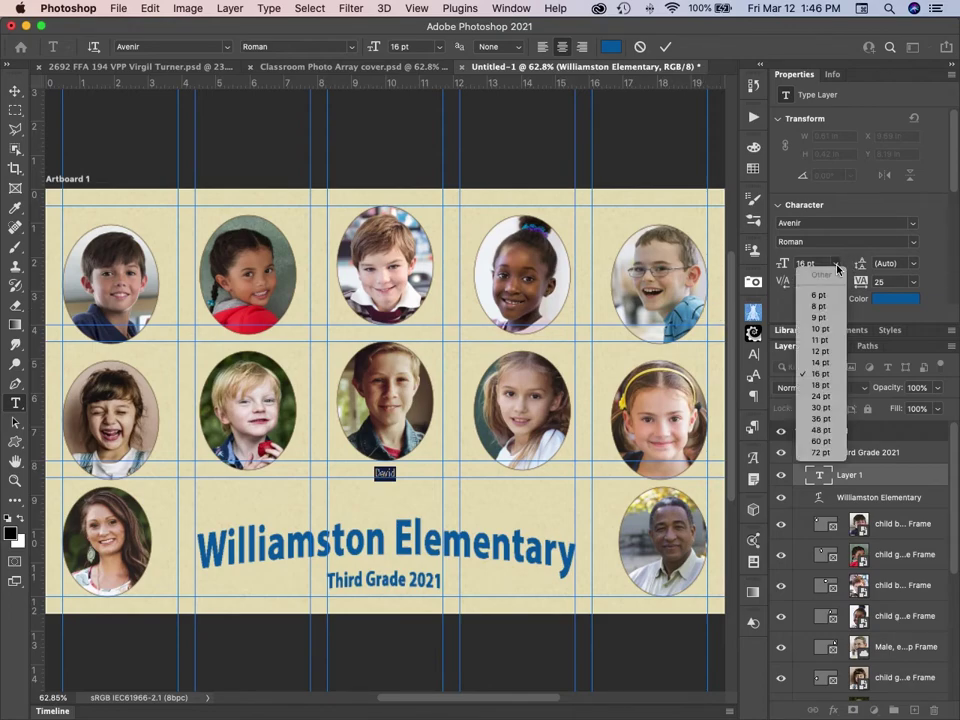
click(826, 386)
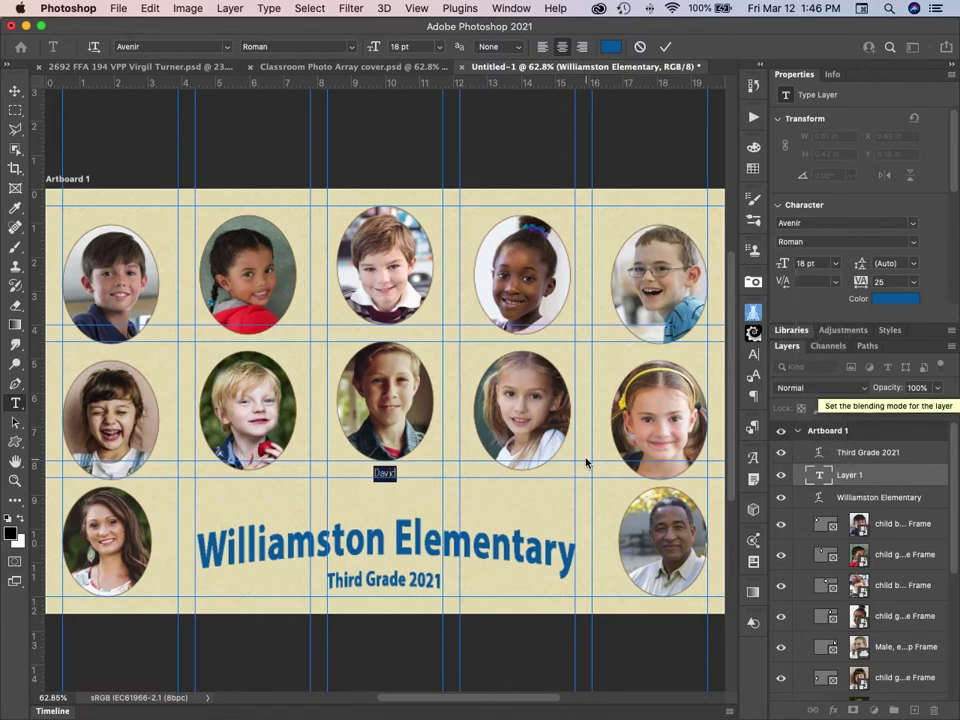
Append the student's surname, correct the typos, and commit the caption.
click(396, 474)
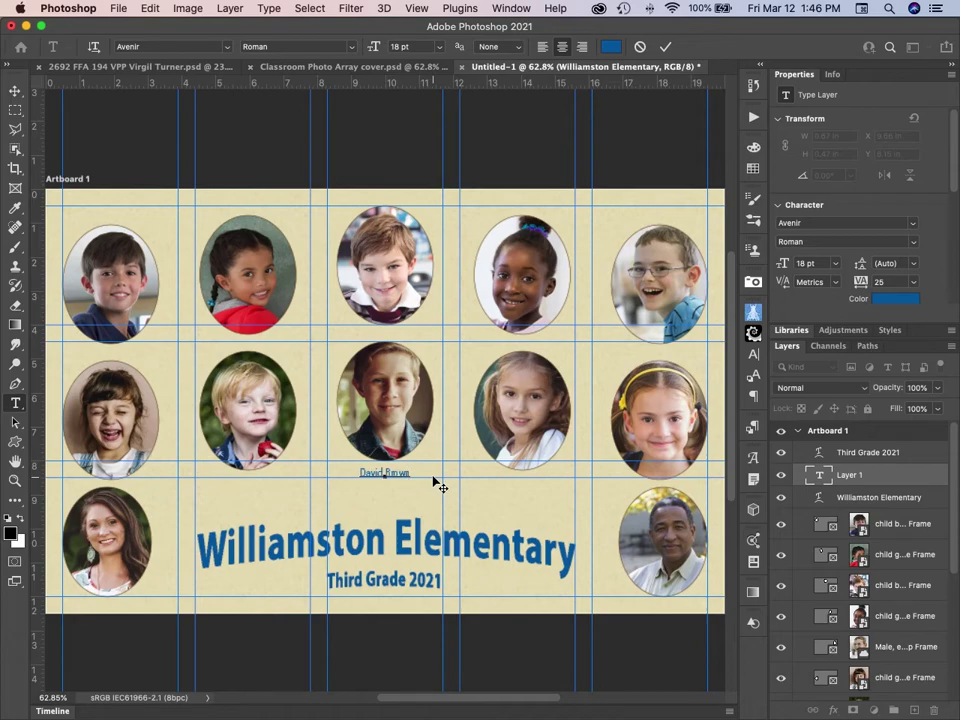
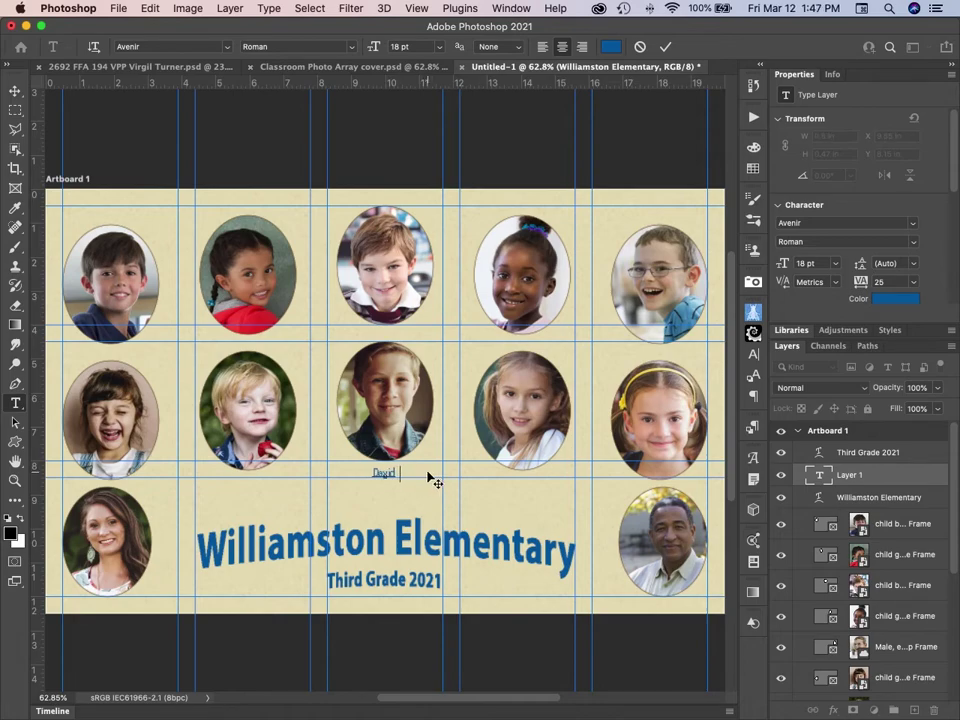
text(H)
key(BackSpace)
key(BackSpace)
text(F)
text(rown)
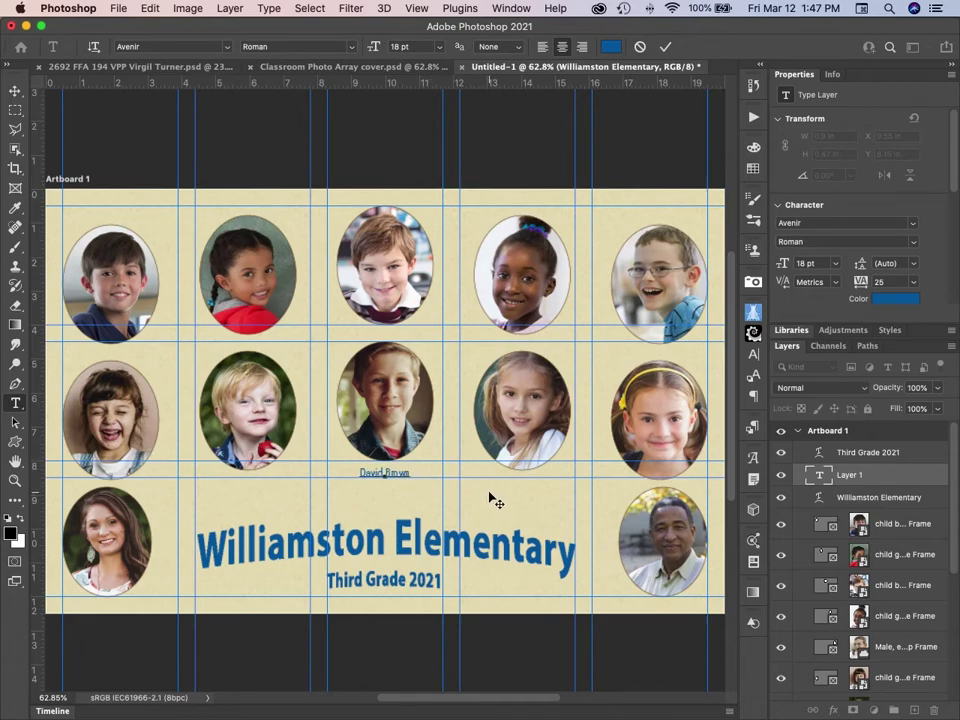
click(665, 50)
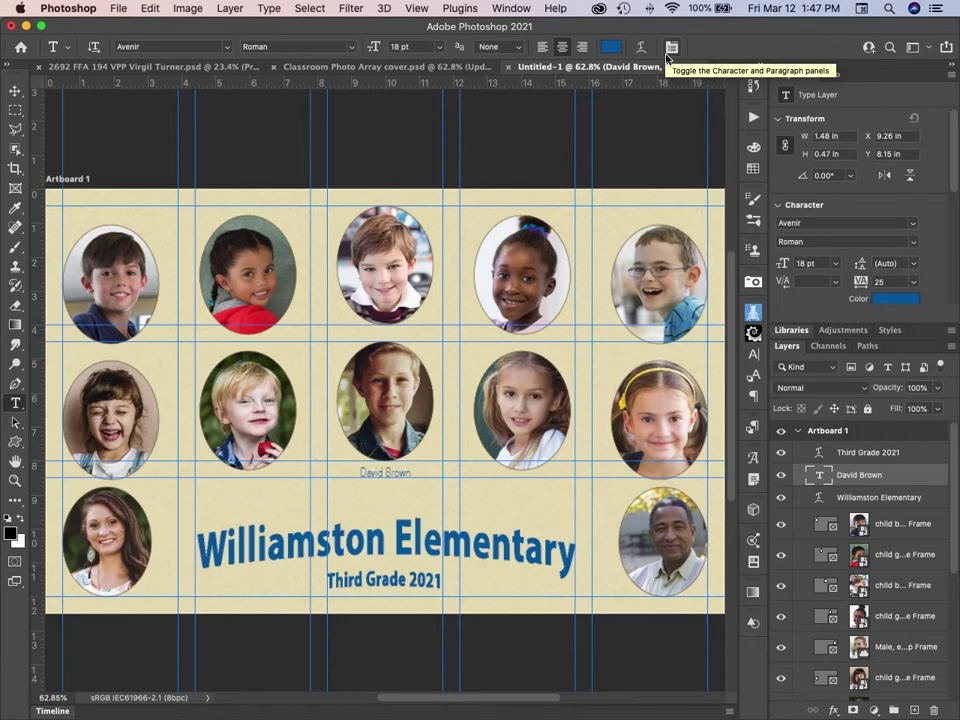
Give the name caption an Arch warp with a slight negative bend of about -6.
click(641, 48)
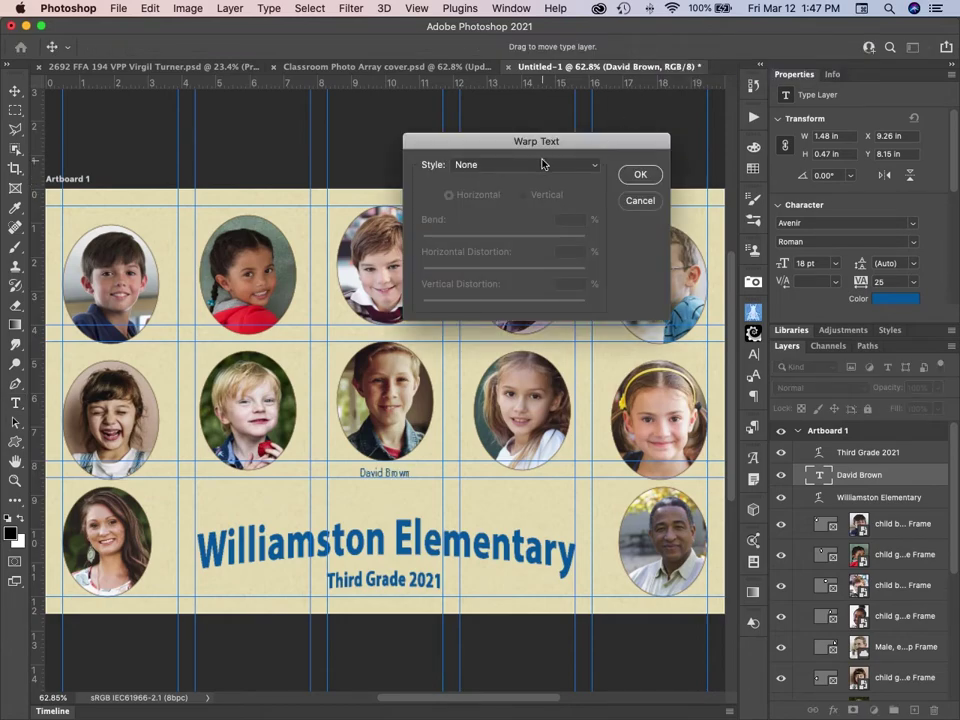
click(540, 164)
click(540, 235)
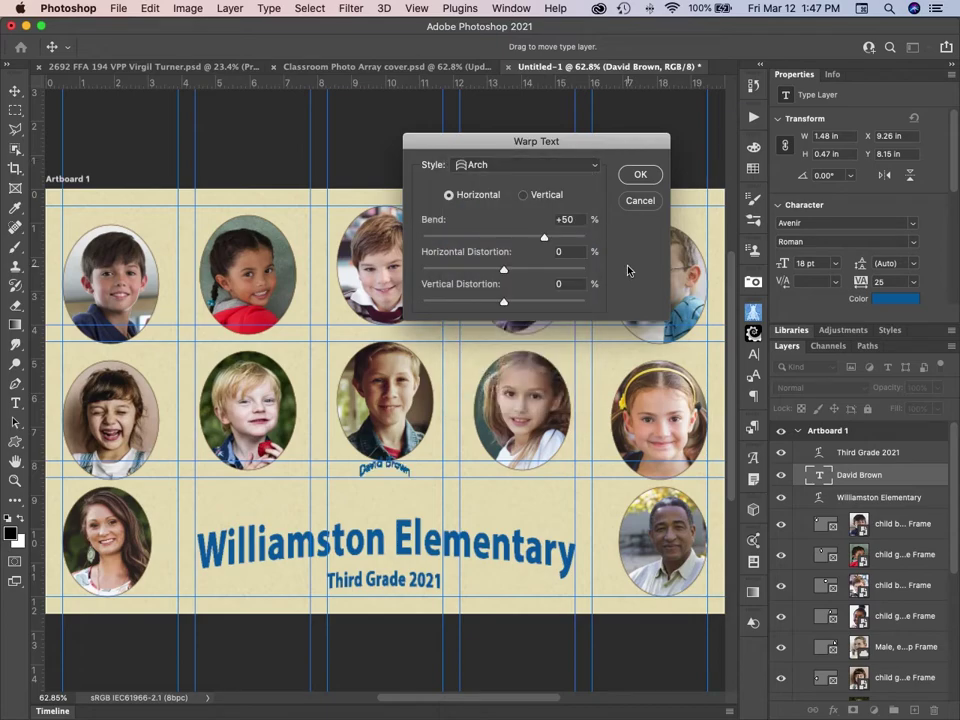
click(586, 220)
text(-5)
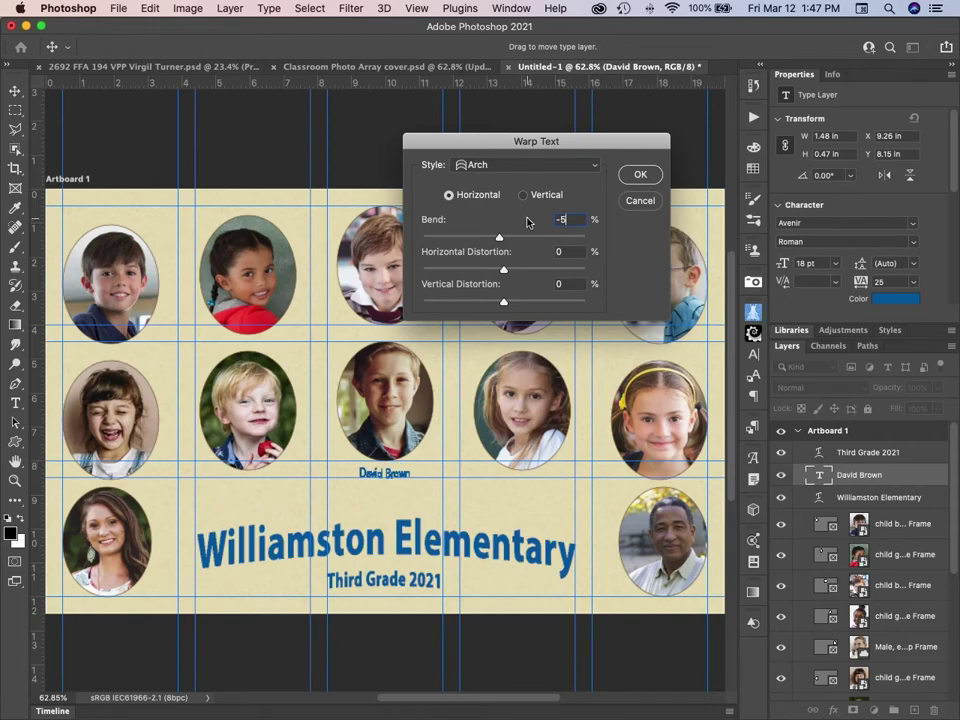
key(BackSpace)
key(Return)
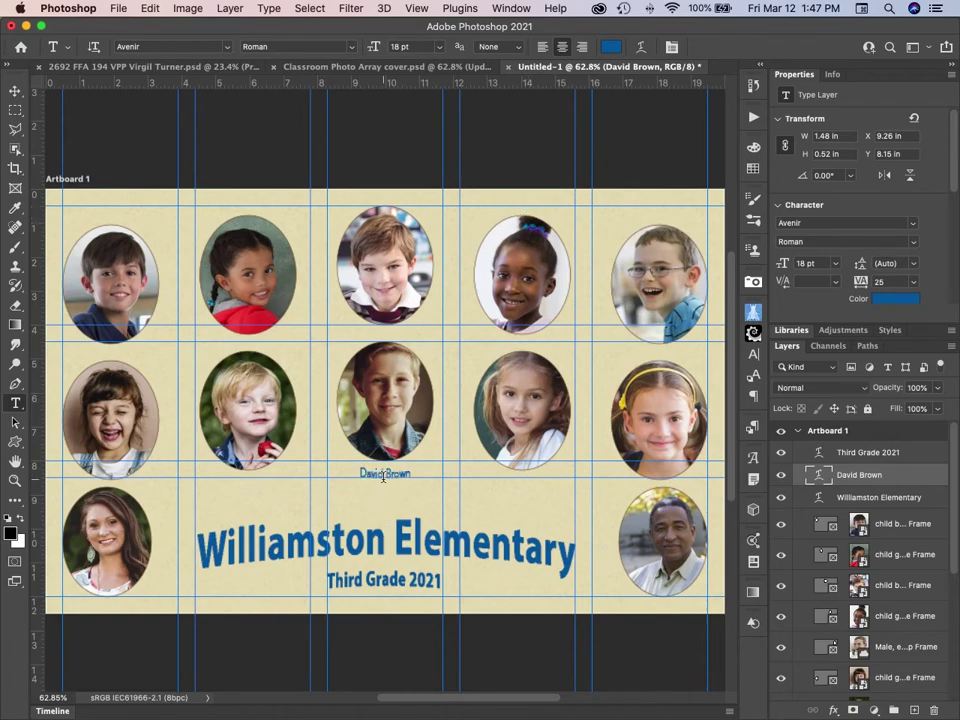
Nudge the caption with the Move tool, then undo twice to remove it.
click(16, 89)
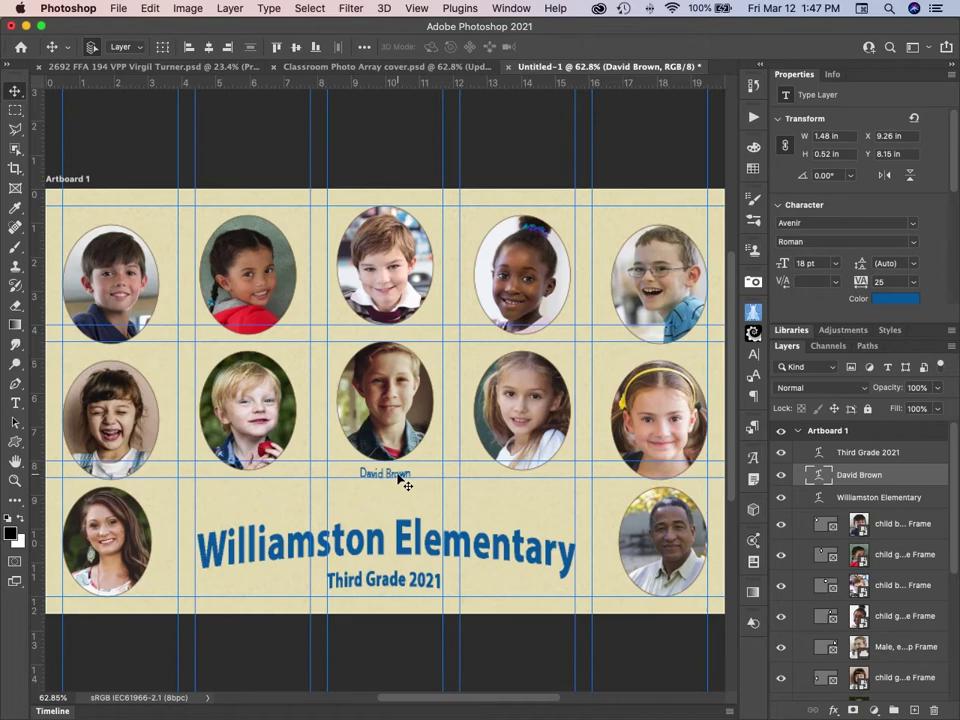
drag(403, 479, 398, 477)
key(super+z)
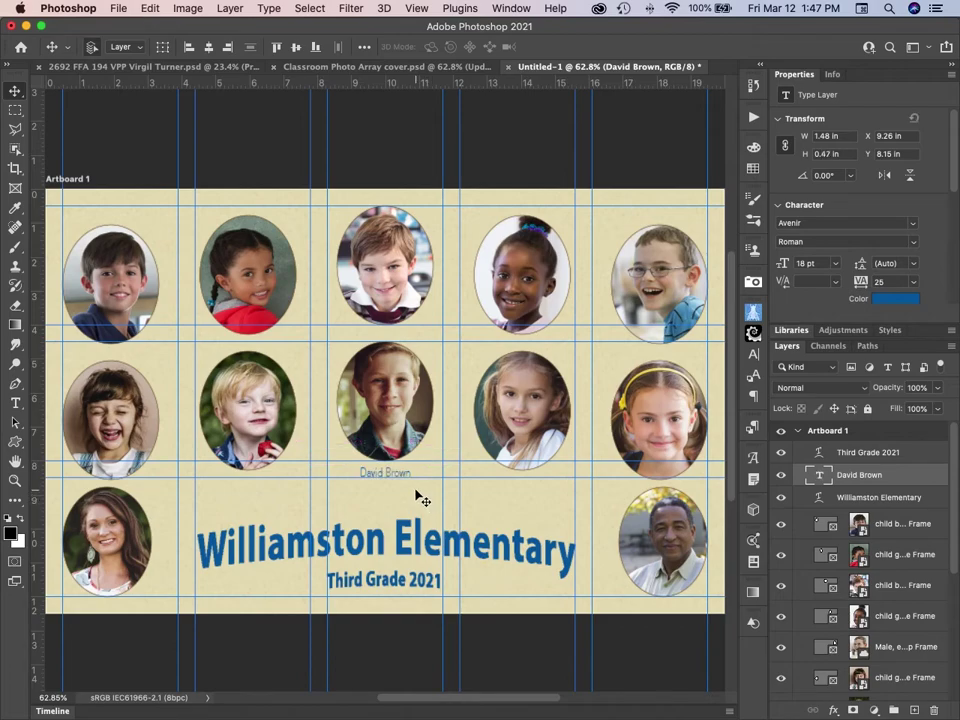
key(super+z)
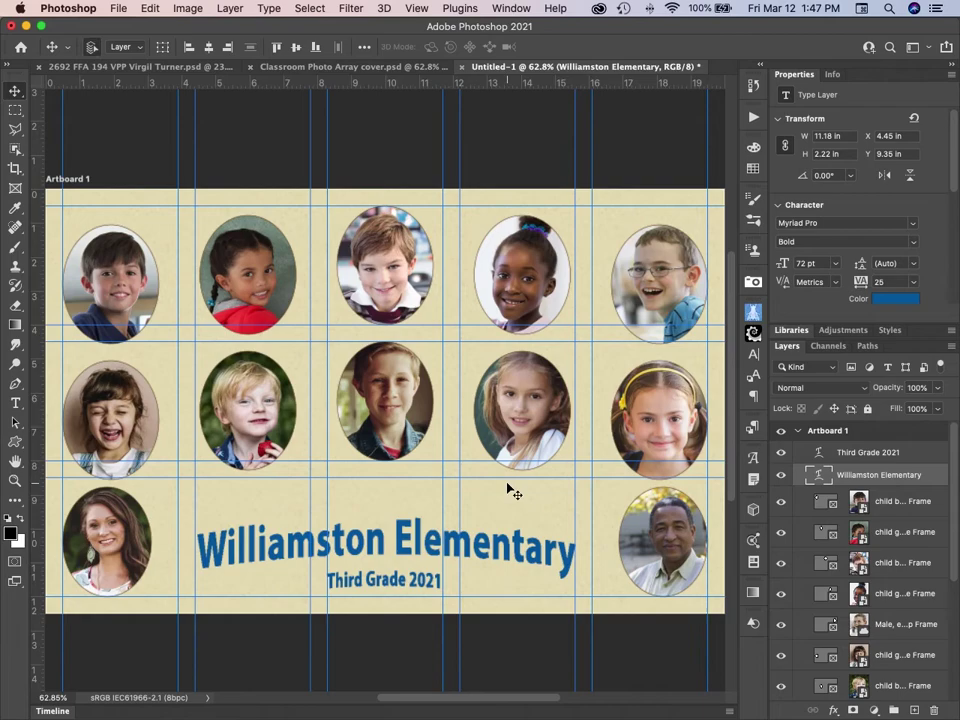
Restore the unwarped name caption from the History panel's New Type Layer state.
click(751, 92)
click(751, 92)
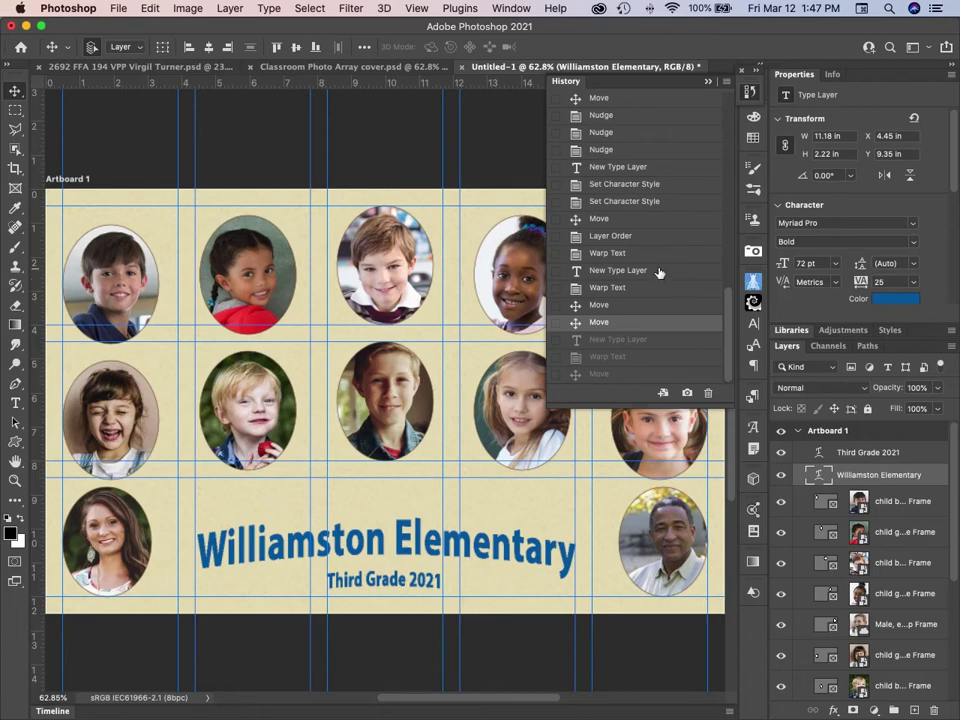
click(618, 270)
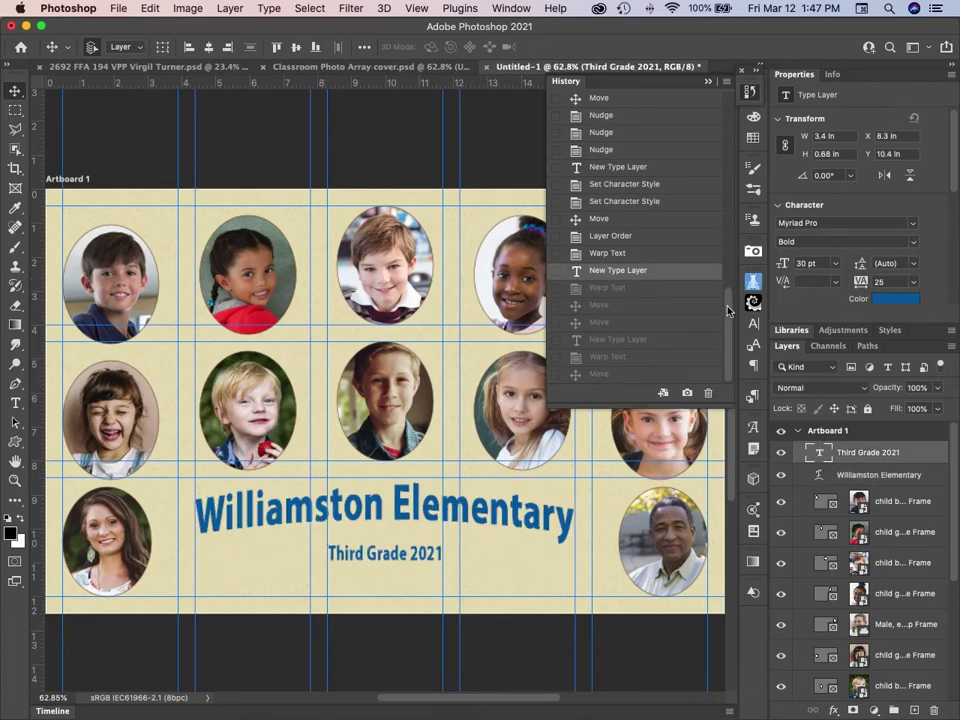
click(622, 357)
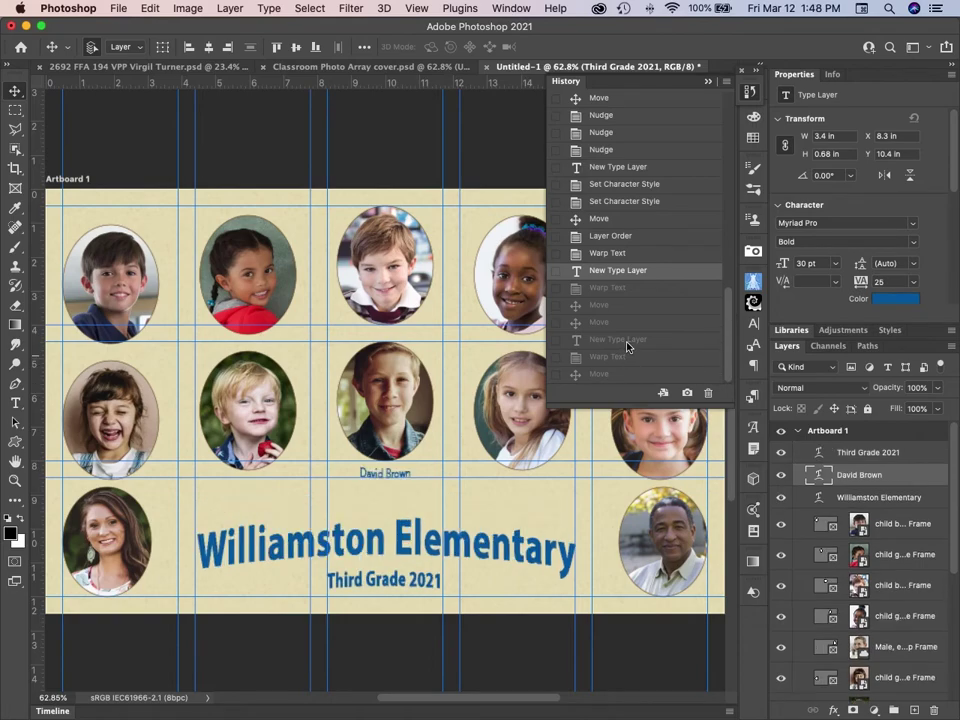
click(630, 342)
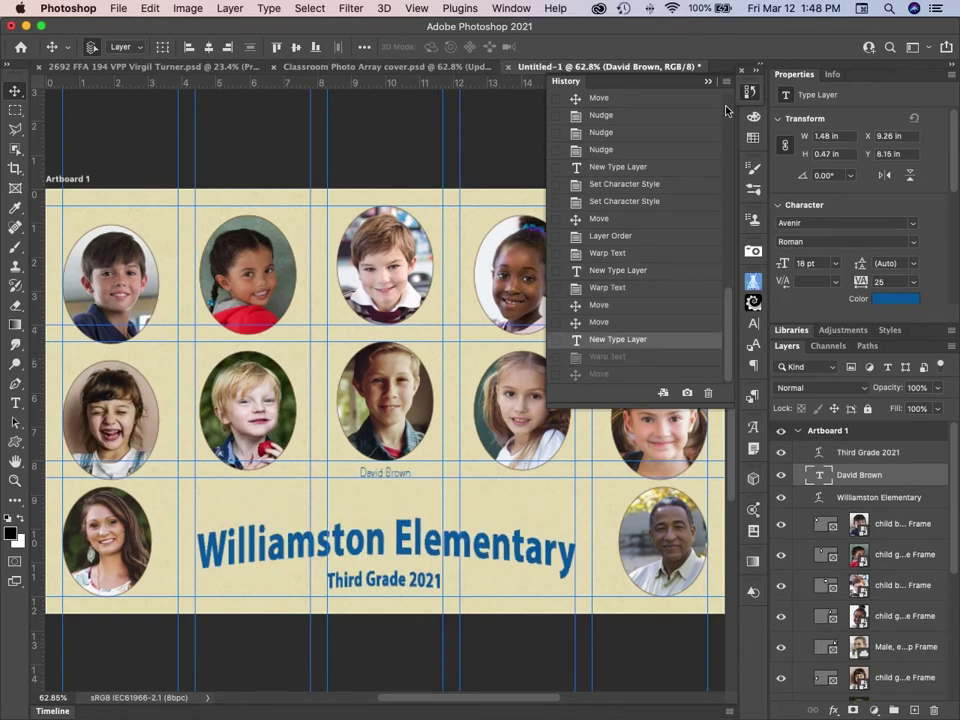
click(747, 95)
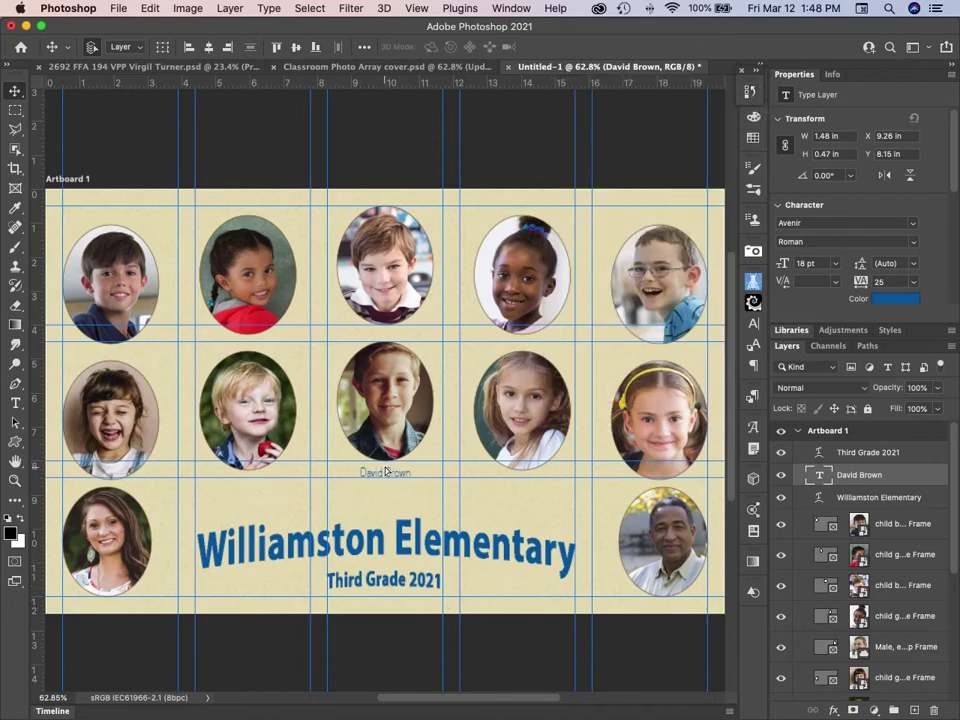
Centre the caption beneath the middle photo at X 9.26, Y 8.18 in.
drag(386, 471, 386, 473)
drag(395, 483, 391, 479)
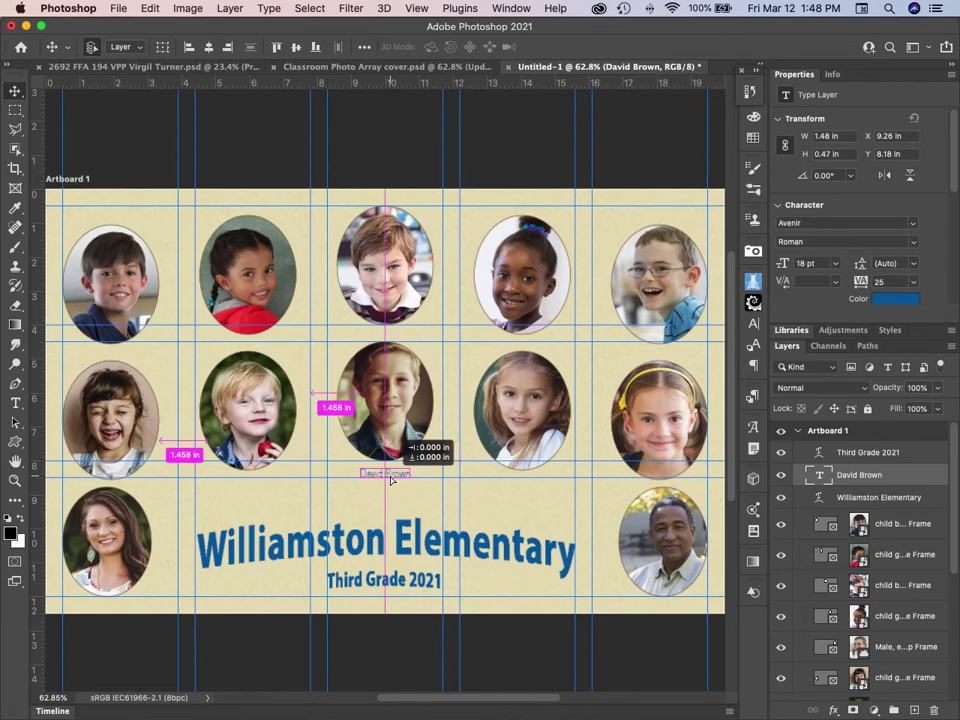
drag(391, 480, 391, 480)
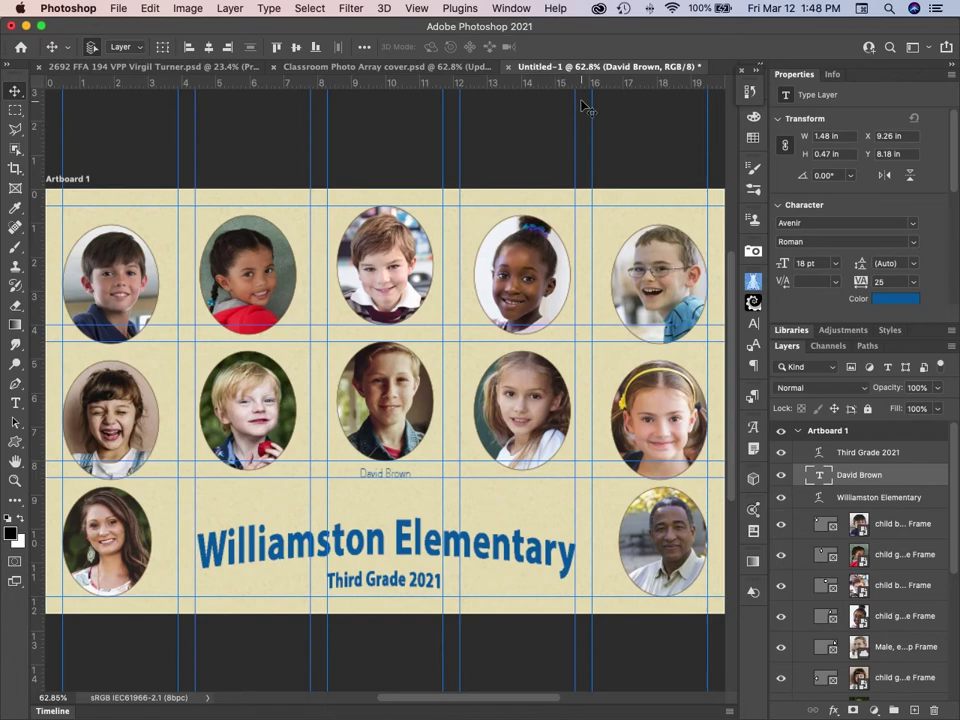
Switch to the 2692 FFA photo document and make its Presented by text layer visible.
click(167, 68)
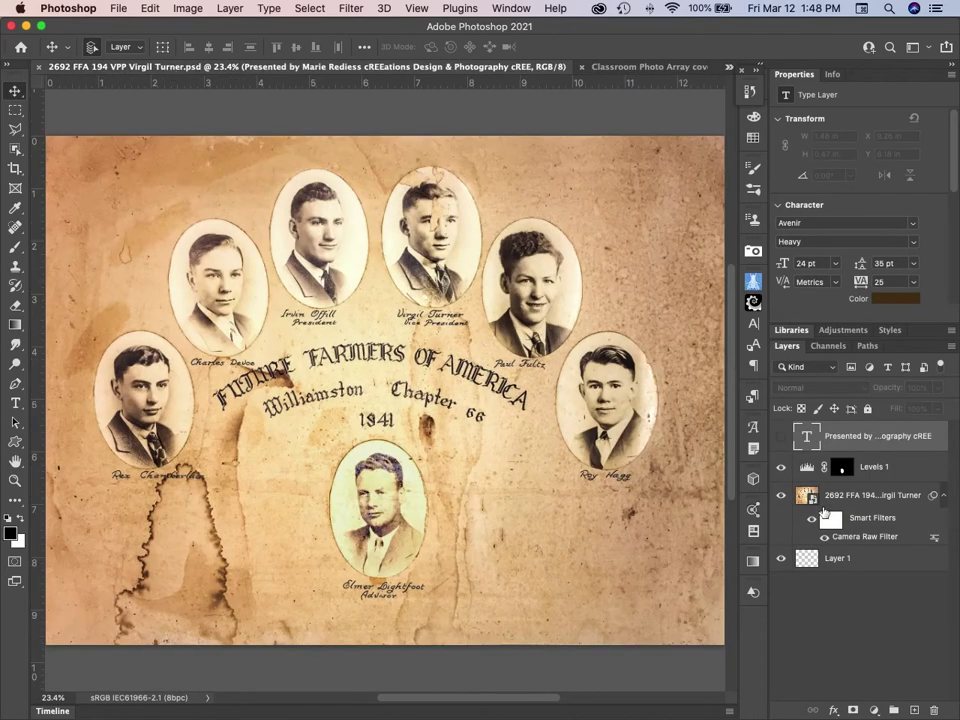
click(781, 436)
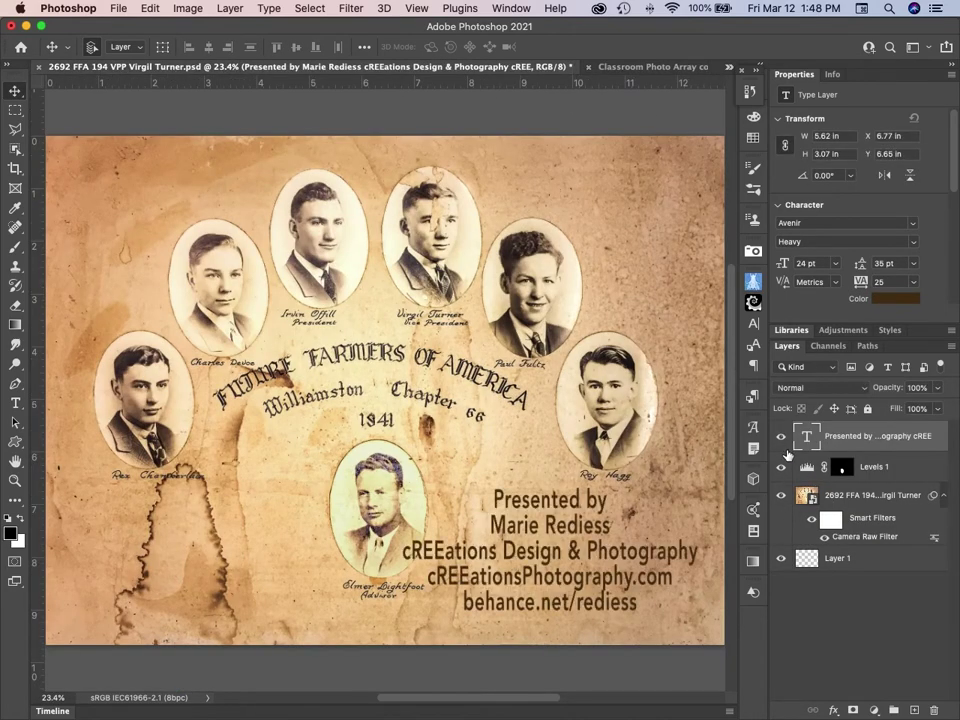